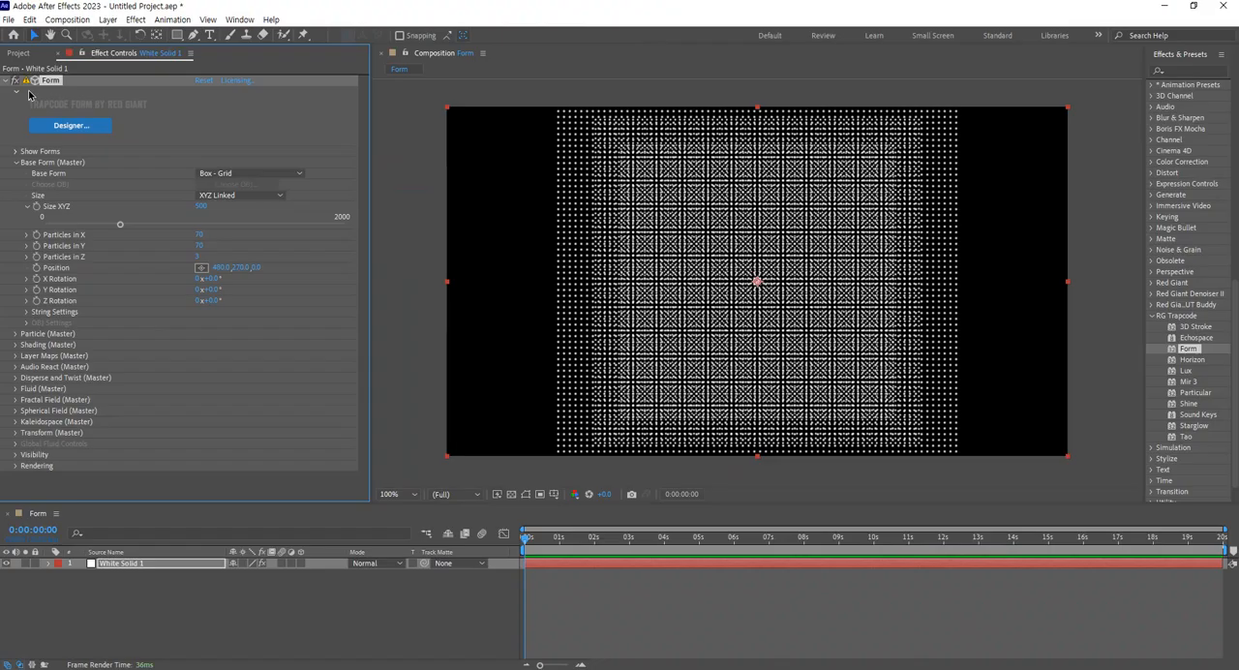
Set the base form's Particles in X and Particles in Y to 12.
{"action": "left_click", "coordinate": [494, 265]}
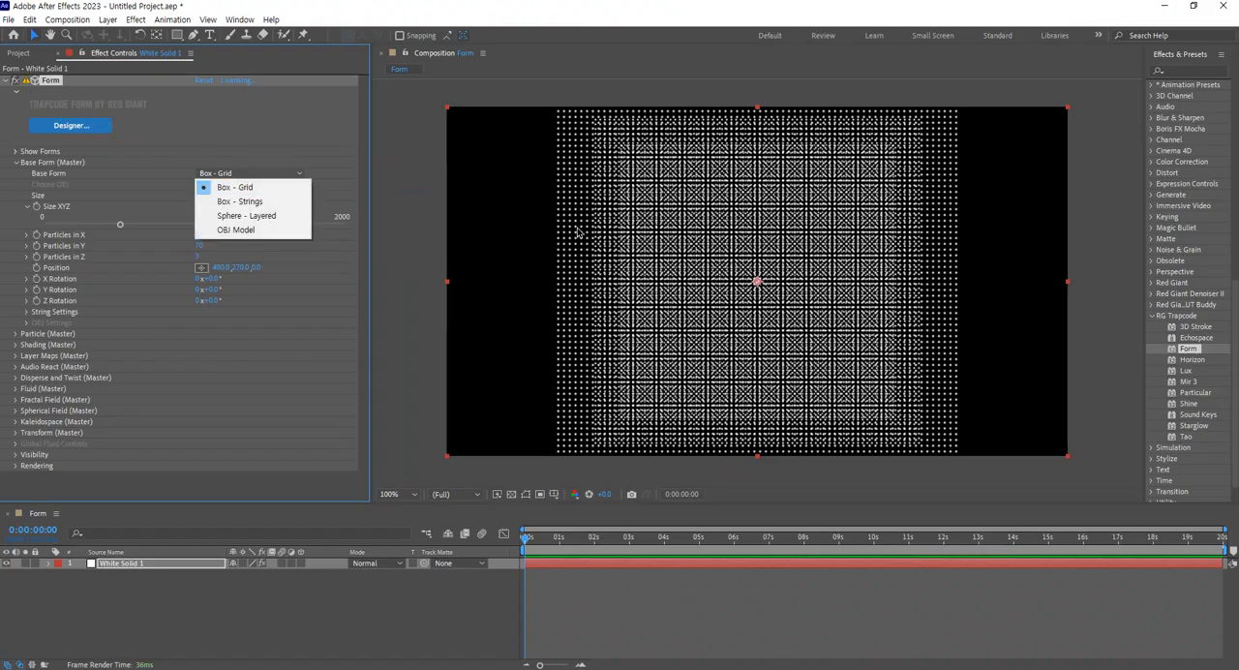
{"action": "left_click", "coordinate": [27, 236]}
{"action": "left_click", "coordinate": [27, 236]}
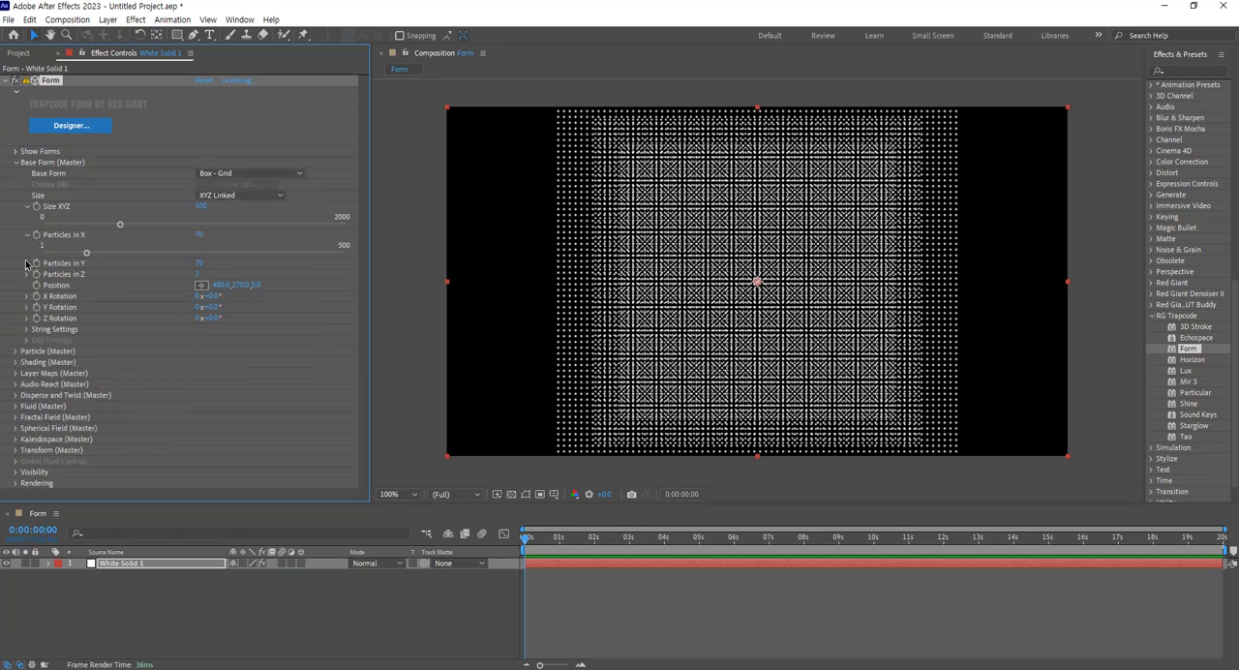
{"action": "left_click", "coordinate": [27, 263]}
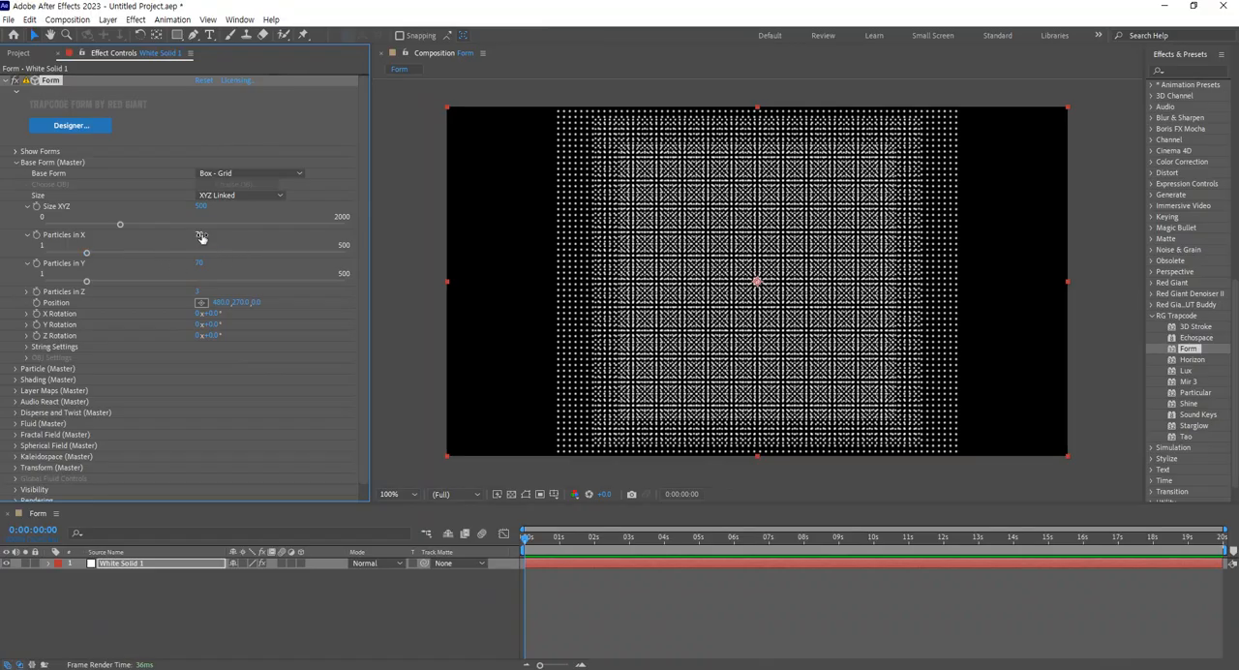
{"action": "left_click", "coordinate": [400, 253]}
{"action": "key", "text": "Return"}
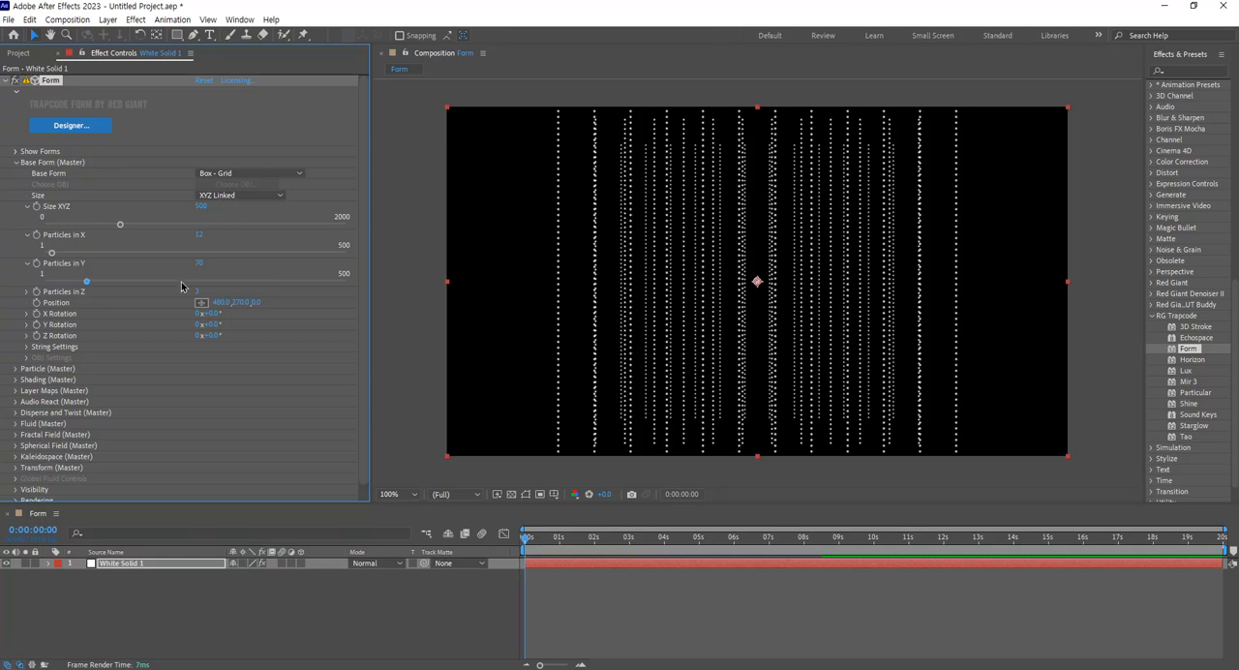
{"action": "left_click", "coordinate": [199, 263]}
{"action": "type", "text": "12"}
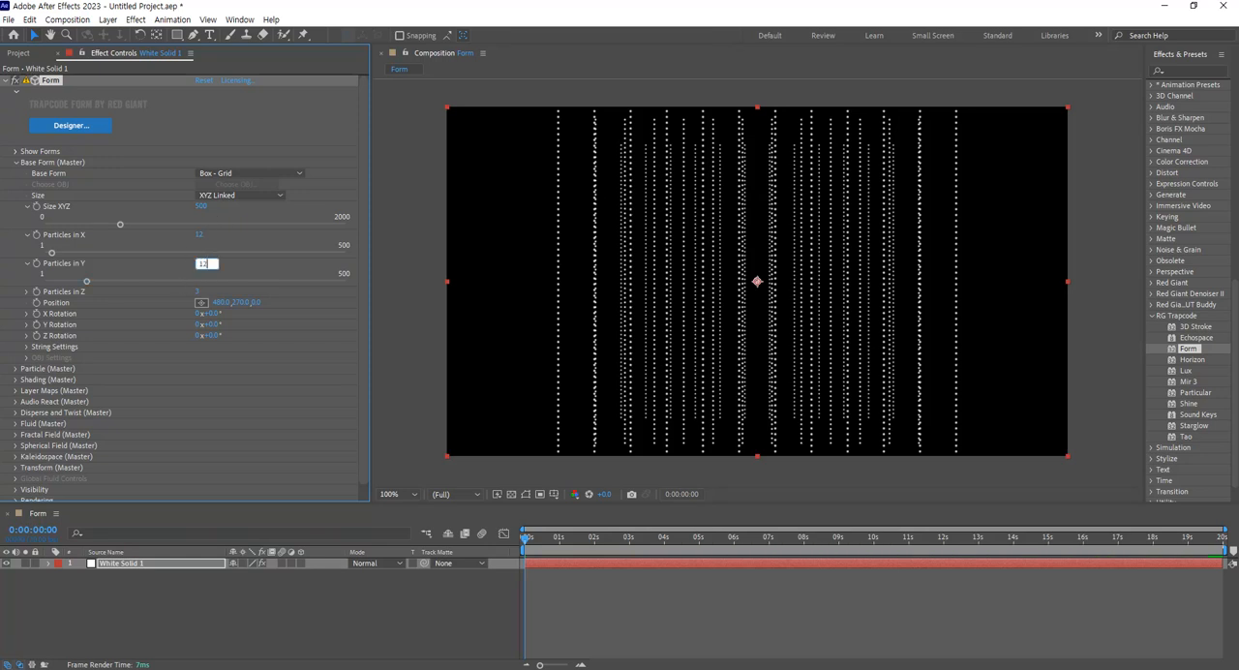
{"action": "key", "text": "Return"}
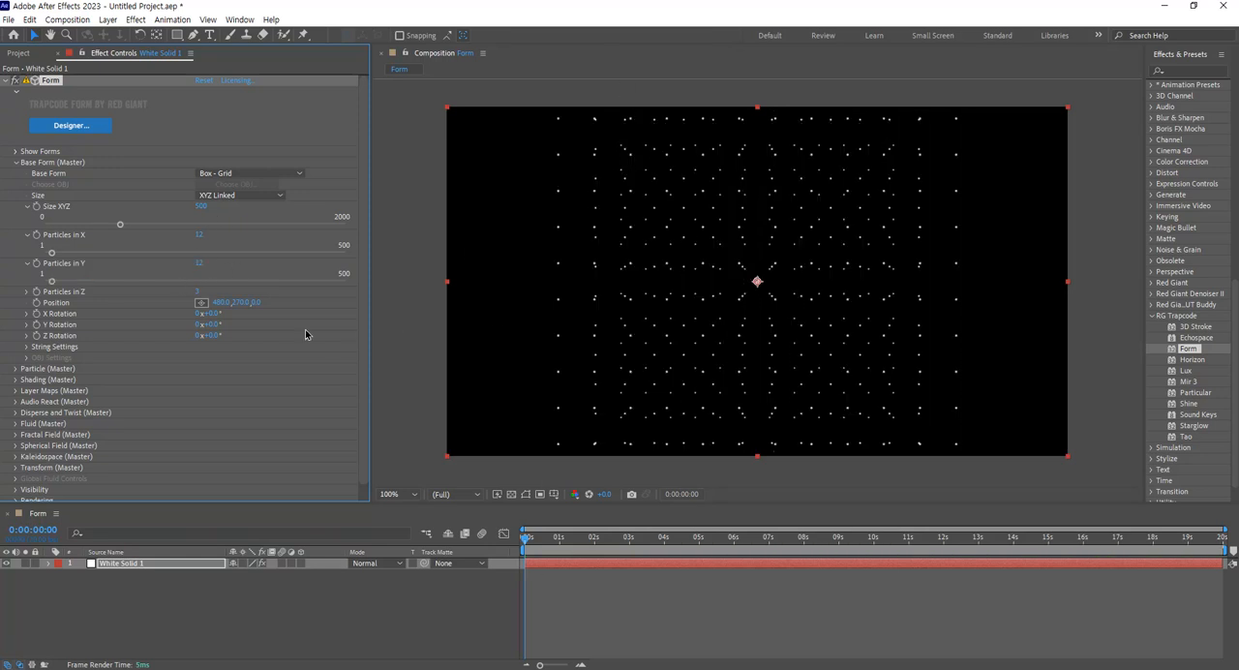
Set the base form's Particles in Z to 5.
{"action": "left_click", "coordinate": [27, 293]}
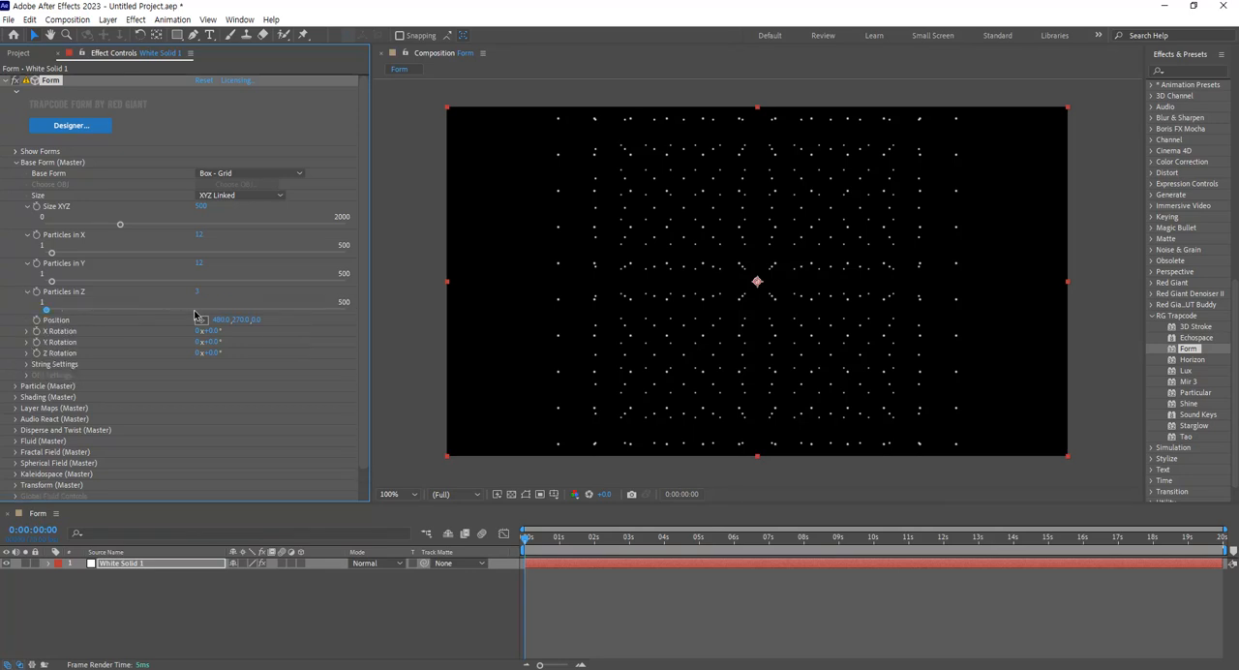
{"action": "left_click", "coordinate": [198, 292]}
{"action": "key", "text": "Return"}
Turn the particle grid slightly around its Y axis and set X Rotation to 20°.
{"action": "left_click", "coordinate": [26, 344]}
{"action": "left_click_drag", "start_coordinate": [209, 341], "coordinate": [238, 343]}
{"action": "left_click", "coordinate": [26, 331]}
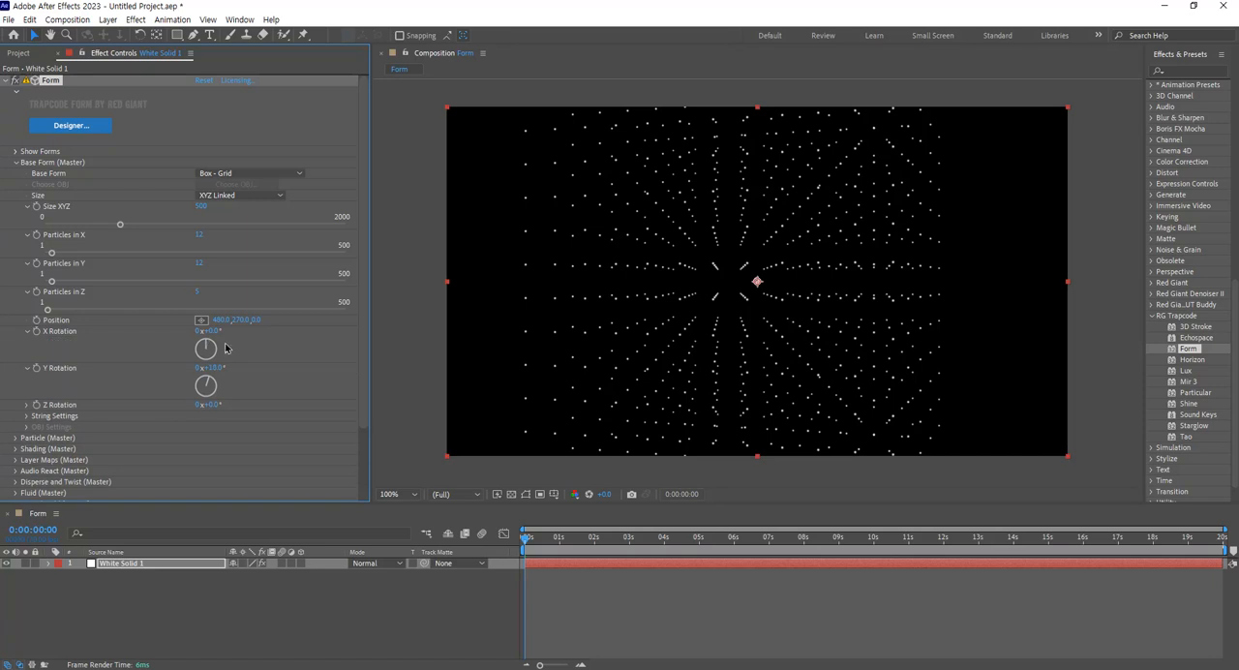
{"action": "left_click_drag", "start_coordinate": [218, 330], "coordinate": [253, 360]}
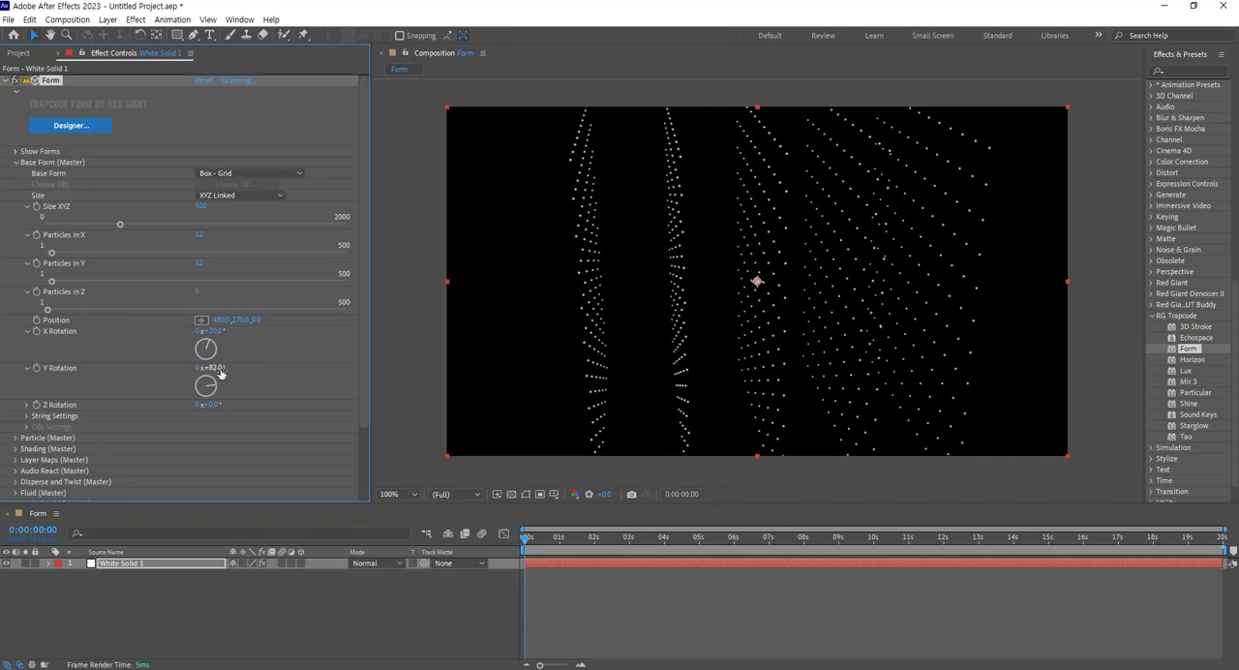
Set the base form's Y Rotation to 90° and ease it back to 86°.
{"action": "left_click", "coordinate": [217, 368]}
{"action": "type", "text": "90"}
{"action": "key", "text": "Return"}
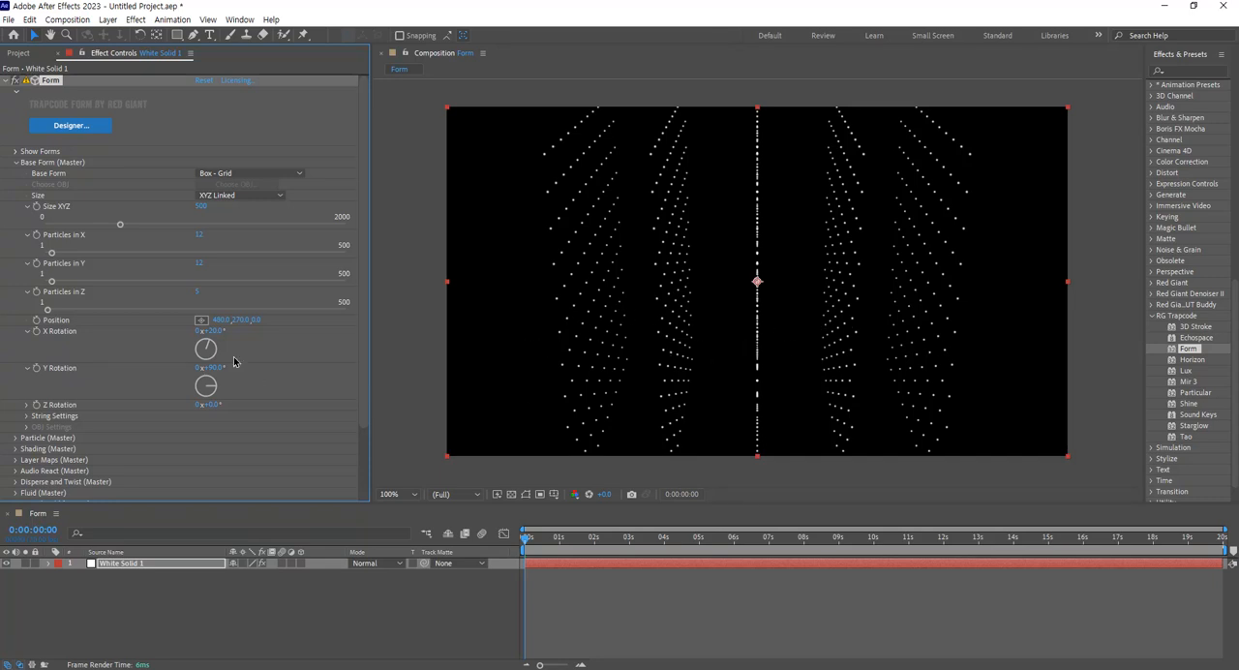
{"action": "mouse_move", "coordinate": [218, 371]}
{"action": "left_mouse_down"}
{"action": "mouse_move", "coordinate": [244, 370]}
{"action": "mouse_move", "coordinate": [211, 364]}
{"action": "left_mouse_up"}
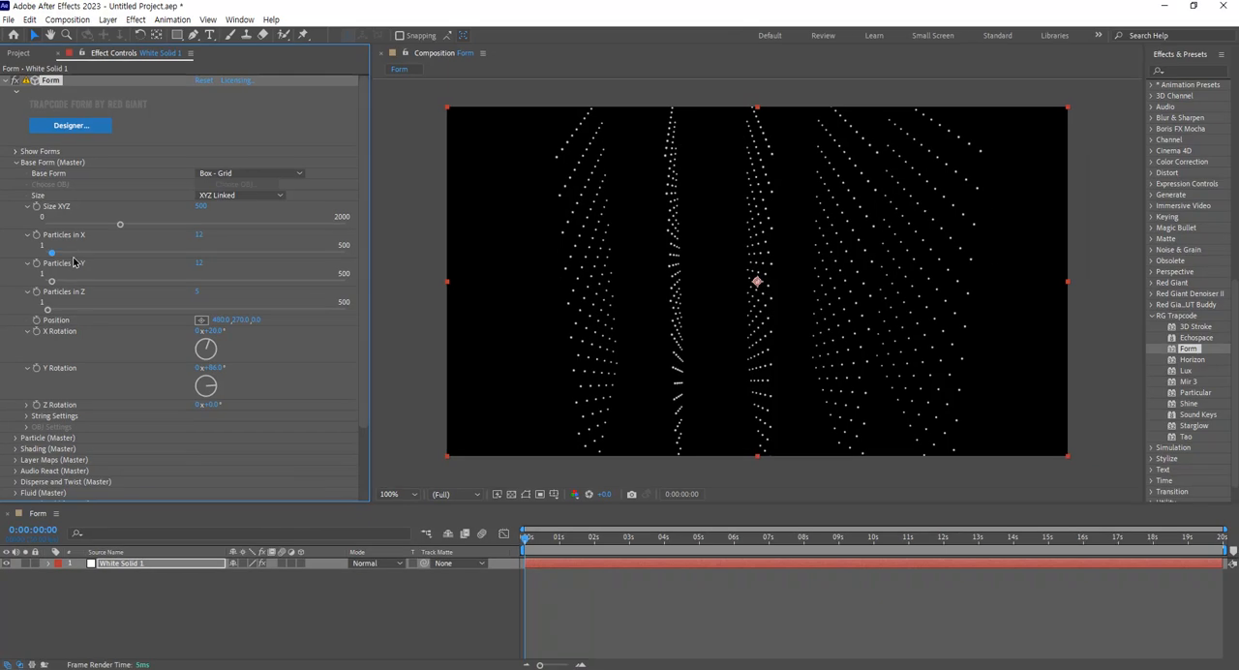
Change the base form to Box - Strings and reduce its Y Rotation to 33°.
{"action": "left_click", "coordinate": [287, 174]}
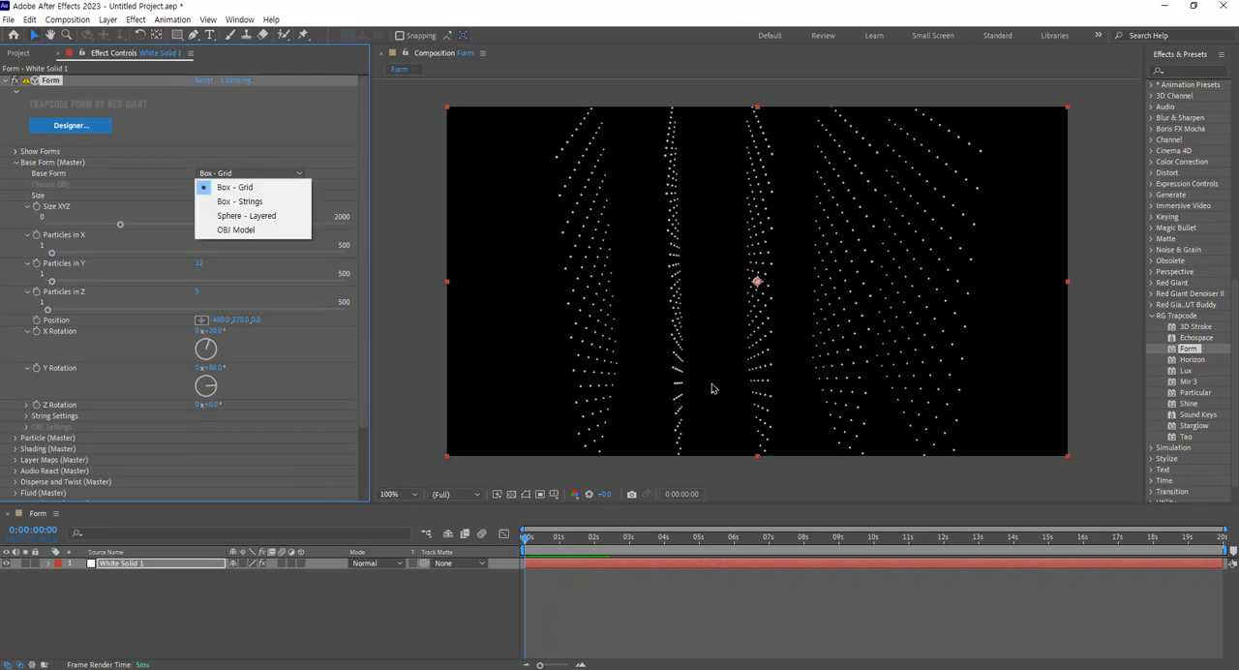
{"action": "left_click", "coordinate": [265, 203]}
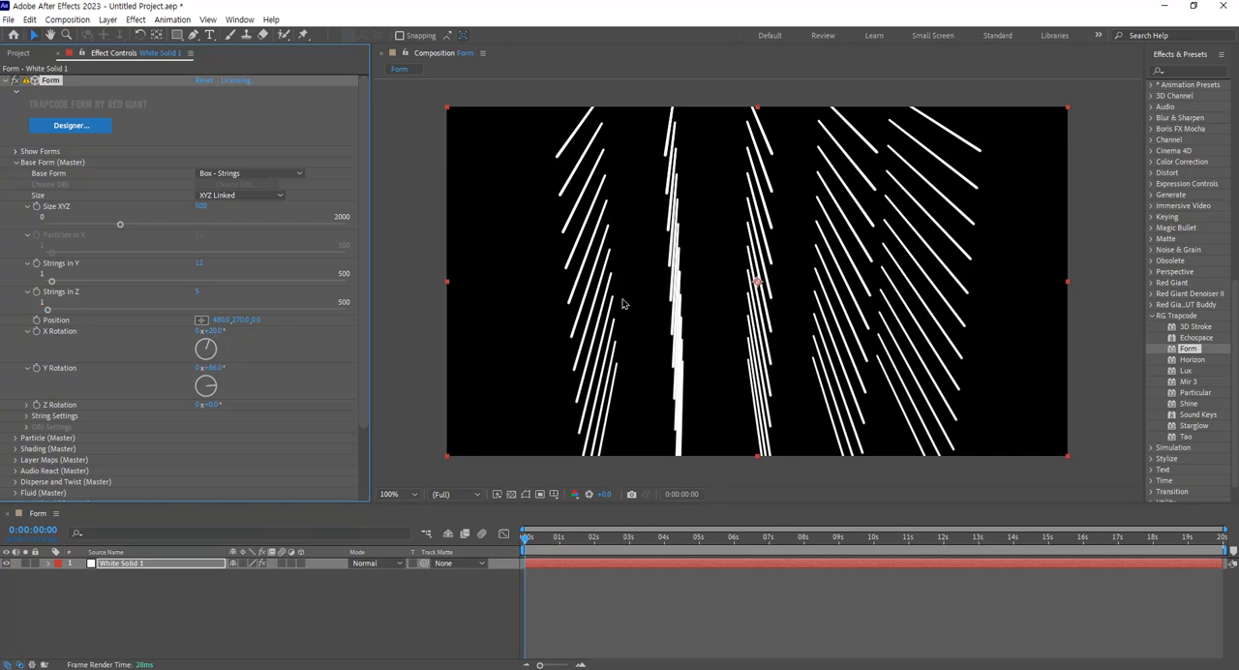
{"action": "left_click_drag", "start_coordinate": [209, 366], "coordinate": [181, 369]}
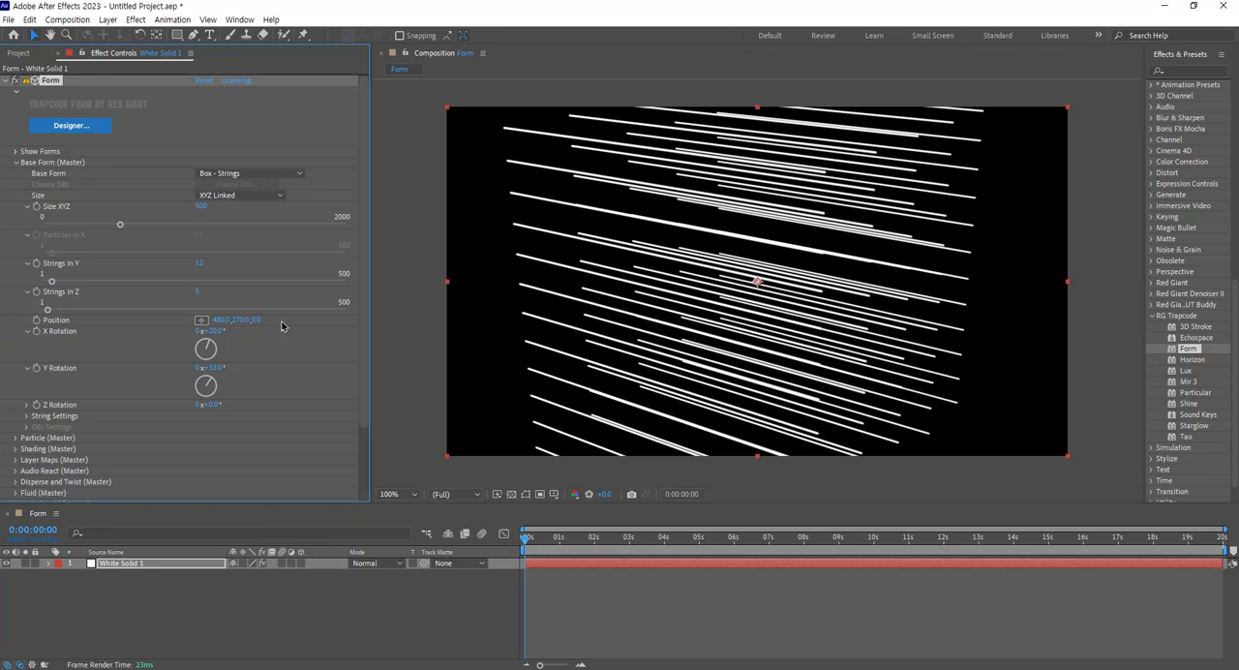
Change the base form to Sphere - Layered and set Sphere Layers to 1.
{"action": "left_click", "coordinate": [248, 174]}
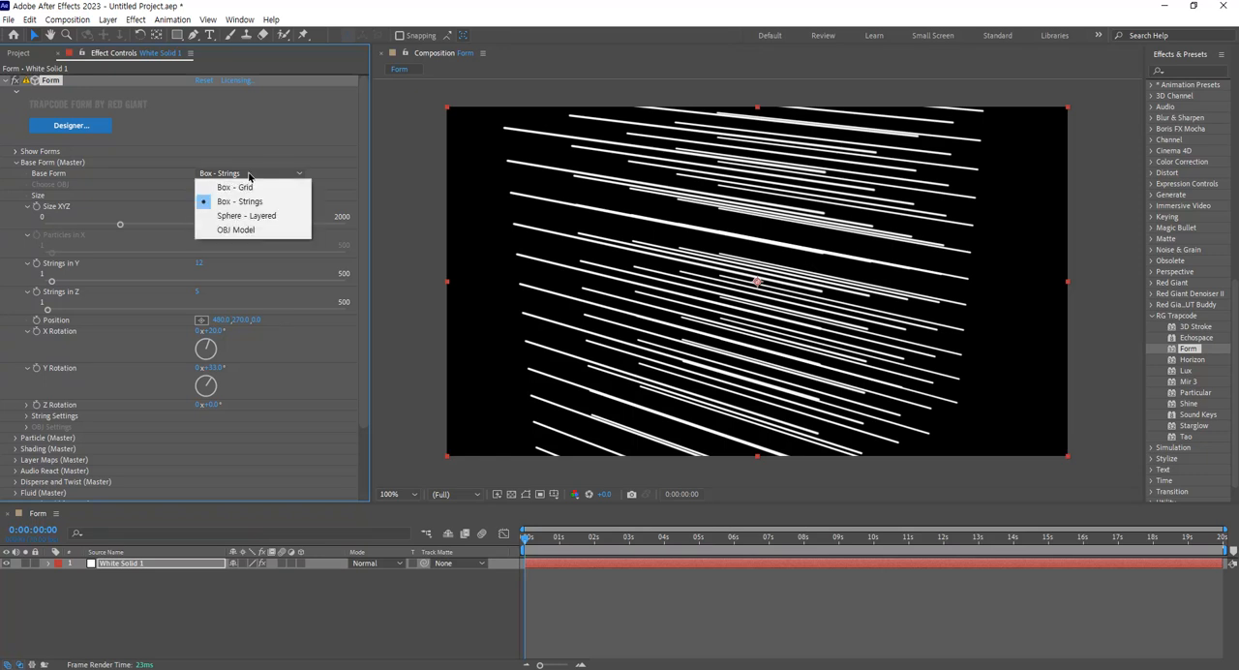
{"action": "left_click", "coordinate": [273, 221]}
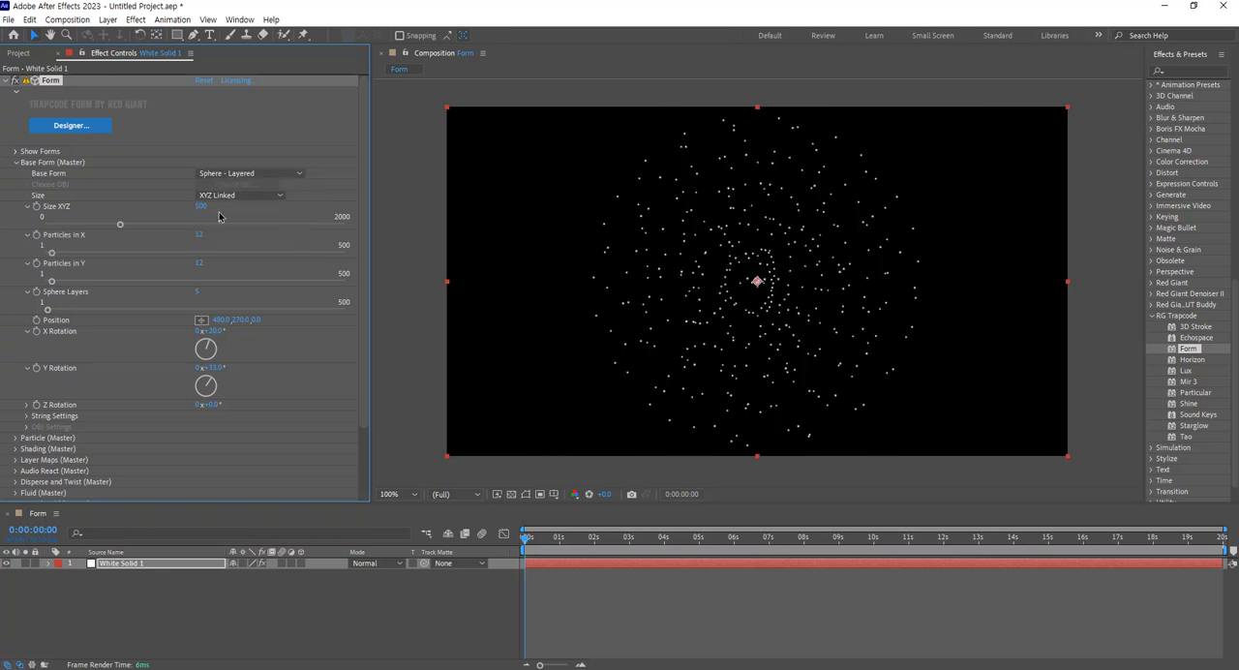
{"action": "left_click", "coordinate": [262, 174]}
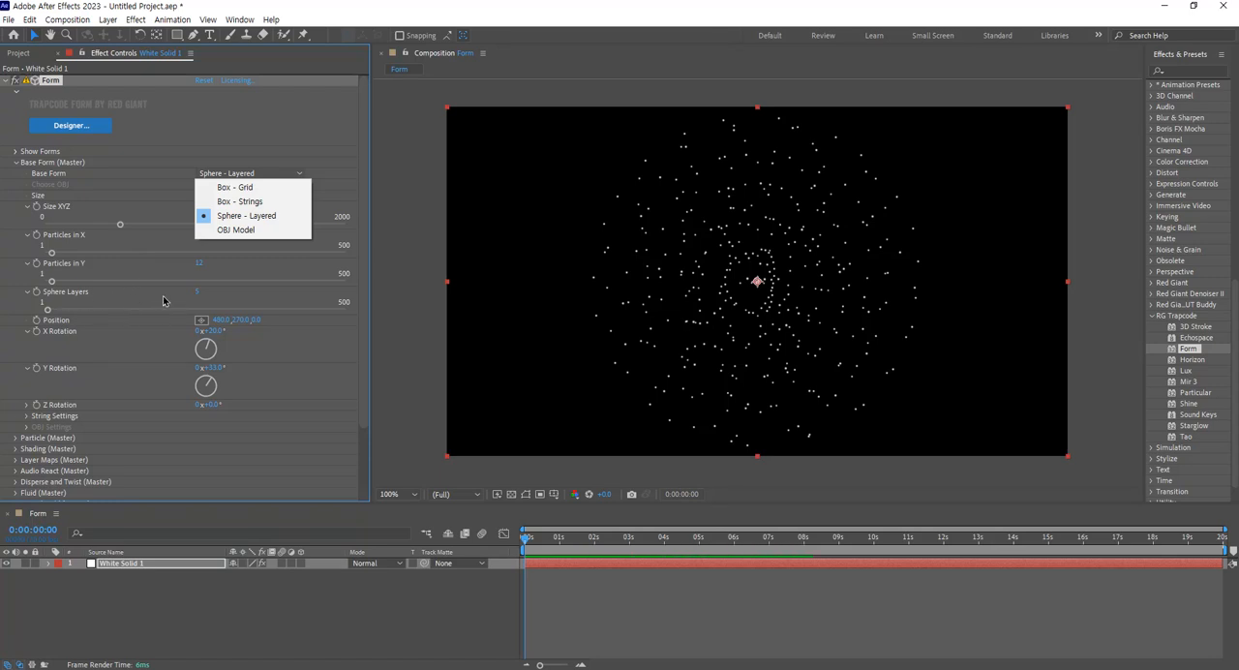
{"action": "left_click", "coordinate": [196, 295]}
{"action": "left_click", "coordinate": [198, 293]}
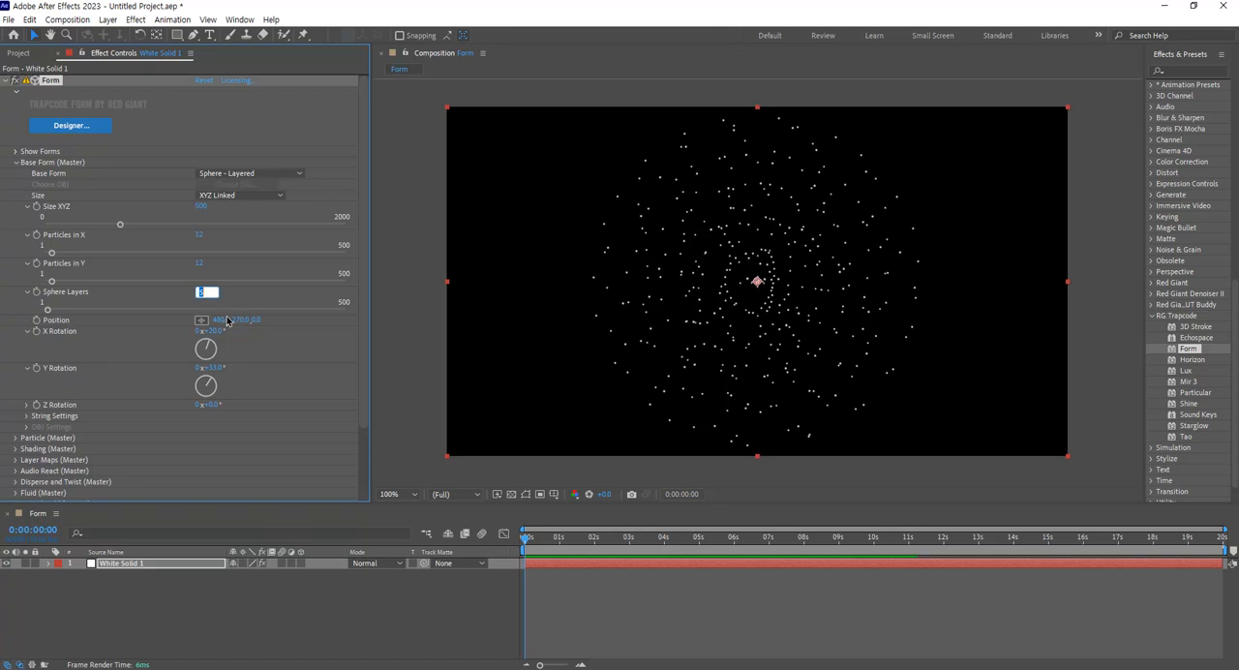
{"action": "type", "text": "1"}
{"action": "key", "text": "Return"}
Raise the sphere's Particles in X and Particles in Y to 500.
{"action": "left_click", "coordinate": [198, 236]}
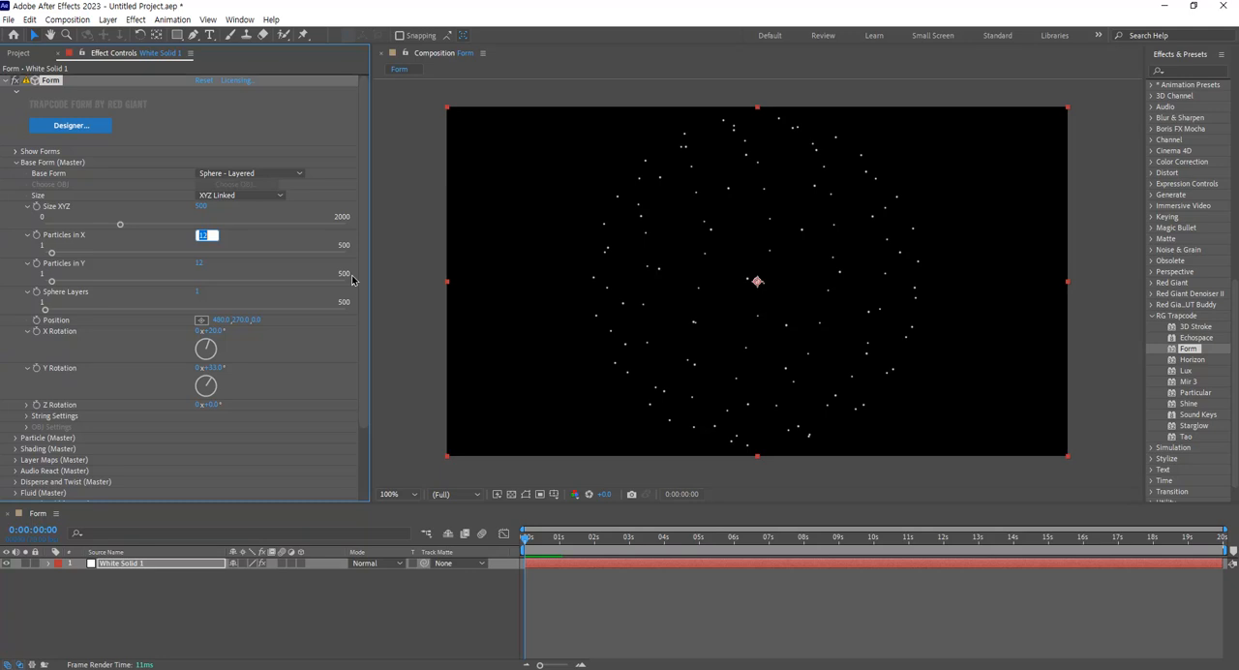
{"action": "type", "text": "500"}
{"action": "key", "text": "Return"}
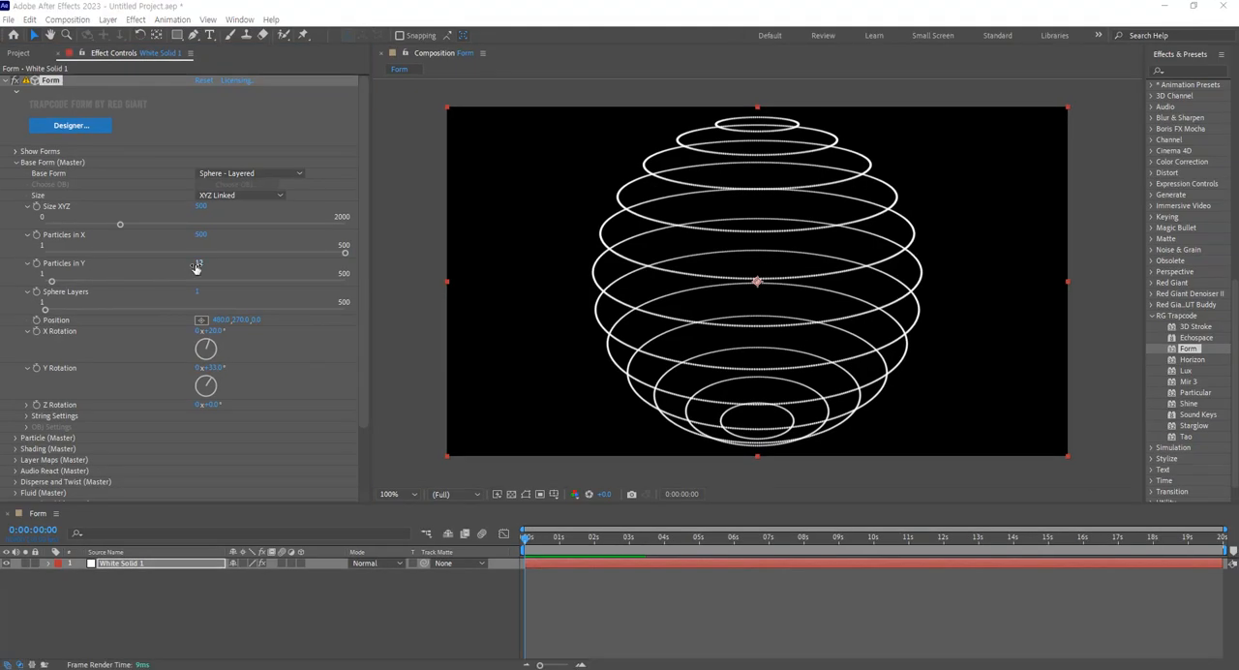
{"action": "left_click", "coordinate": [196, 266]}
{"action": "type", "text": "500"}
{"action": "key", "text": "Return"}
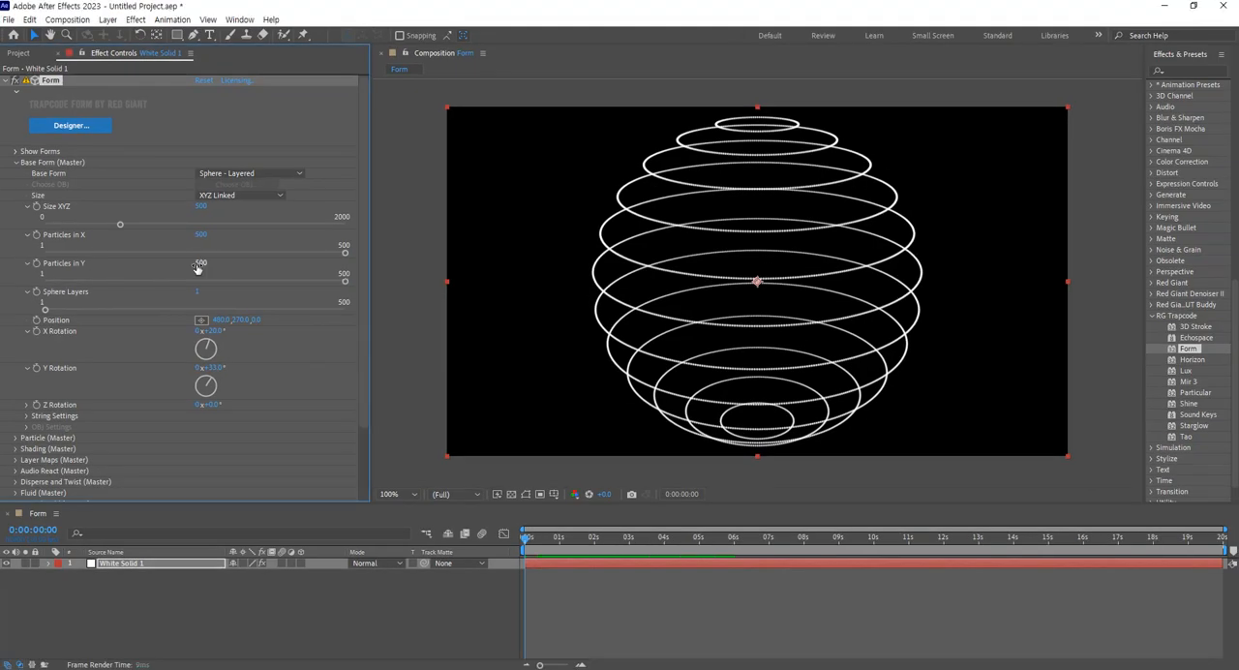
Set the sphere's Particles in Y to 200.
{"action": "left_click", "coordinate": [197, 262]}
{"action": "type", "text": "2"}
{"action": "key", "text": "Return"}
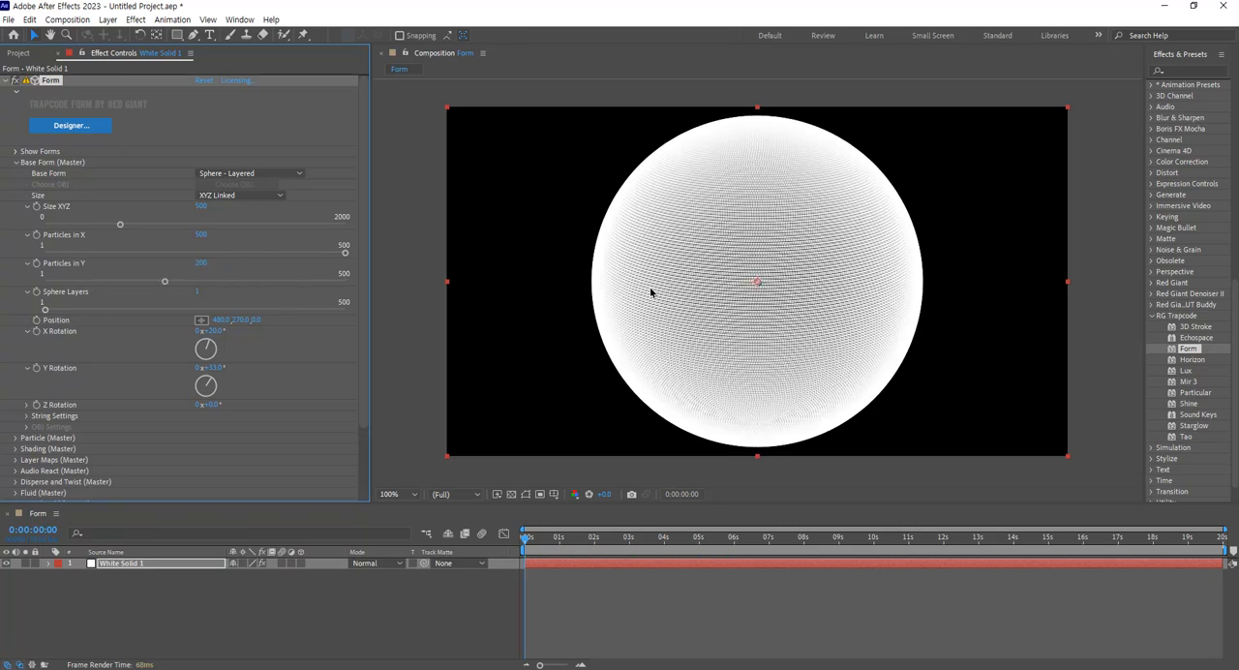
Set the sphere's Particles in X to 200 and reduce Particles in Y to 26.
{"action": "left_click", "coordinate": [202, 236]}
{"action": "type", "text": "200"}
{"action": "key", "text": "Return"}
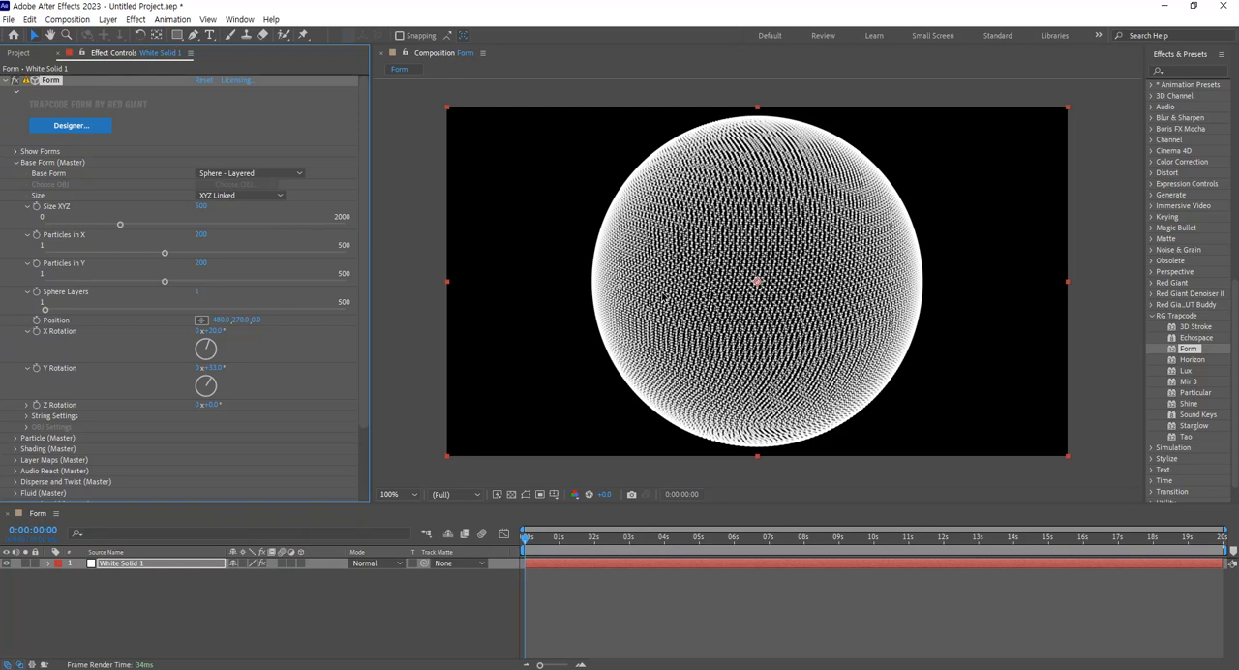
{"action": "left_click_drag", "start_coordinate": [165, 282], "coordinate": [60, 292]}
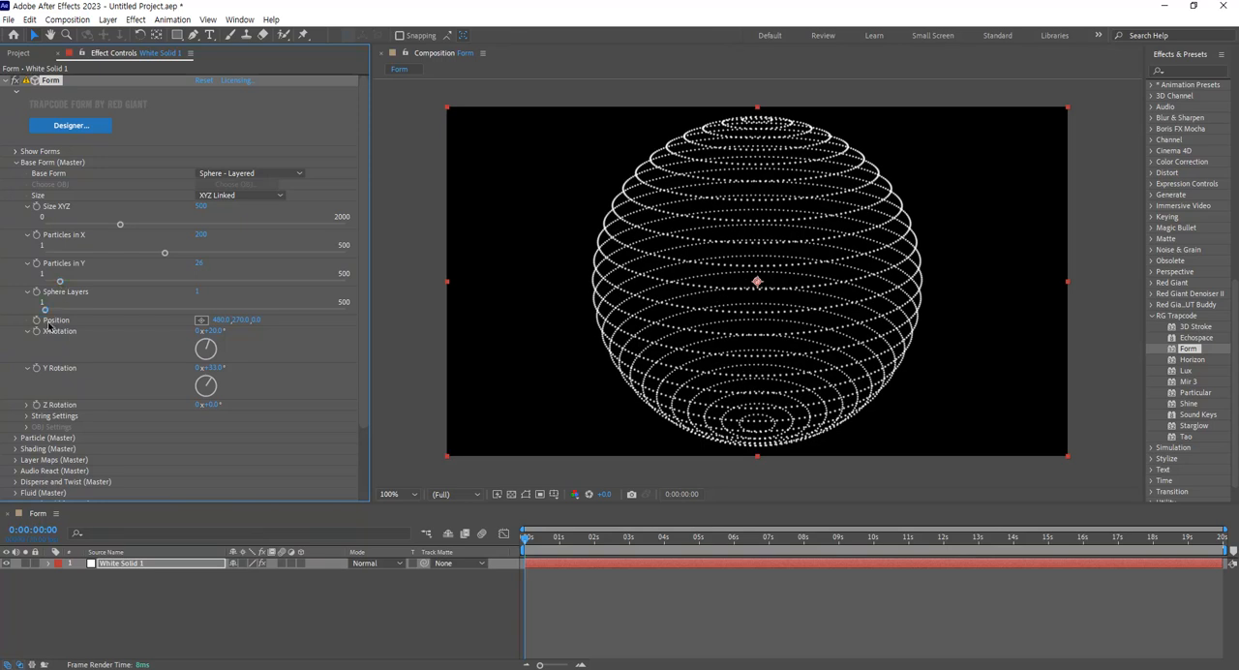
Try Sphere Layers values of 3 and 2 on the layered sphere.
{"action": "left_click", "coordinate": [199, 292]}
{"action": "type", "text": "3"}
{"action": "key", "text": "Return"}
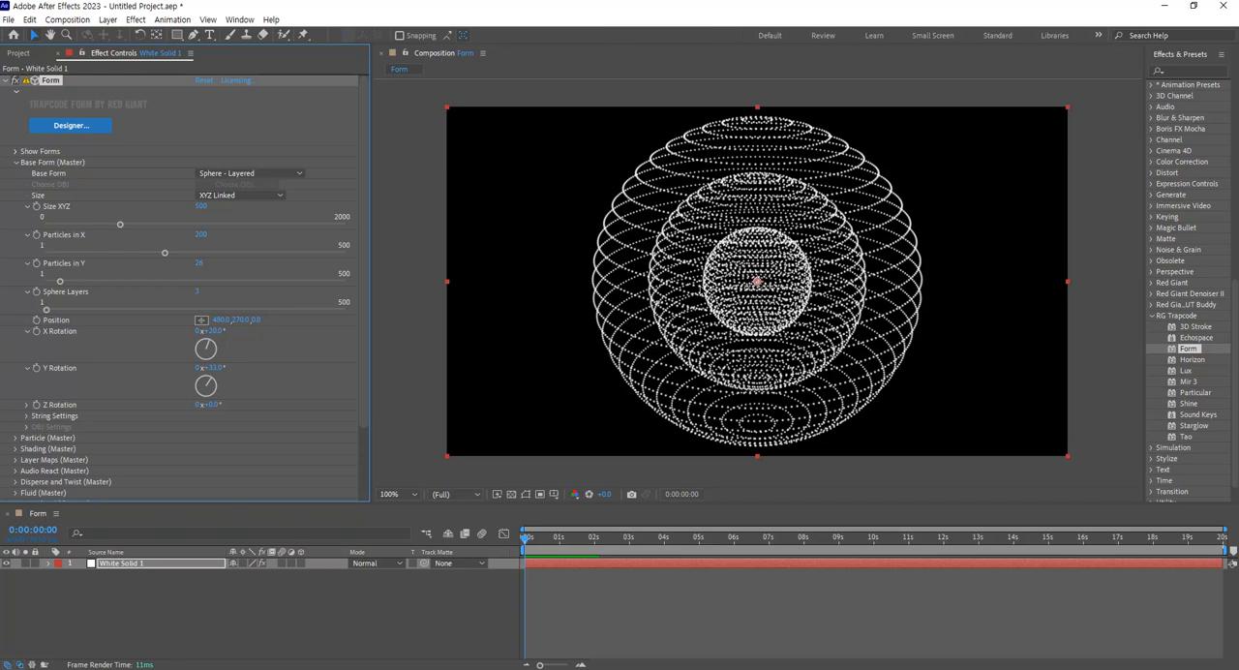
{"action": "left_click", "coordinate": [197, 291]}
{"action": "type", "text": "2"}
{"action": "key", "text": "Return"}
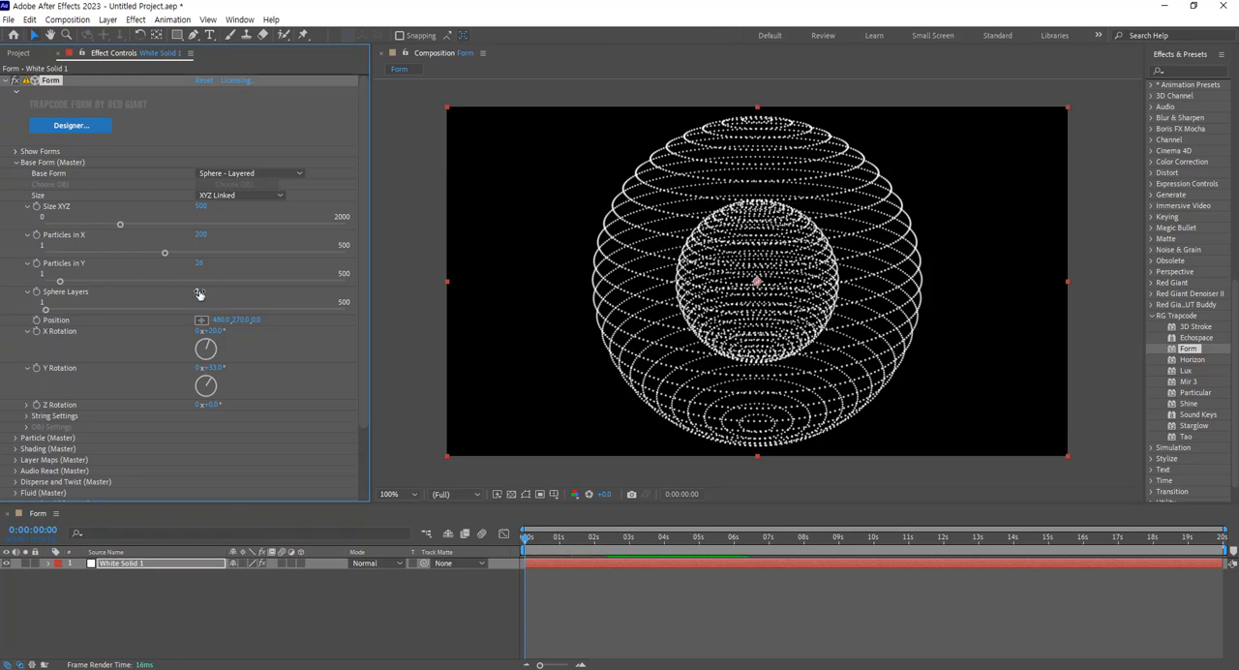
Set the number of Sphere Layers to 5.
{"action": "left_click", "coordinate": [199, 291]}
{"action": "type", "text": "5"}
{"action": "key", "text": "Return"}
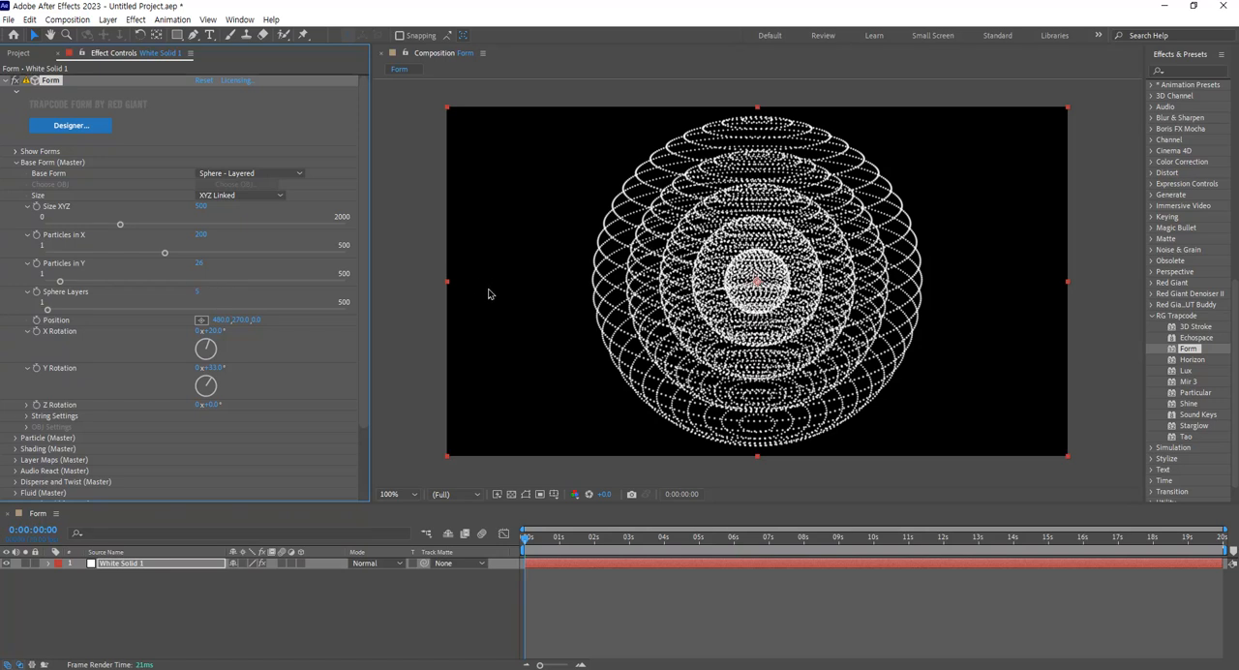
{"action": "left_click", "coordinate": [198, 289]}
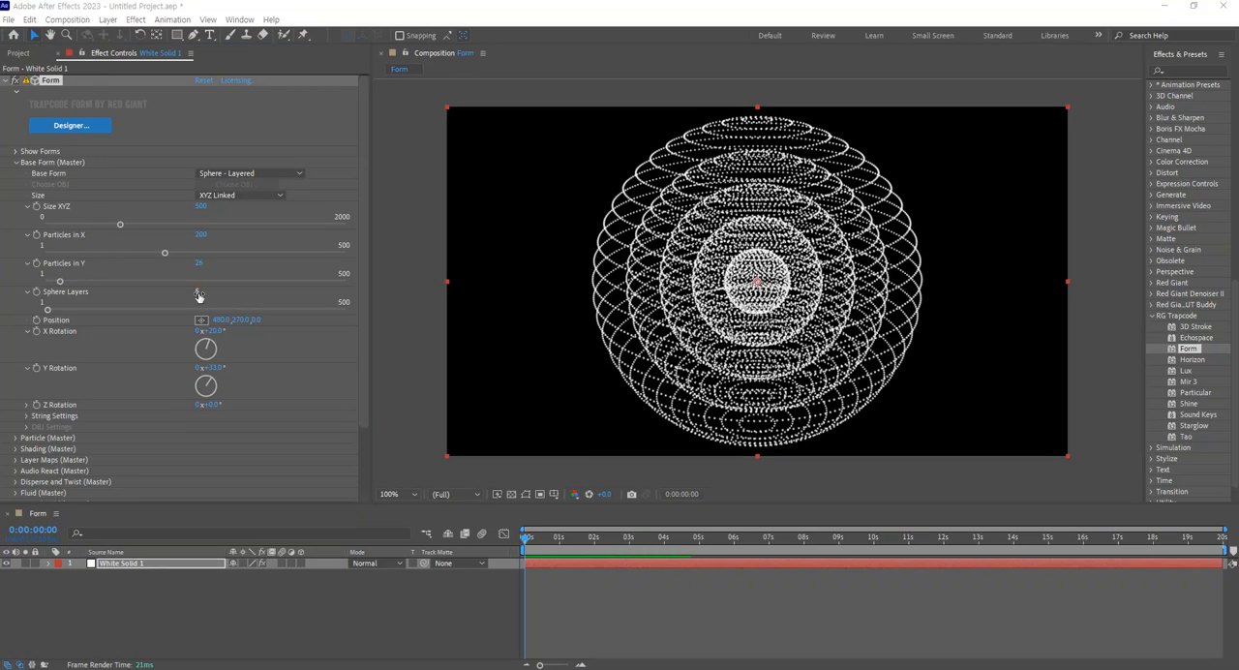
{"action": "left_click", "coordinate": [298, 174]}
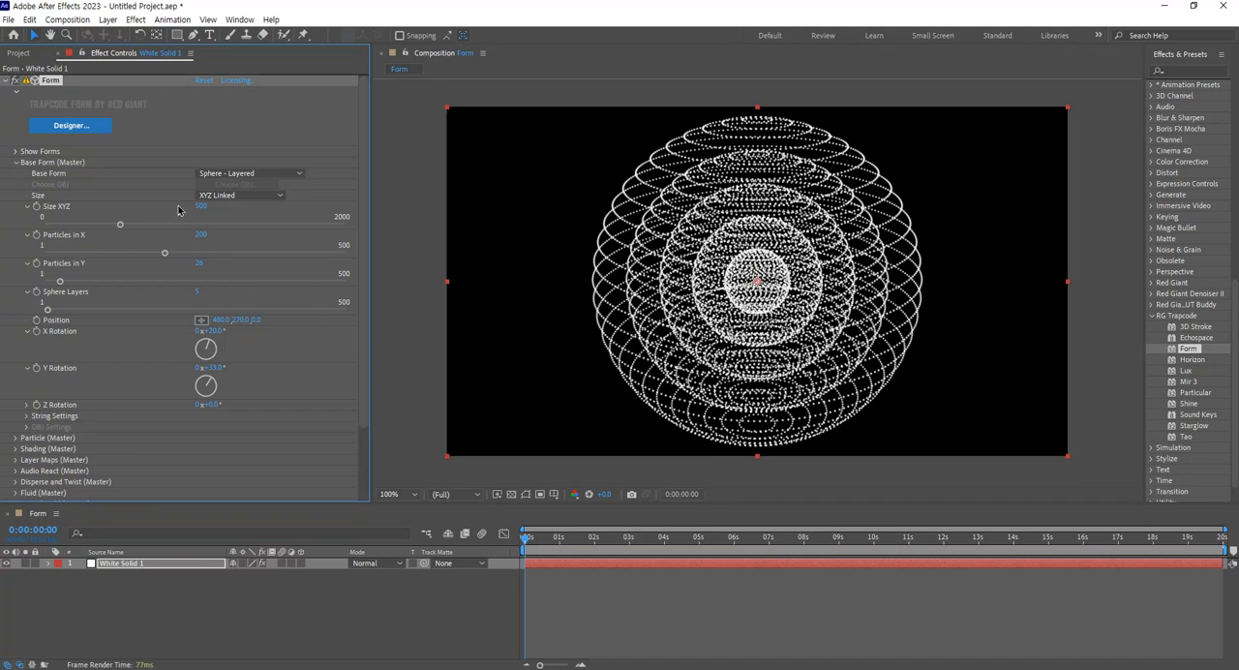
Switch the base form back to Box - Grid and reset both X Rotation and Y Rotation to 0°.
{"action": "left_click", "coordinate": [267, 174]}
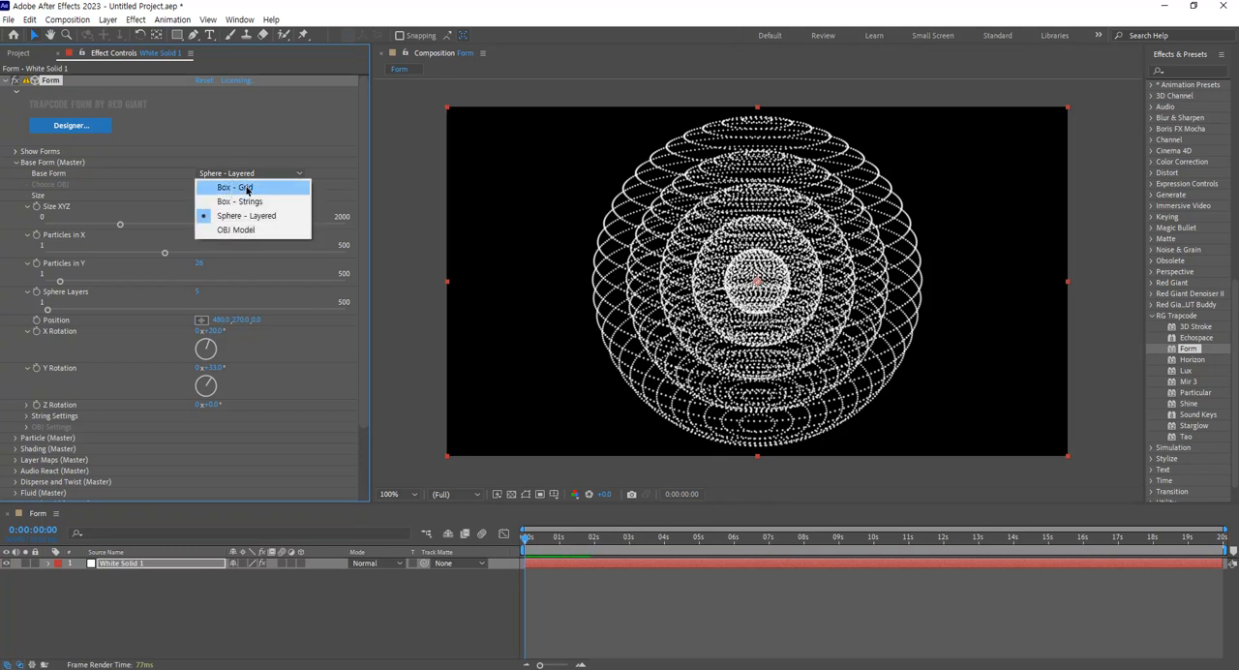
{"action": "left_click", "coordinate": [247, 188]}
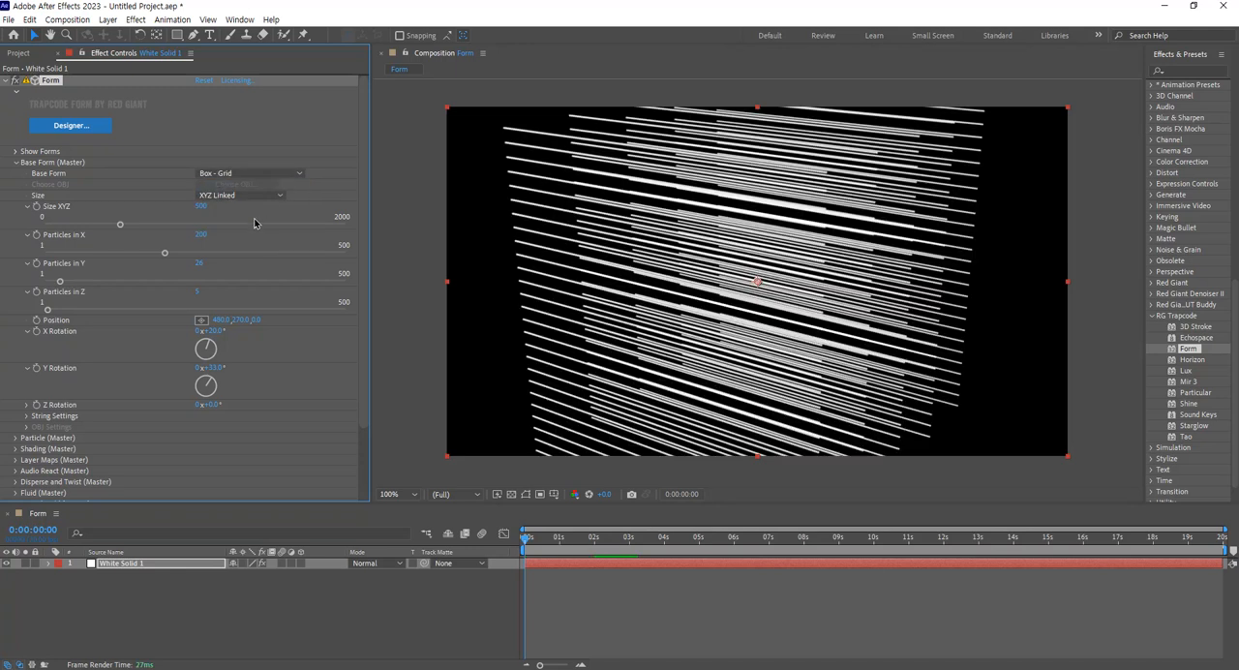
{"action": "left_click", "coordinate": [218, 333]}
{"action": "type", "text": "0"}
{"action": "key", "text": "Return"}
{"action": "left_click", "coordinate": [211, 368]}
{"action": "type", "text": "0"}
{"action": "key", "text": "Return"}
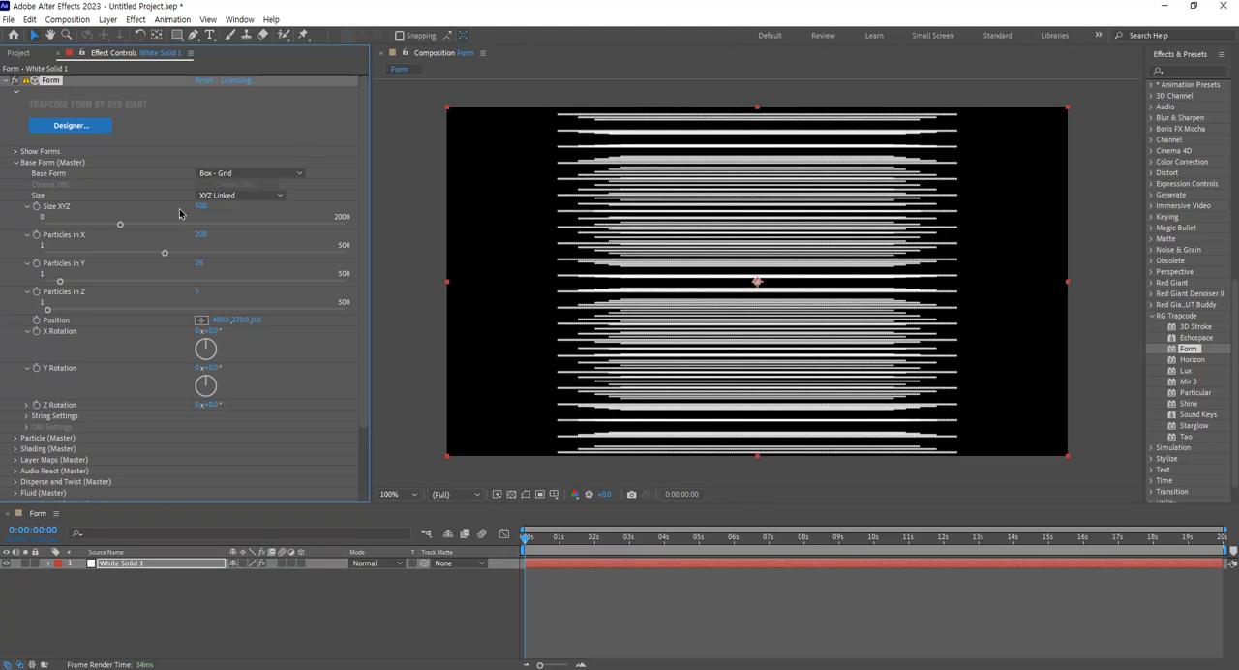
Change the base form's Size mode to XYZ Individual.
{"action": "left_click", "coordinate": [221, 195]}
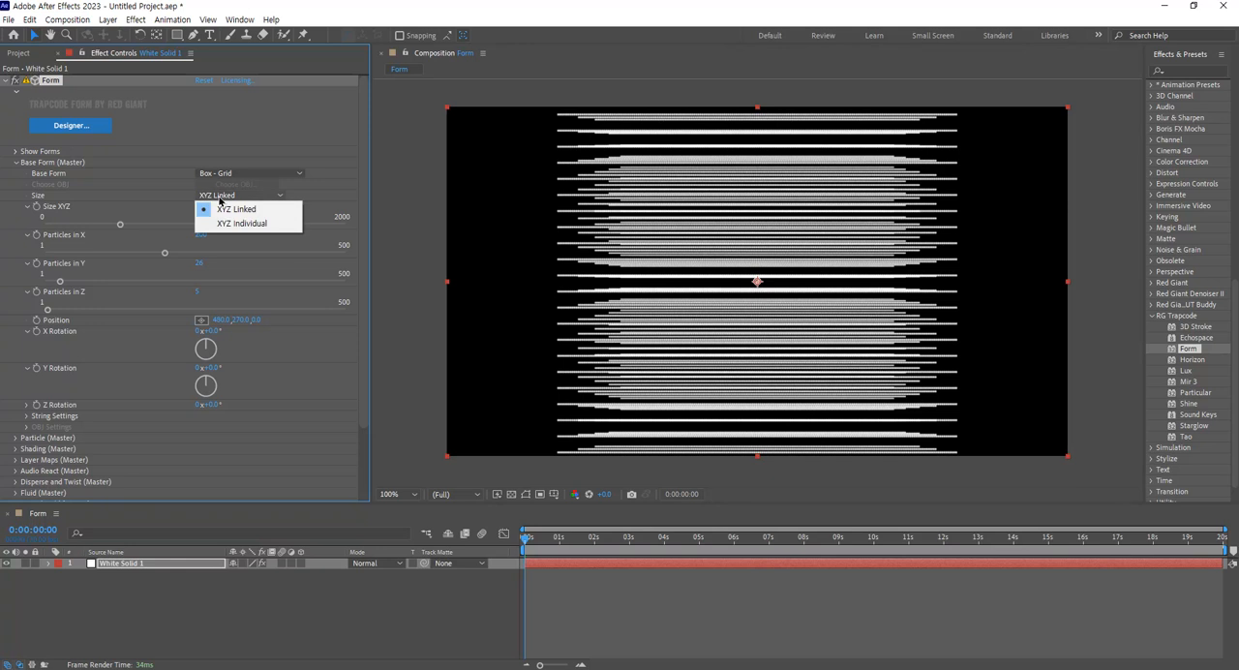
{"action": "left_click", "coordinate": [261, 225]}
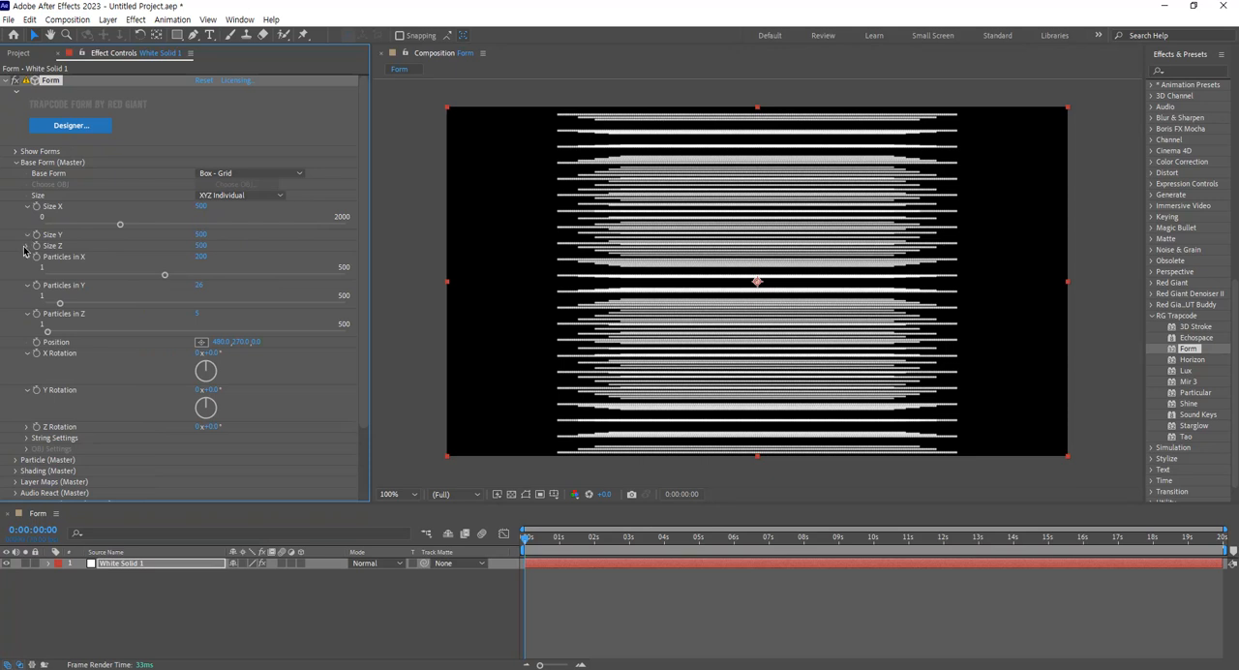
Set the base form's Size X to 960 and Size Y to 1.
{"action": "left_click", "coordinate": [27, 234]}
{"action": "left_click", "coordinate": [27, 263]}
{"action": "left_click", "coordinate": [201, 206]}
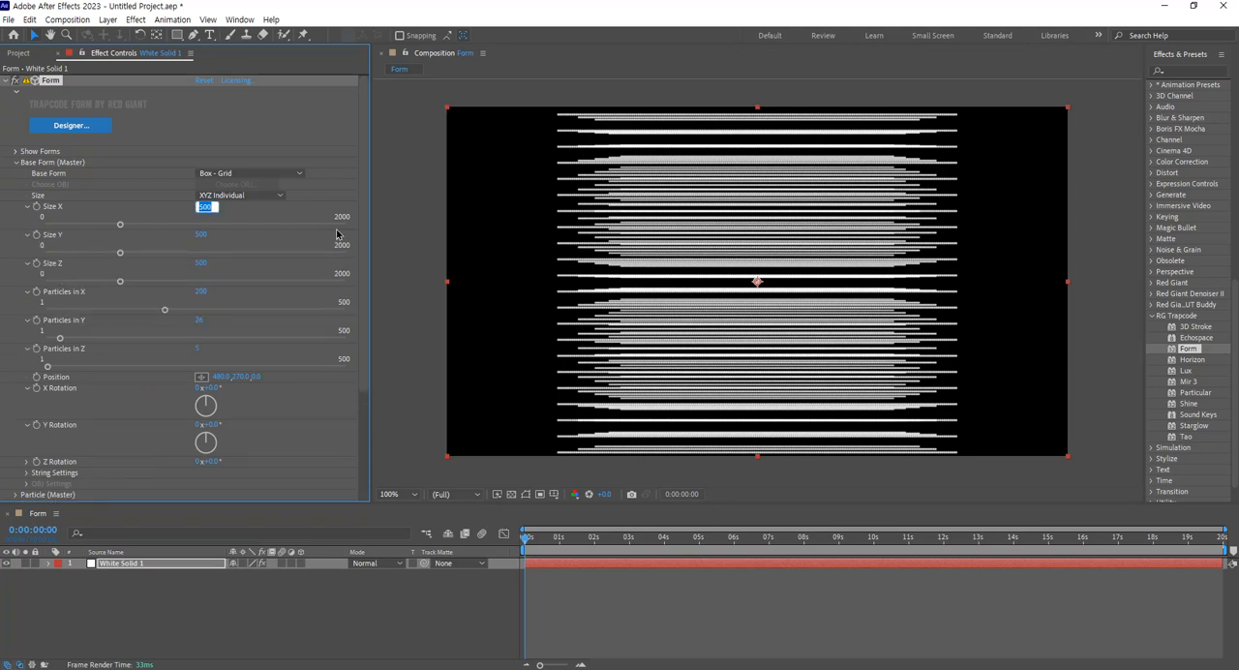
{"action": "type", "text": "960"}
{"action": "key", "text": "Return"}
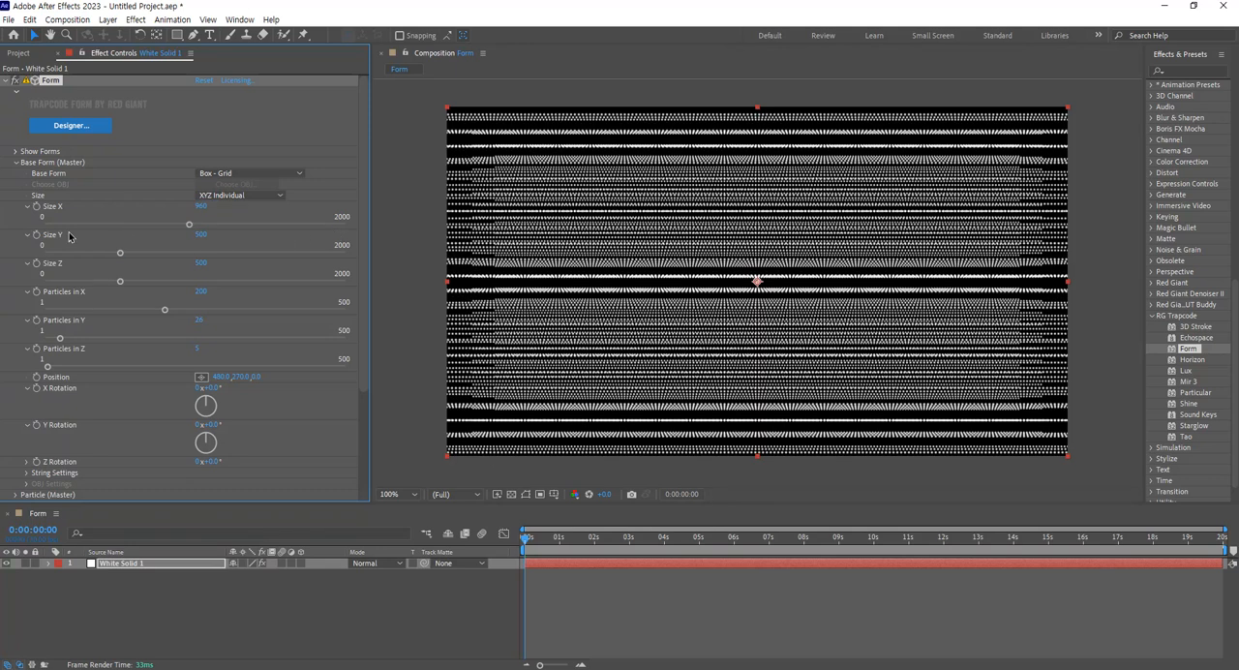
{"action": "left_click", "coordinate": [201, 237]}
{"action": "type", "text": "1"}
{"action": "key", "text": "Return"}
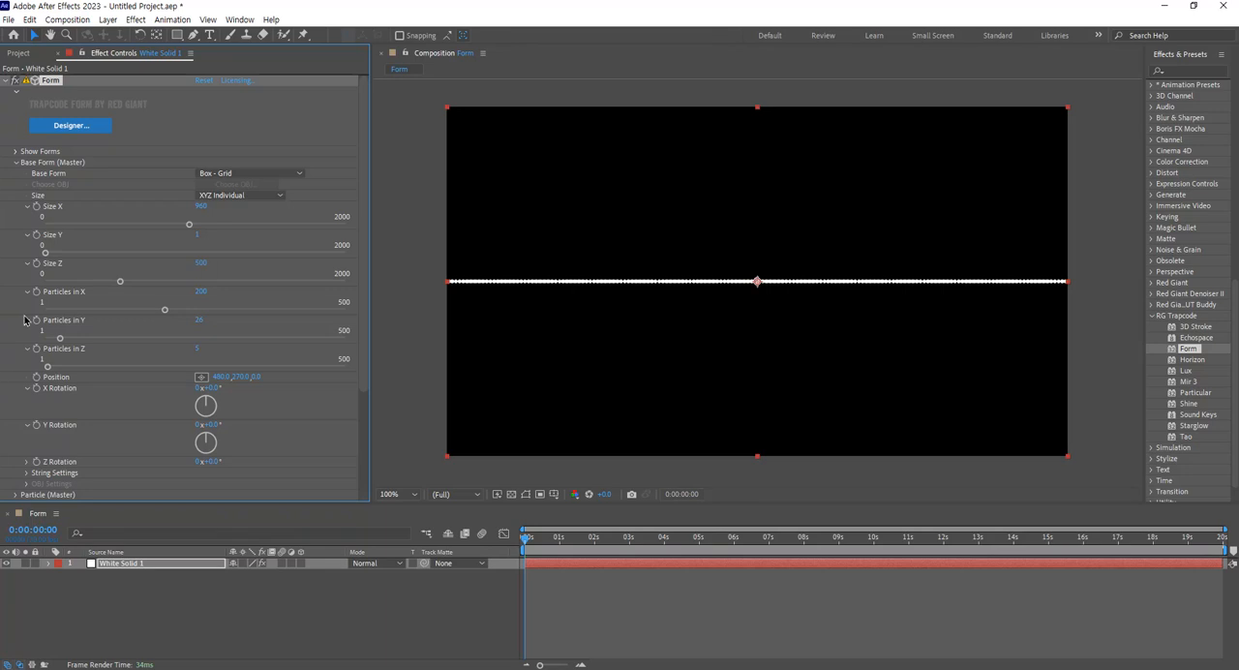
Set the box grid's particle counts to 960 in X, 1 in Y and 20 in Z.
{"action": "left_click", "coordinate": [200, 291]}
{"action": "type", "text": "960"}
{"action": "key", "text": "Return"}
{"action": "left_click", "coordinate": [200, 320]}
{"action": "type", "text": "1"}
{"action": "key", "text": "Return"}
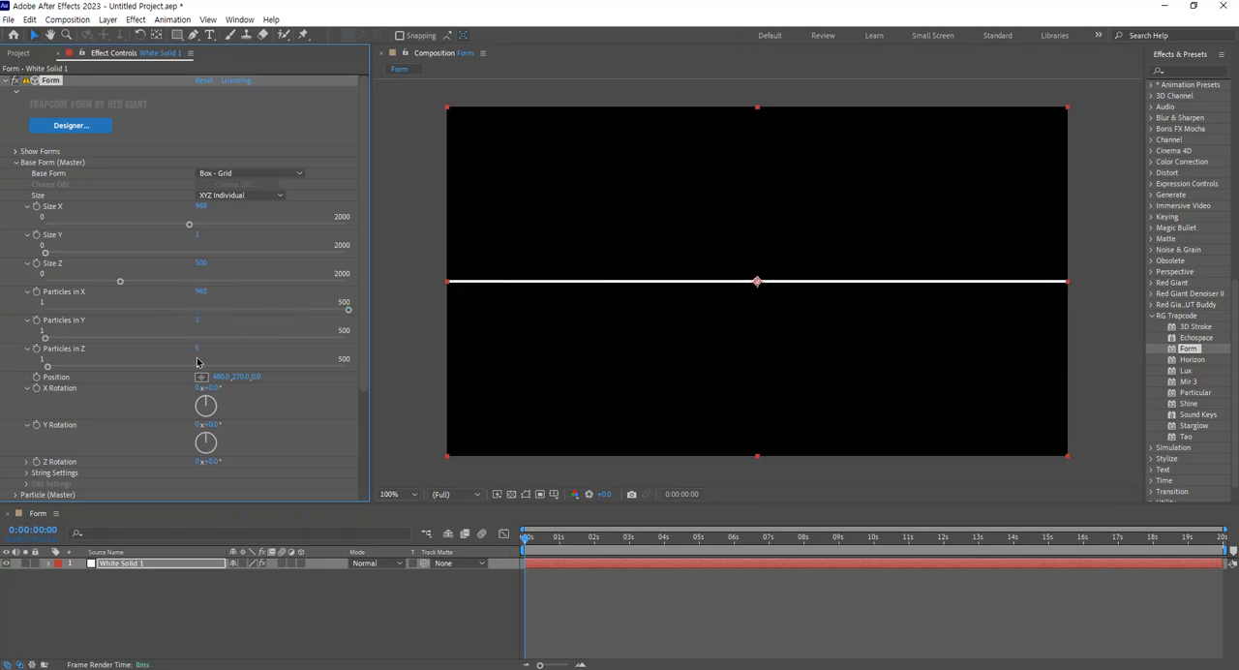
{"action": "left_click", "coordinate": [201, 348]}
{"action": "type", "text": "20"}
{"action": "key", "text": "Return"}
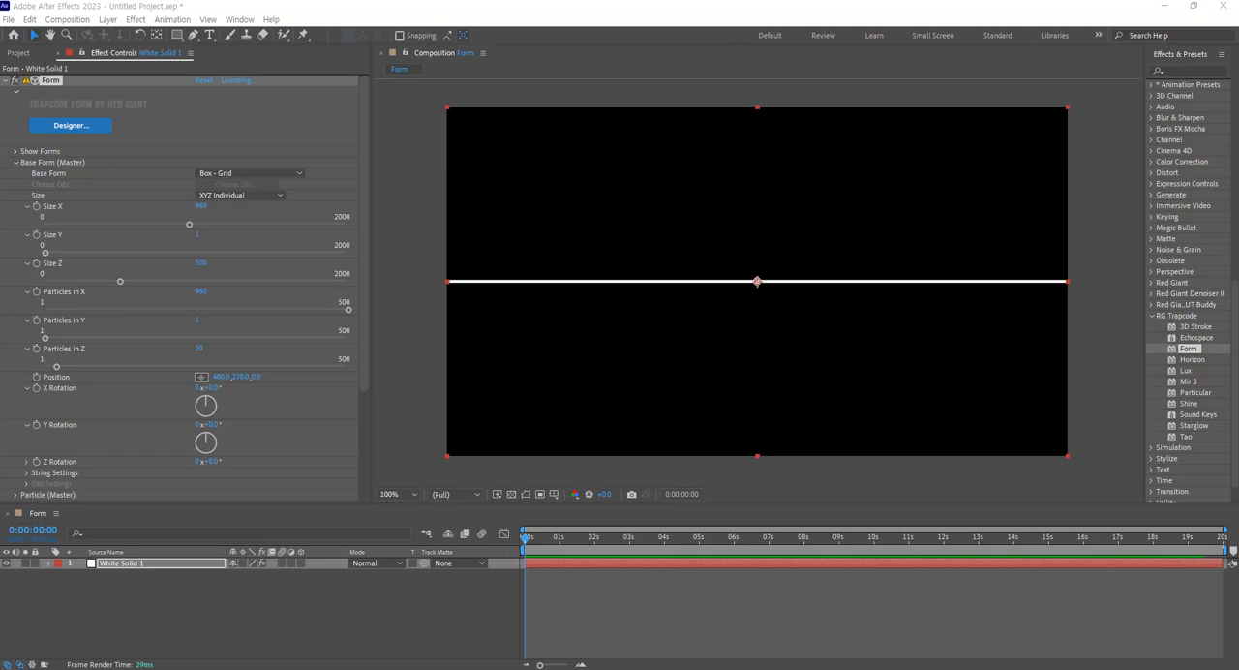
Save the project under the file name 1-21 Form.
{"action": "left_click", "coordinate": [480, 20]}
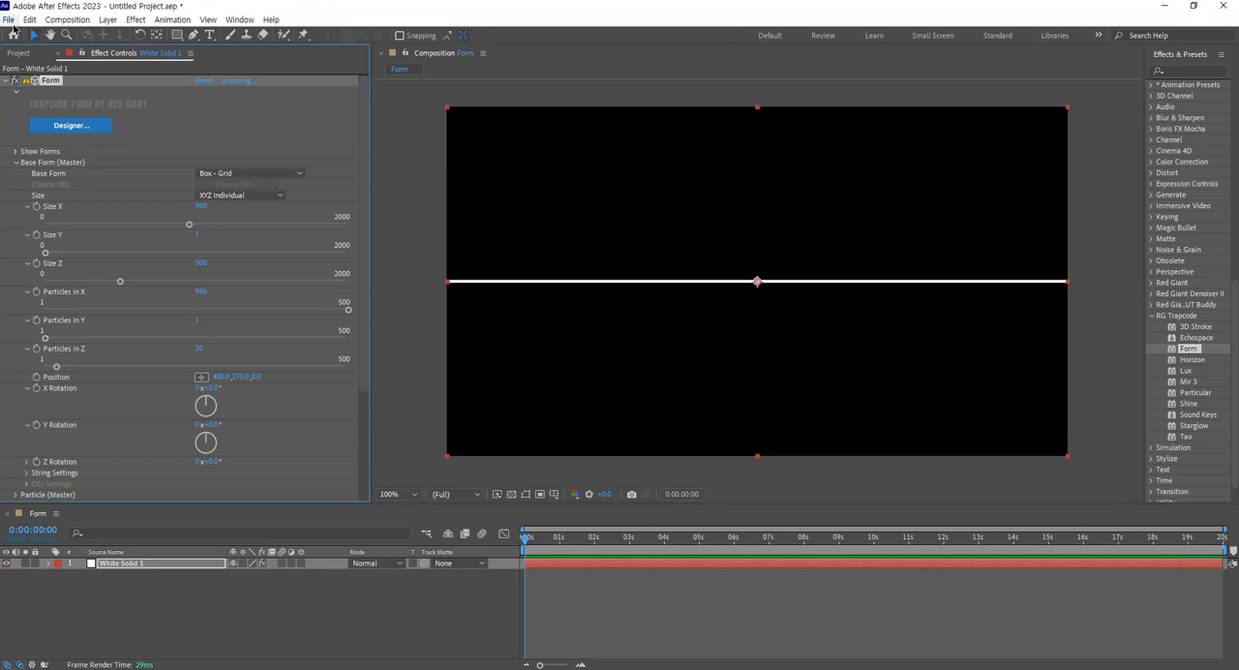
{"action": "left_click", "coordinate": [9, 19]}
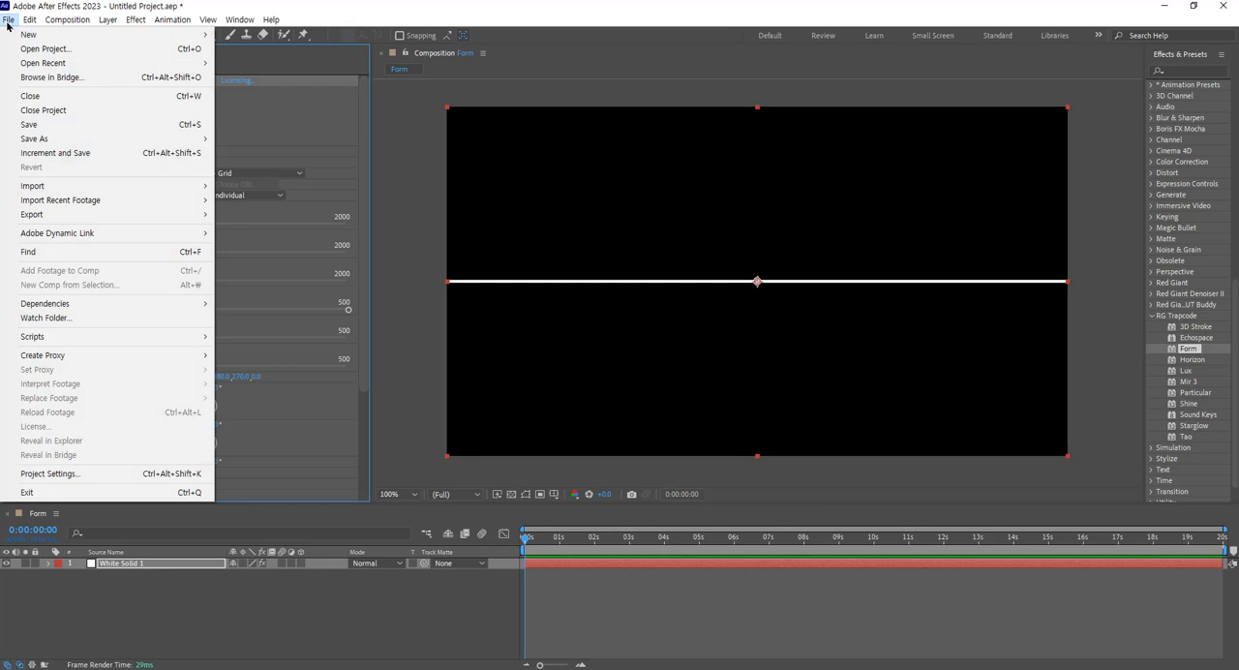
{"action": "left_click", "coordinate": [29, 124]}
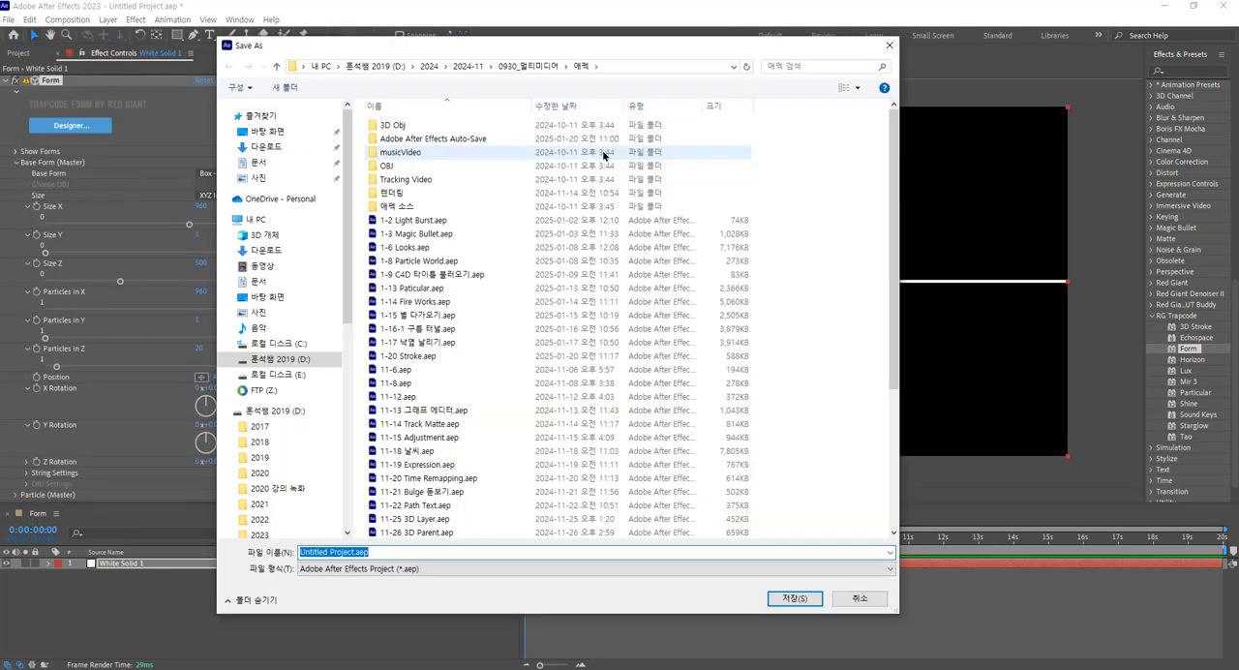
{"action": "type", "text": "1-"}
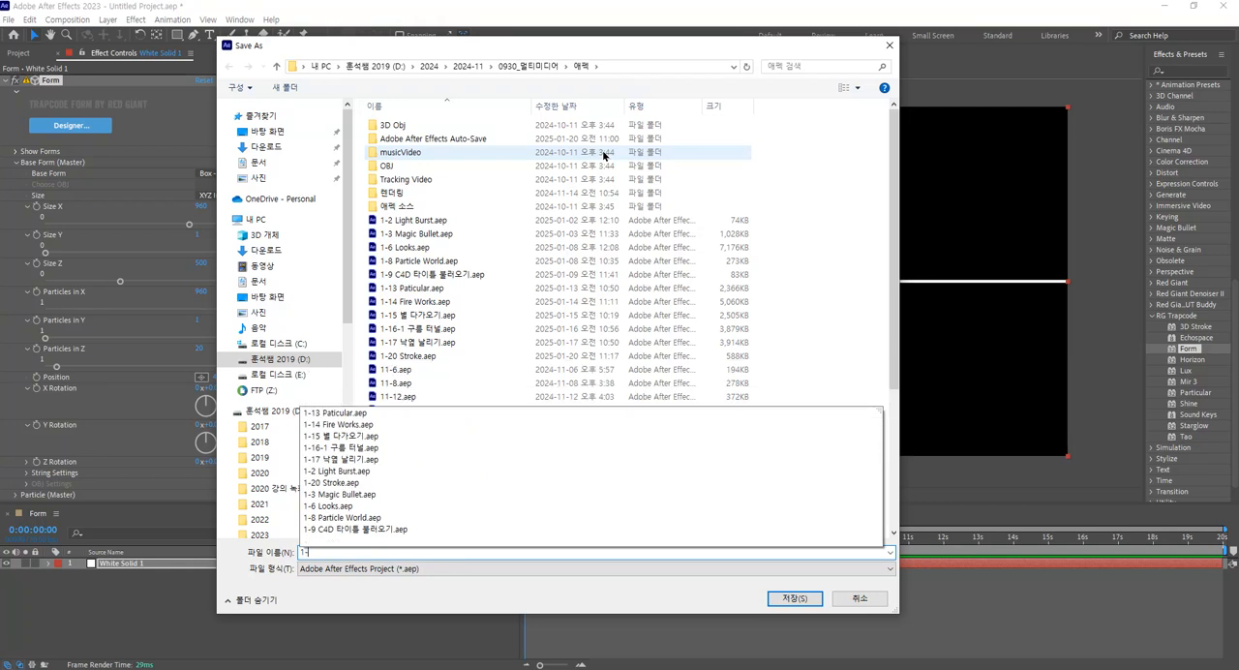
{"action": "type", "text": "24"}
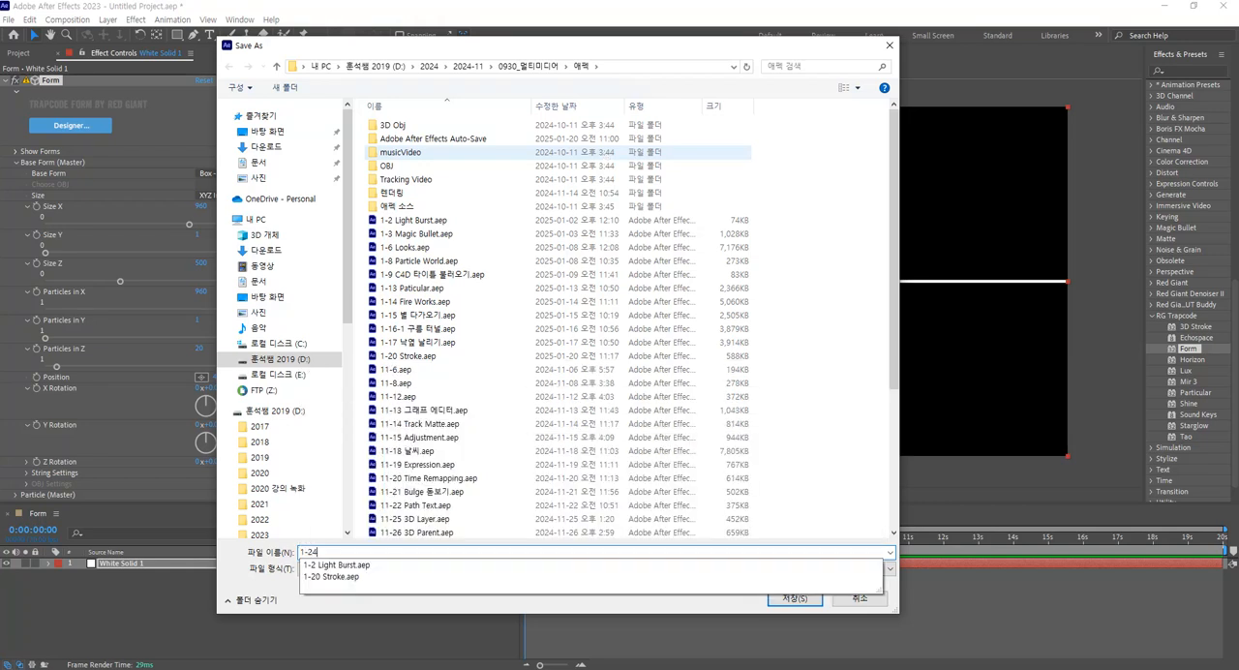
{"action": "key", "text": "BackSpace"}
{"action": "type", "text": "1 Form"}
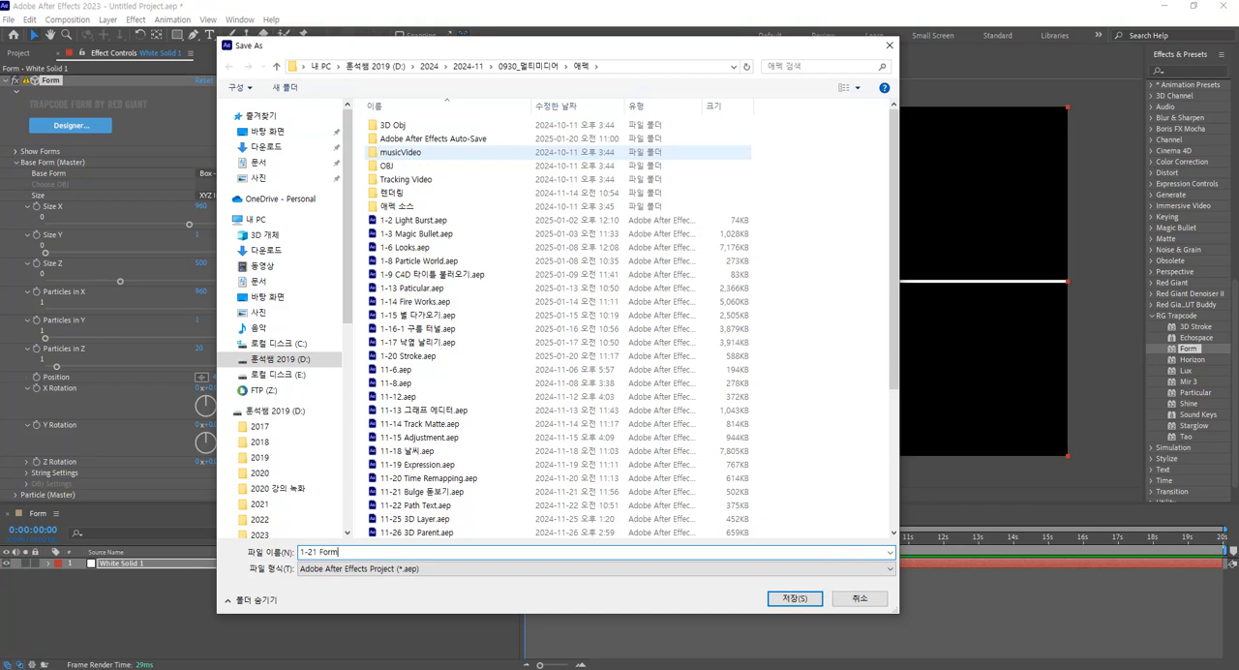
{"action": "key", "text": "Return"}
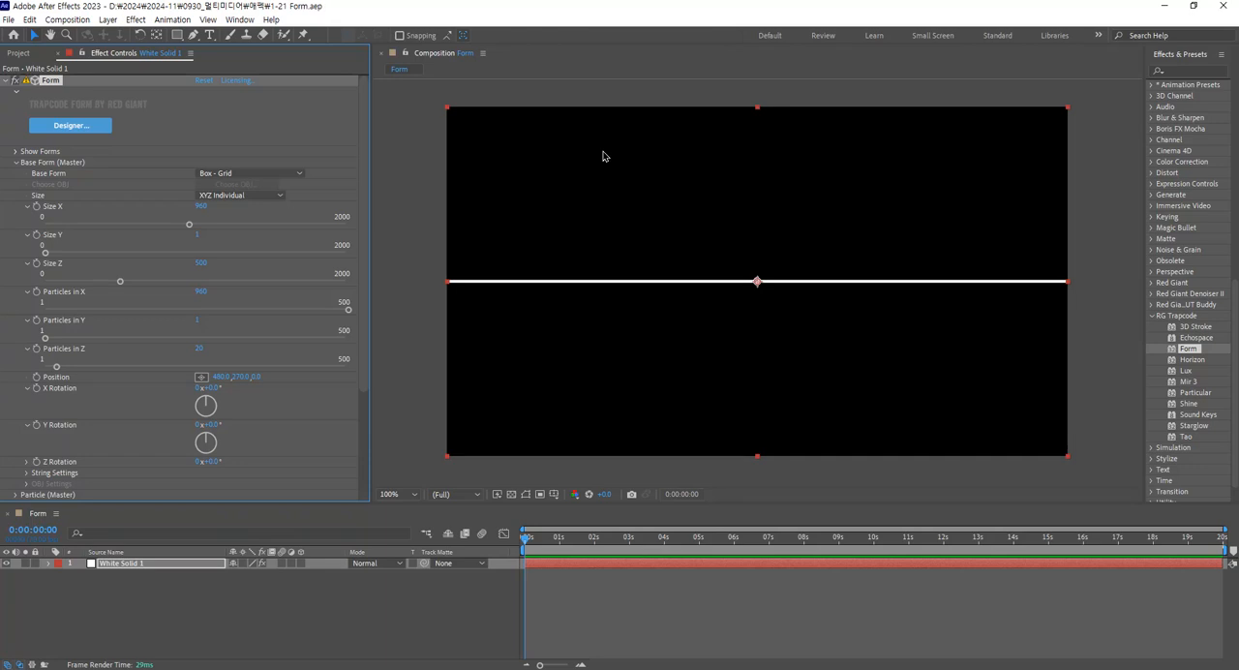
Set the base form's X Rotation to 20°.
{"action": "left_click_drag", "start_coordinate": [212, 388], "coordinate": [226, 390]}
{"action": "left_click", "coordinate": [212, 389]}
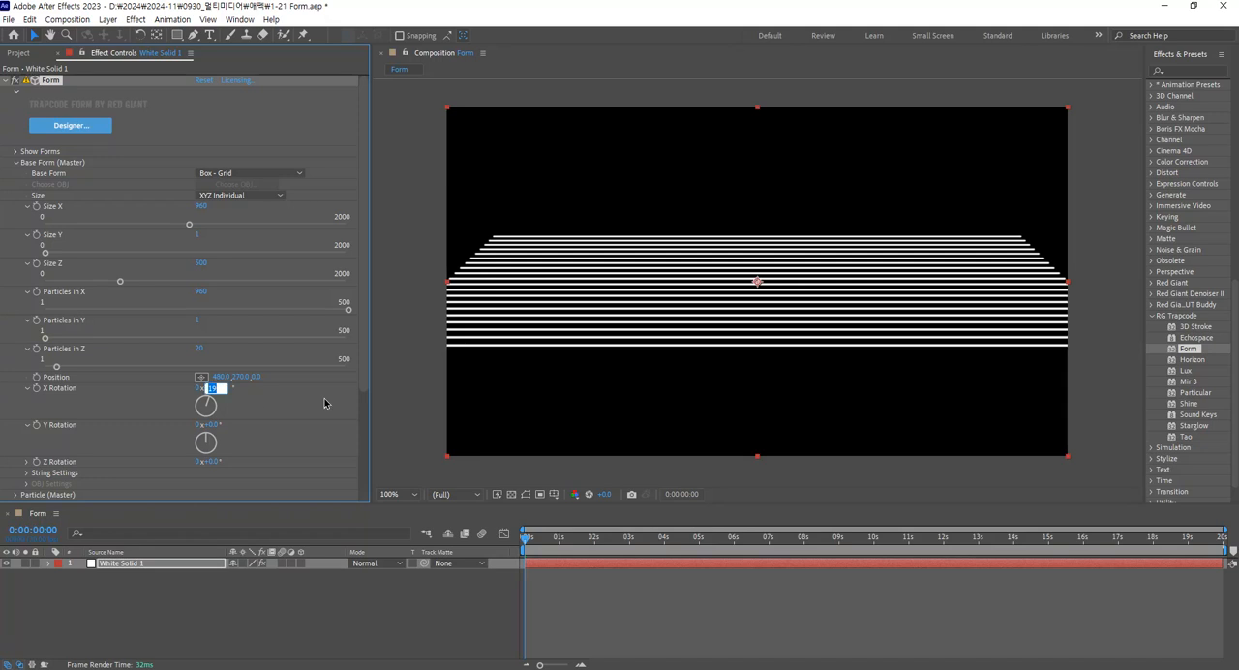
{"action": "type", "text": "20"}
{"action": "key", "text": "Return"}
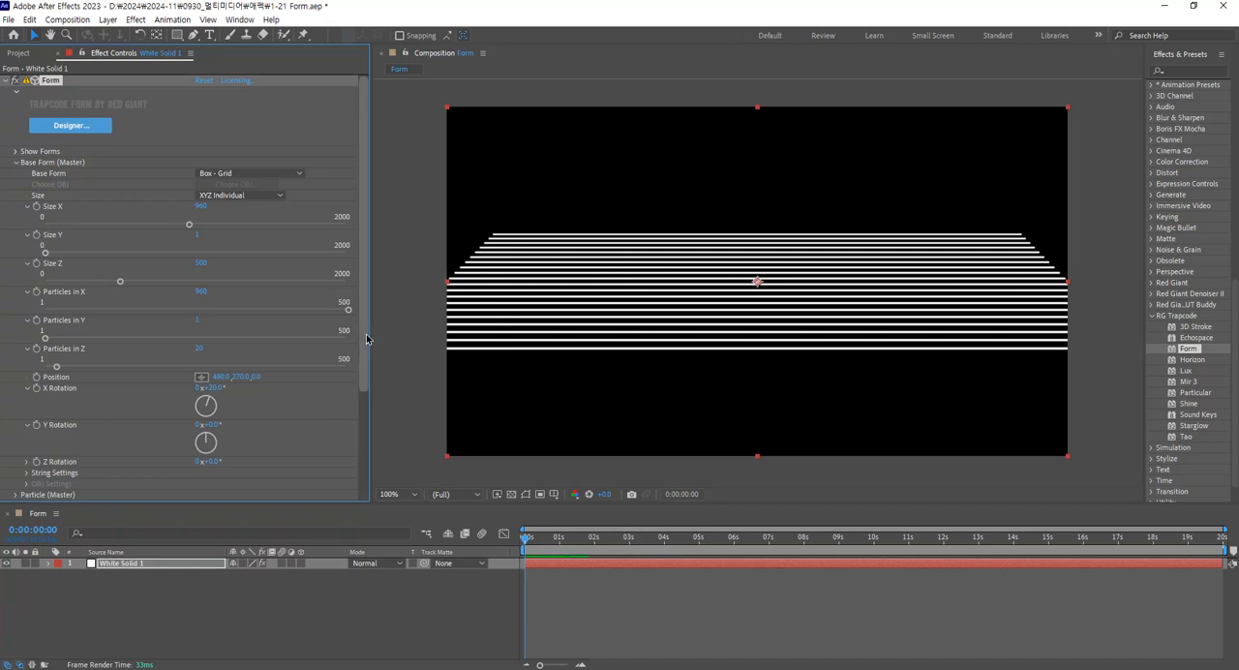
Enlarge the effect settings area and review the available Particle Type options under Particle (Master).
{"action": "left_click_drag", "start_coordinate": [371, 336], "coordinate": [399, 339]}
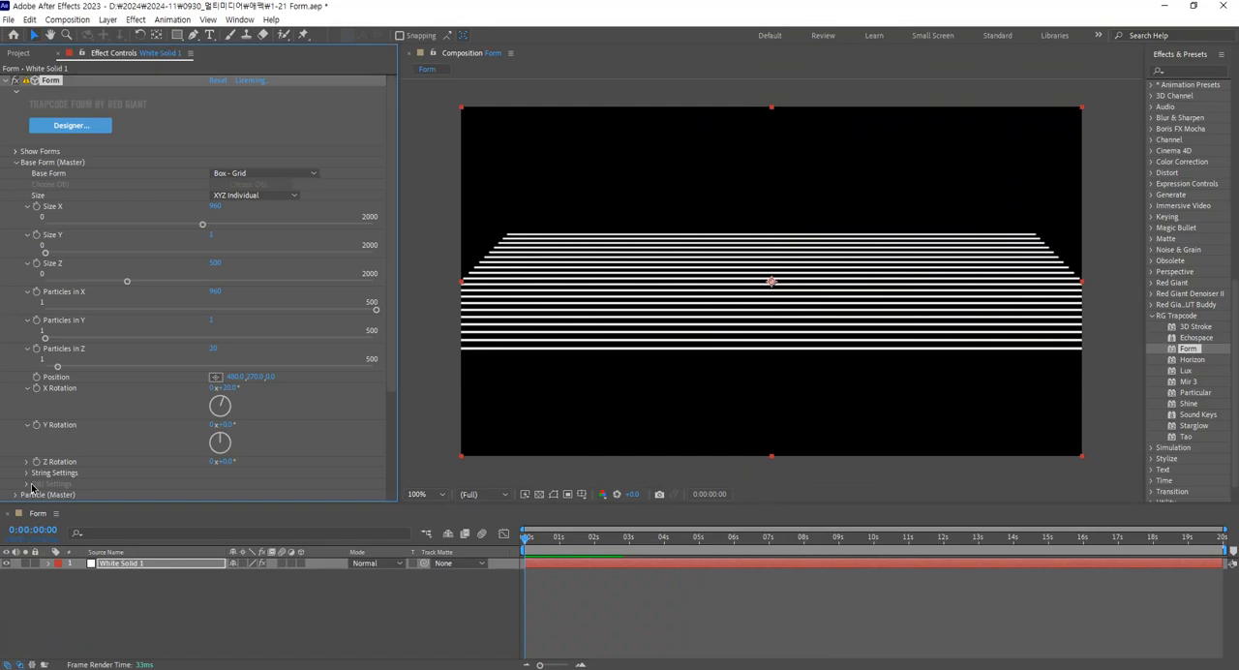
{"action": "left_click_drag", "start_coordinate": [44, 502], "coordinate": [51, 525]}
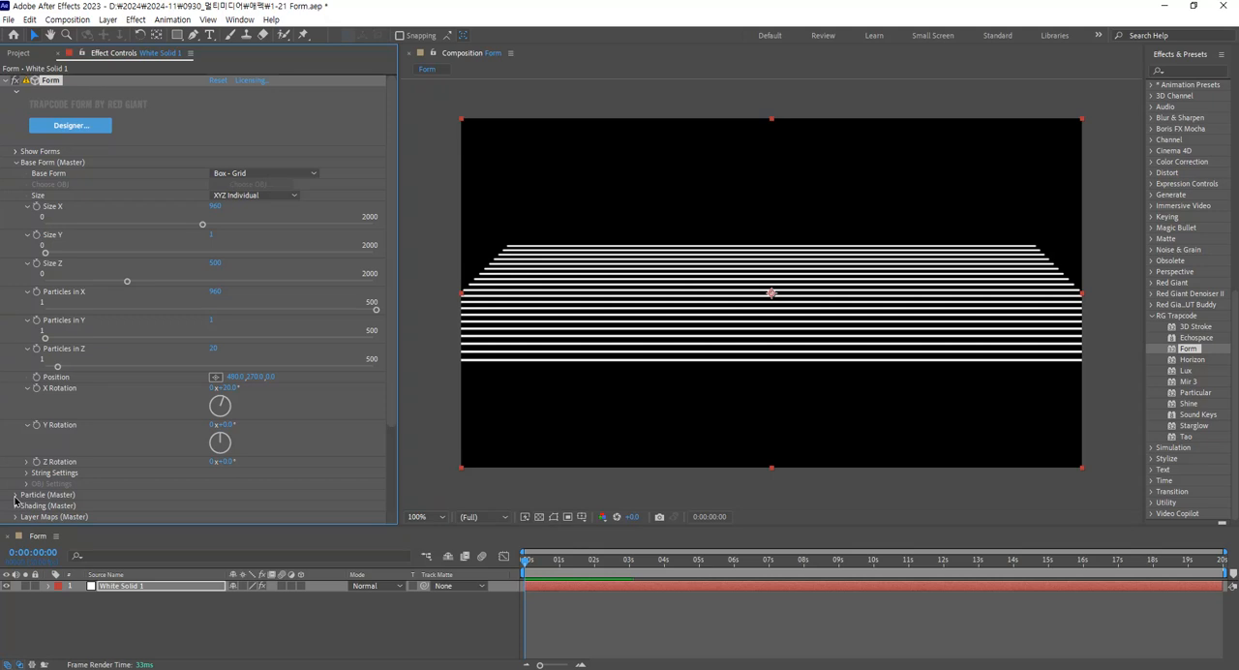
{"action": "left_click", "coordinate": [16, 495]}
{"action": "scroll", "coordinate": [15, 500], "scroll_direction": "down", "scroll_amount": 5}
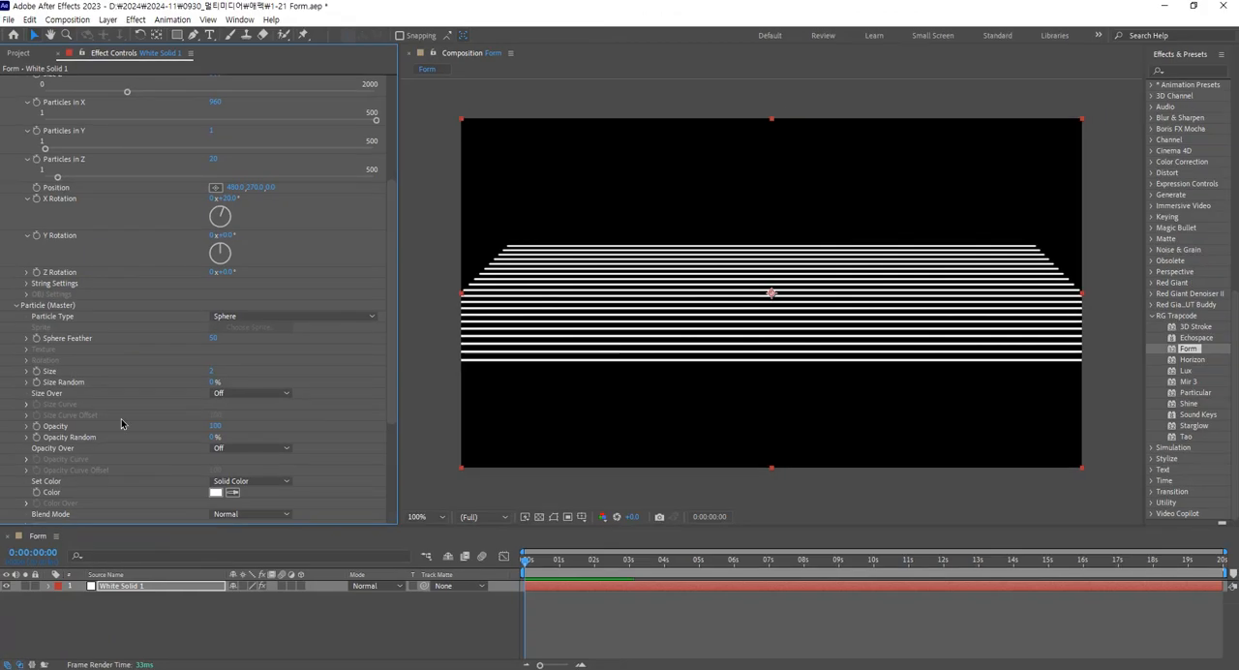
{"action": "scroll", "coordinate": [122, 423], "scroll_direction": "down", "scroll_amount": 1}
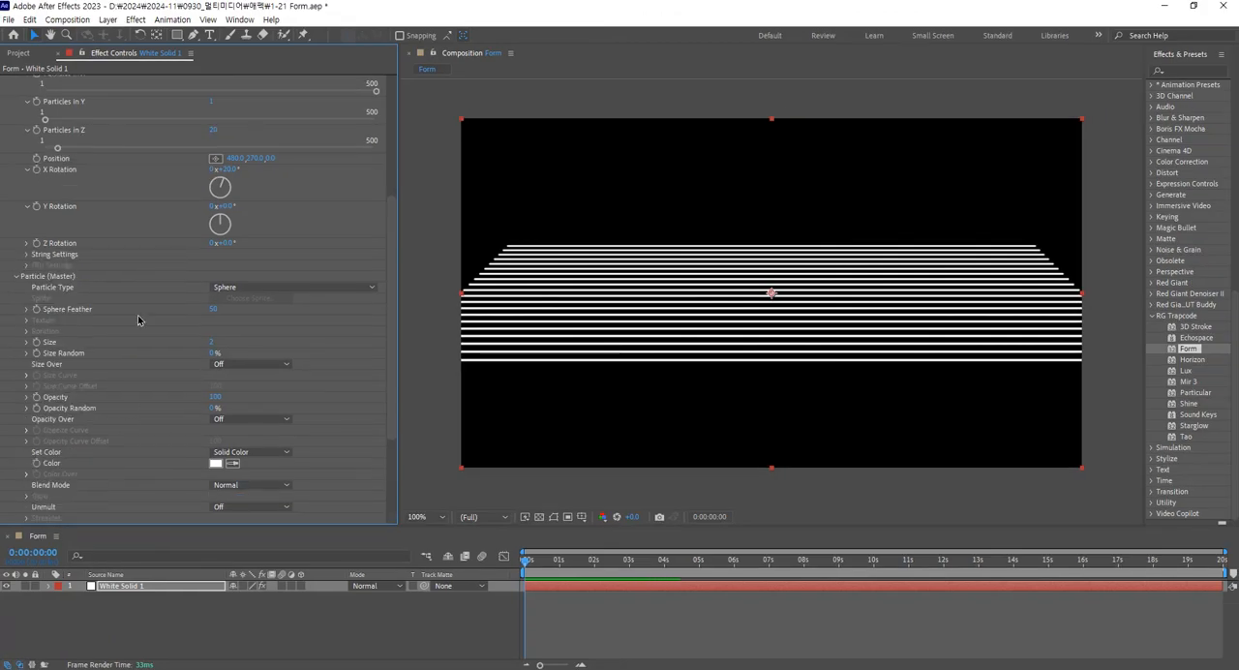
{"action": "left_click", "coordinate": [257, 288]}
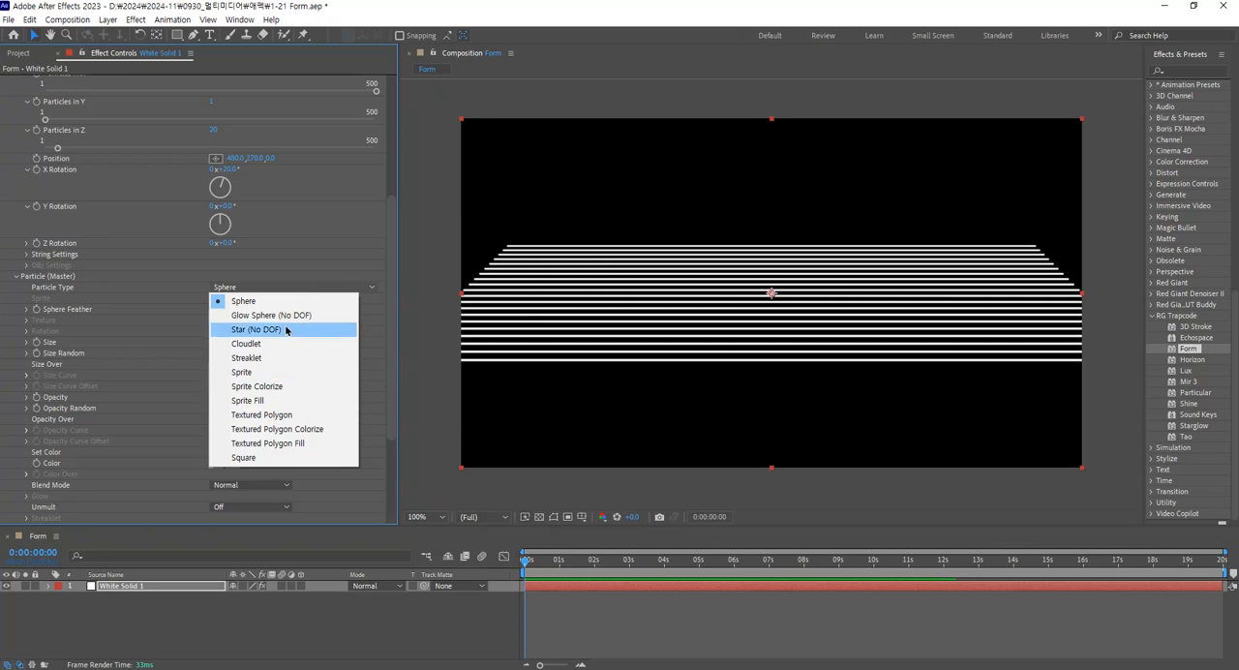
{"action": "left_click", "coordinate": [158, 282]}
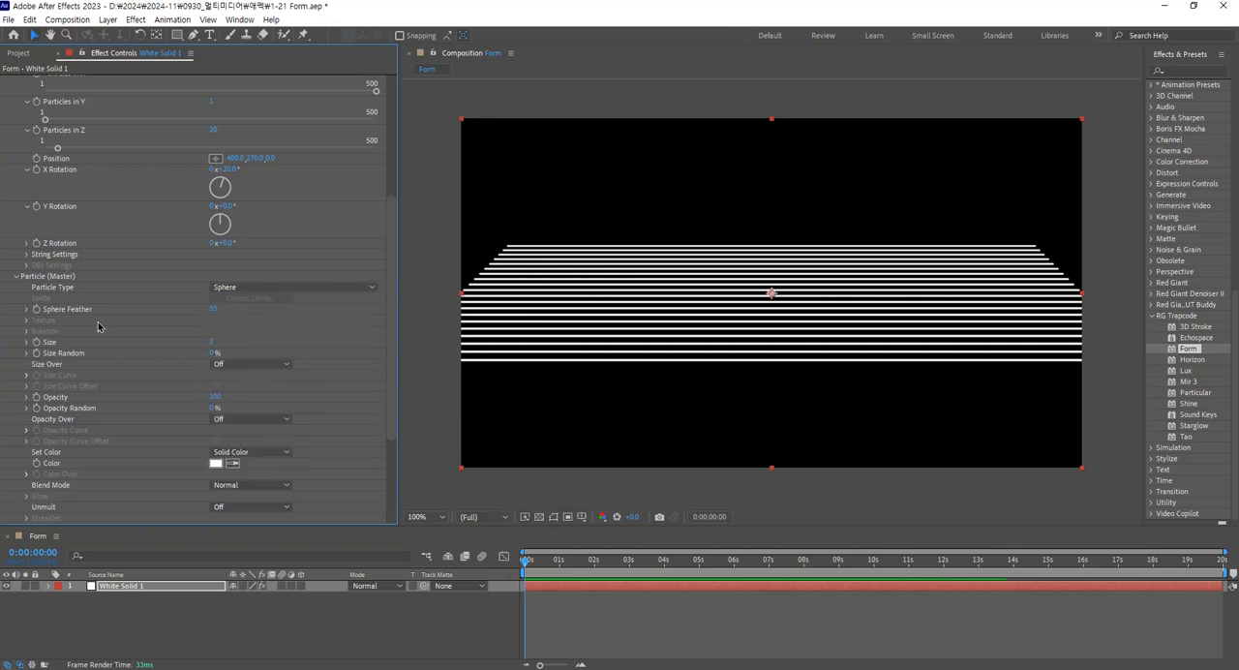
Set the particle Size to 1.5.
{"action": "left_click", "coordinate": [26, 341]}
{"action": "left_click", "coordinate": [212, 344]}
{"action": "type", "text": "15"}
{"action": "key", "text": "Return"}
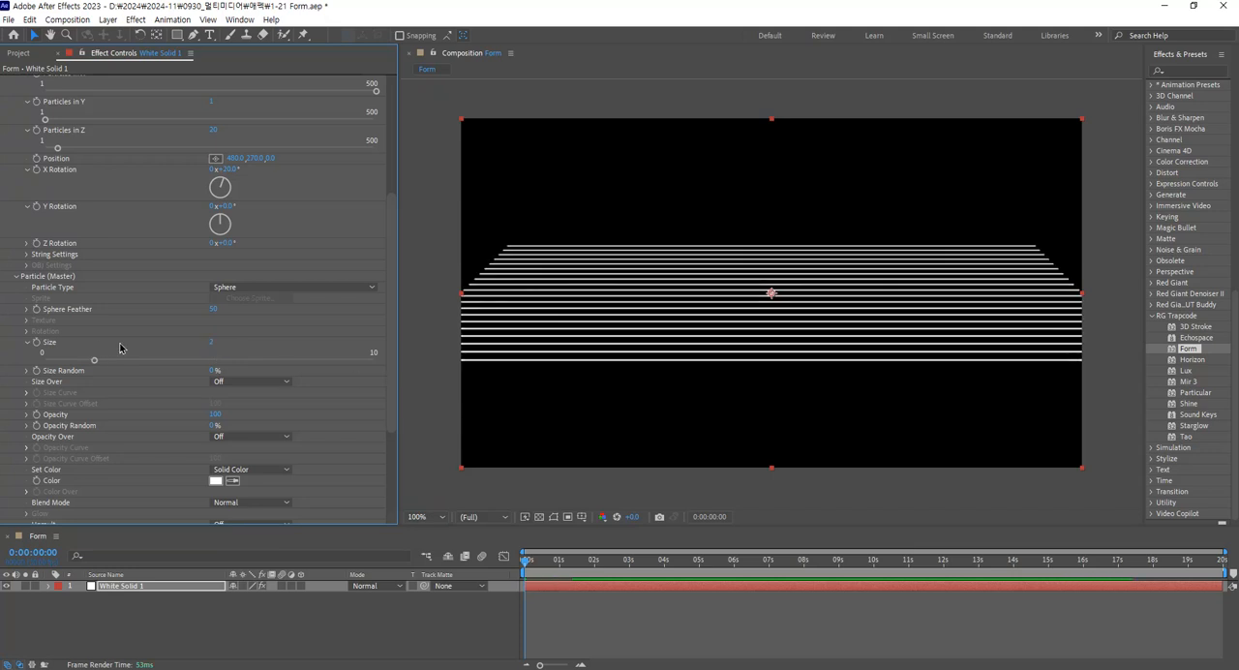
{"action": "left_click", "coordinate": [210, 342]}
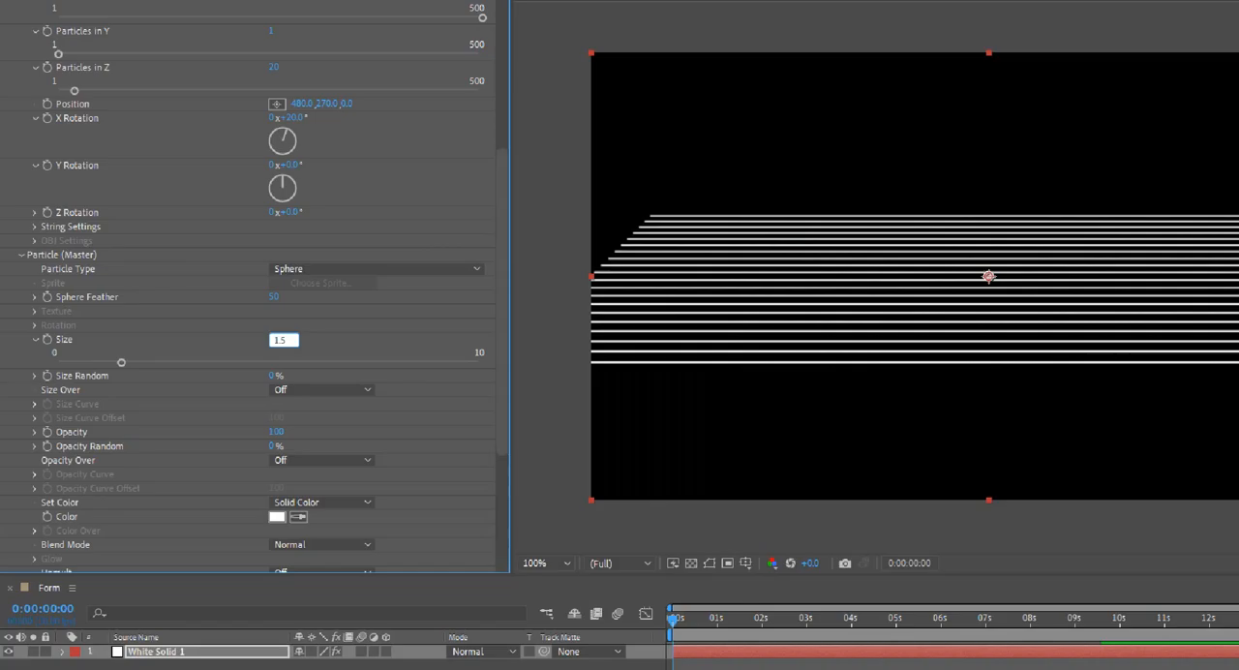
{"action": "key", "text": "Return"}
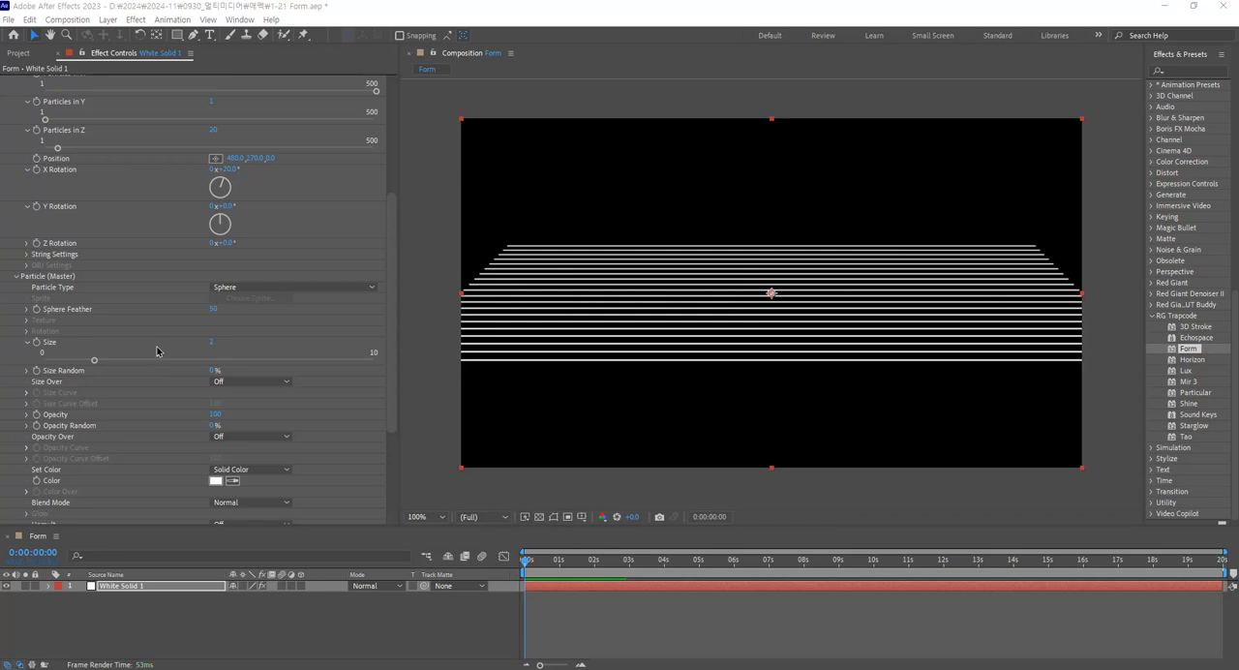
Try a Size Random of about 77% on the particles and return it to 0%.
{"action": "left_click", "coordinate": [27, 370]}
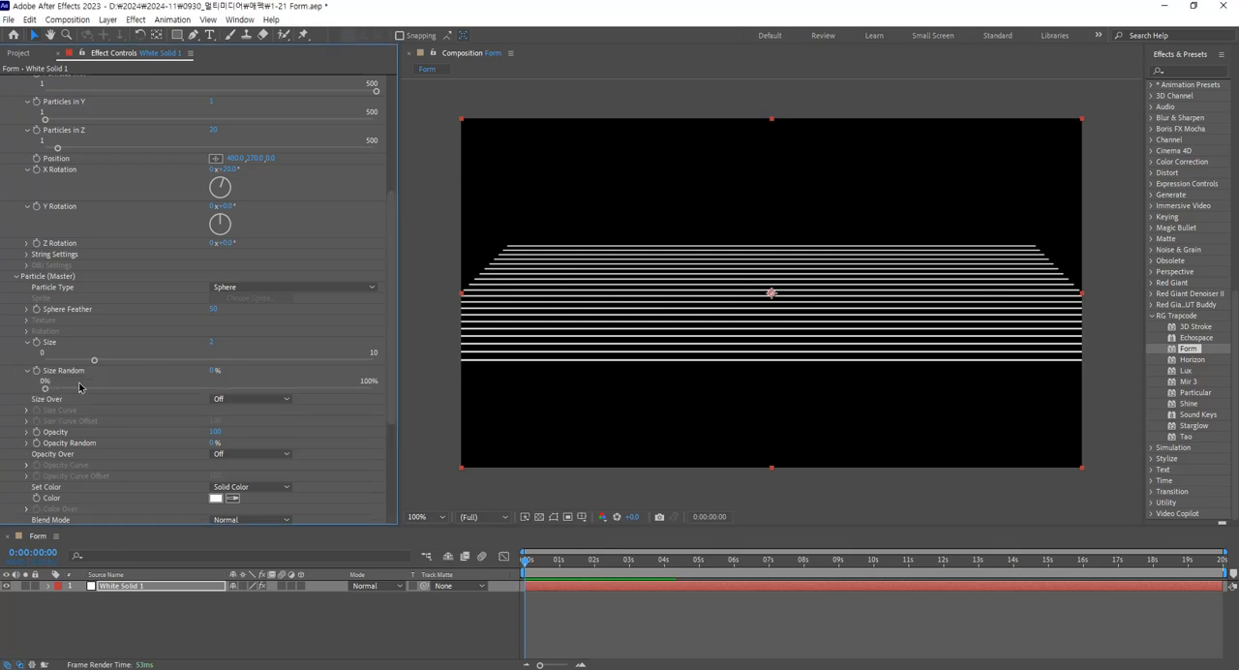
{"action": "left_click_drag", "start_coordinate": [109, 389], "coordinate": [297, 395]}
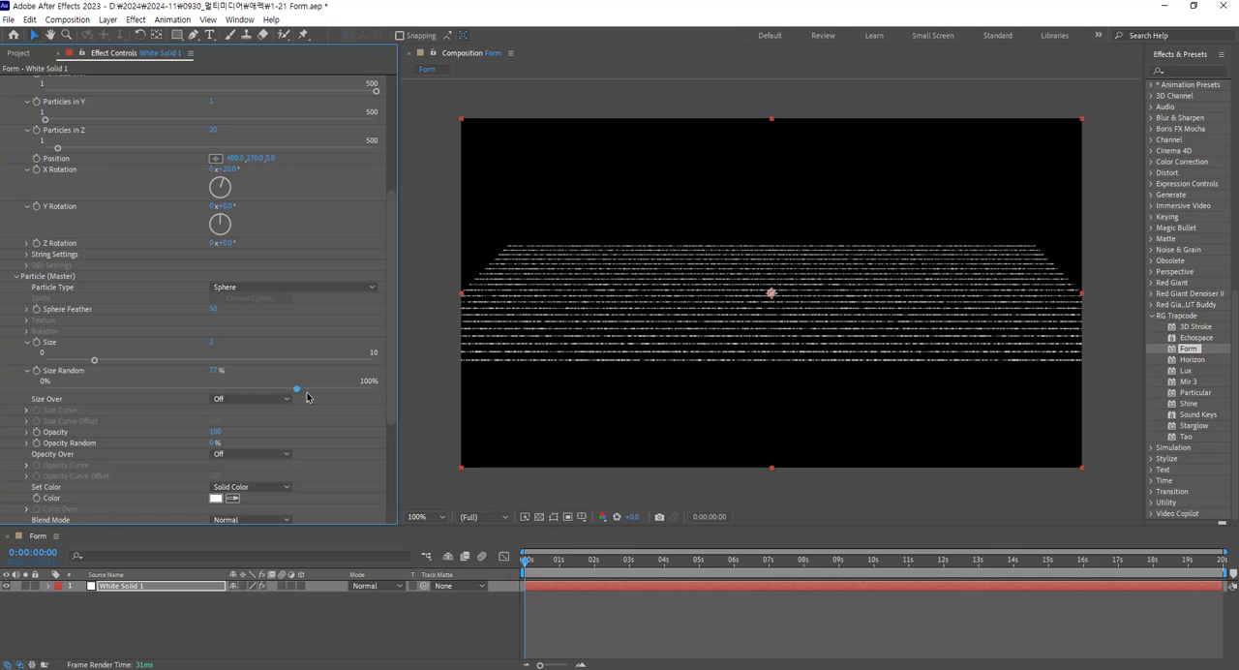
{"action": "mouse_move", "coordinate": [297, 389]}
{"action": "left_mouse_down"}
{"action": "mouse_move", "coordinate": [342, 393]}
{"action": "mouse_move", "coordinate": [43, 390]}
{"action": "mouse_move", "coordinate": [309, 387]}
{"action": "mouse_move", "coordinate": [7, 429]}
{"action": "left_mouse_up"}
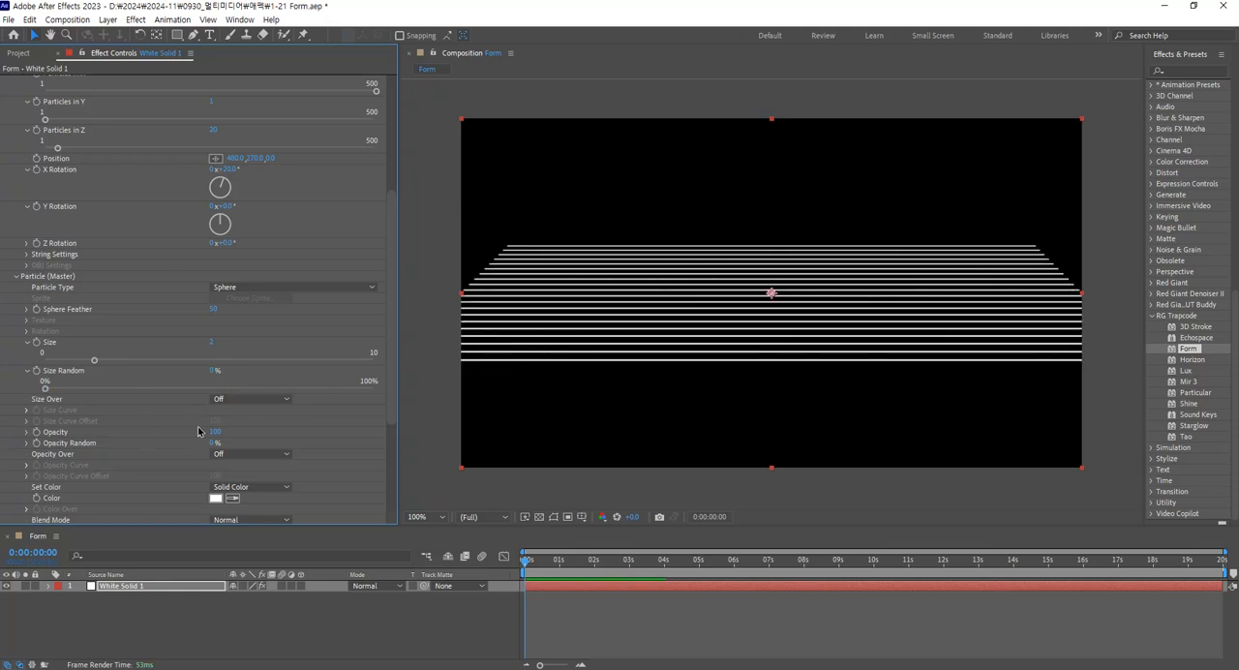
Set Size Over to X and apply the preset Size Curve that tapers at both ends with a flat middle.
{"action": "left_click", "coordinate": [254, 399]}
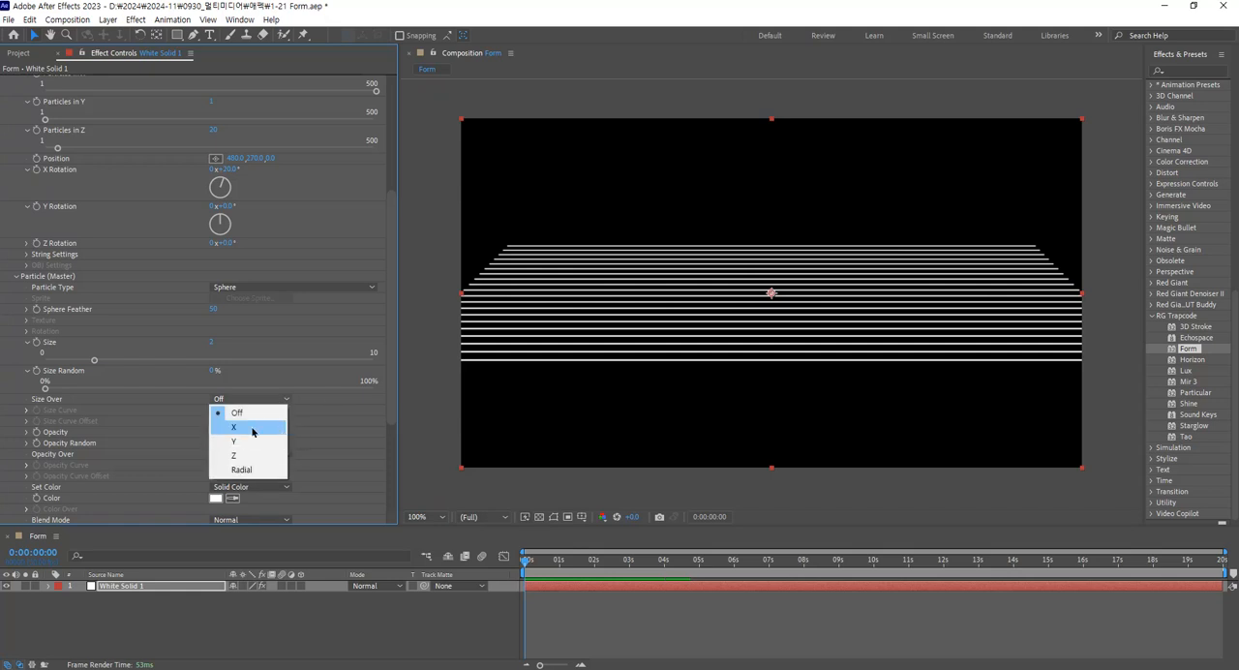
{"action": "left_click", "coordinate": [253, 432]}
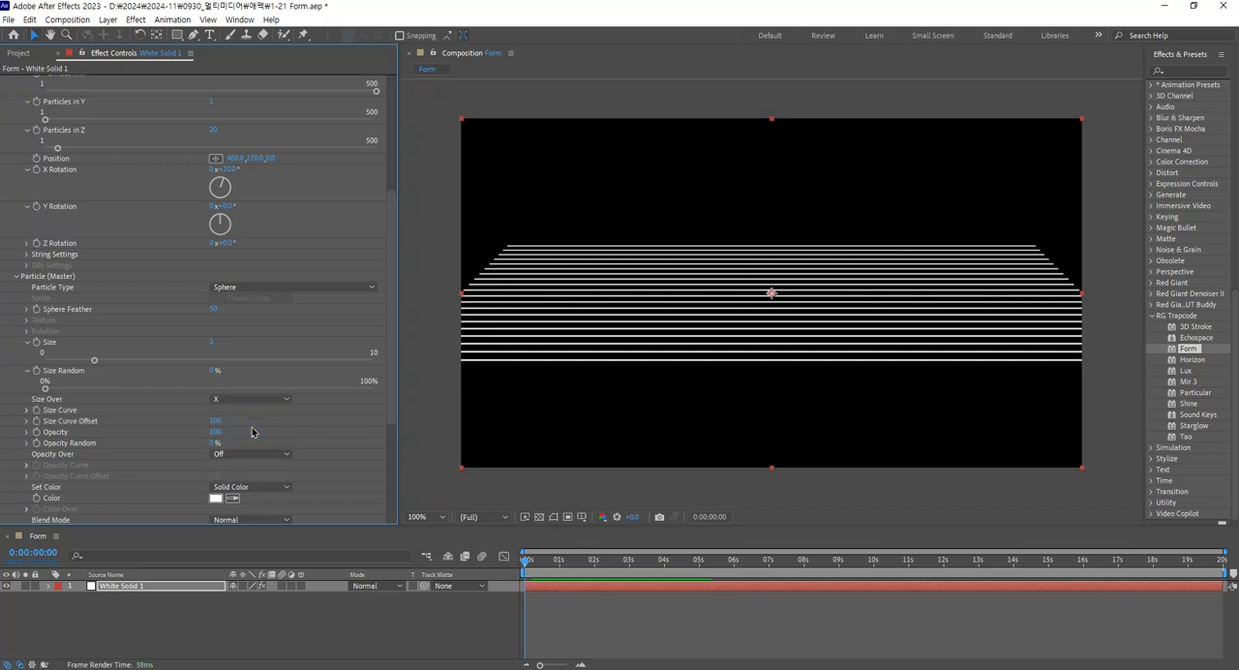
{"action": "left_click", "coordinate": [27, 411]}
{"action": "scroll", "coordinate": [296, 423], "scroll_direction": "down", "scroll_amount": 2}
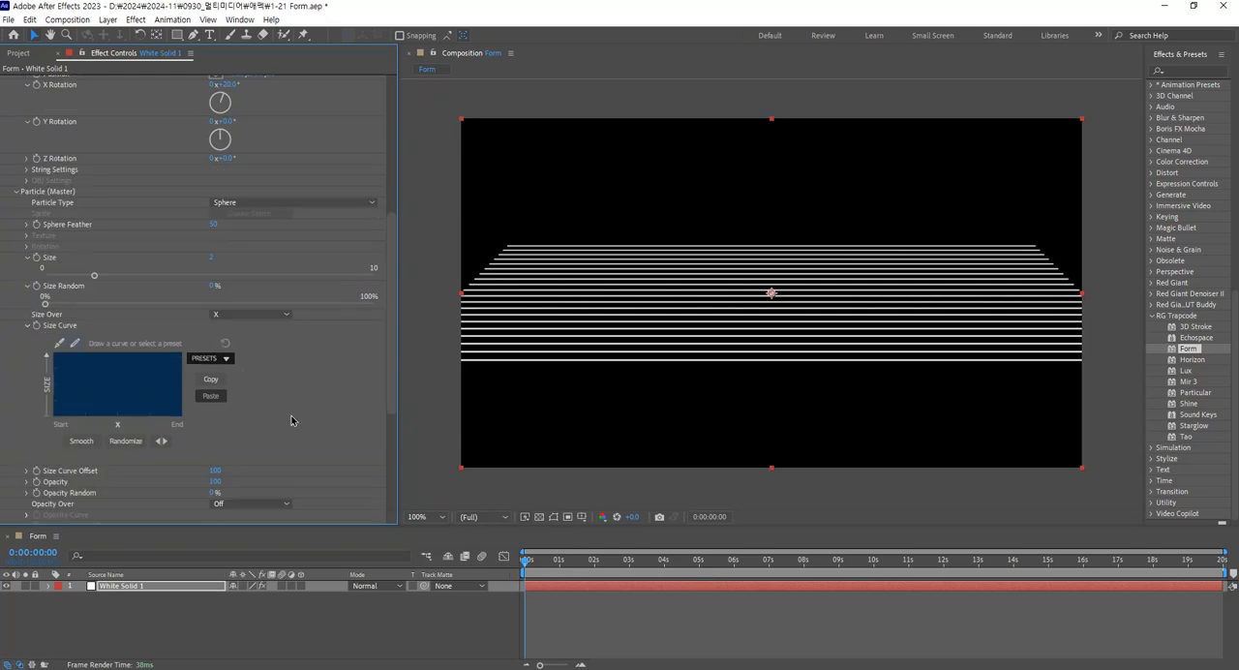
{"action": "left_click", "coordinate": [225, 360]}
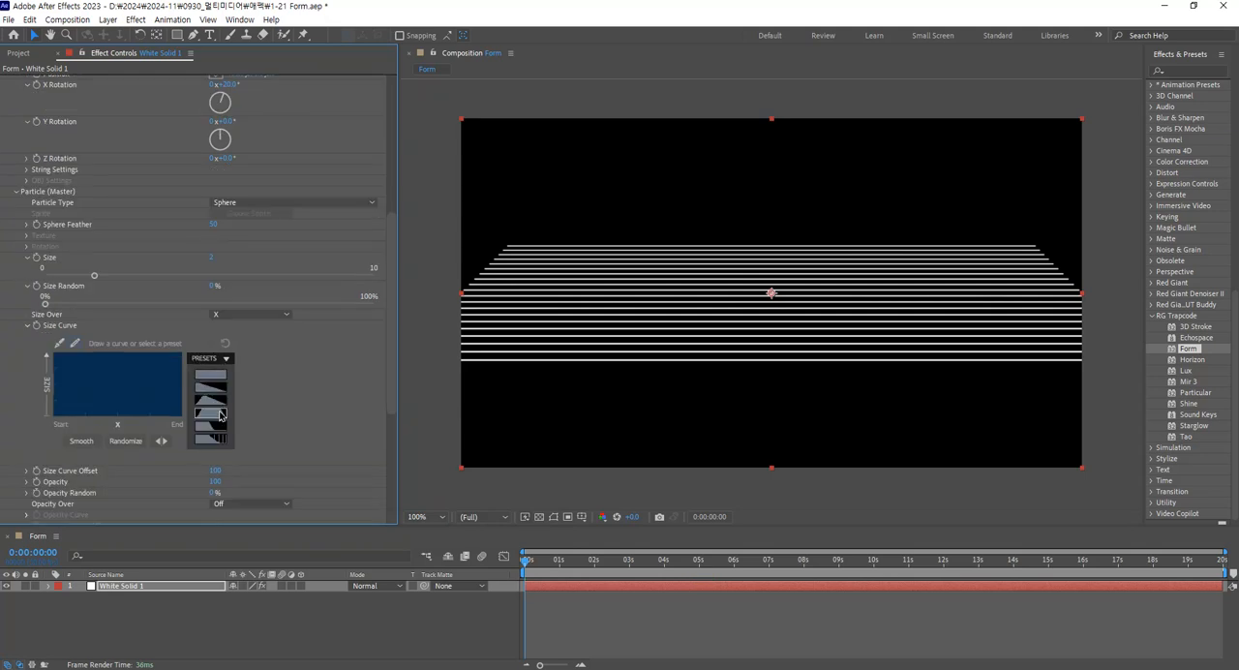
{"action": "left_click", "coordinate": [221, 414]}
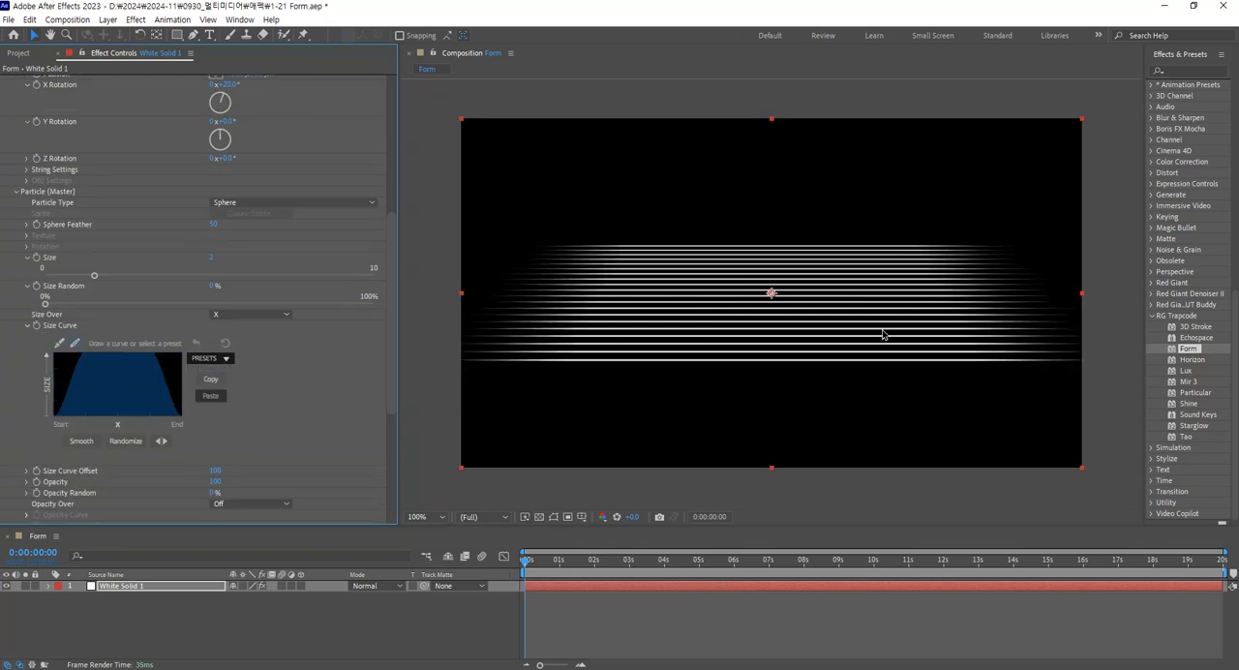
Try Size Over along Y and switch it to Z.
{"action": "left_click", "coordinate": [254, 318]}
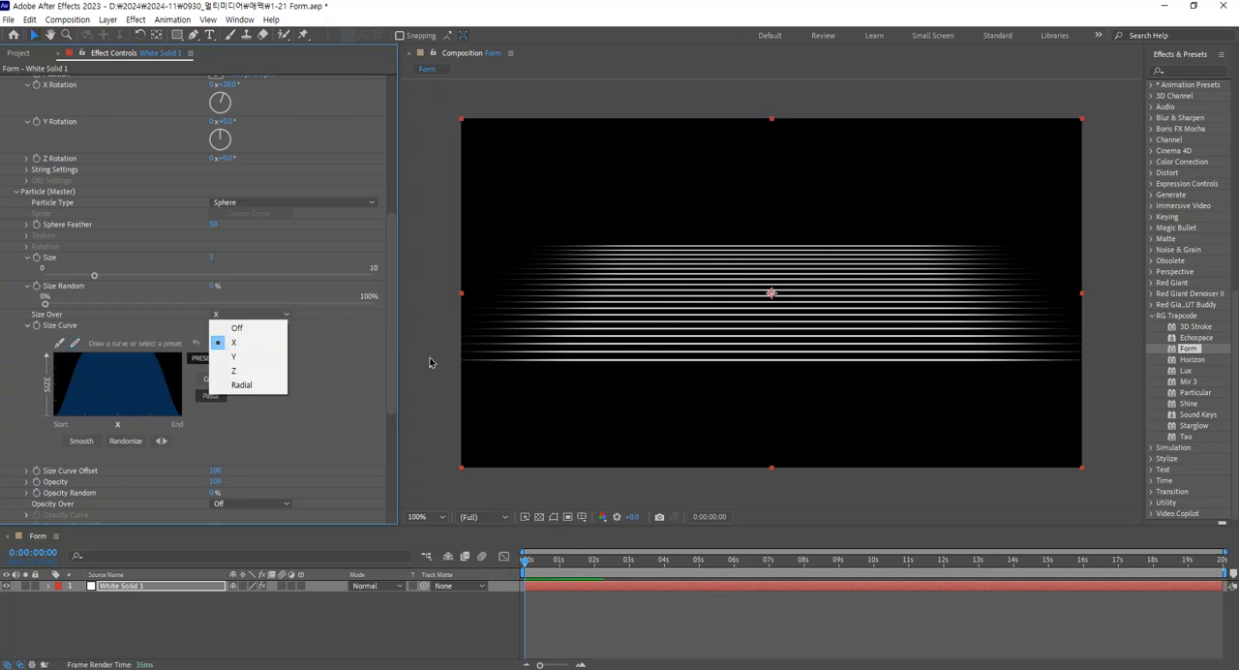
{"action": "left_click", "coordinate": [270, 357]}
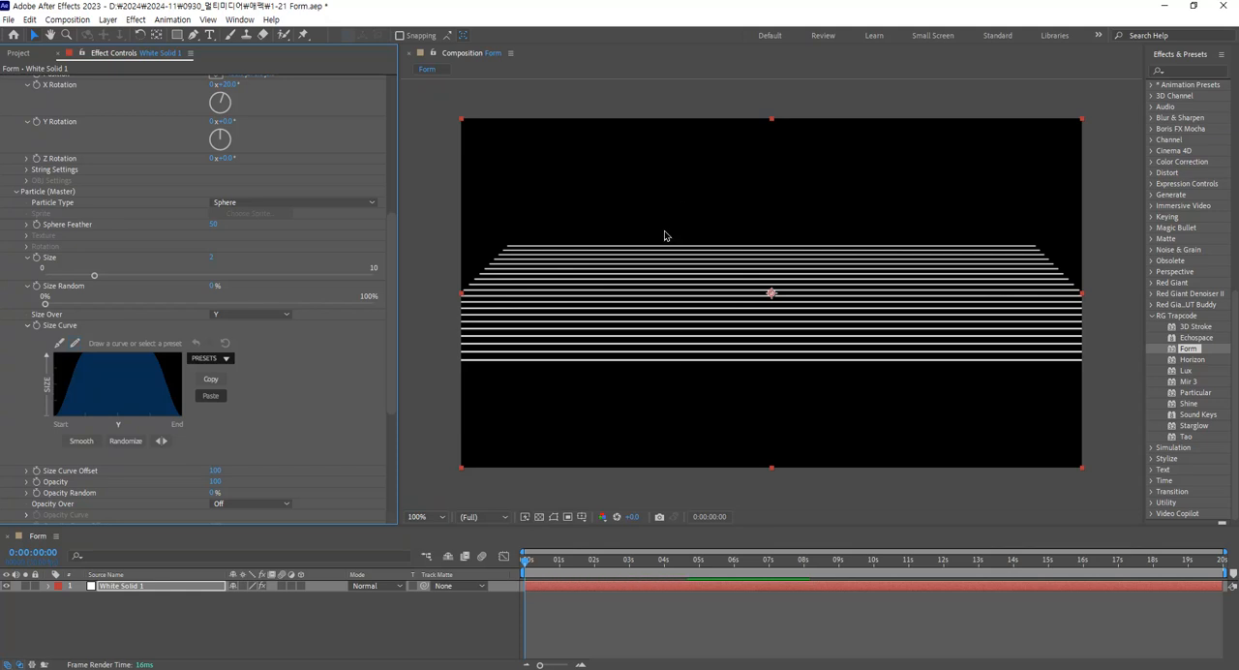
{"action": "left_click", "coordinate": [269, 315]}
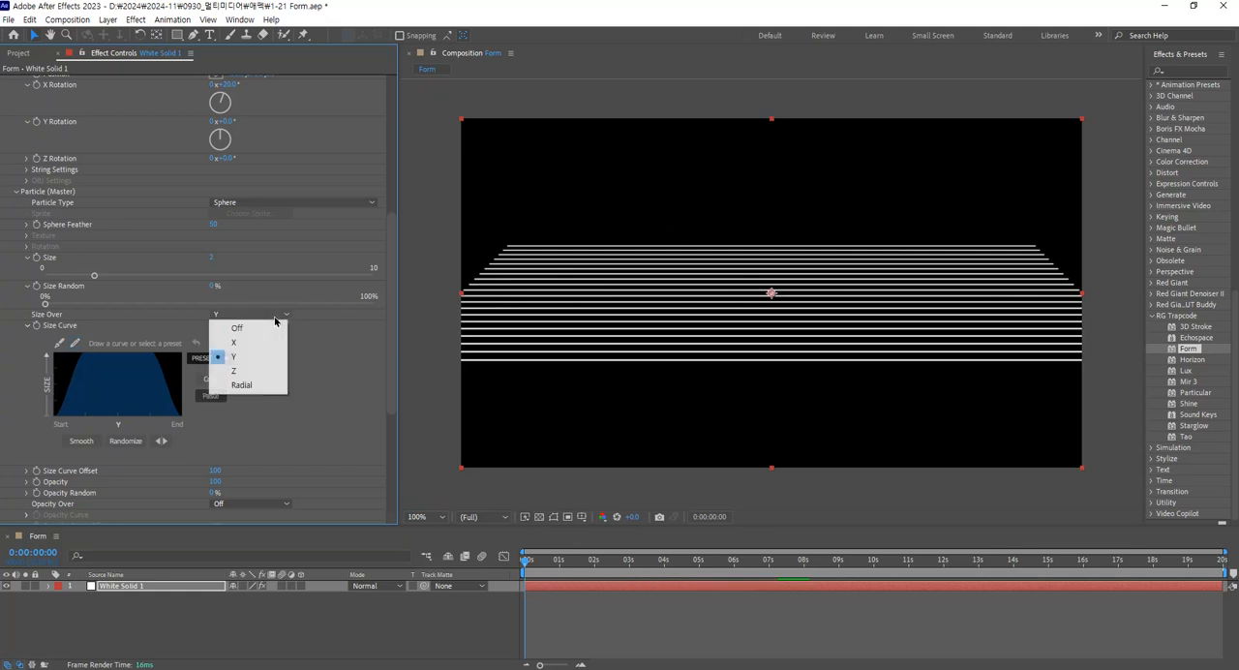
{"action": "left_click", "coordinate": [265, 371]}
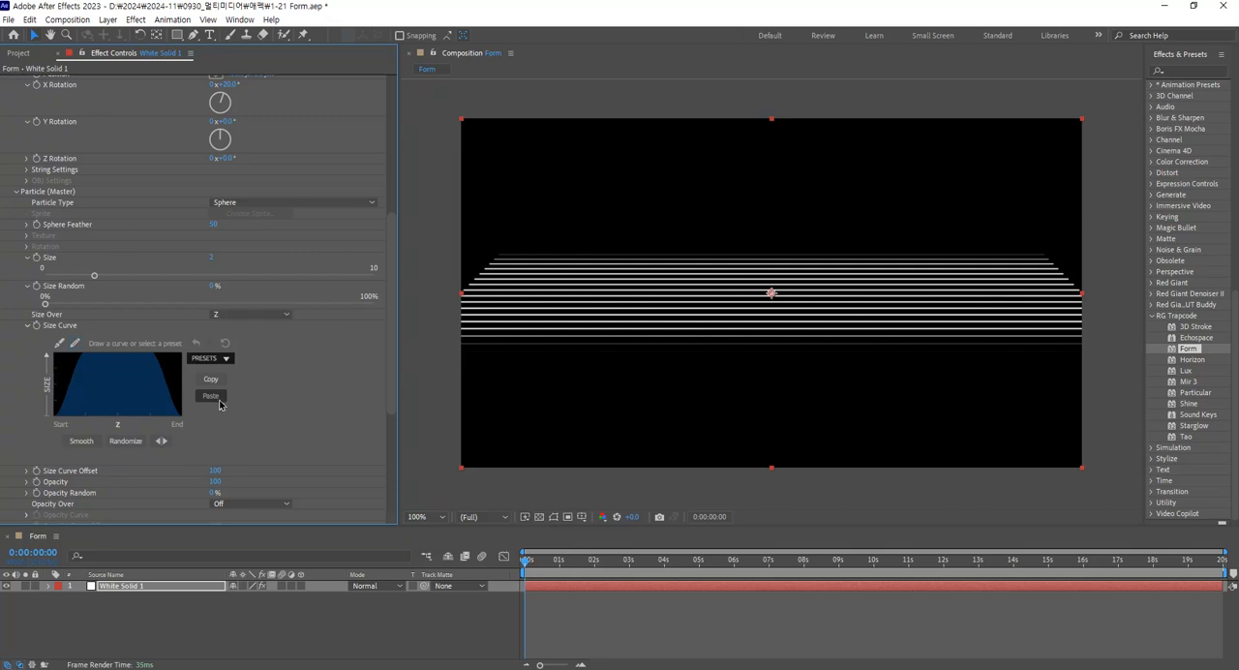
Try Size Over as Radial, switch it to Off, and collapse the Size Curve.
{"action": "left_click", "coordinate": [286, 317]}
{"action": "left_click", "coordinate": [252, 387]}
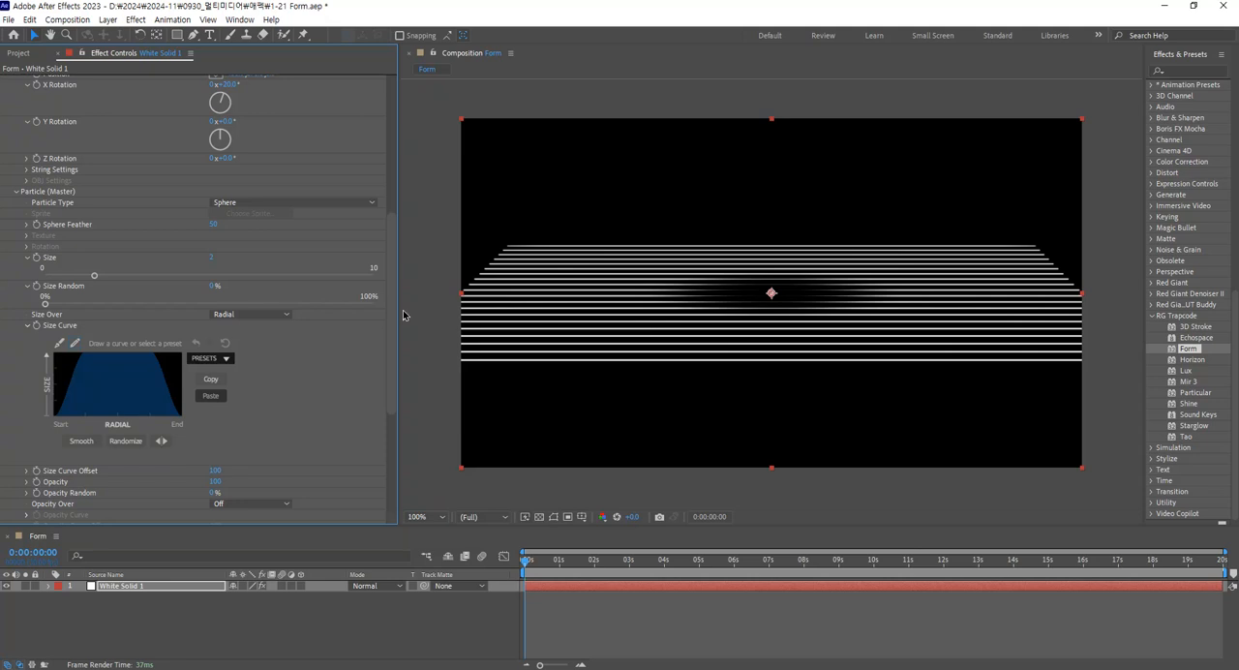
{"action": "left_click", "coordinate": [286, 320]}
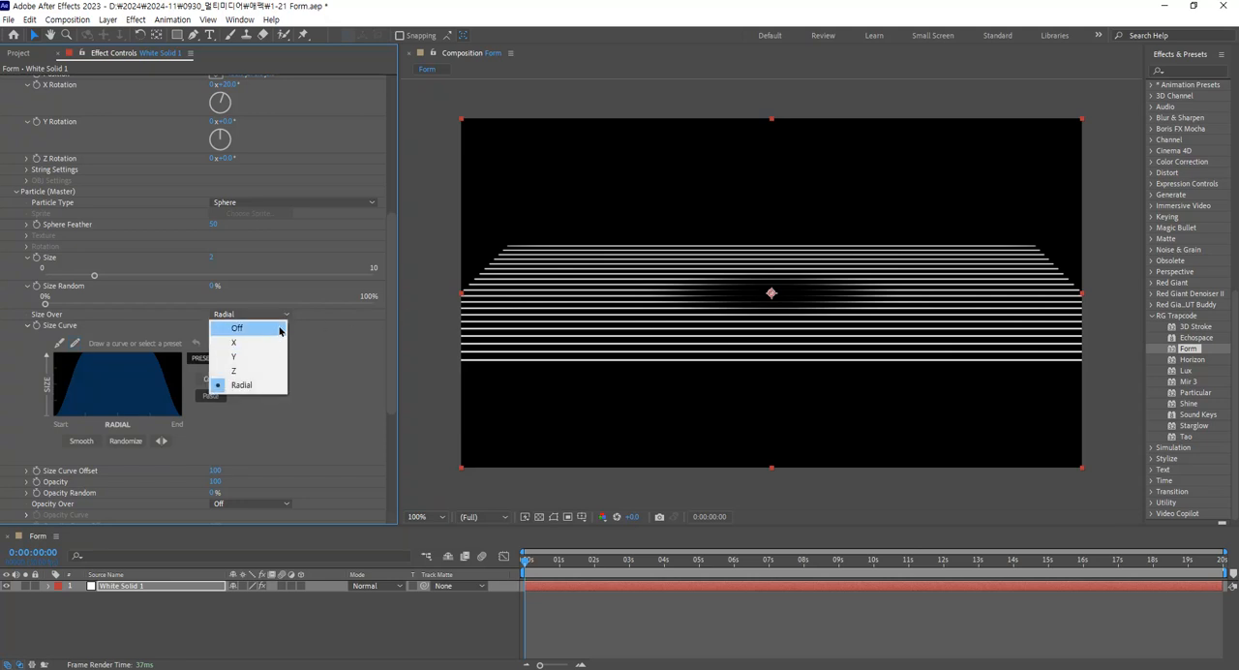
{"action": "left_click", "coordinate": [279, 330]}
{"action": "left_click", "coordinate": [270, 315]}
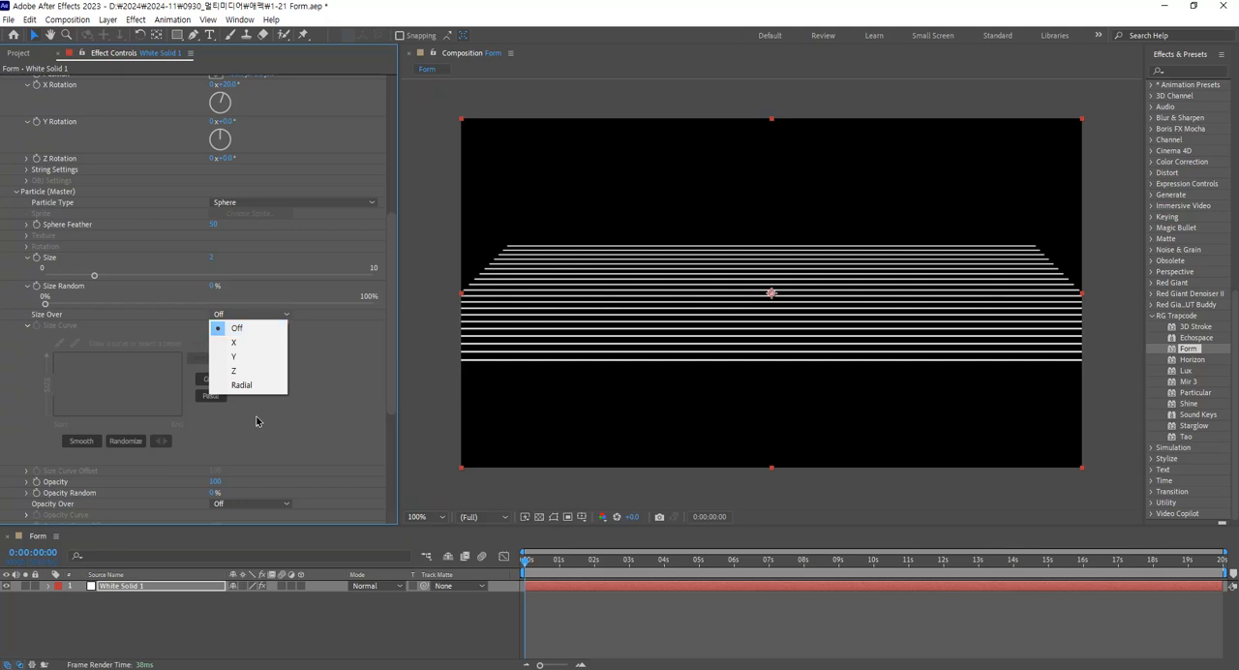
{"action": "left_click", "coordinate": [27, 328]}
{"action": "left_click", "coordinate": [26, 326]}
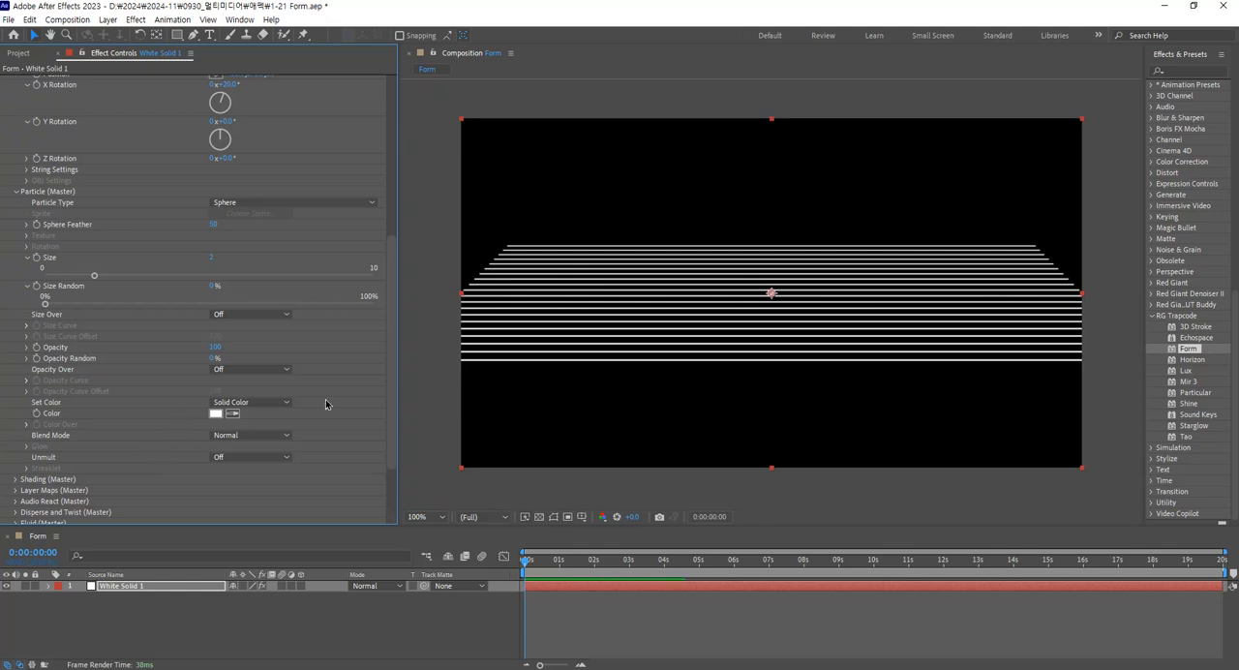
Change the particles' Set Color to Over X and expand the Color Over gradient.
{"action": "left_click", "coordinate": [285, 405]}
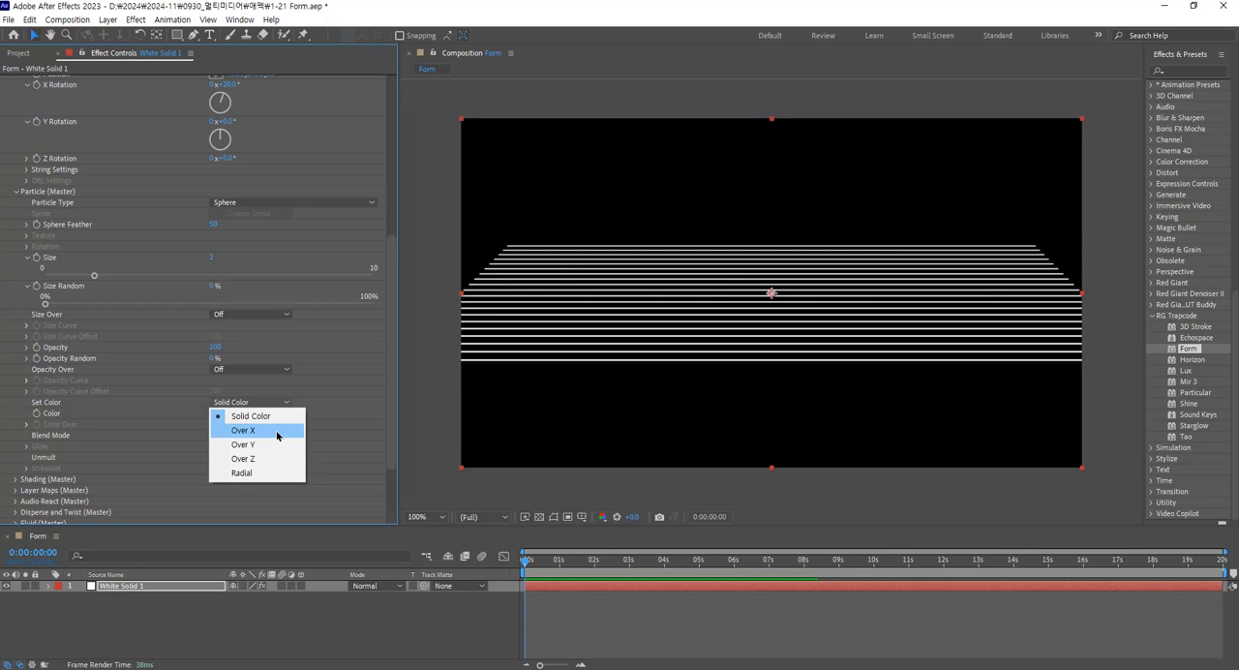
{"action": "left_click", "coordinate": [277, 432]}
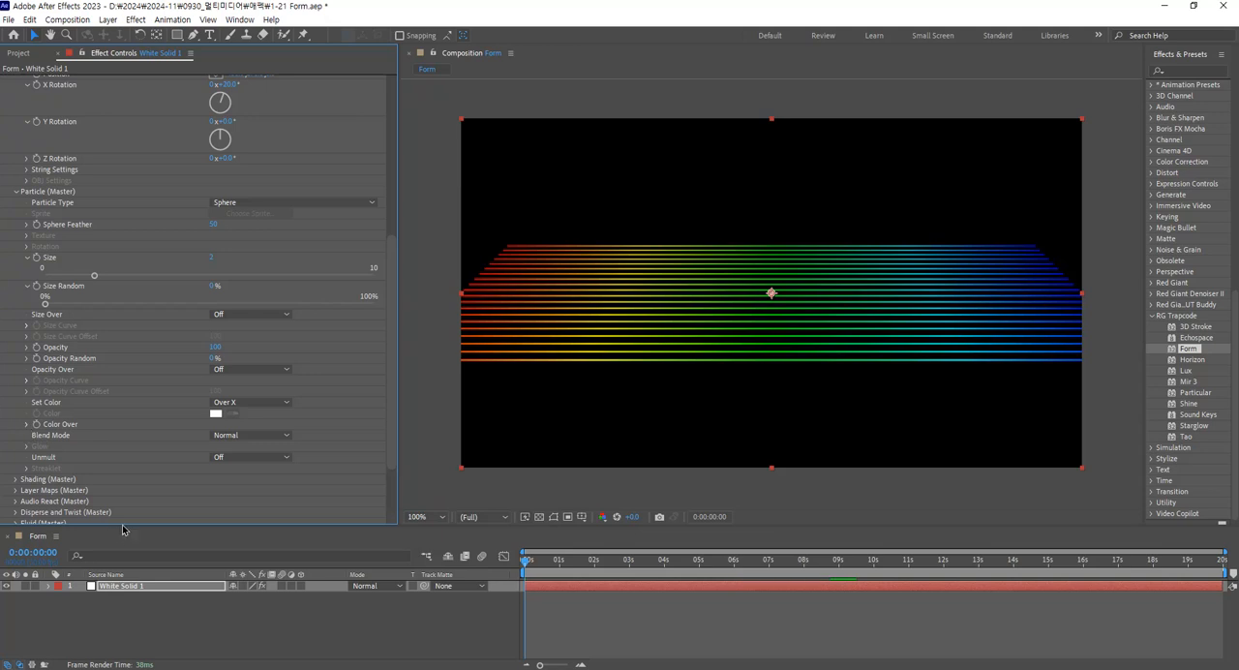
{"action": "left_click_drag", "start_coordinate": [125, 526], "coordinate": [125, 540]}
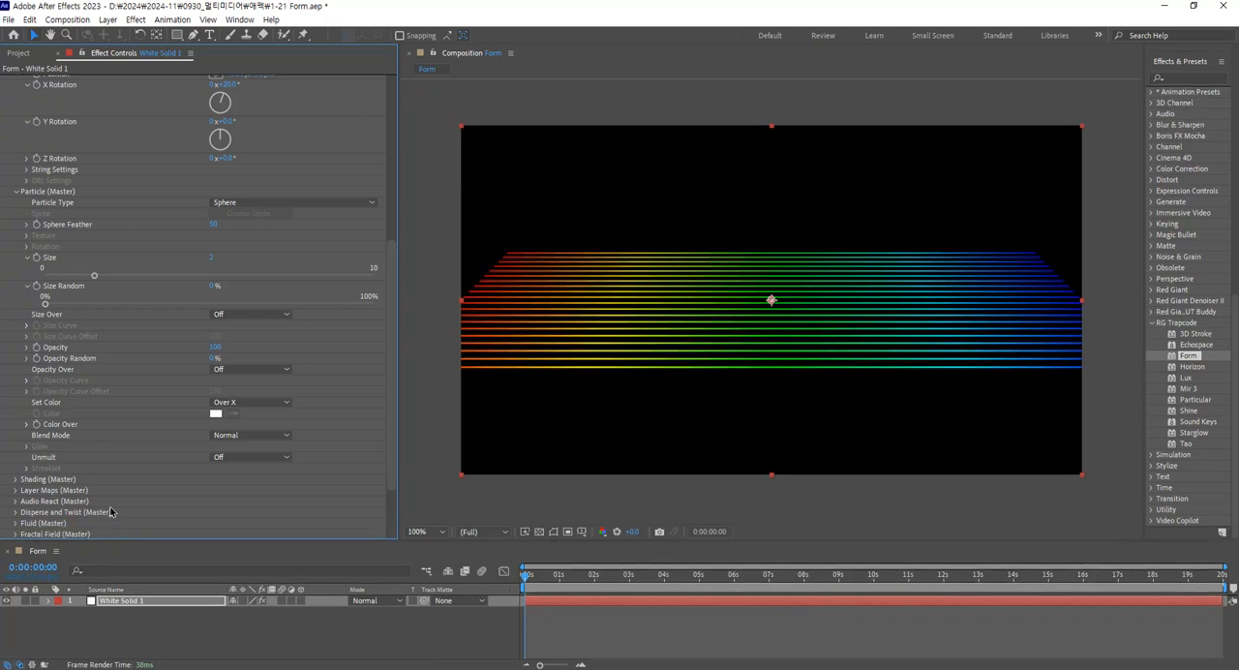
{"action": "left_click", "coordinate": [27, 424]}
{"action": "left_click", "coordinate": [287, 377]}
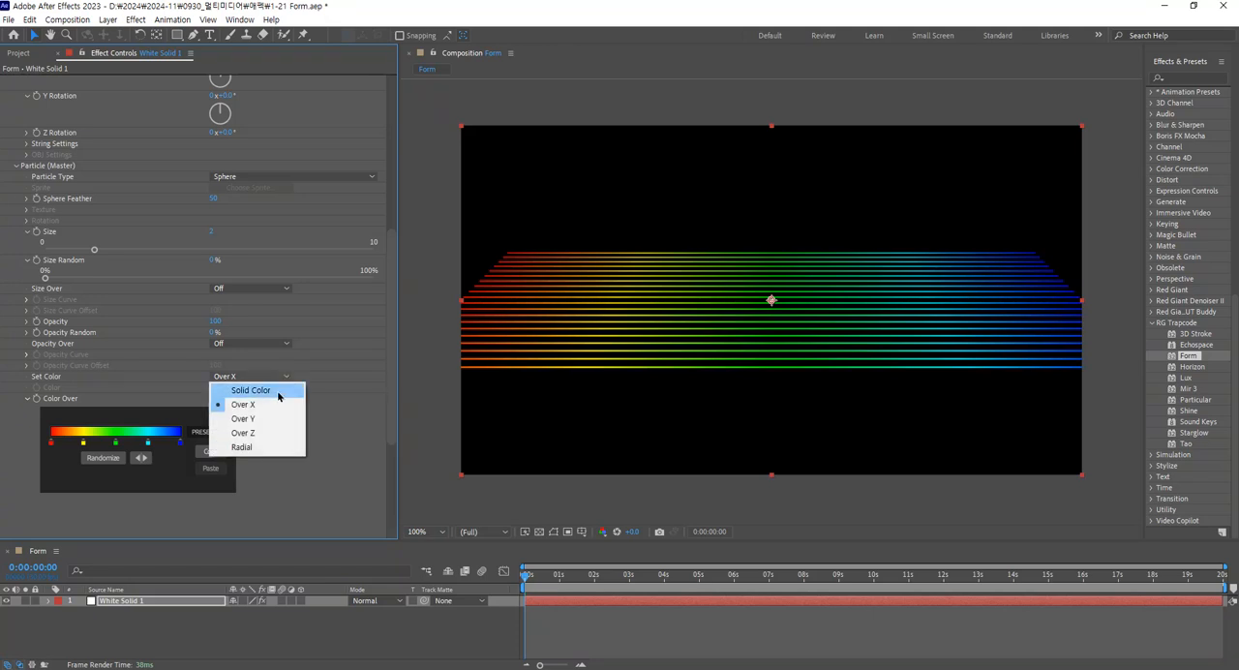
{"action": "left_click", "coordinate": [330, 409]}
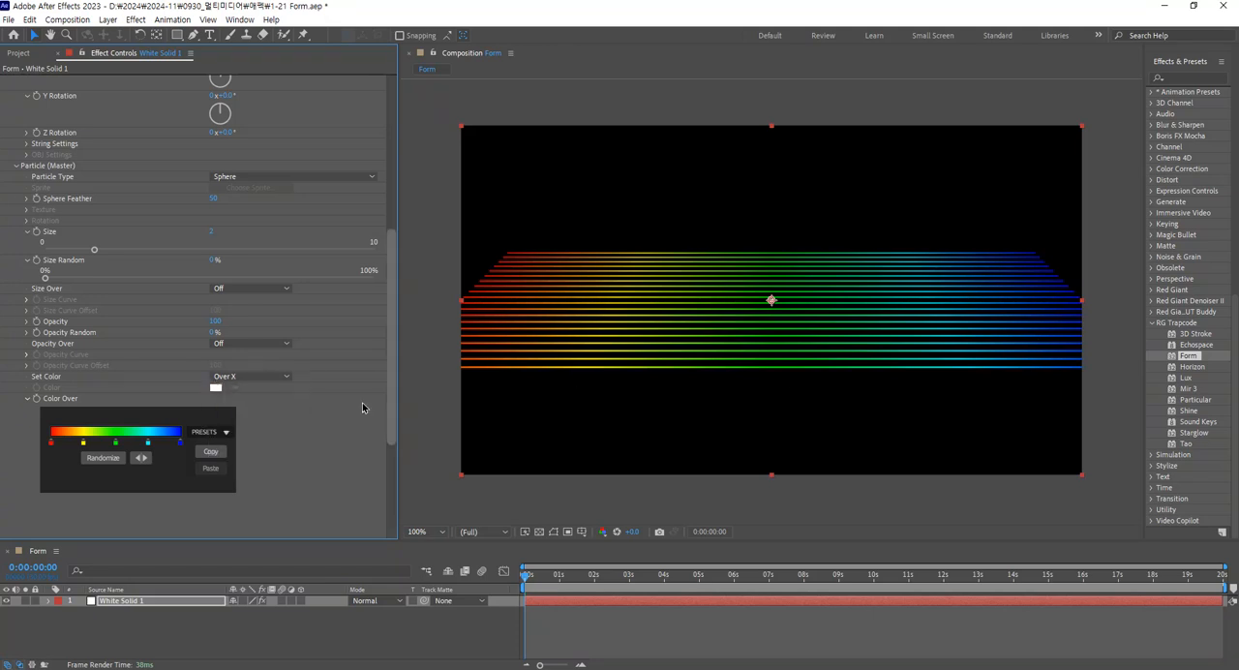
Try the white-cyan-blue preset on the Color Over gradient and randomize its colors three times.
{"action": "scroll", "coordinate": [314, 439], "scroll_direction": "down", "scroll_amount": 1}
{"action": "left_click", "coordinate": [210, 404]}
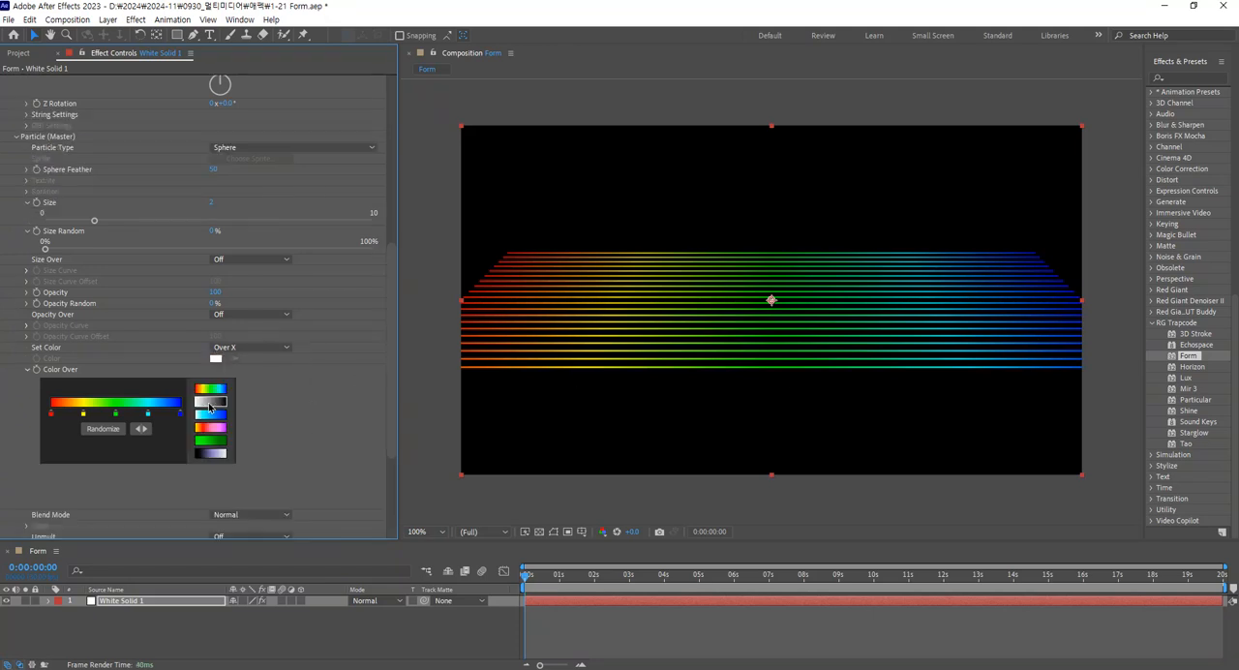
{"action": "left_click", "coordinate": [215, 419]}
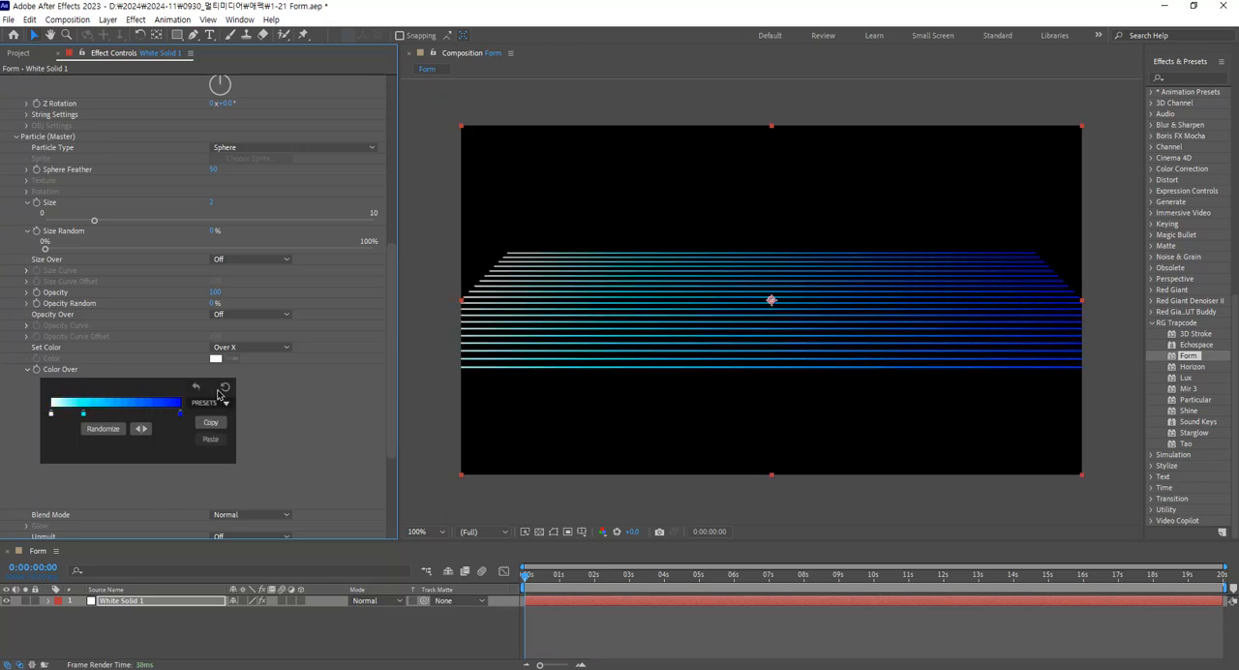
{"action": "left_click", "coordinate": [219, 407]}
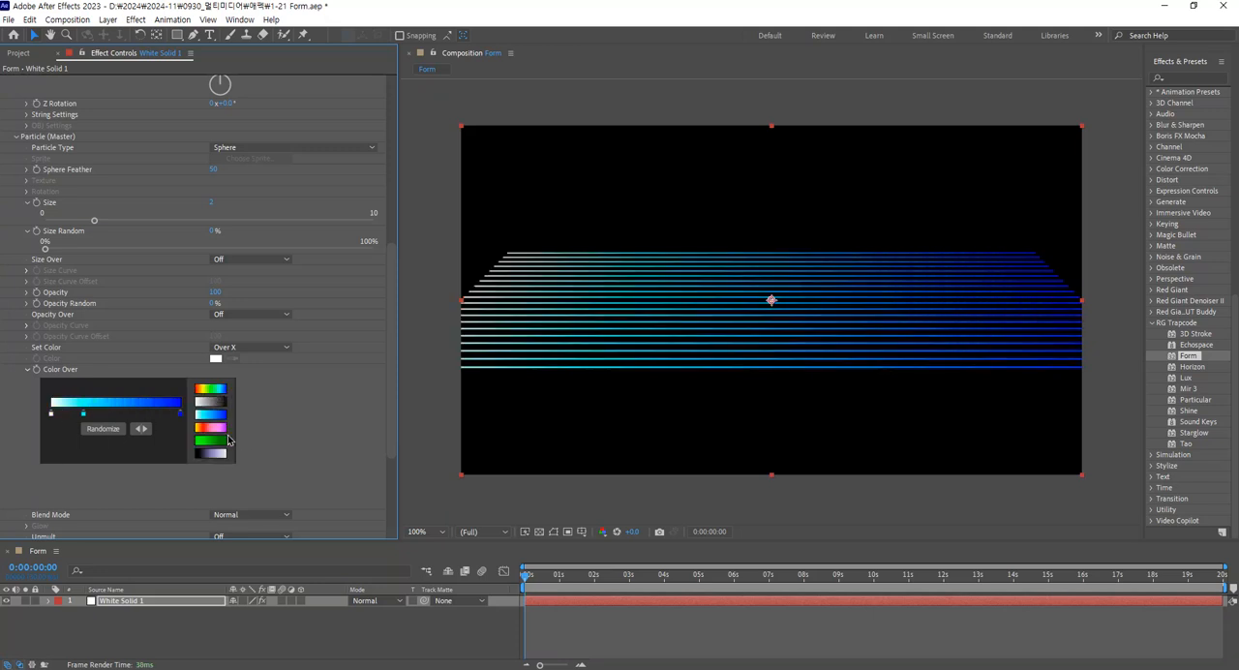
{"action": "left_click", "coordinate": [103, 428]}
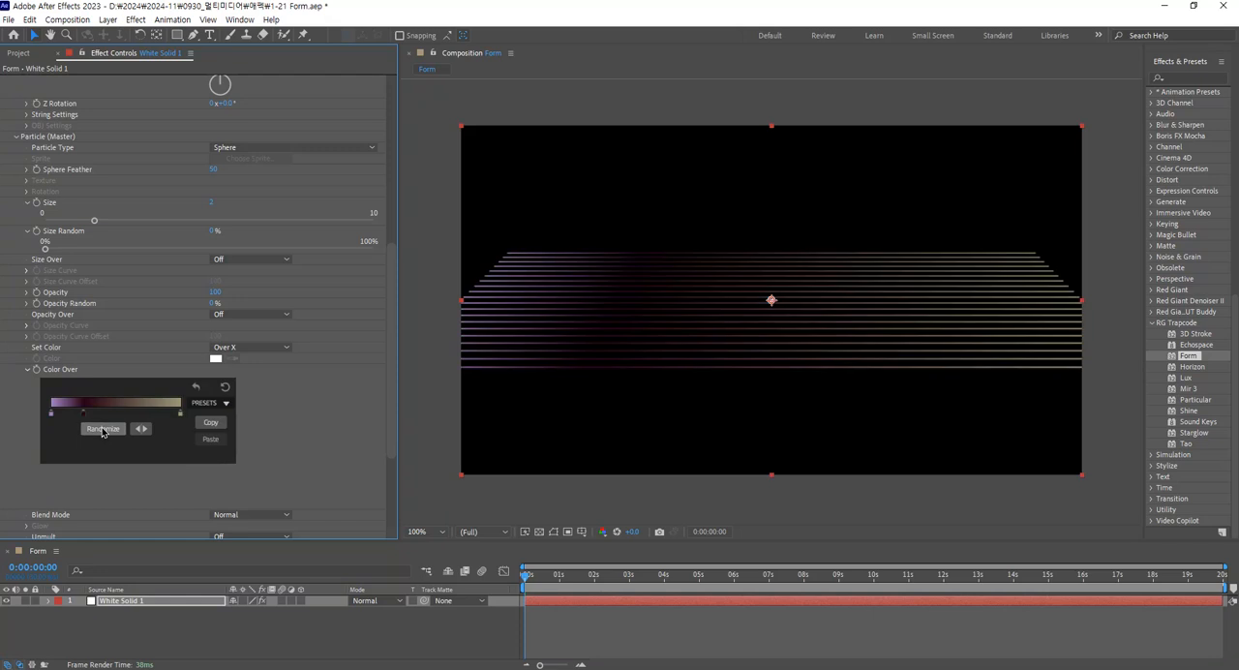
{"action": "left_click", "coordinate": [102, 429]}
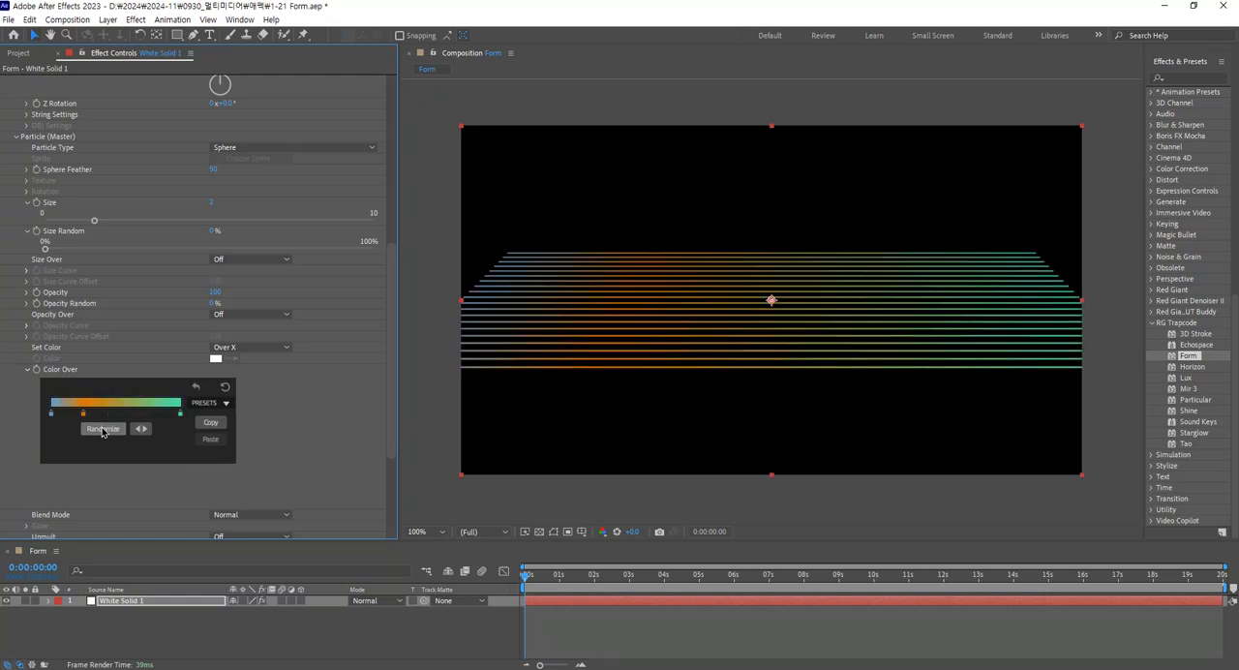
{"action": "left_click", "coordinate": [102, 429]}
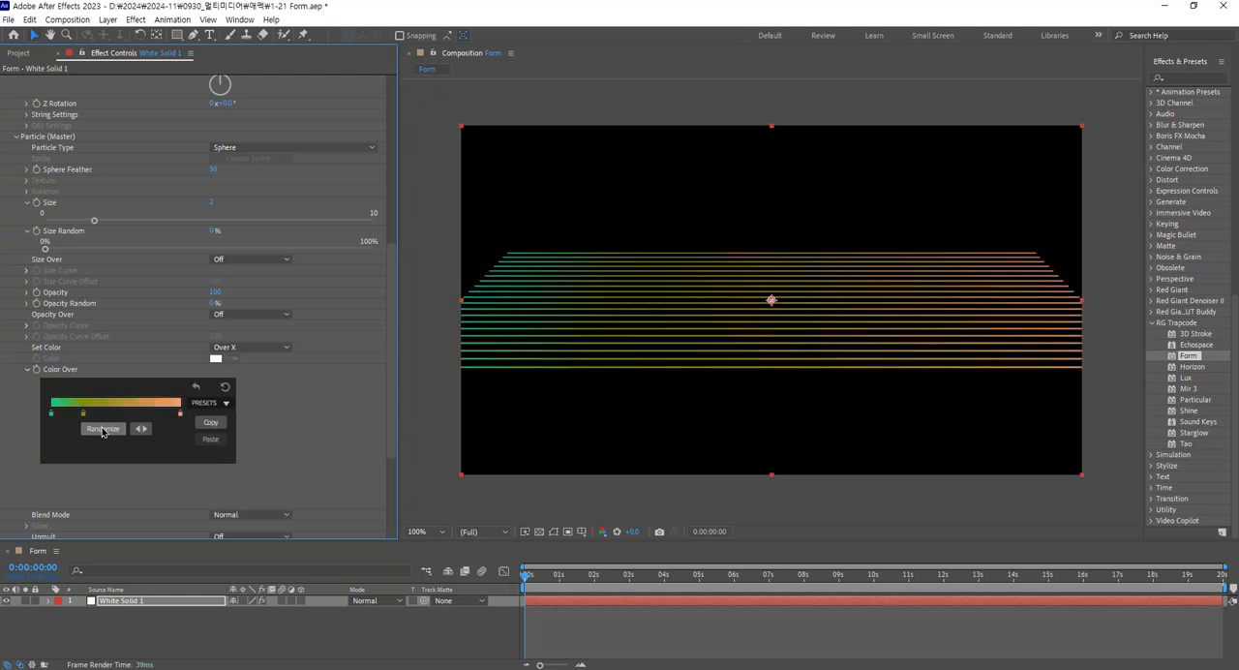
Try Set Color along Y, switch it to Over Z, and apply the yellow-red-pink-purple Color Over preset.
{"action": "left_click", "coordinate": [218, 411]}
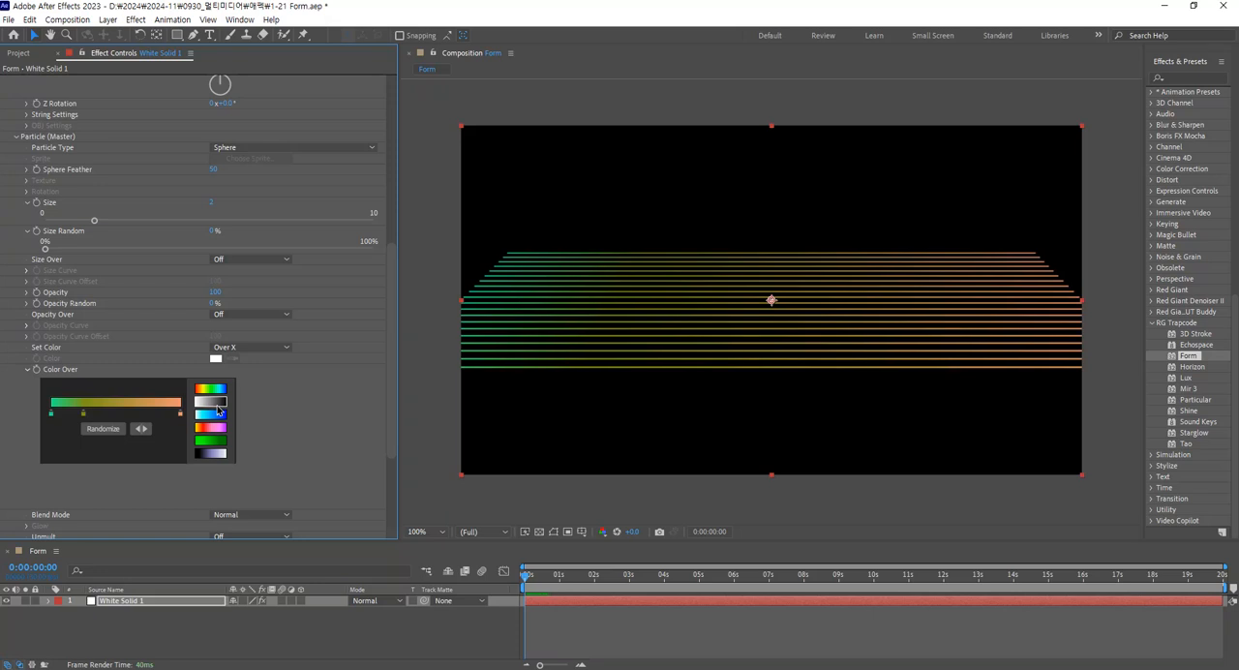
{"action": "scroll", "coordinate": [318, 421], "scroll_direction": "down", "scroll_amount": 3}
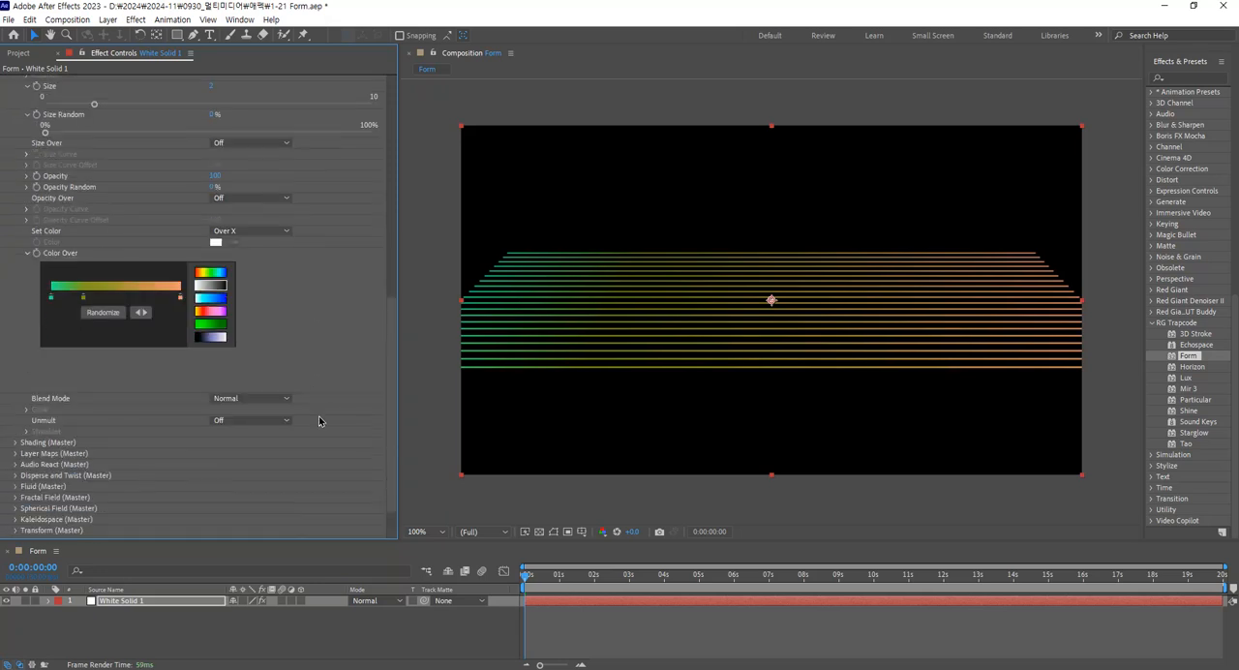
{"action": "left_click", "coordinate": [266, 231]}
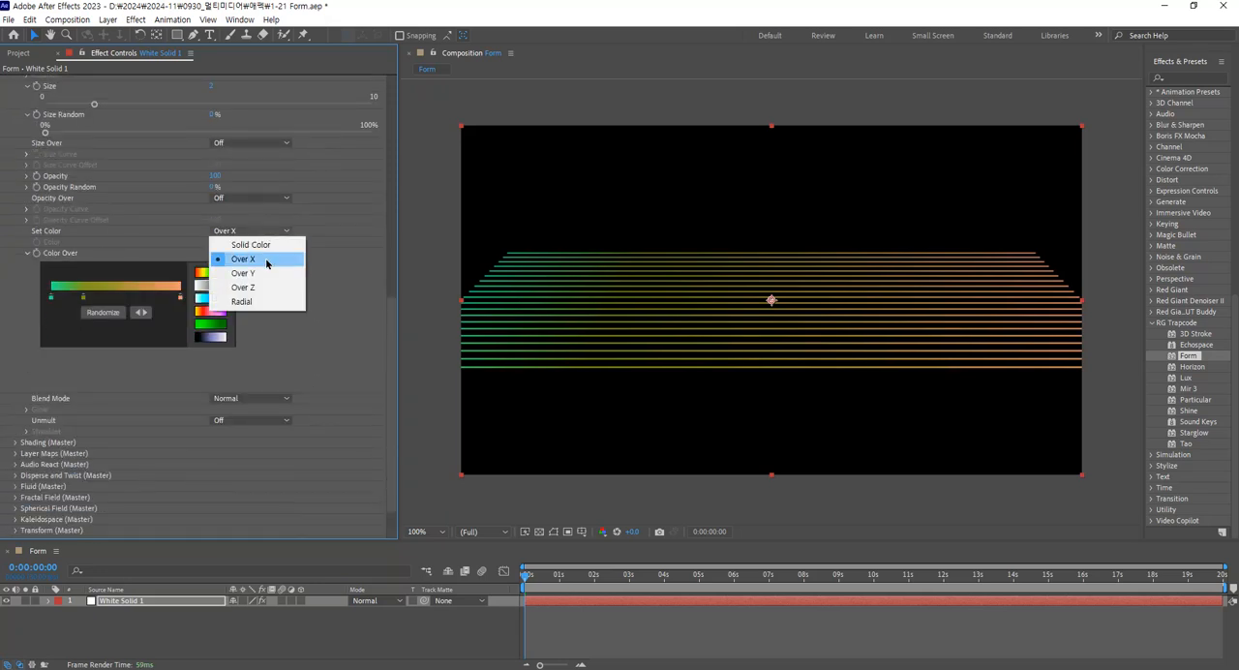
{"action": "left_click", "coordinate": [267, 274]}
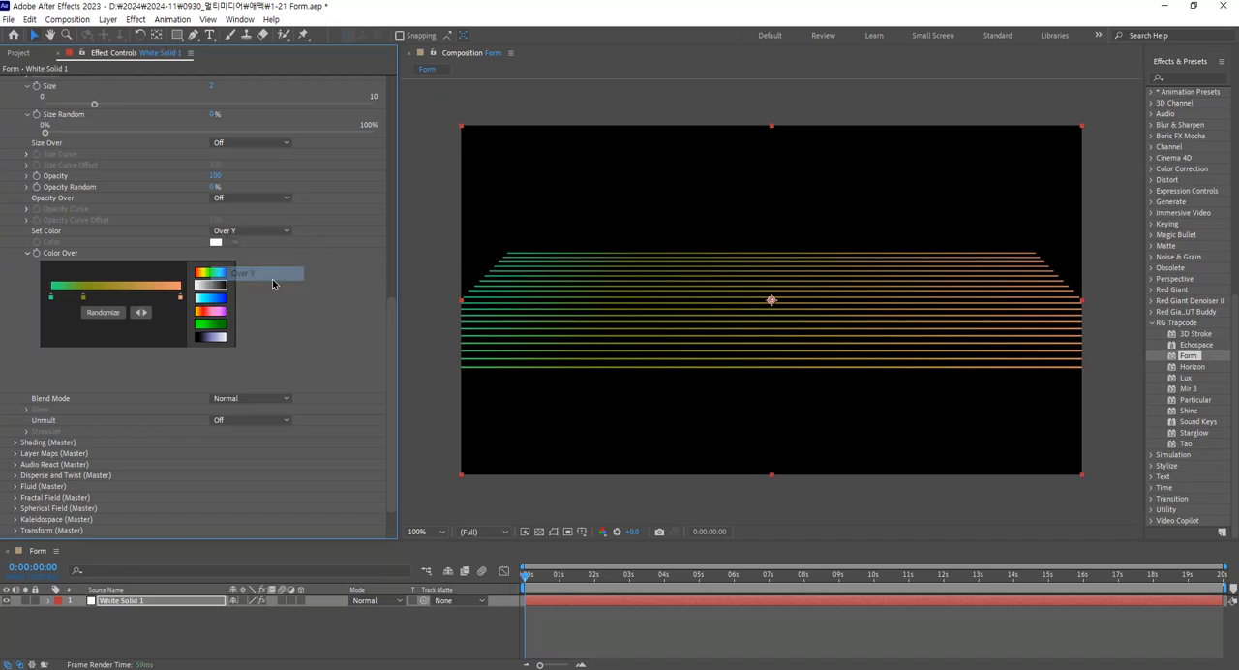
{"action": "left_click", "coordinate": [281, 233]}
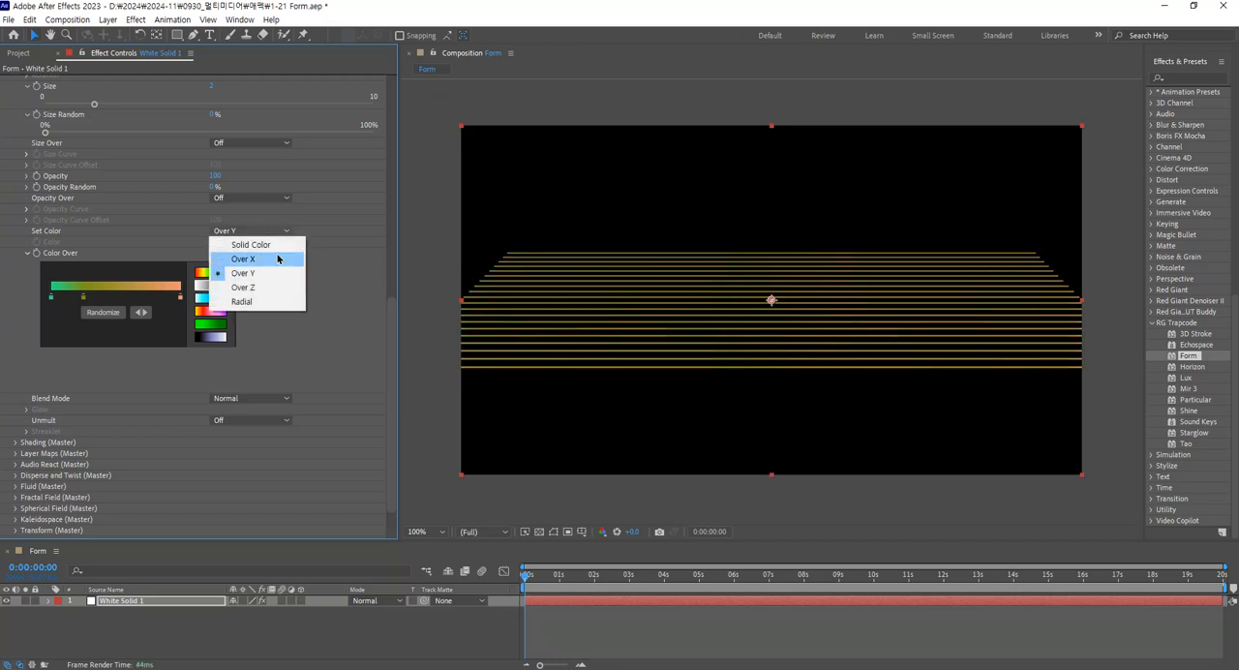
{"action": "left_click", "coordinate": [276, 285]}
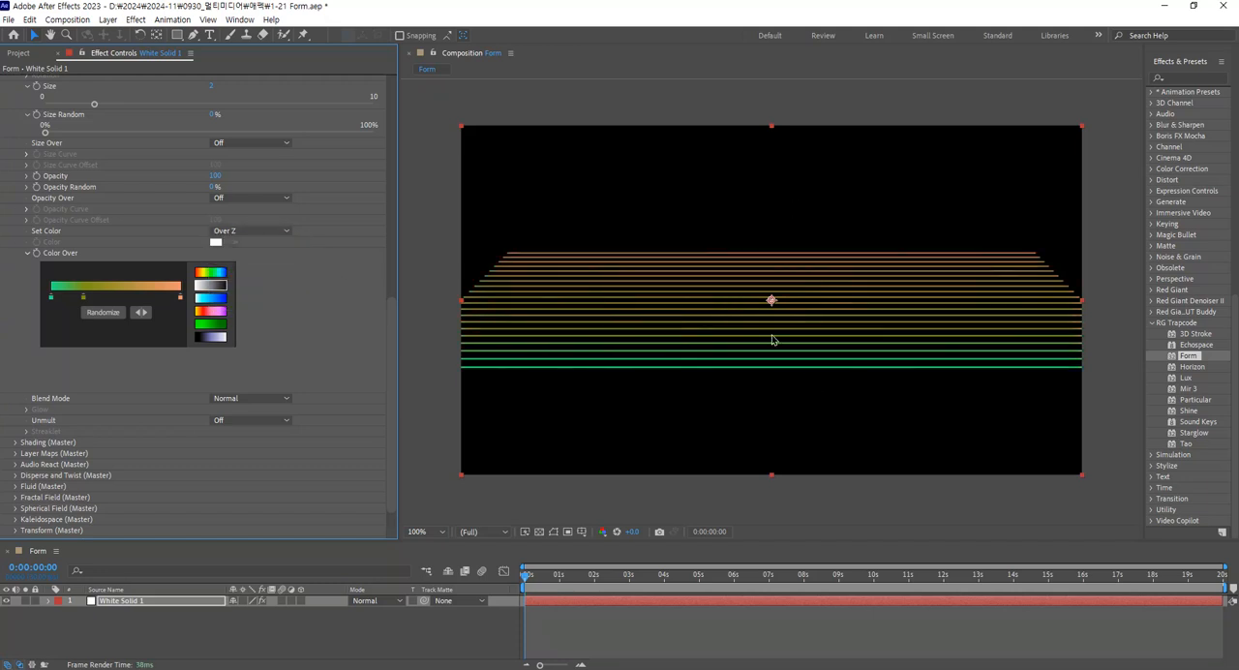
{"action": "left_click", "coordinate": [220, 315]}
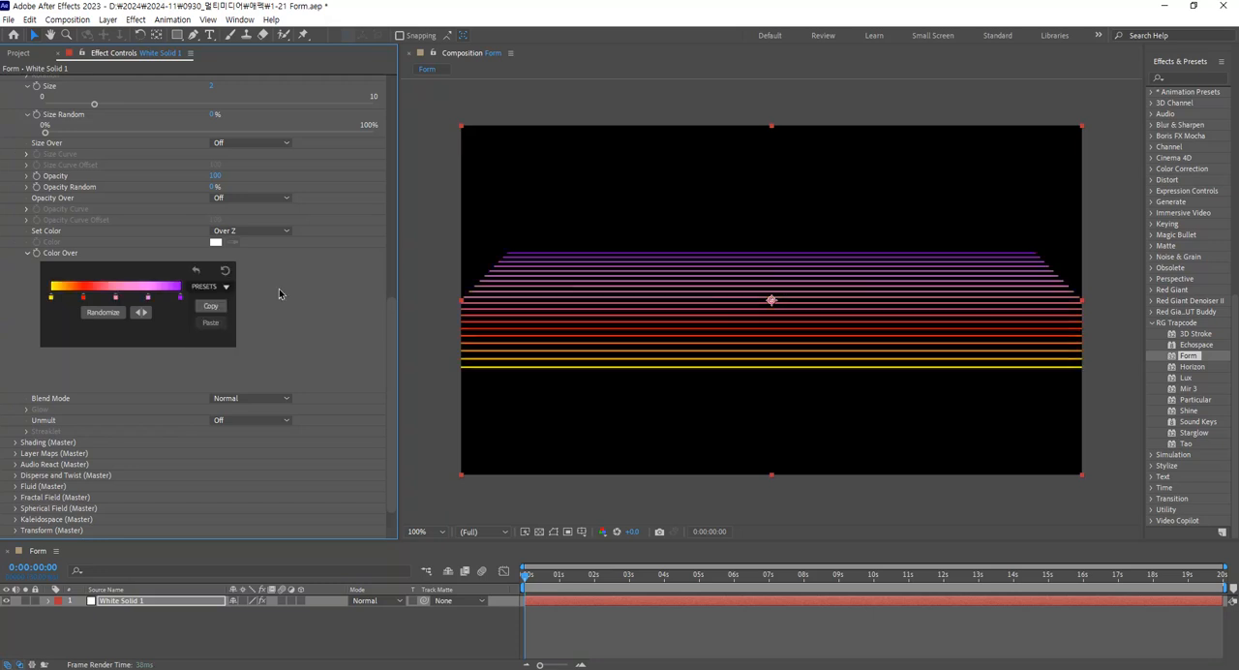
Try Set Color as Radial and return it to Over Z.
{"action": "left_click", "coordinate": [279, 233]}
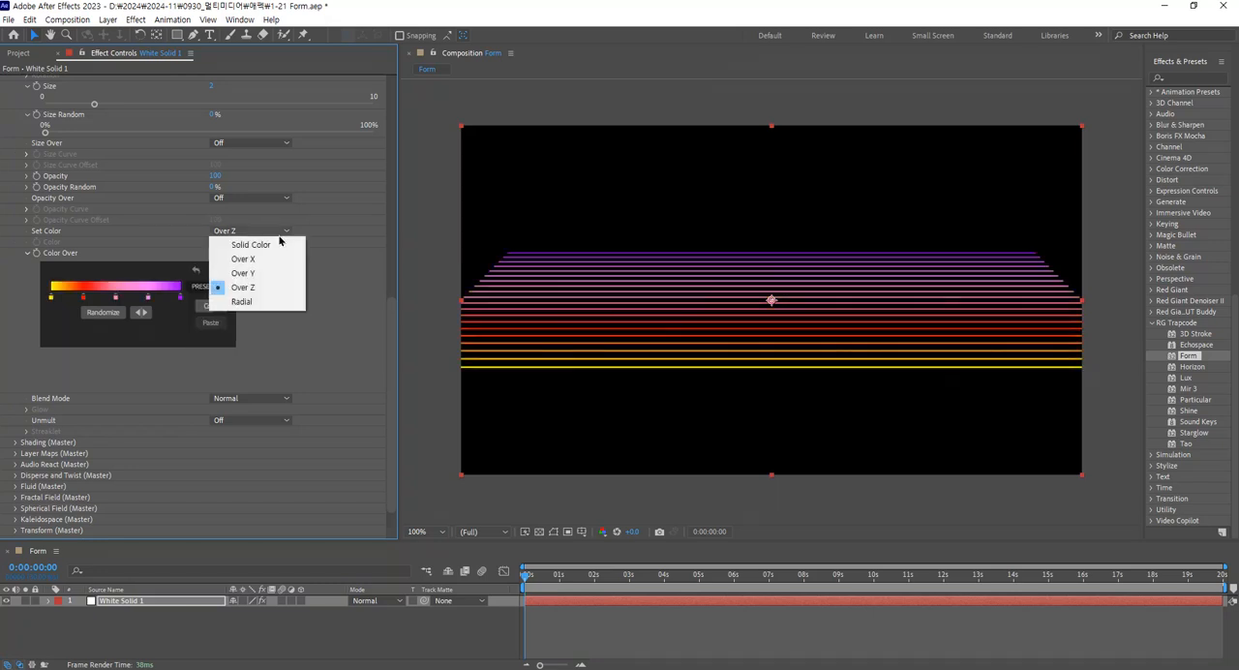
{"action": "left_click", "coordinate": [270, 301]}
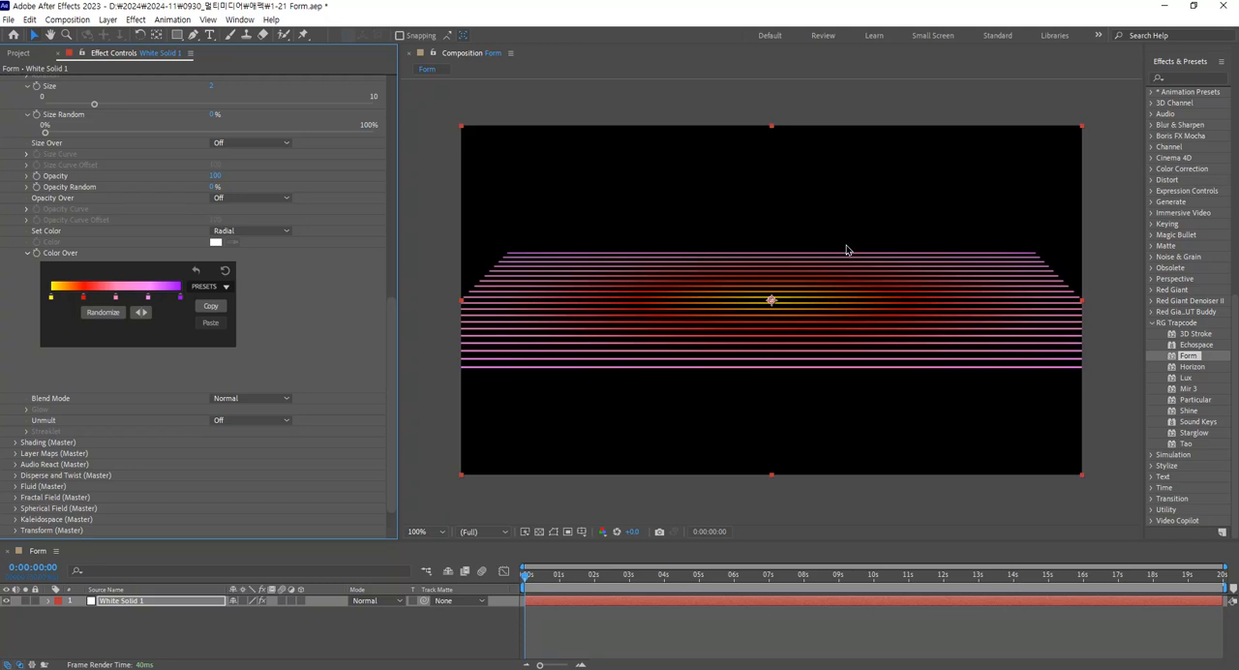
{"action": "left_click", "coordinate": [285, 234]}
{"action": "left_click", "coordinate": [280, 288]}
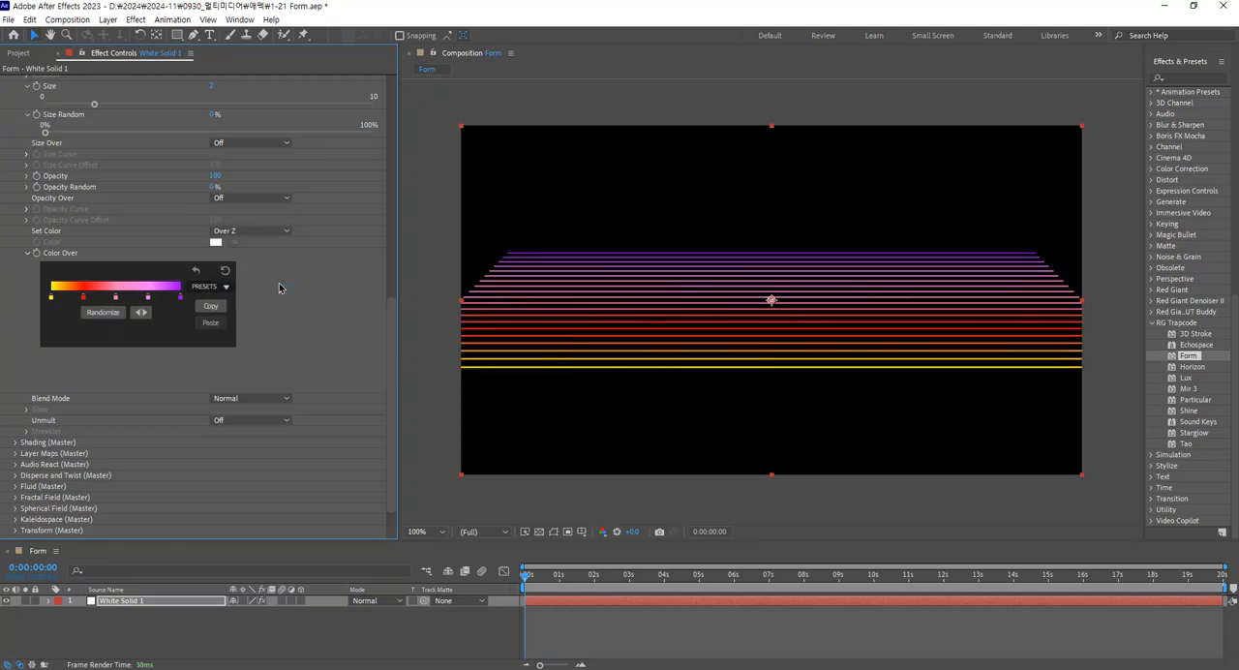
{"action": "left_click", "coordinate": [281, 234]}
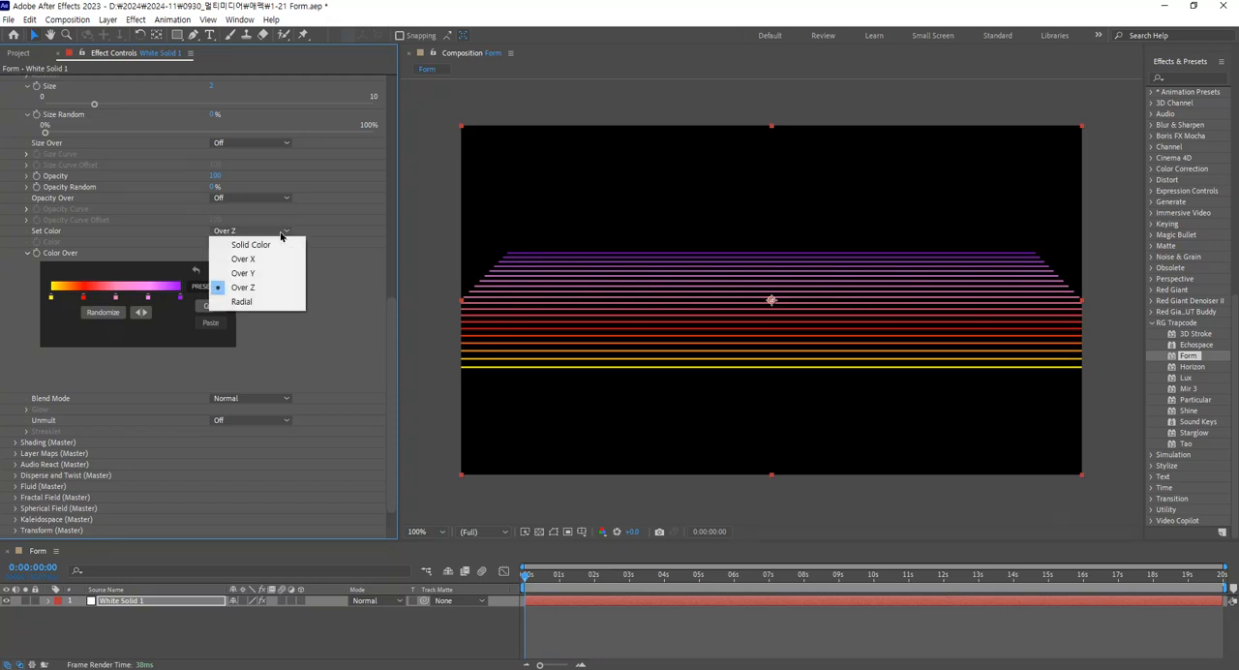
{"action": "left_click", "coordinate": [279, 288]}
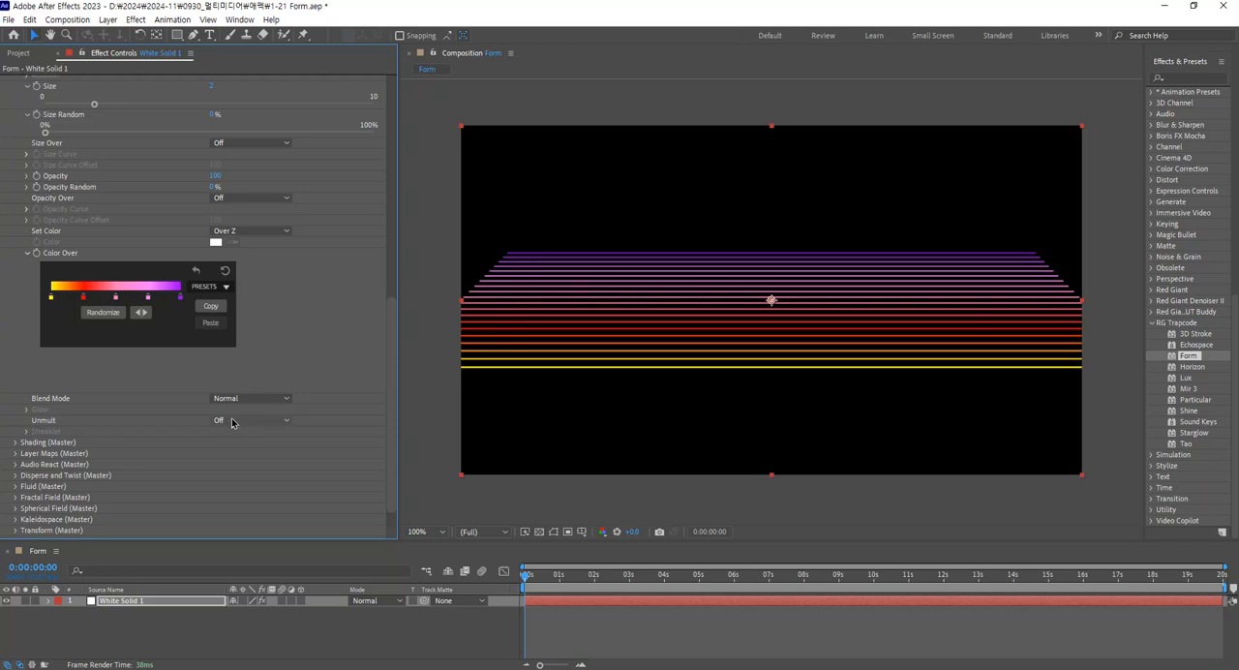
Try the Add Blend Mode on the particles and return it to Normal.
{"action": "left_click", "coordinate": [283, 399]}
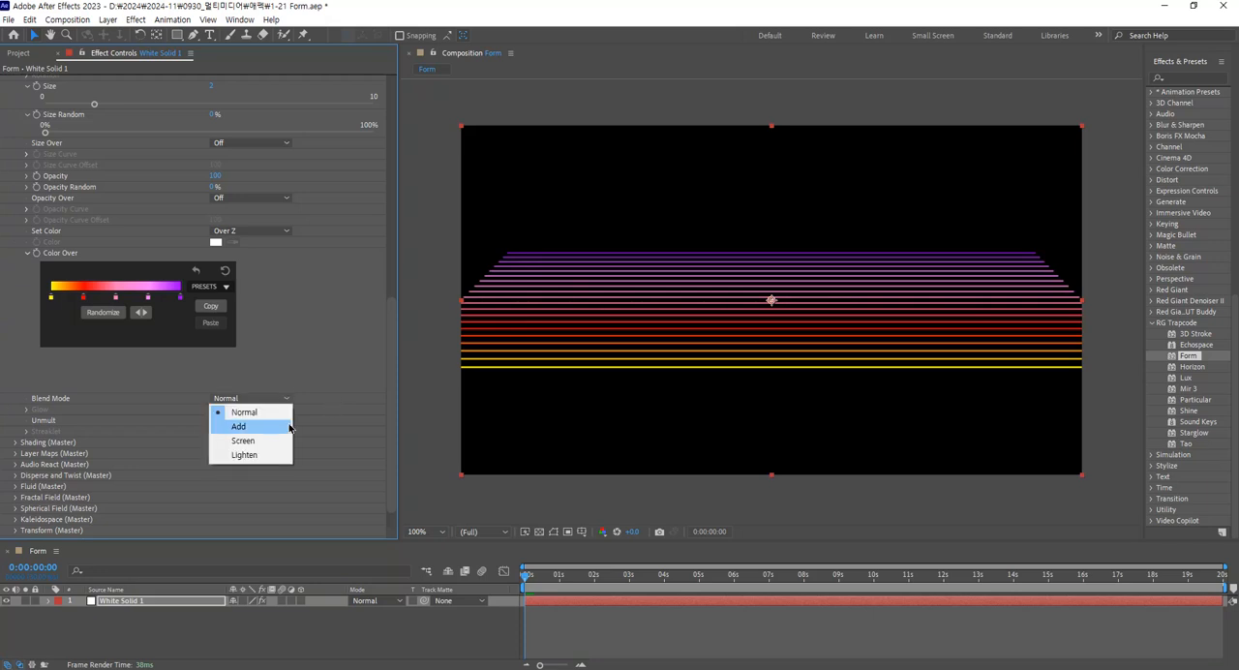
{"action": "left_click", "coordinate": [280, 429]}
{"action": "left_click", "coordinate": [269, 399]}
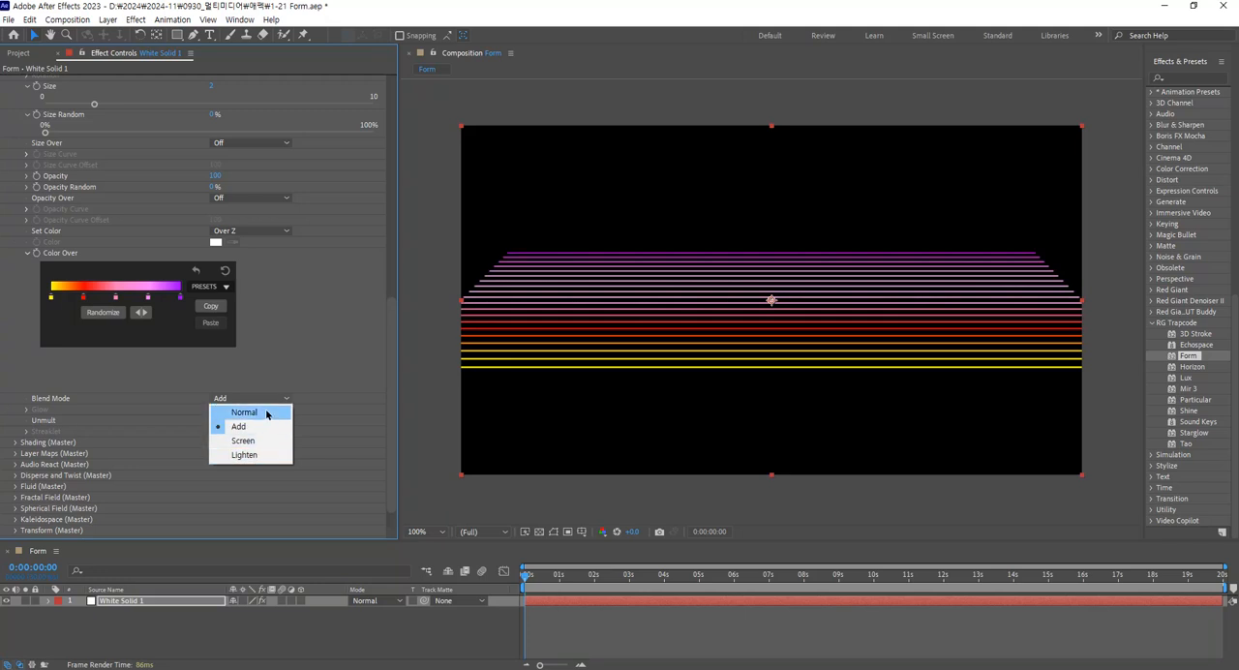
{"action": "left_click", "coordinate": [268, 414]}
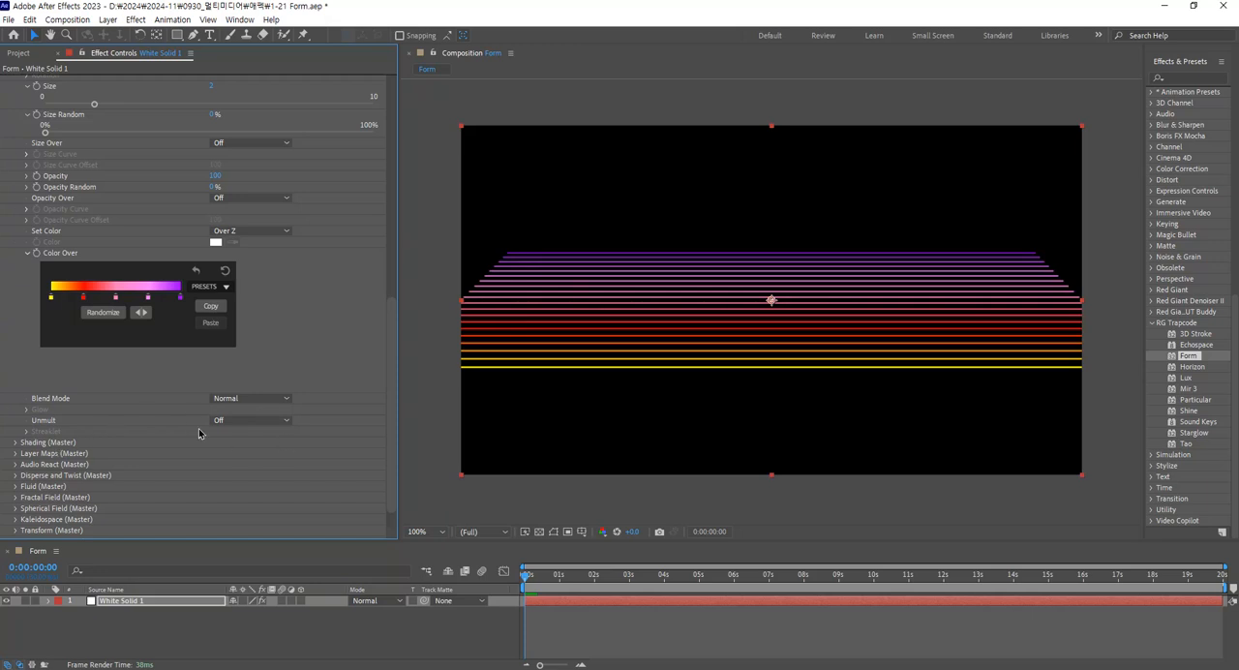
Try dispersing the particles with Disperse at about 98 and Disperse Strength Over set to X.
{"action": "scroll", "coordinate": [320, 385], "scroll_direction": "up", "scroll_amount": 5}
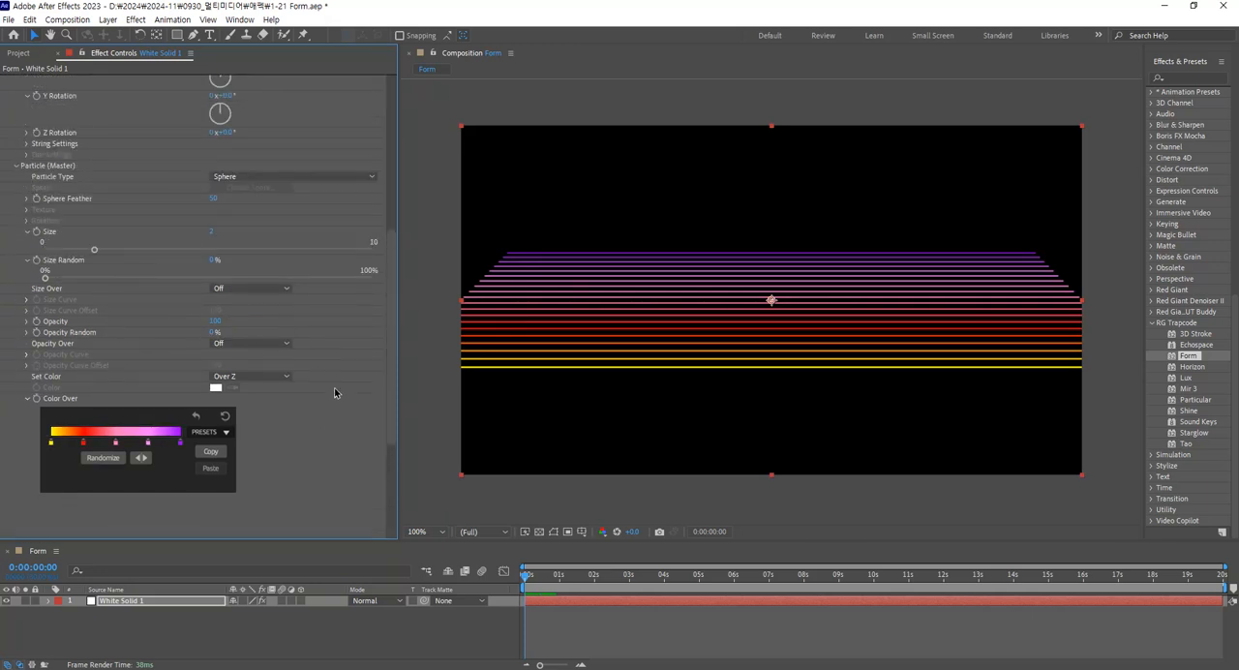
{"action": "scroll", "coordinate": [334, 392], "scroll_direction": "down", "scroll_amount": 2}
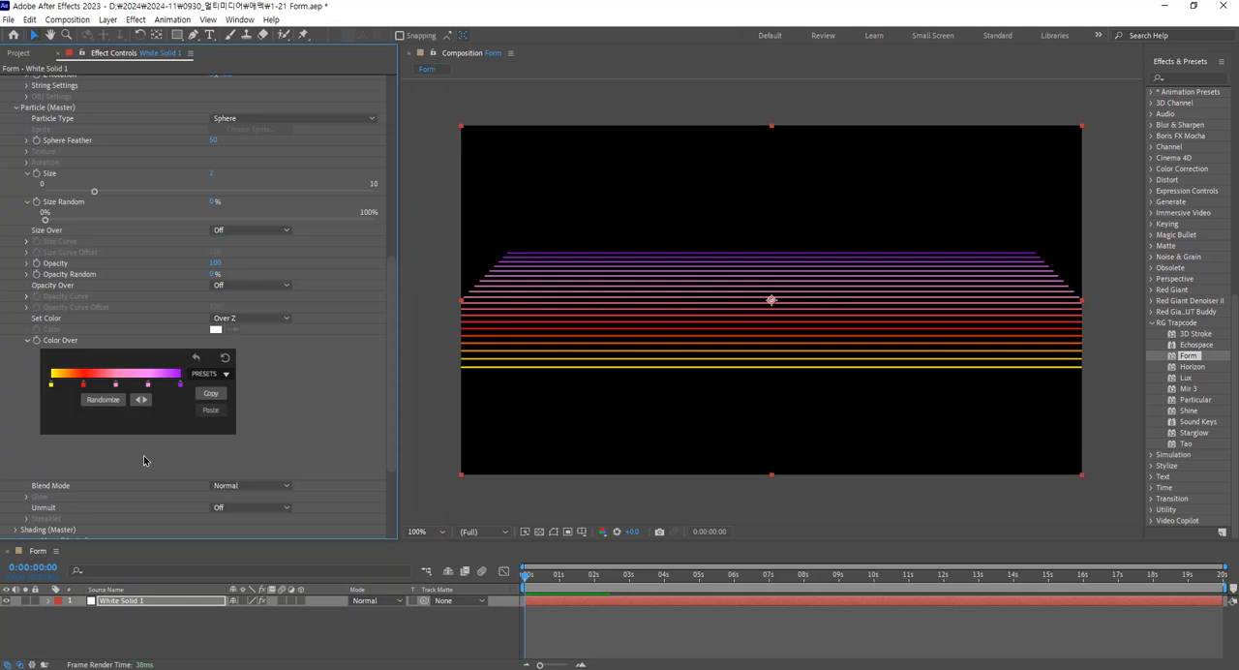
{"action": "scroll", "coordinate": [130, 470], "scroll_direction": "down", "scroll_amount": 4}
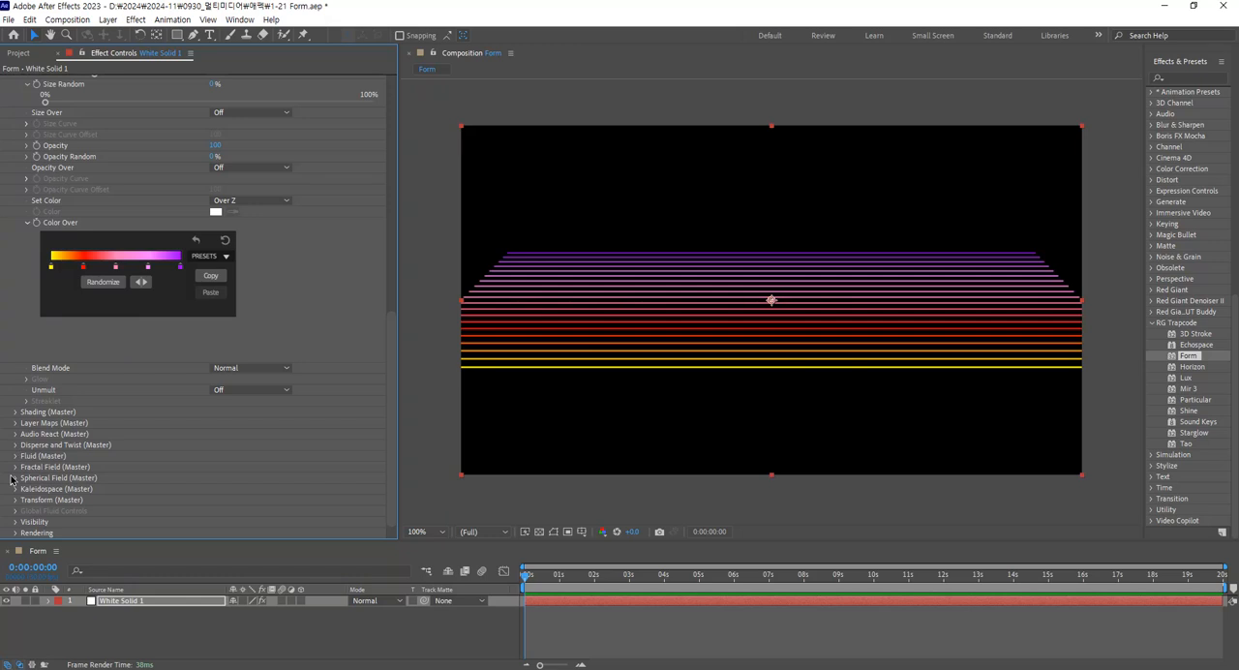
{"action": "left_click", "coordinate": [15, 444]}
{"action": "scroll", "coordinate": [148, 500], "scroll_direction": "down", "scroll_amount": 1}
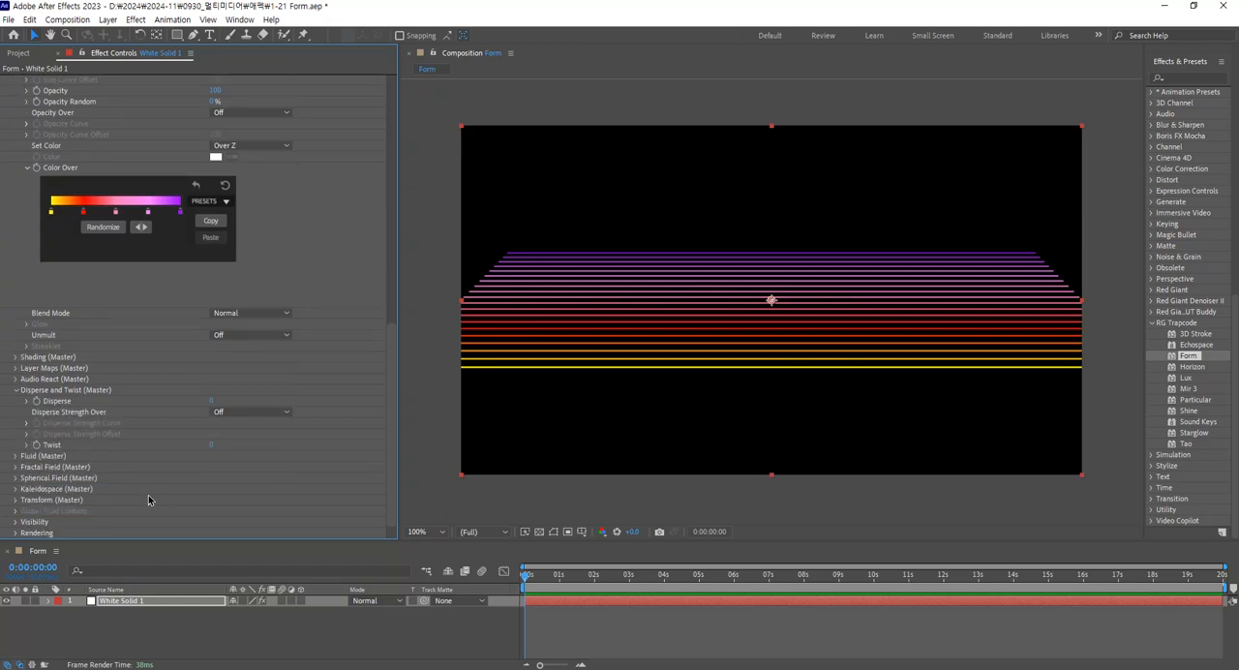
{"action": "left_click", "coordinate": [27, 400]}
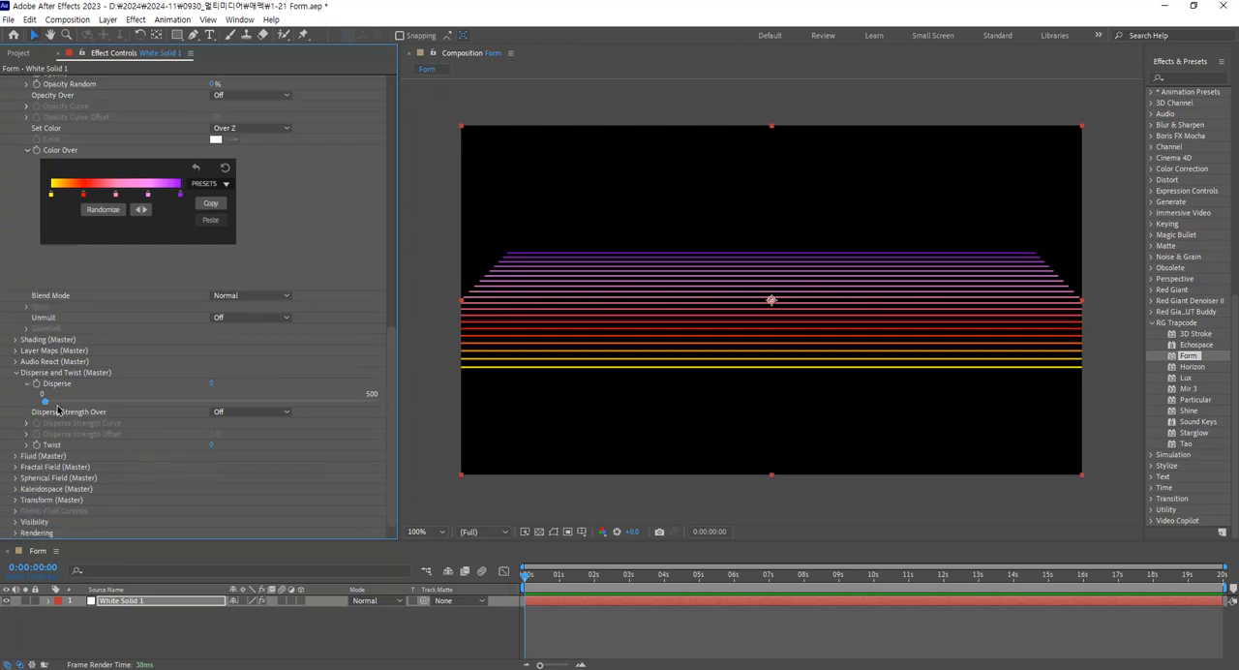
{"action": "left_click_drag", "start_coordinate": [44, 403], "coordinate": [114, 405]}
{"action": "left_click", "coordinate": [235, 413]}
{"action": "left_click", "coordinate": [251, 440]}
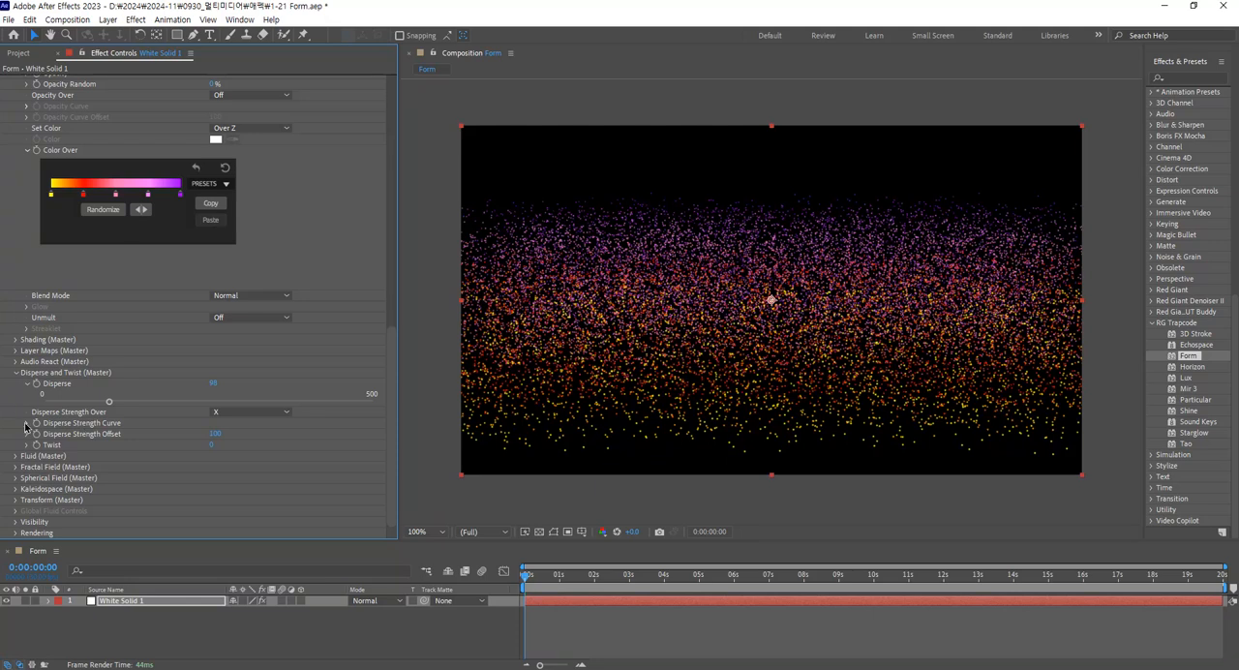
Apply the plateau-shaped preset to the Disperse Strength Curve, keeping the strength over X.
{"action": "left_click", "coordinate": [28, 424]}
{"action": "left_click", "coordinate": [282, 389]}
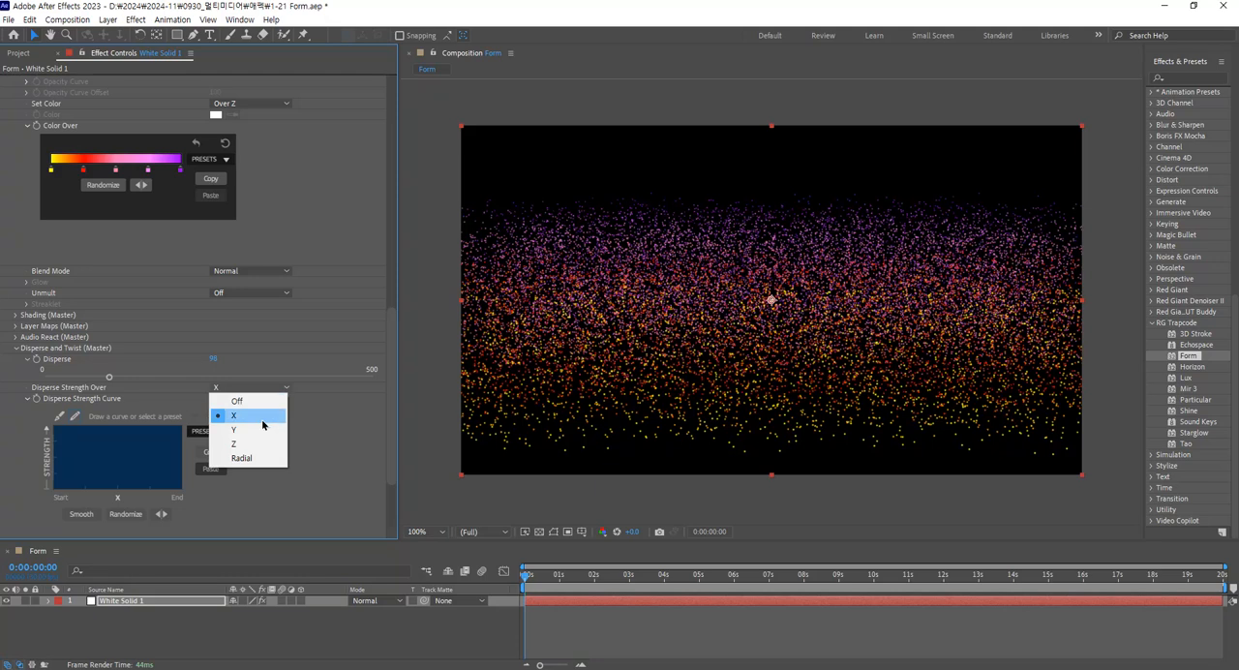
{"action": "left_click", "coordinate": [263, 424]}
{"action": "left_click", "coordinate": [210, 433]}
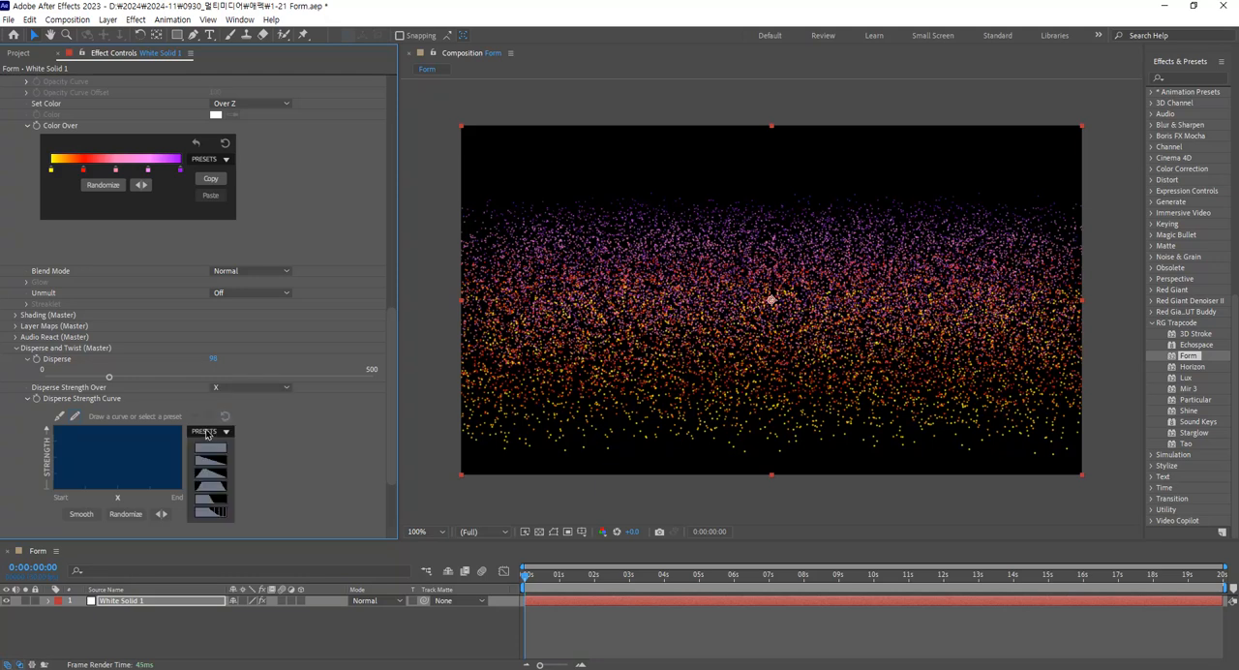
{"action": "left_click", "coordinate": [214, 495]}
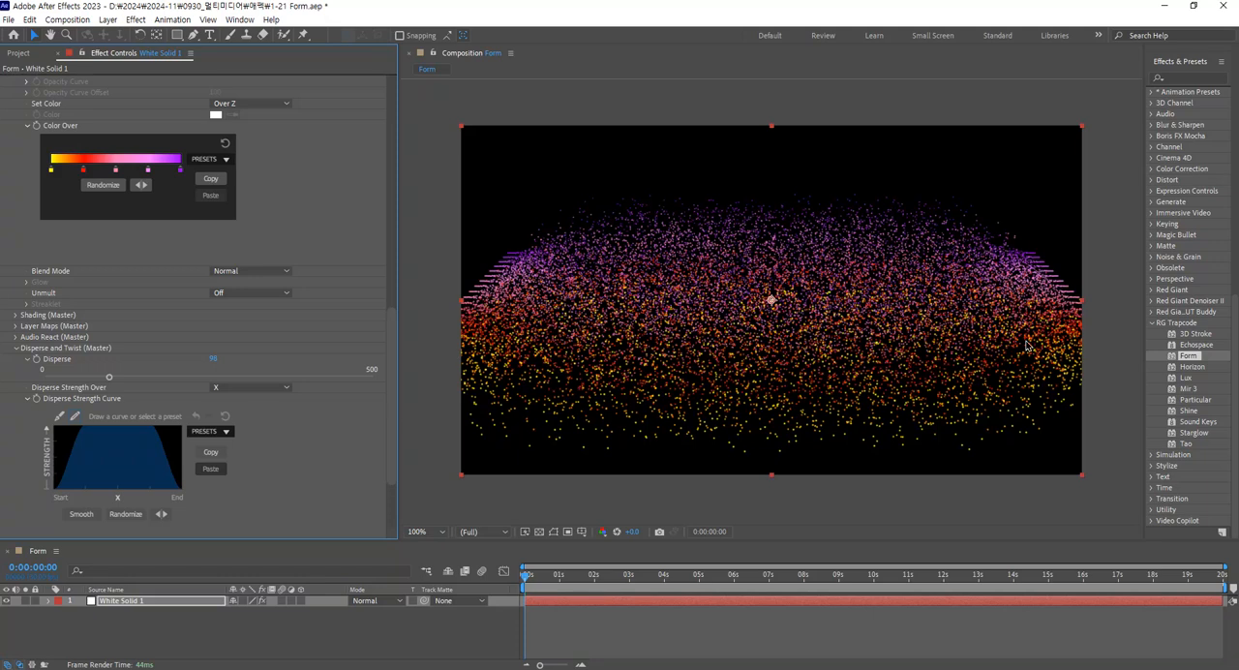
Try the triangular preset peaking near the start on the Disperse Strength Curve, with strength over X.
{"action": "left_click", "coordinate": [283, 388]}
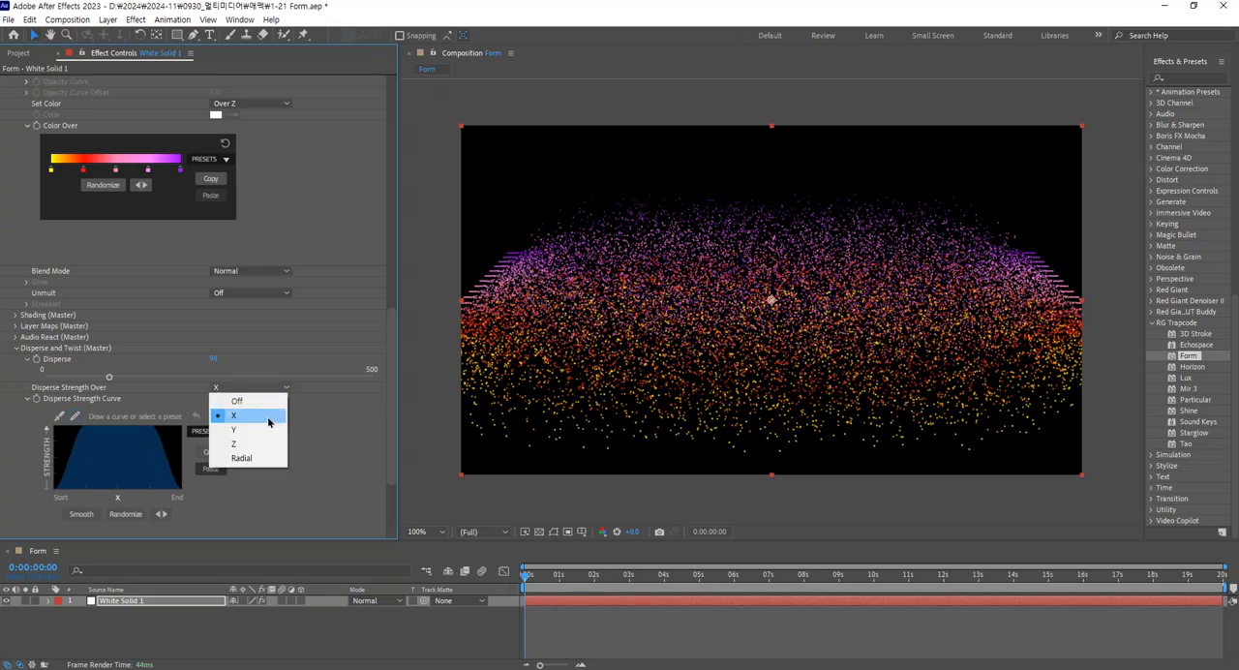
{"action": "left_click", "coordinate": [232, 416]}
{"action": "left_click", "coordinate": [224, 433]}
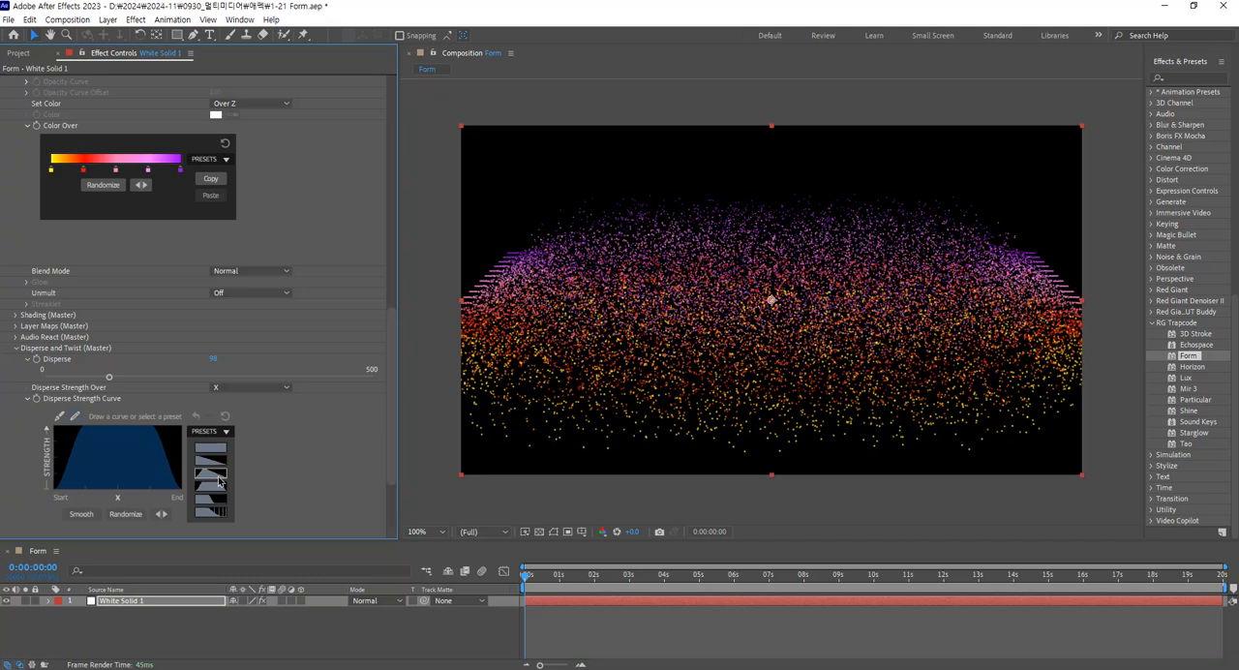
{"action": "left_click", "coordinate": [219, 481]}
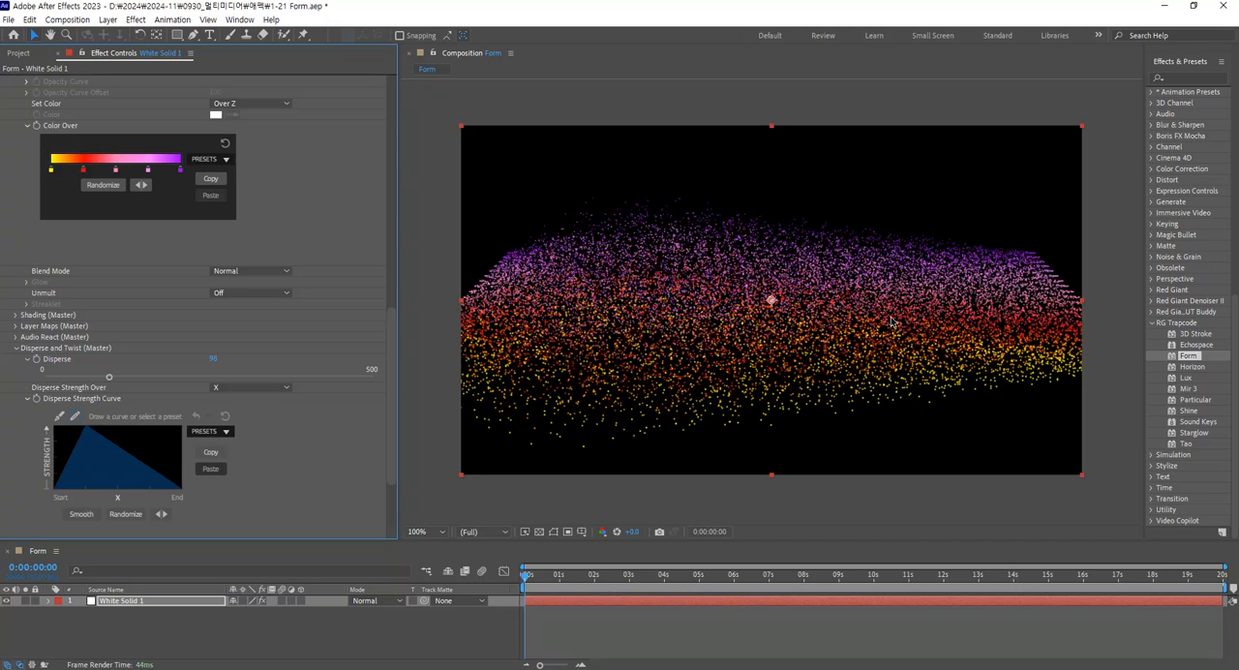
Try Disperse Strength Over as Z and Radial, and switch it to Off.
{"action": "left_click", "coordinate": [263, 389]}
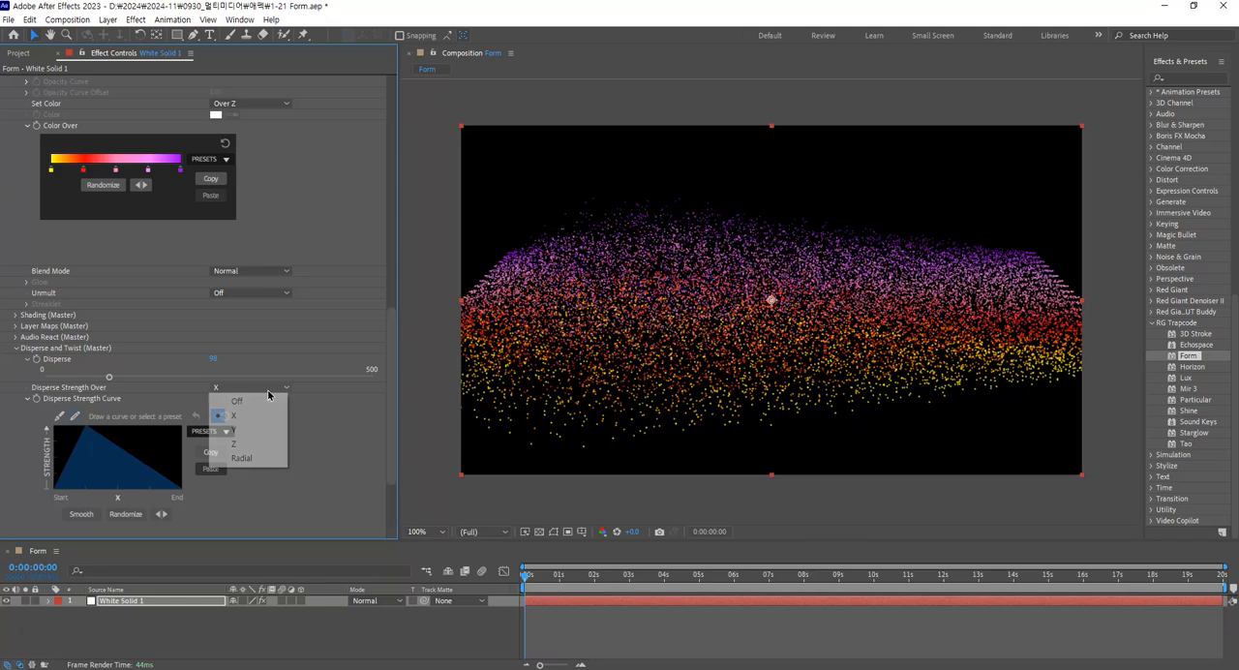
{"action": "left_click", "coordinate": [263, 444]}
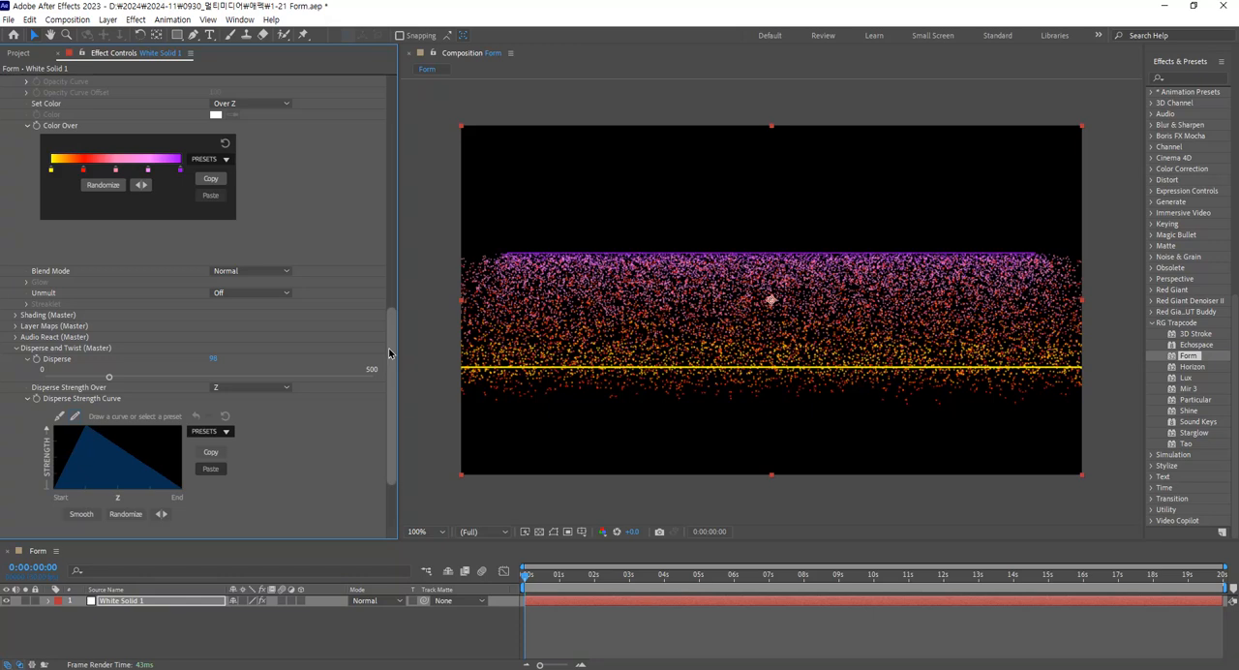
{"action": "left_click", "coordinate": [275, 389]}
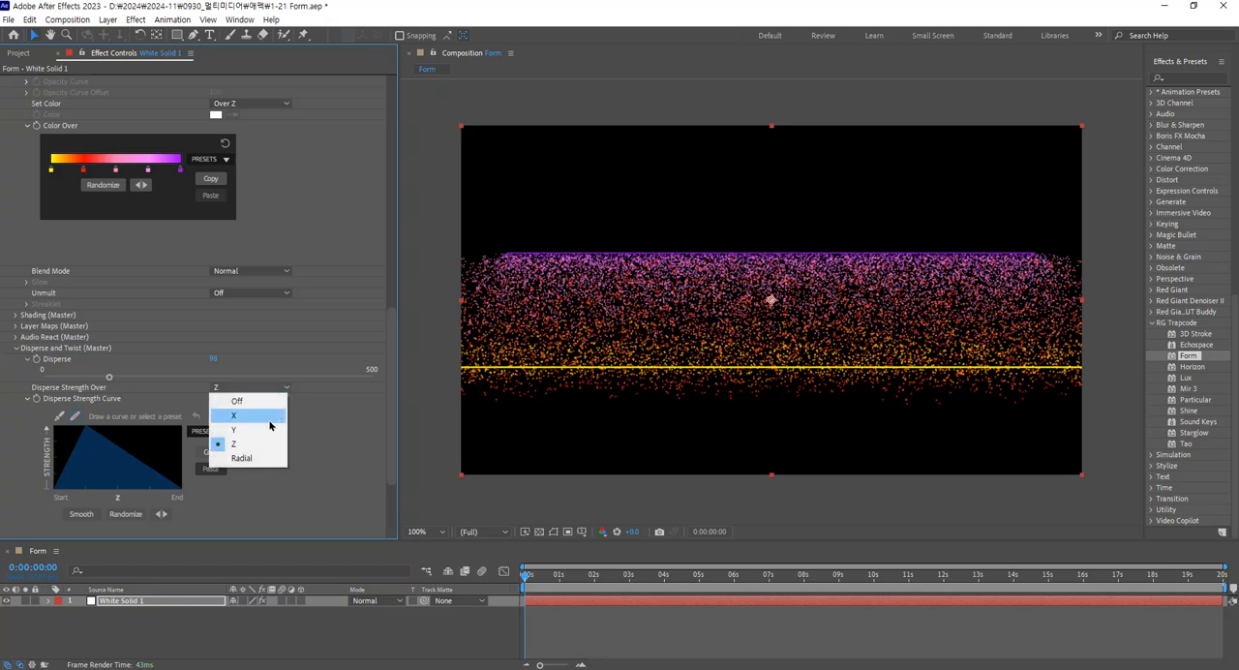
{"action": "left_click", "coordinate": [262, 463]}
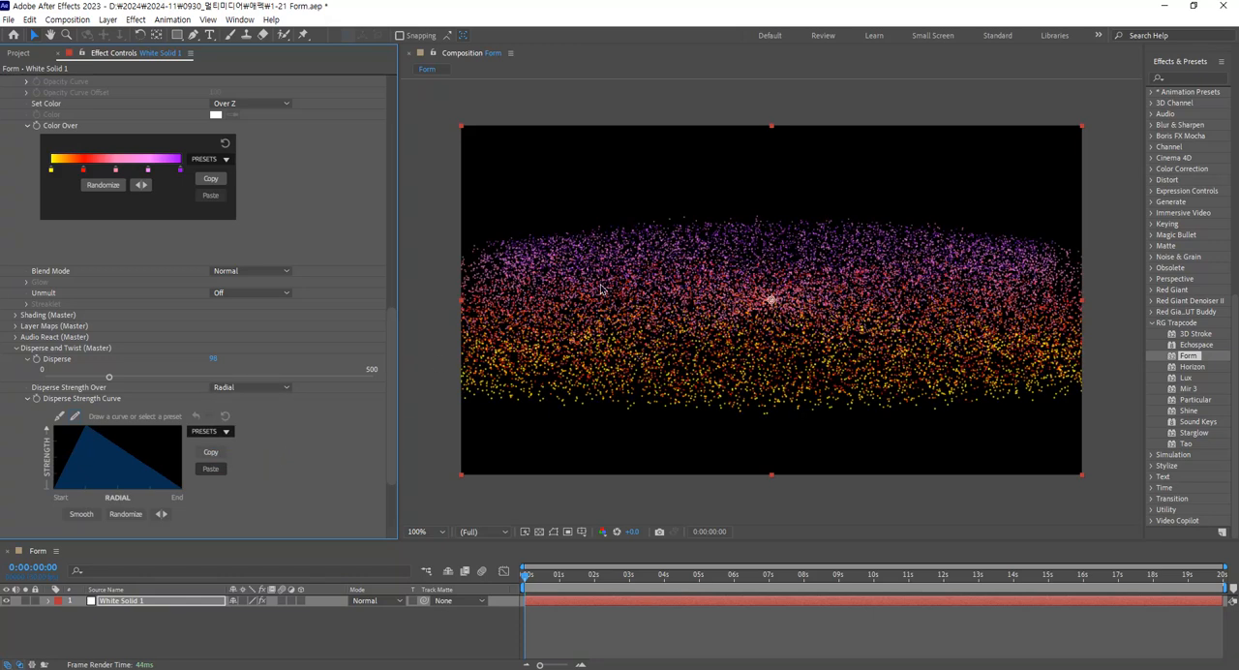
{"action": "left_click", "coordinate": [279, 388]}
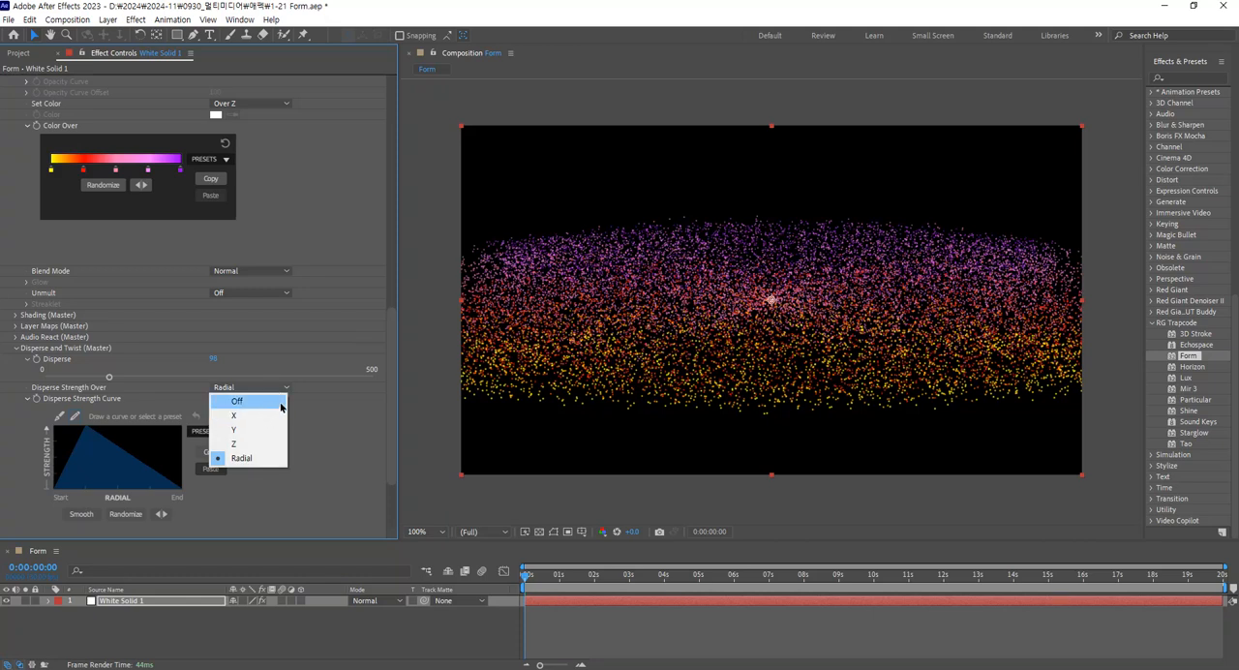
{"action": "left_click", "coordinate": [280, 403]}
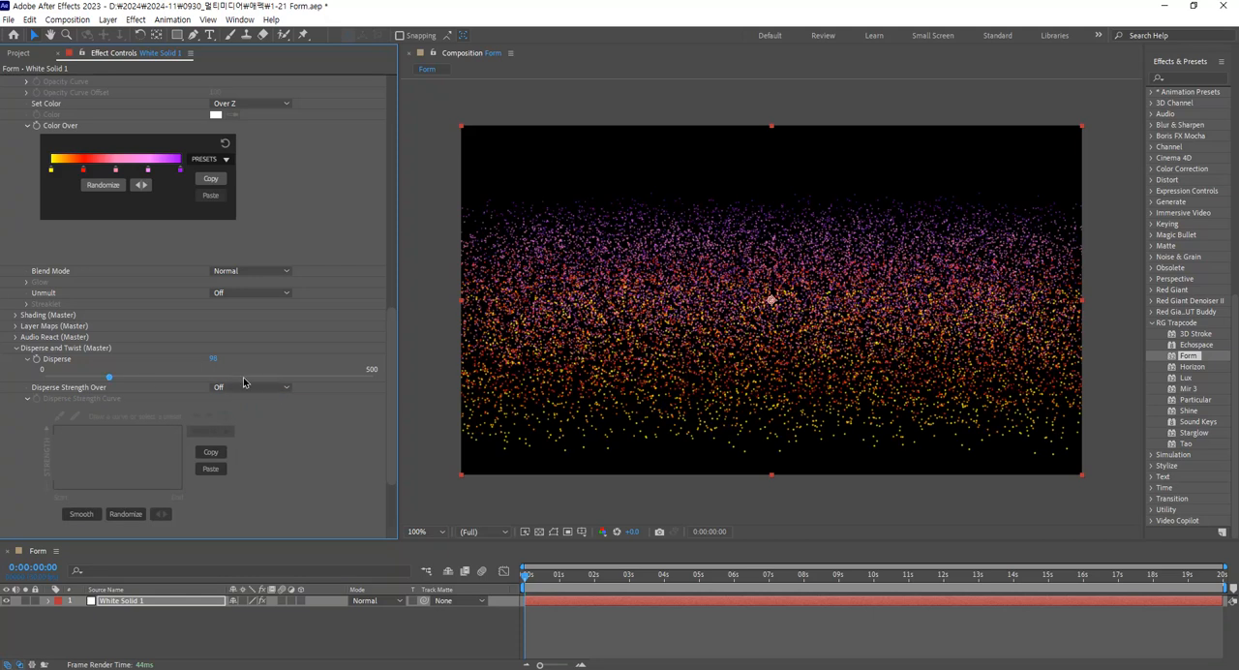
Try Disperse at about 31 with strength over X and the plateau curve preset, and return Disperse to 0.
{"action": "left_click_drag", "start_coordinate": [107, 379], "coordinate": [65, 379]}
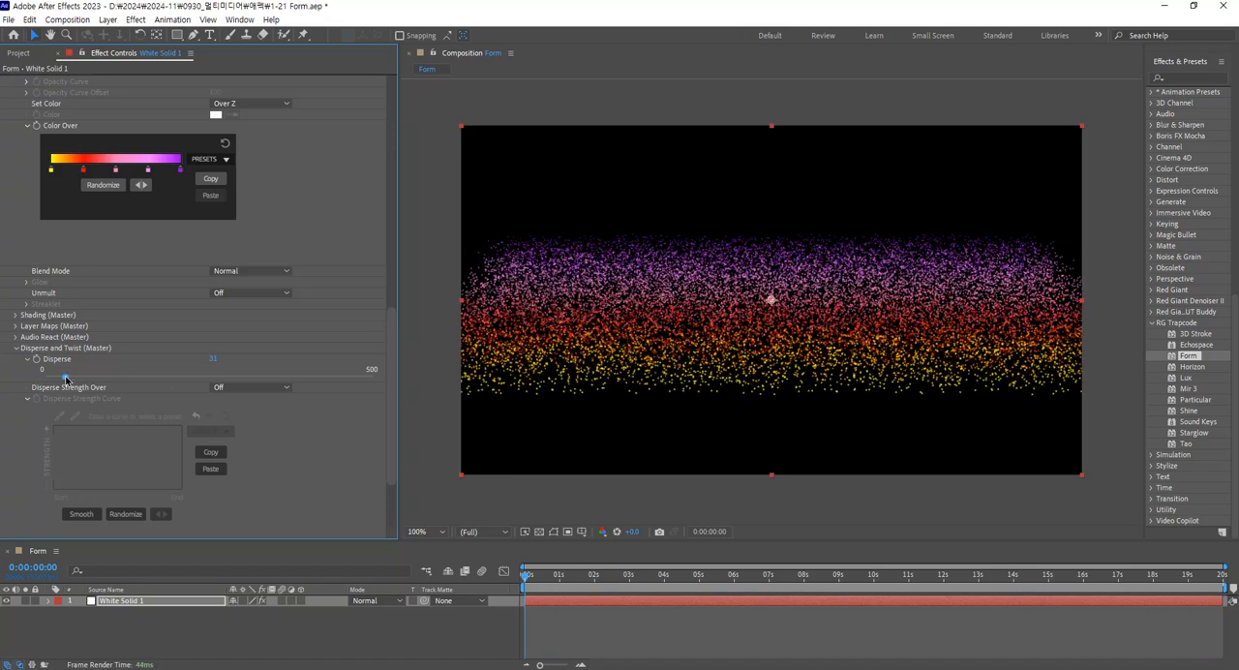
{"action": "left_click", "coordinate": [234, 389]}
{"action": "left_click", "coordinate": [251, 419]}
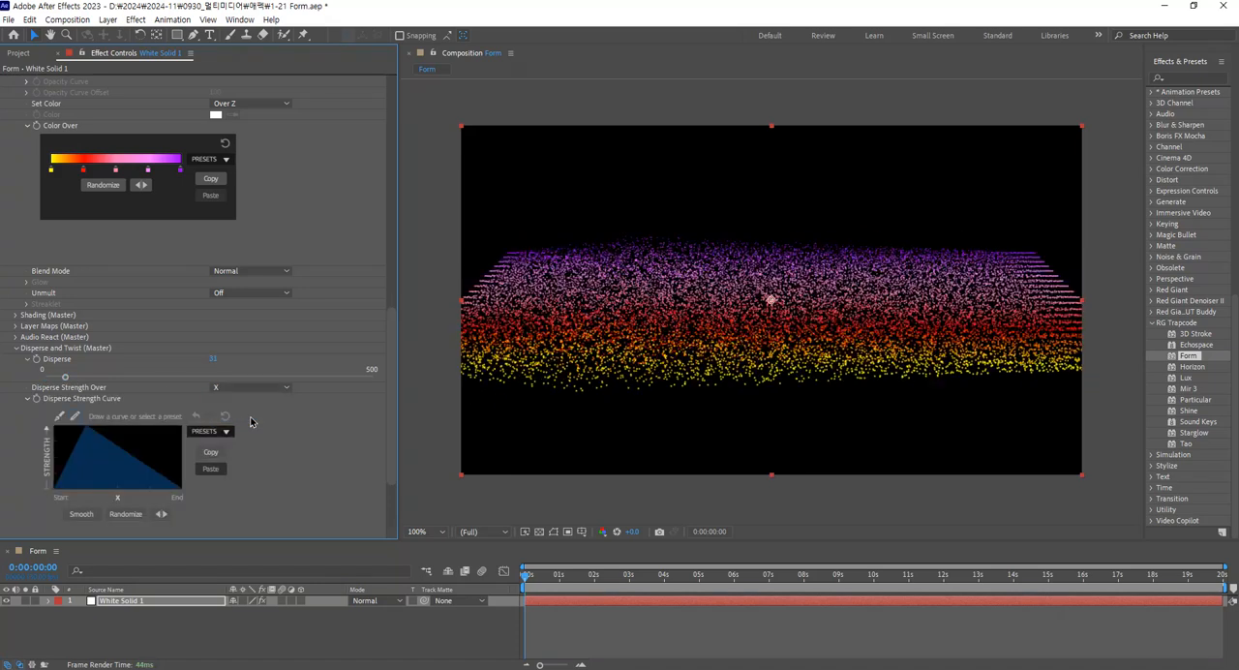
{"action": "left_click", "coordinate": [220, 428]}
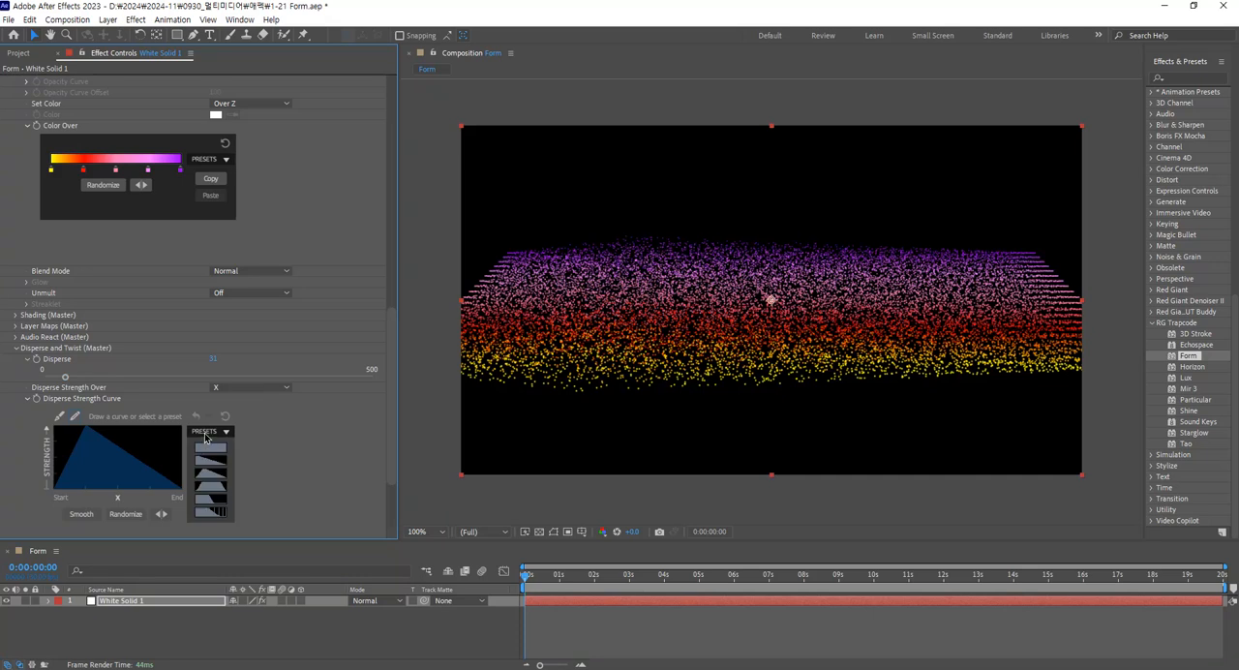
{"action": "left_click", "coordinate": [220, 492]}
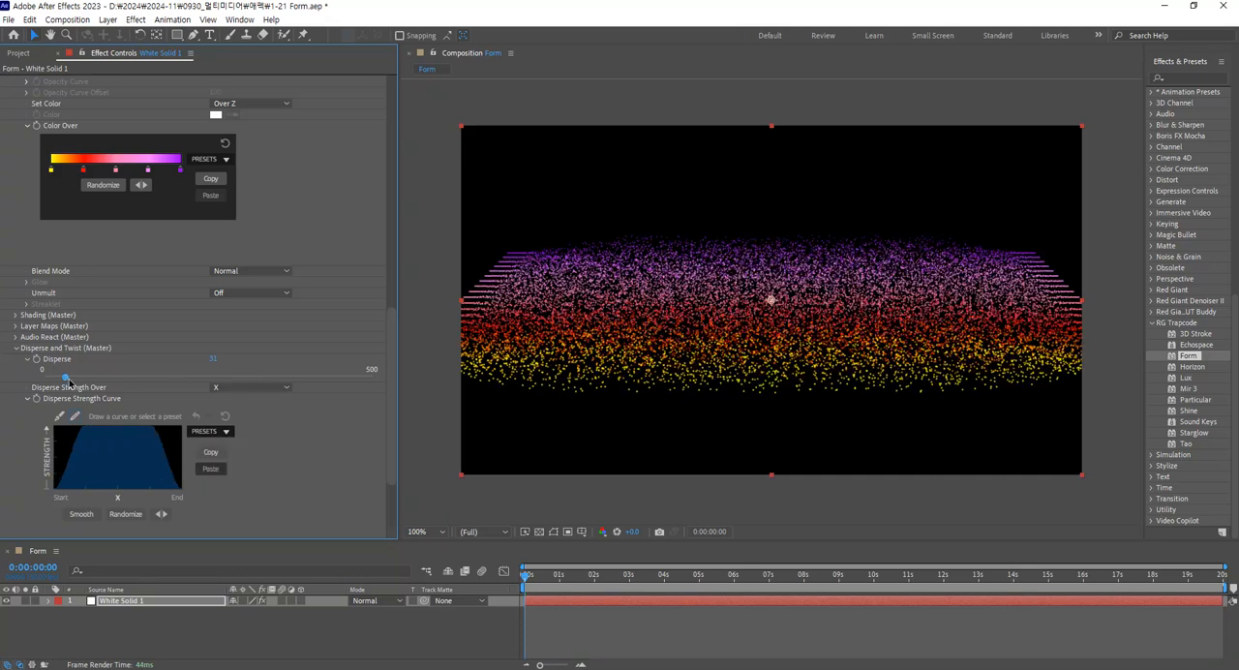
{"action": "left_click_drag", "start_coordinate": [64, 378], "coordinate": [42, 378]}
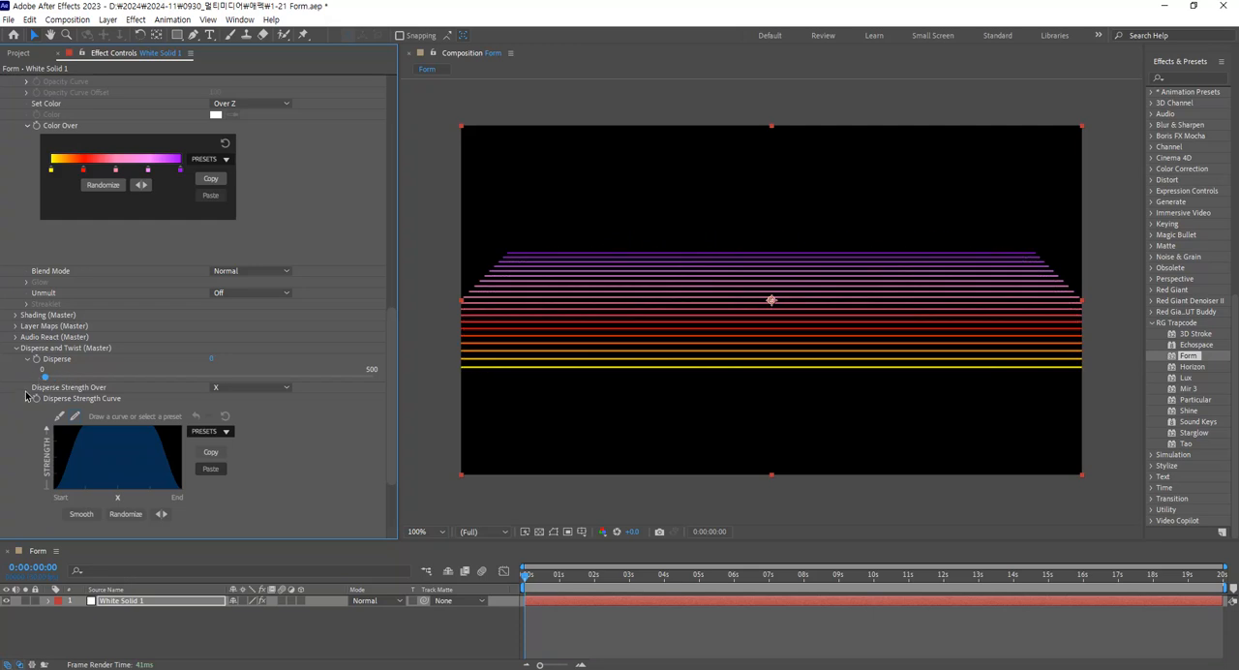
{"action": "left_click", "coordinate": [27, 402]}
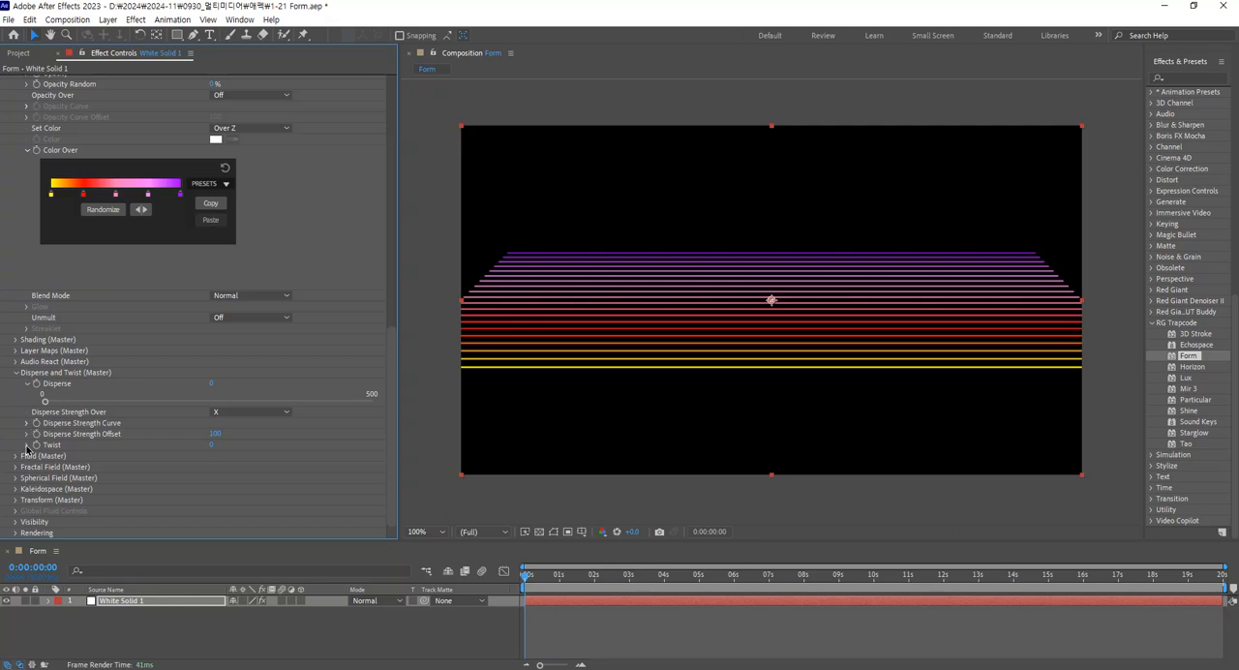
Try twisting the line grid with a Twist of about 8, and reduce it to about 4.
{"action": "left_click", "coordinate": [26, 446]}
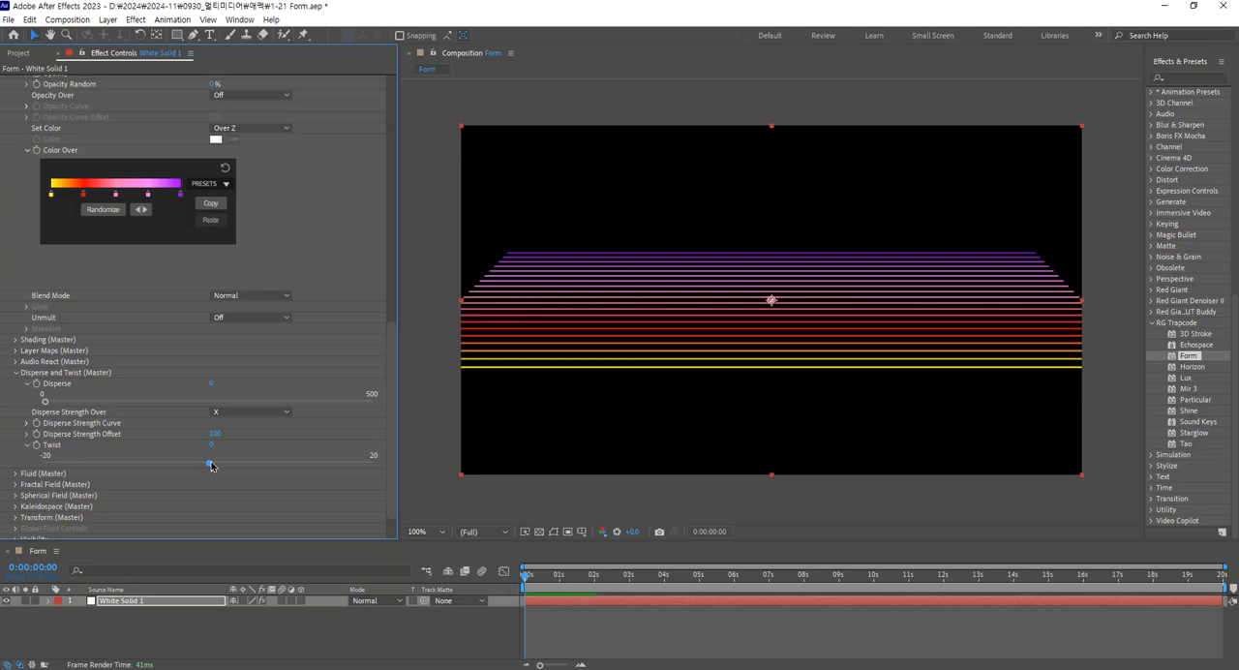
{"action": "left_click_drag", "start_coordinate": [210, 463], "coordinate": [277, 467]}
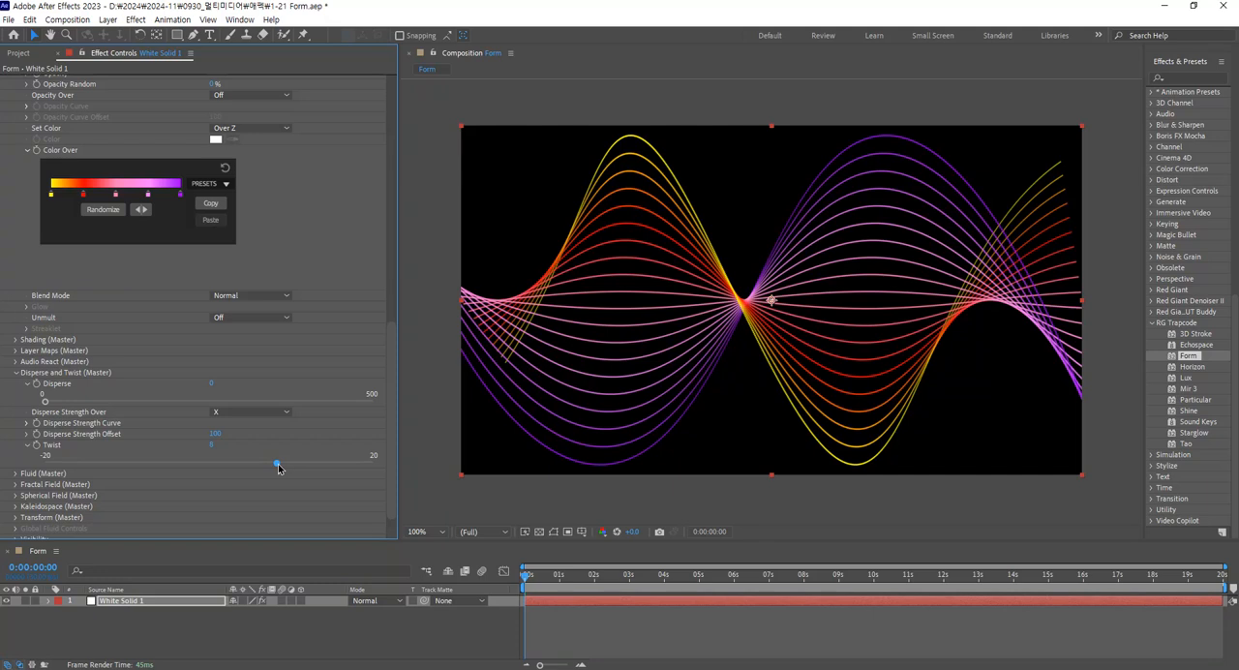
{"action": "left_click_drag", "start_coordinate": [279, 468], "coordinate": [243, 483]}
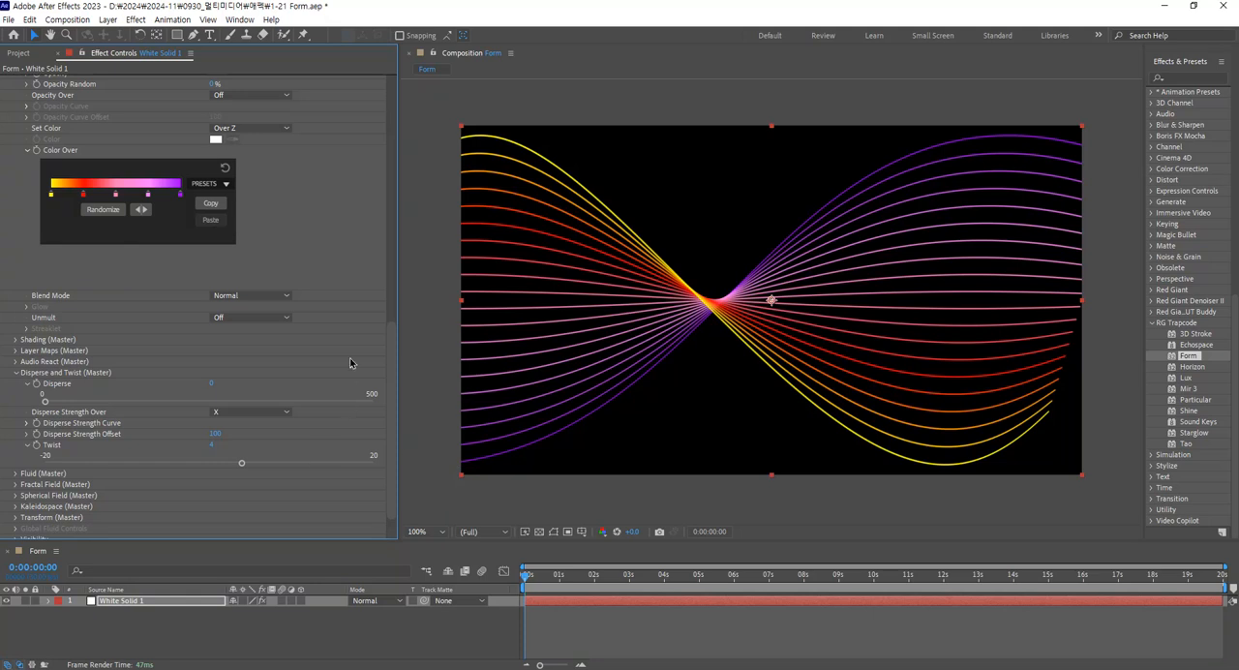
Try changing the Y and Z Rotation of the twisted base form.
{"action": "left_click_drag", "start_coordinate": [392, 372], "coordinate": [394, 240]}
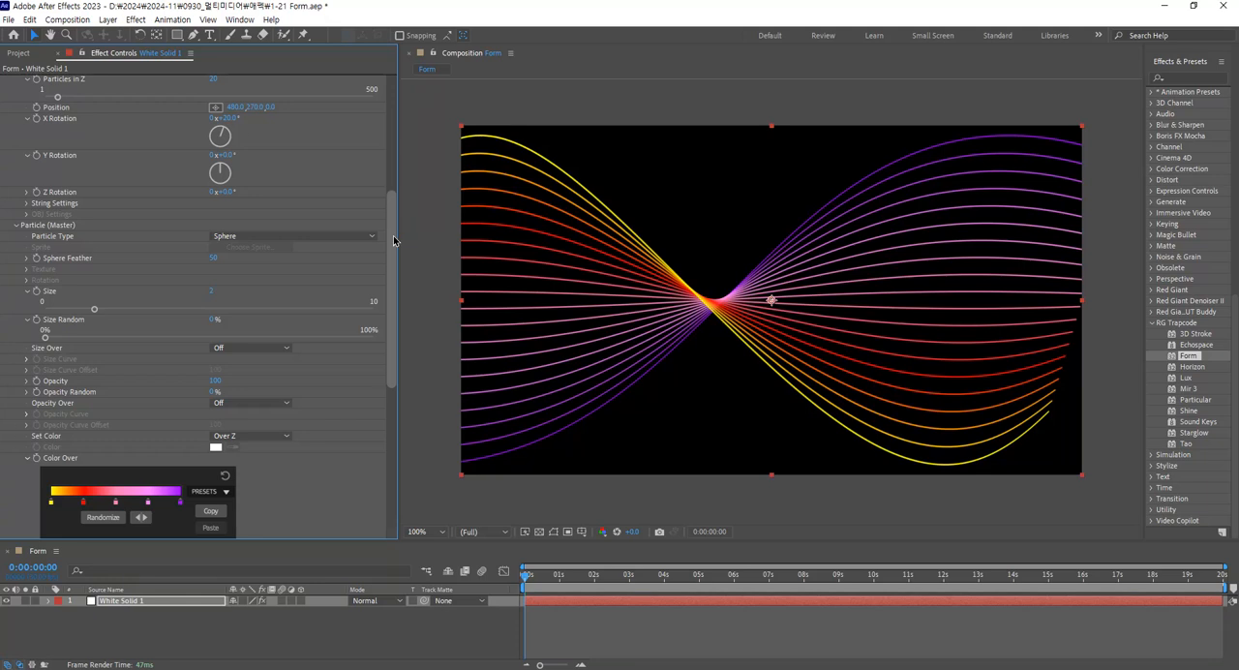
{"action": "left_click_drag", "start_coordinate": [227, 155], "coordinate": [227, 188]}
{"action": "left_click", "coordinate": [228, 191]}
{"action": "type", "text": "0"}
{"action": "key", "text": "Return"}
{"action": "left_click", "coordinate": [229, 155]}
{"action": "type", "text": "60"}
{"action": "key", "text": "Return"}
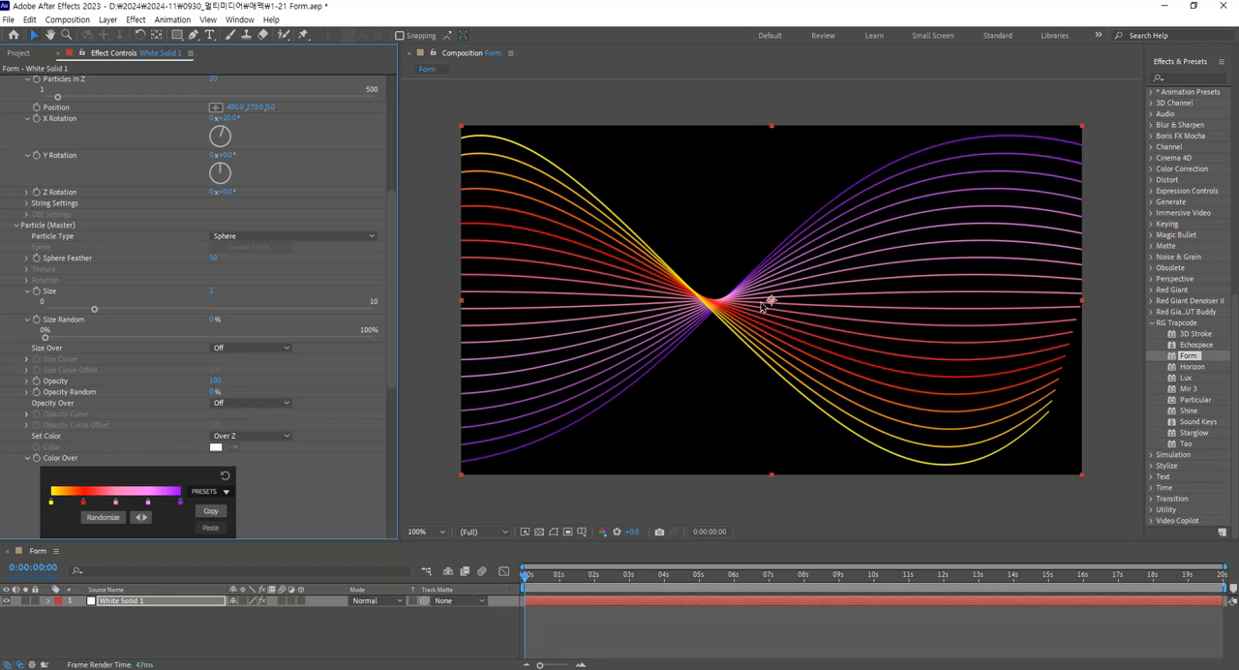
{"action": "left_click_drag", "start_coordinate": [392, 339], "coordinate": [392, 480]}
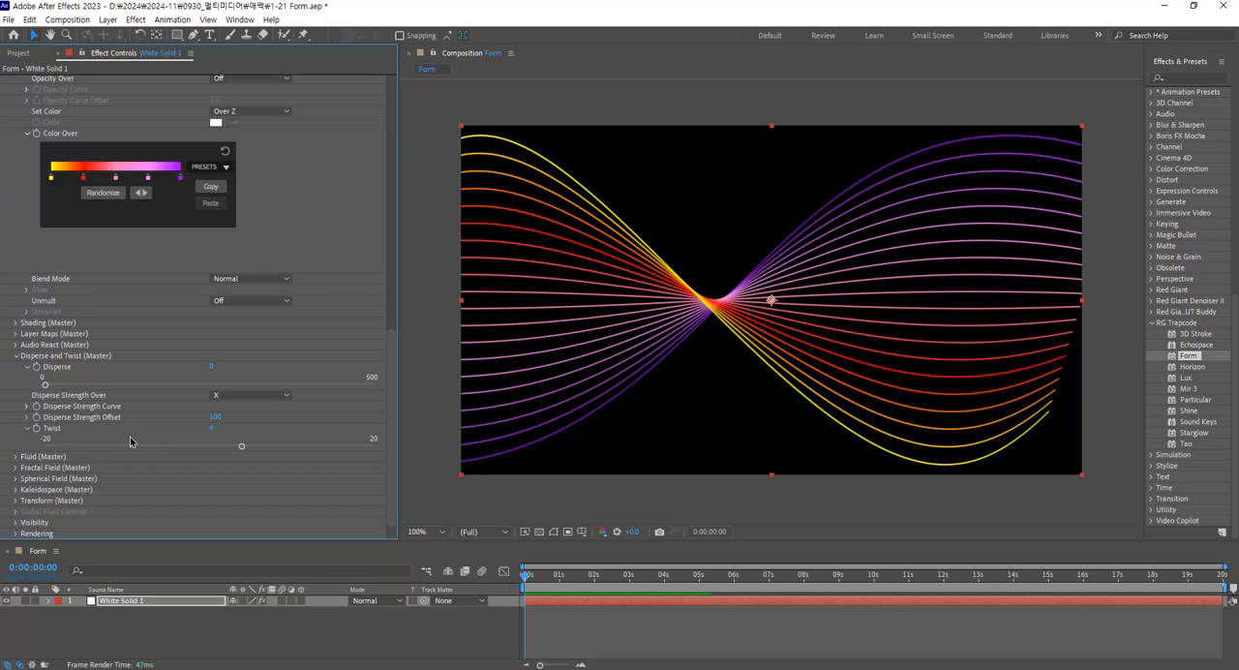
Try a Twist of about -1 on the line grid and reset Twist to 0.
{"action": "left_click_drag", "start_coordinate": [241, 449], "coordinate": [201, 446]}
{"action": "left_click", "coordinate": [222, 428]}
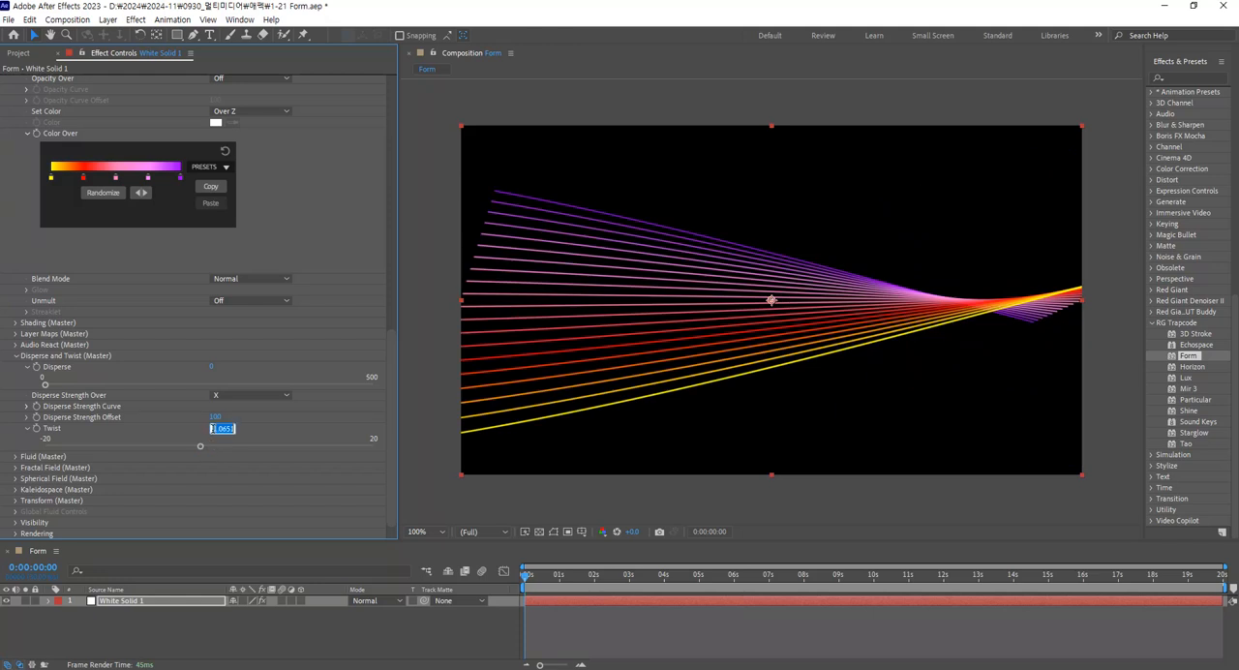
{"action": "type", "text": "0"}
{"action": "key", "text": "Return"}
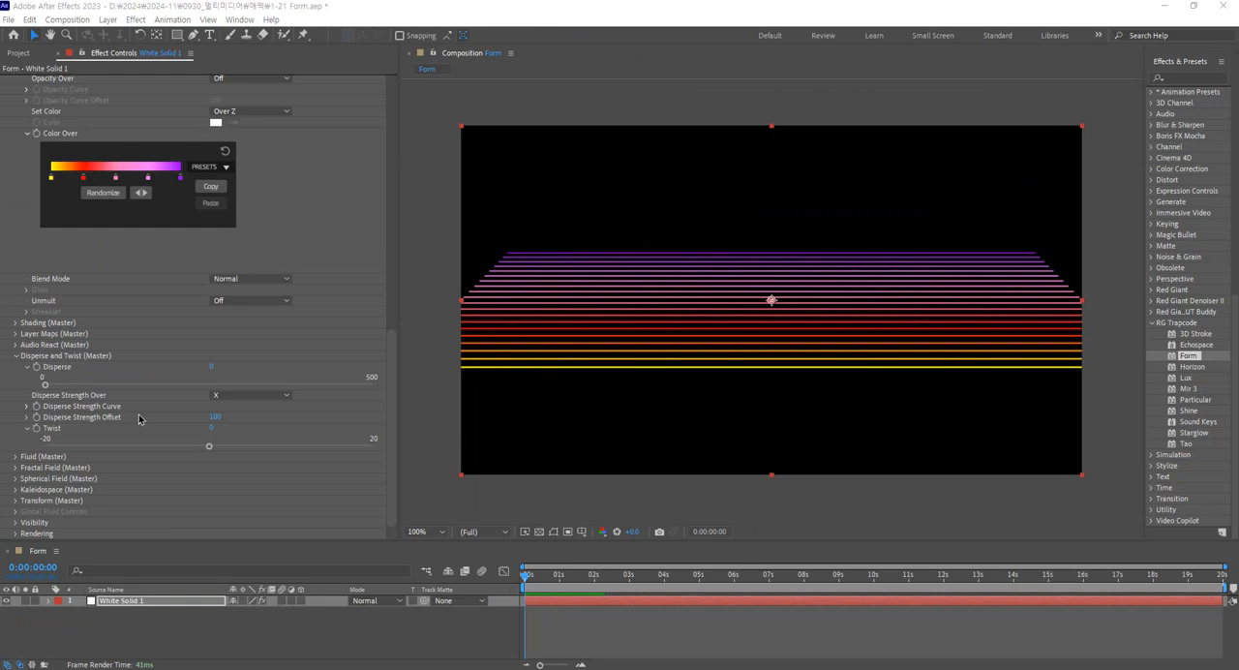
Set the Fractal Field's Displace to about 55 with XYZ Linked displacement and preview the animation.
{"action": "left_click", "coordinate": [16, 467]}
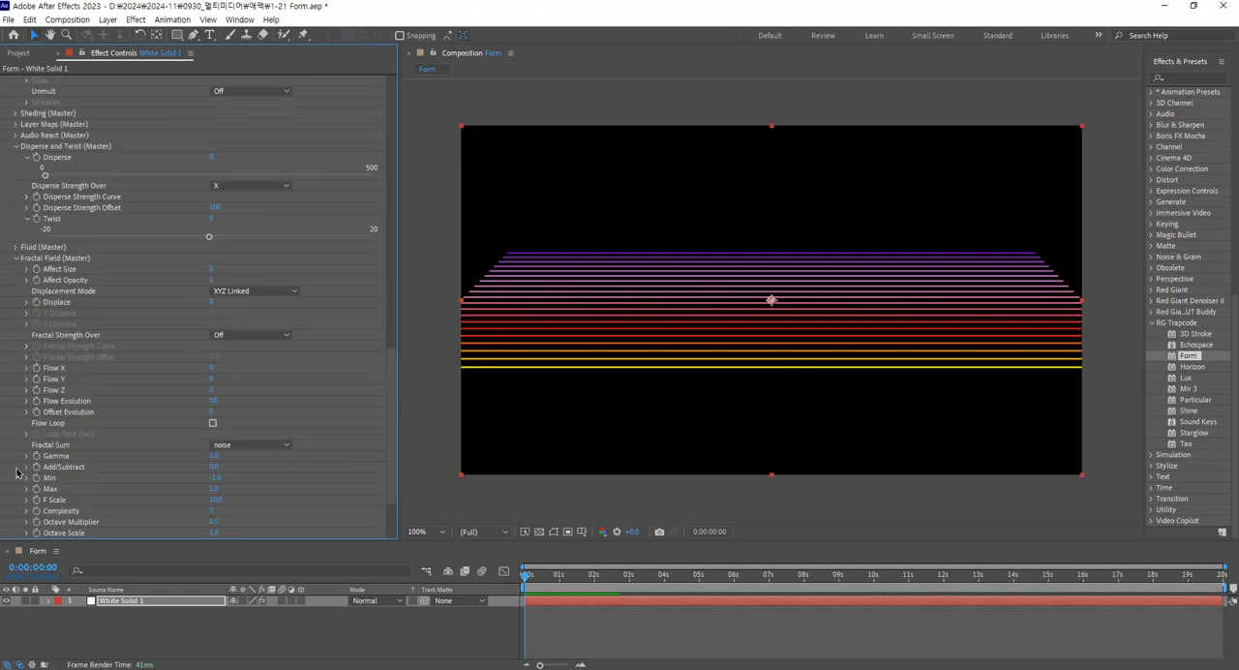
{"action": "left_click", "coordinate": [26, 302]}
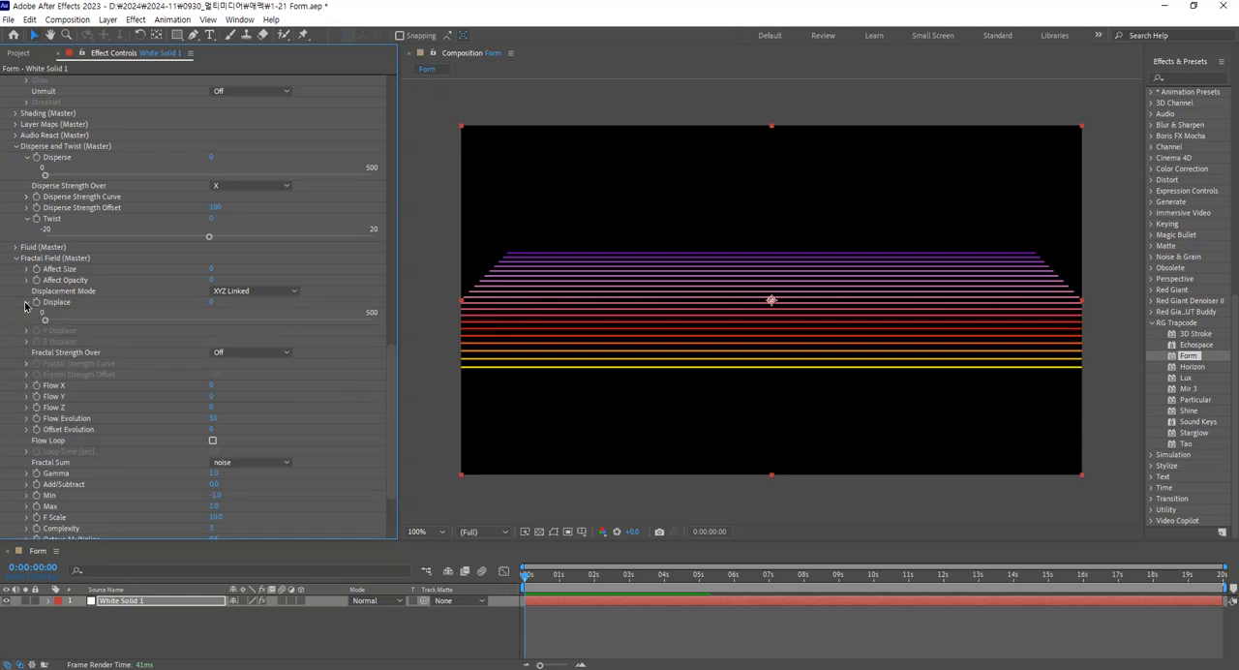
{"action": "left_click", "coordinate": [69, 323]}
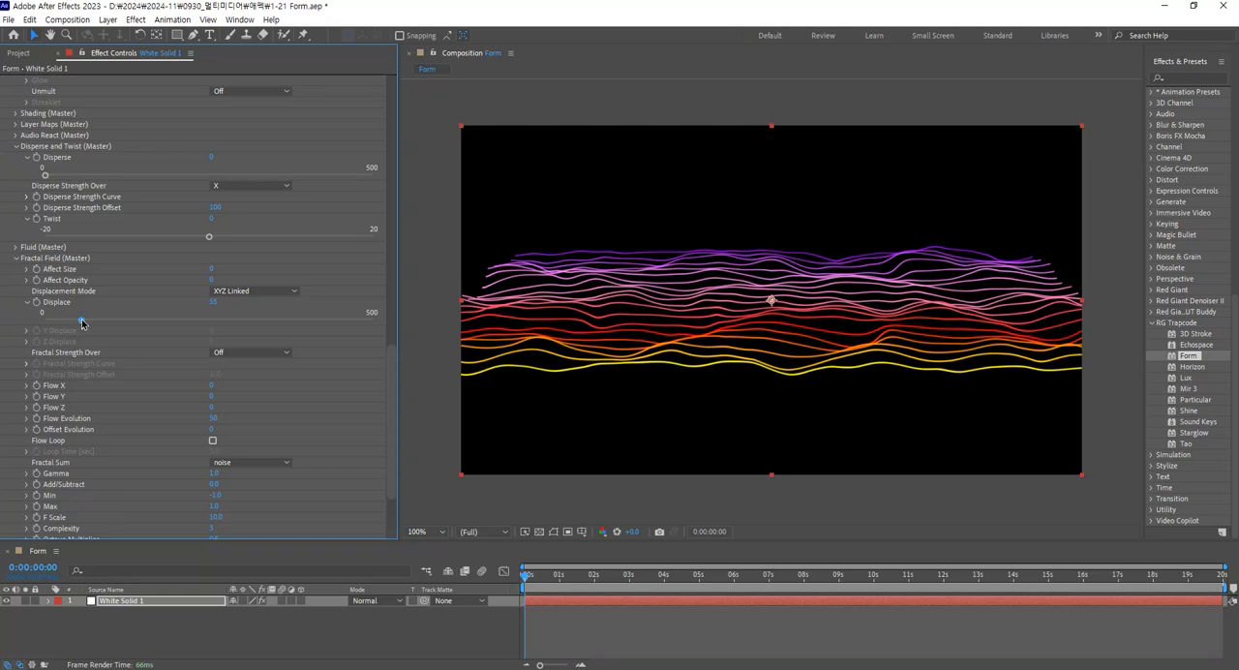
{"action": "key", "text": "space"}
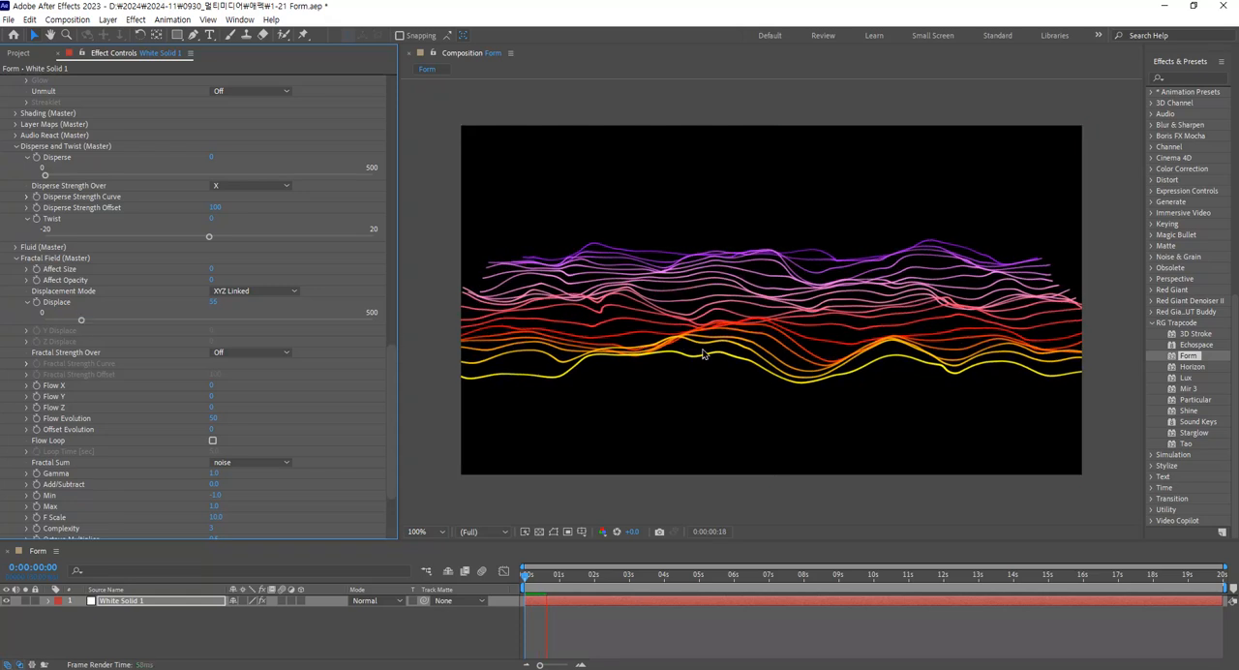
Set the Fractal Field's Displace to 50 and preview the animation.
{"action": "left_click", "coordinate": [213, 302]}
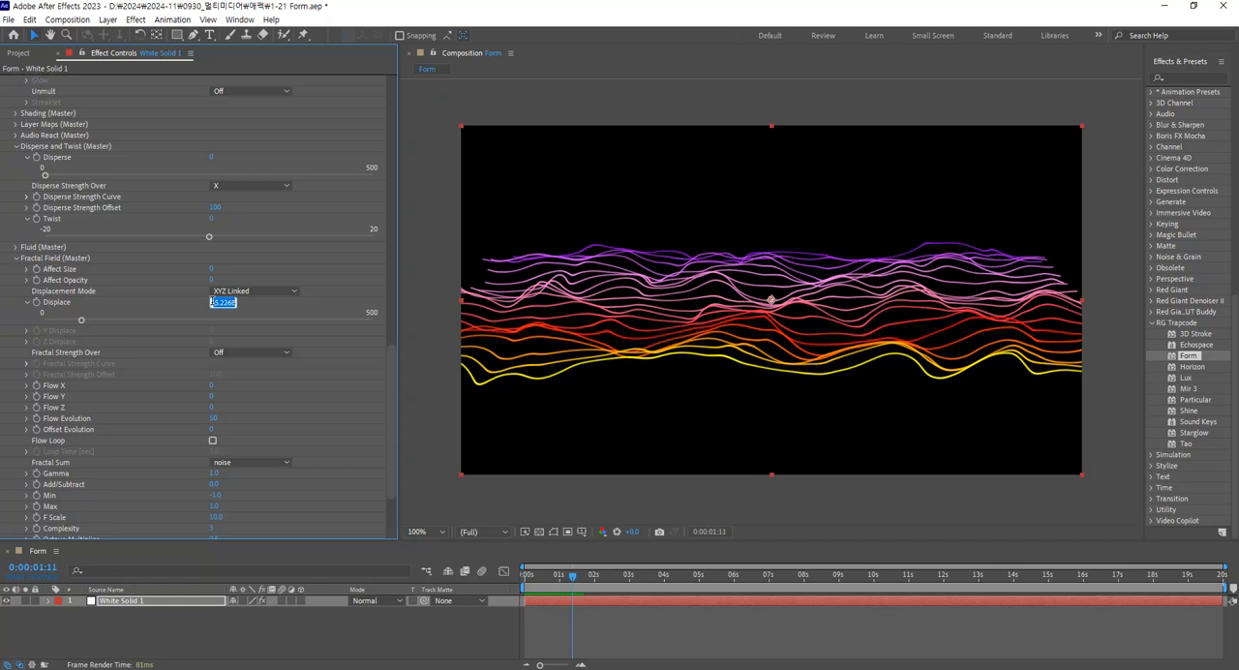
{"action": "type", "text": "50"}
{"action": "key", "text": "Return"}
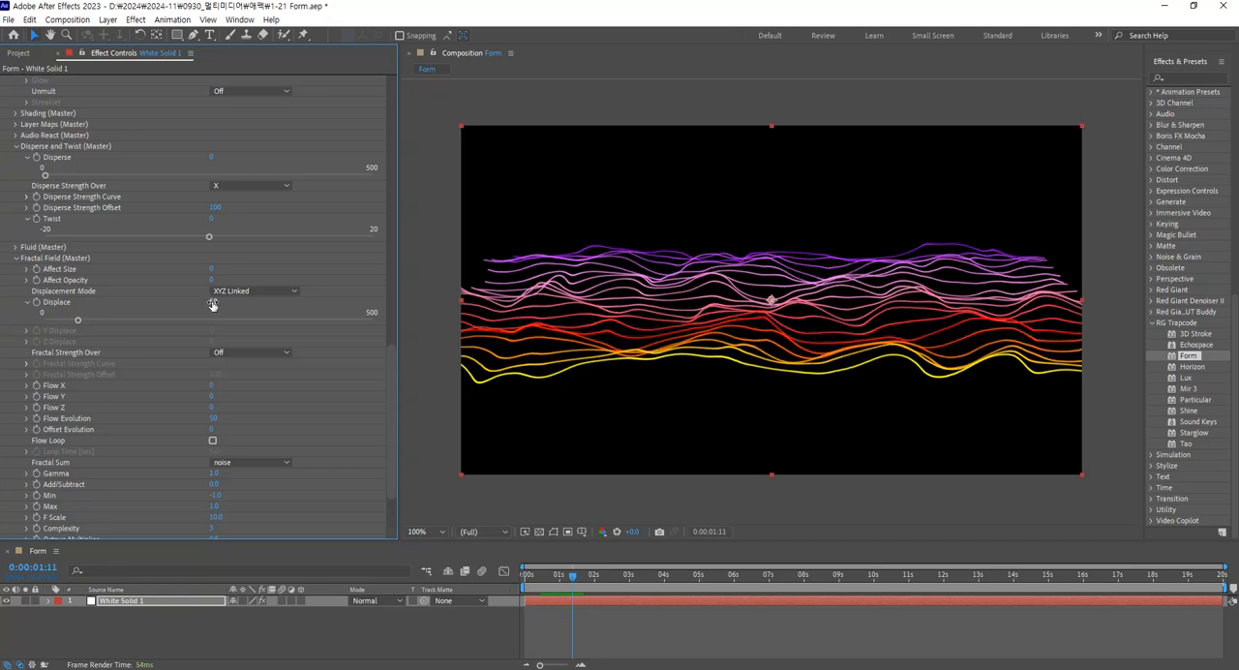
{"action": "key", "text": "space"}
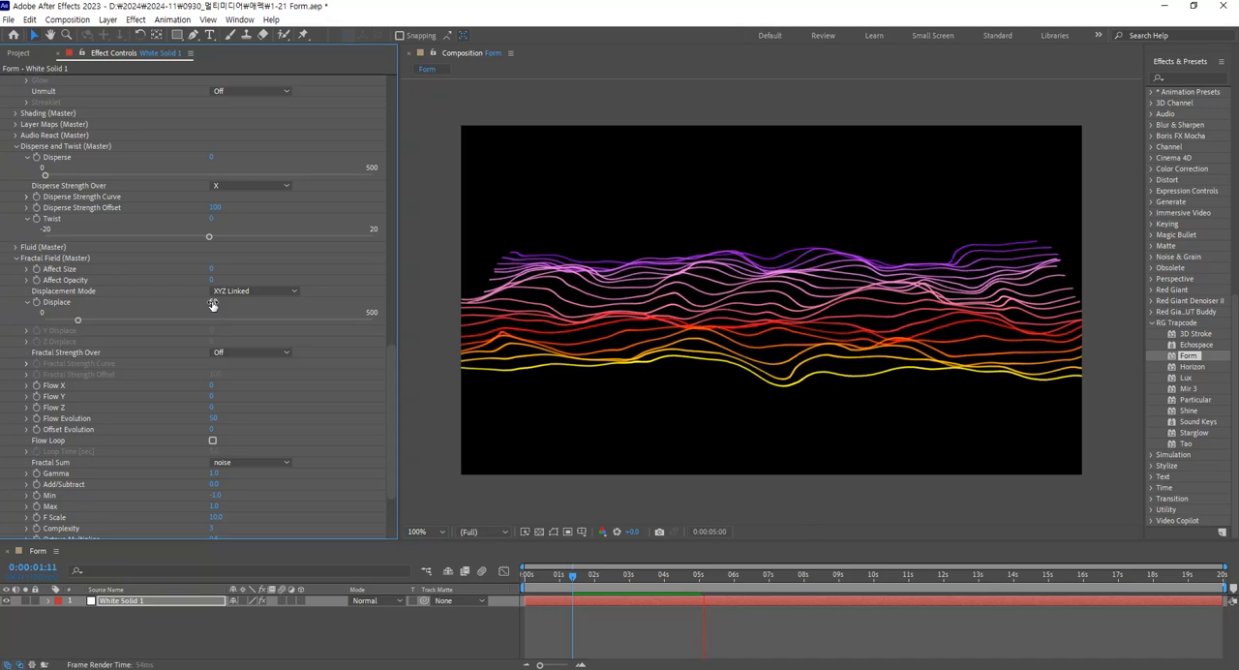
Try the XYZ Individual displacement mode in a preview and return the Fractal Field to XYZ Linked.
{"action": "left_click", "coordinate": [275, 292]}
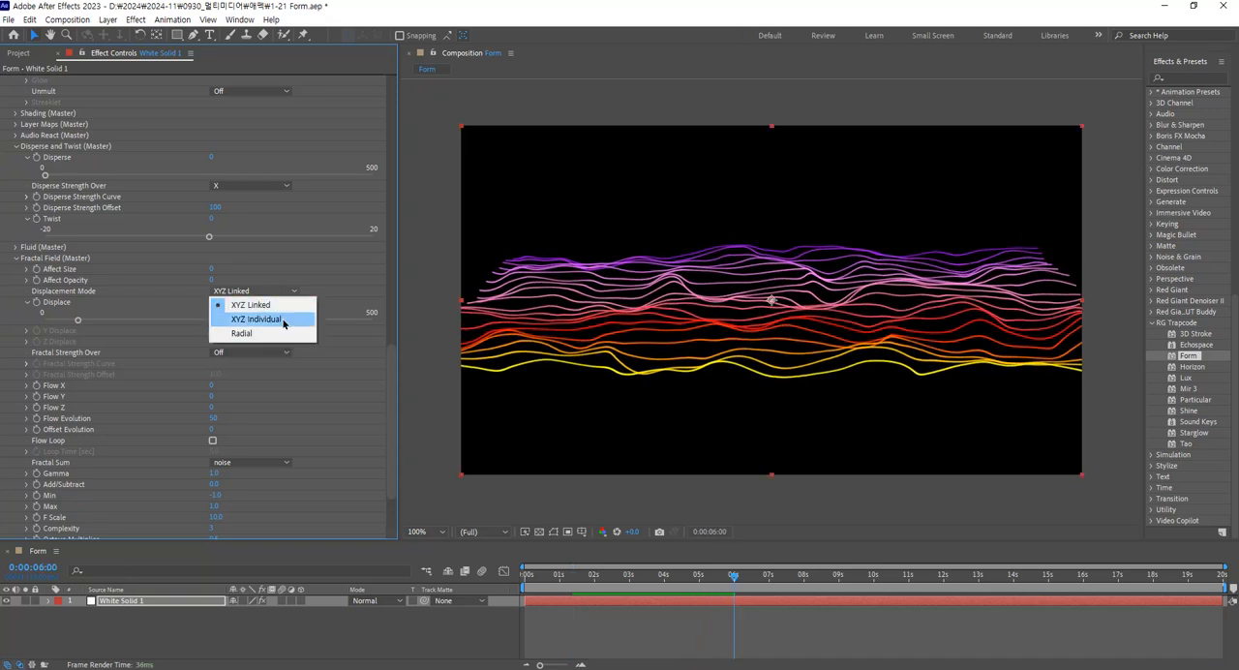
{"action": "left_click", "coordinate": [283, 323]}
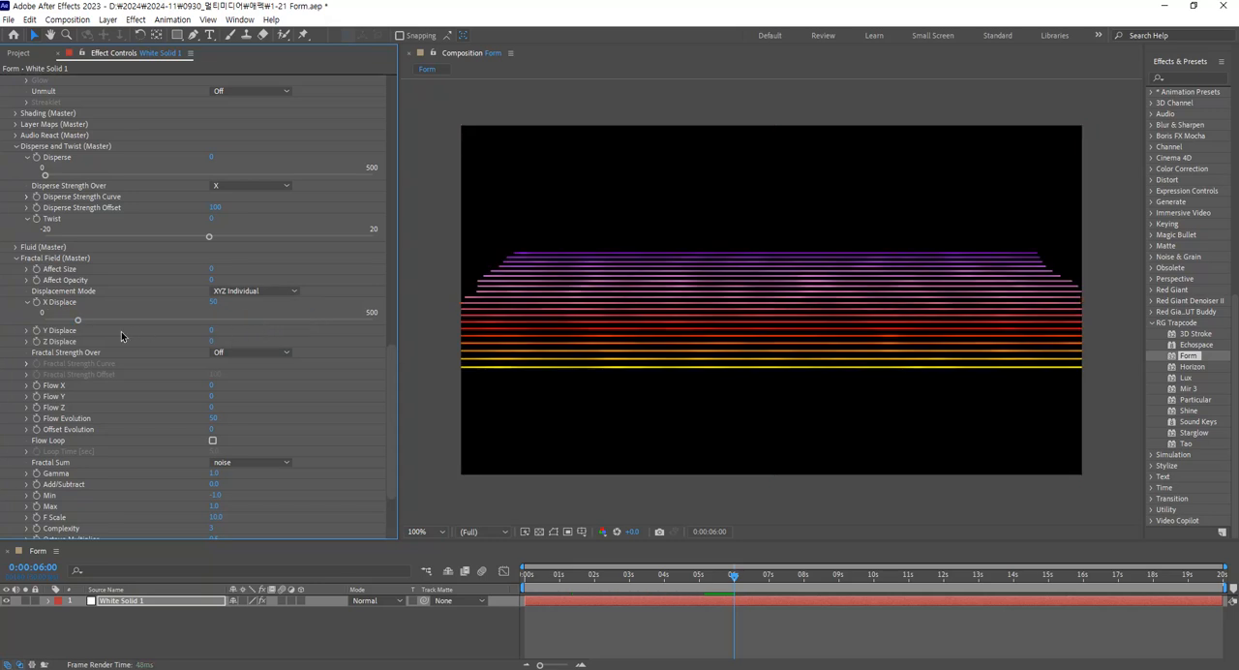
{"action": "key", "text": "space"}
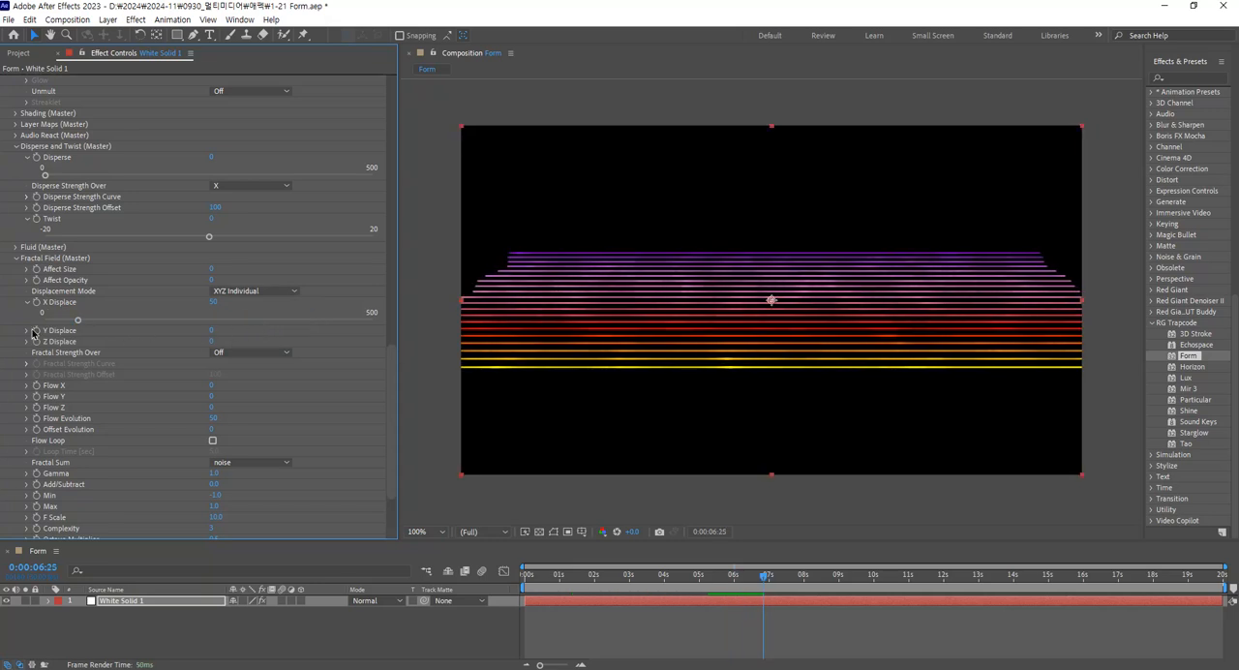
{"action": "left_click", "coordinate": [297, 293]}
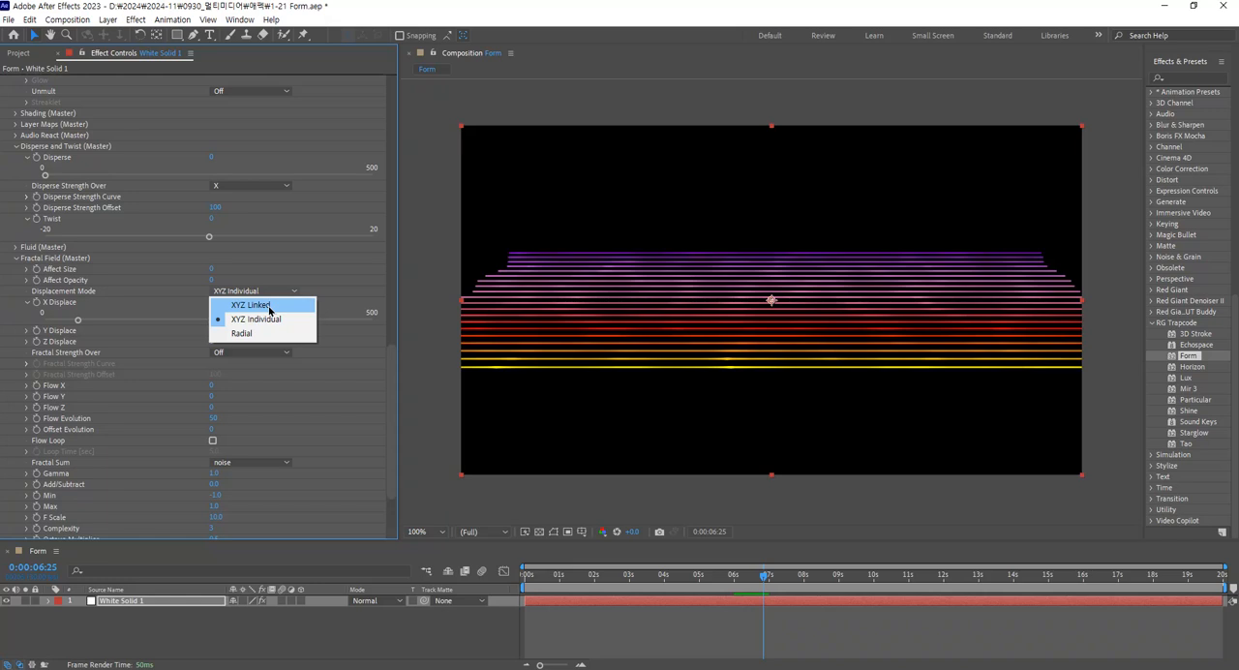
{"action": "left_click", "coordinate": [269, 305]}
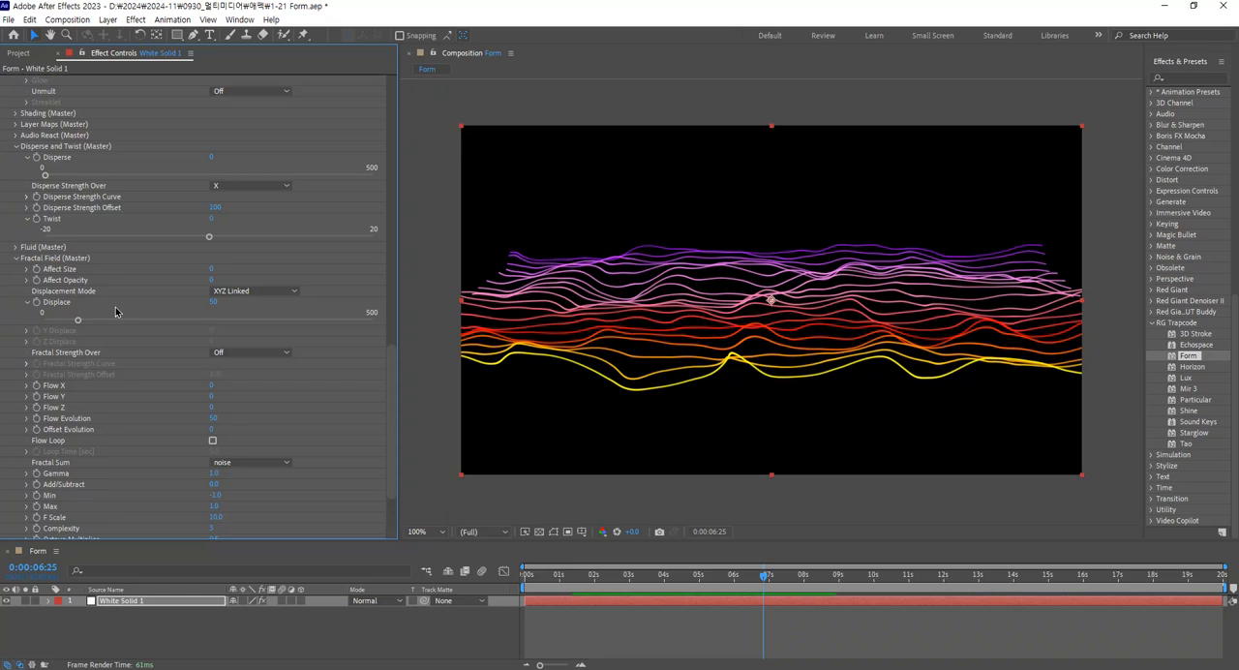
Try a particle Size of 1 to thin the lines of the grid.
{"action": "scroll", "coordinate": [109, 326], "scroll_direction": "up", "scroll_amount": 5}
{"action": "scroll", "coordinate": [324, 327], "scroll_direction": "up", "scroll_amount": 9}
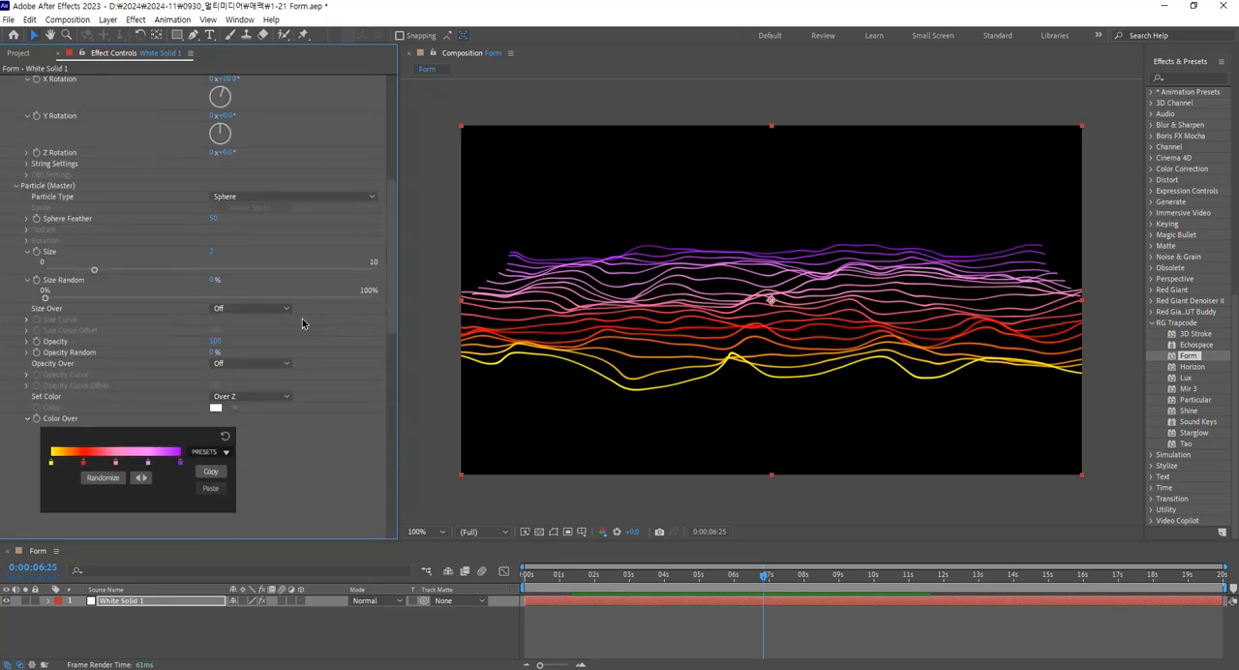
{"action": "left_click", "coordinate": [211, 250]}
{"action": "type", "text": "1"}
{"action": "key", "text": "Return"}
{"action": "left_click", "coordinate": [211, 251]}
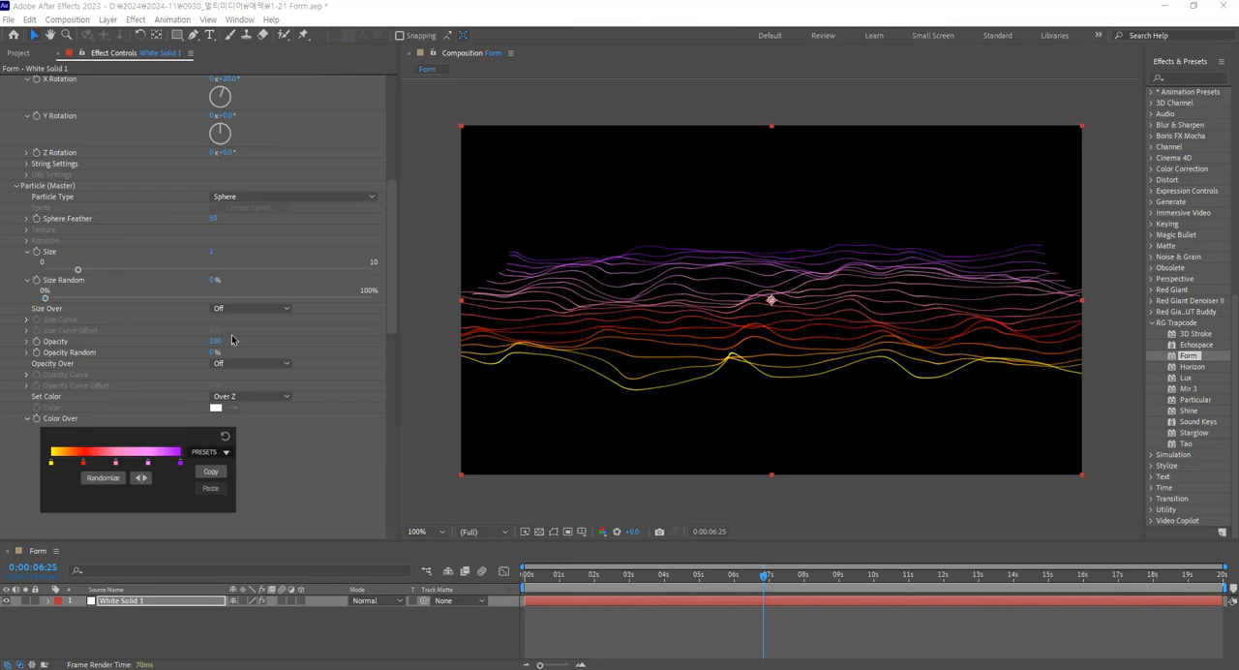
{"action": "scroll", "coordinate": [359, 403], "scroll_direction": "down", "scroll_amount": 2}
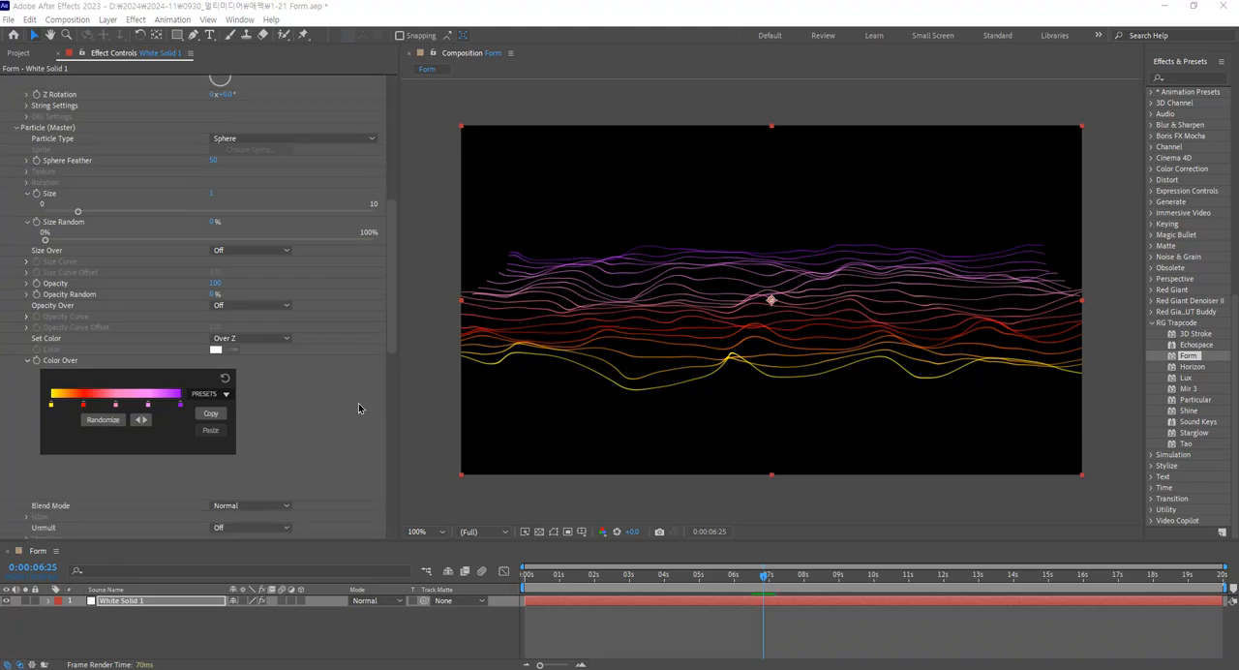
Try 50 Particles in Z for the base form and preview the denser line grid.
{"action": "scroll", "coordinate": [356, 398], "scroll_direction": "up", "scroll_amount": 6}
{"action": "scroll", "coordinate": [357, 398], "scroll_direction": "up", "scroll_amount": 2}
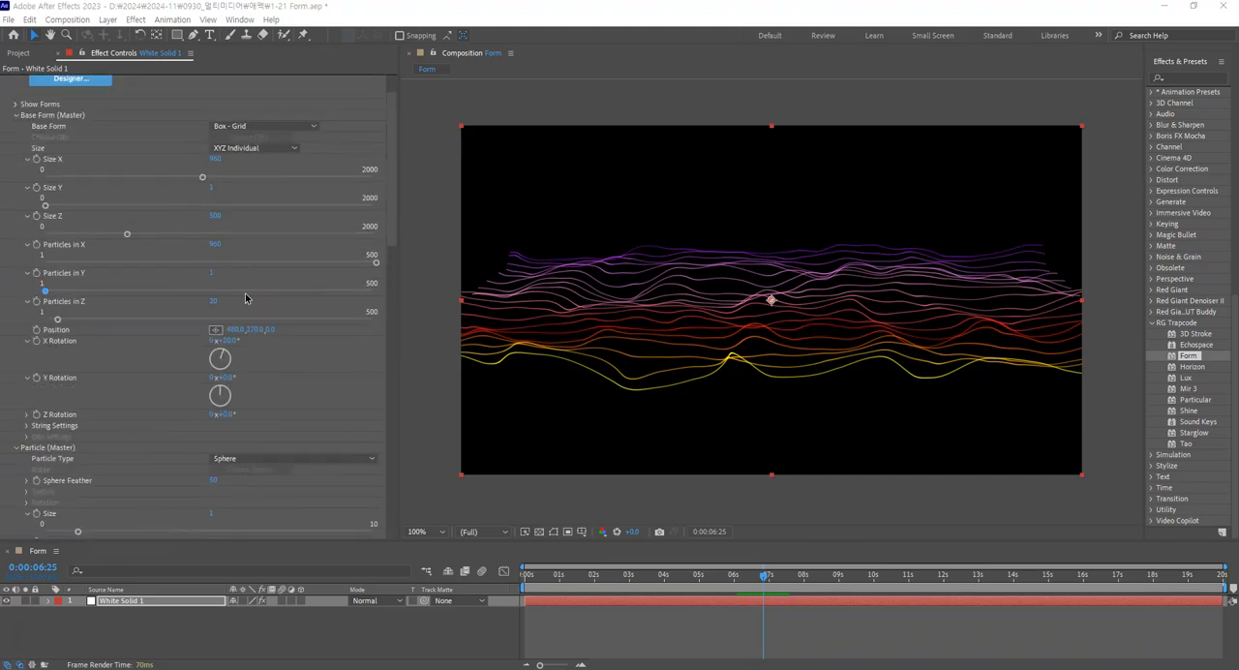
{"action": "left_click", "coordinate": [214, 302]}
{"action": "type", "text": "50"}
{"action": "key", "text": "Return"}
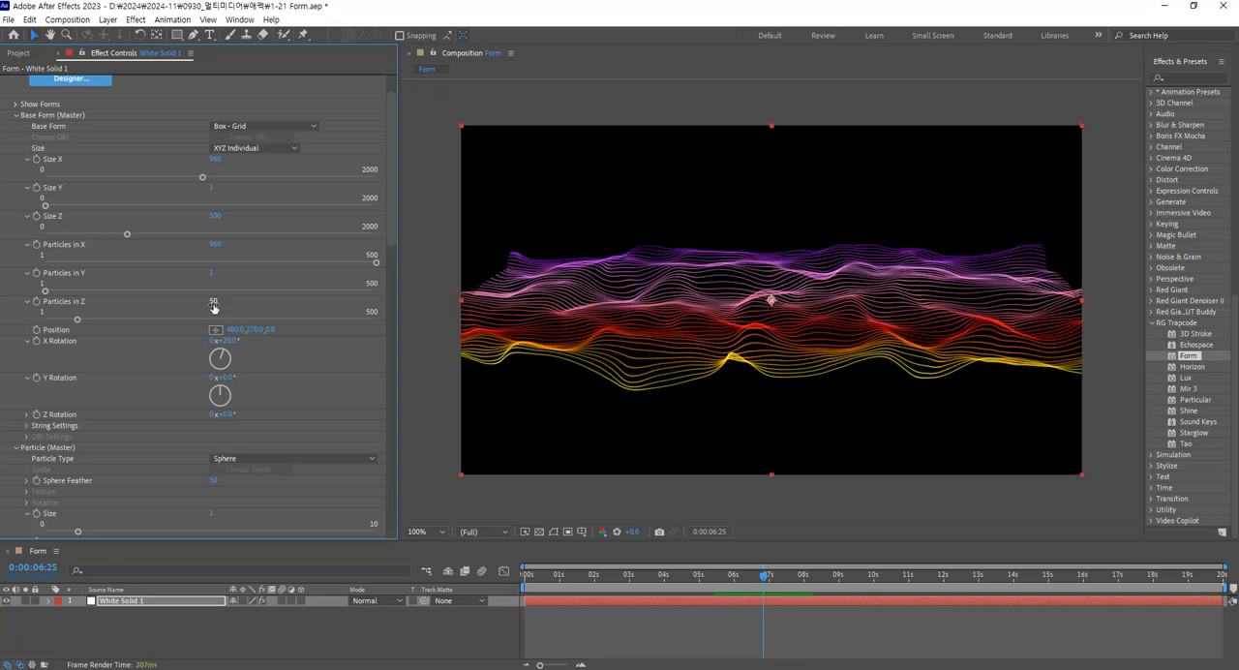
{"action": "left_click", "coordinate": [214, 303]}
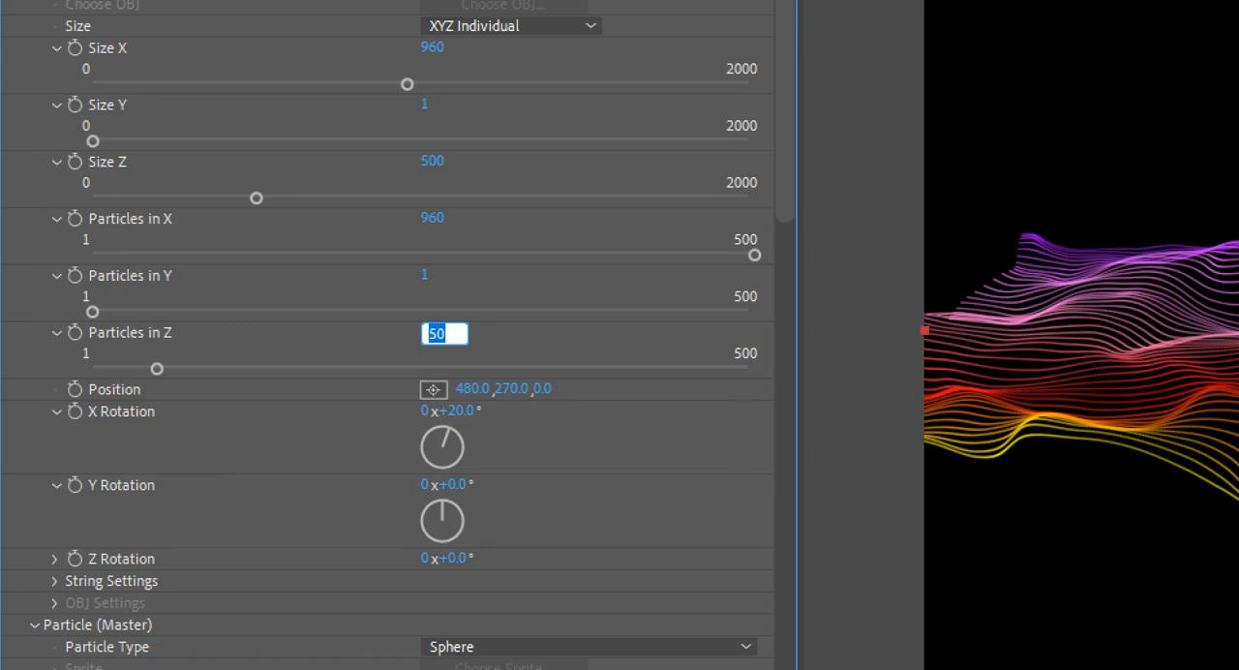
{"action": "key", "text": "Return"}
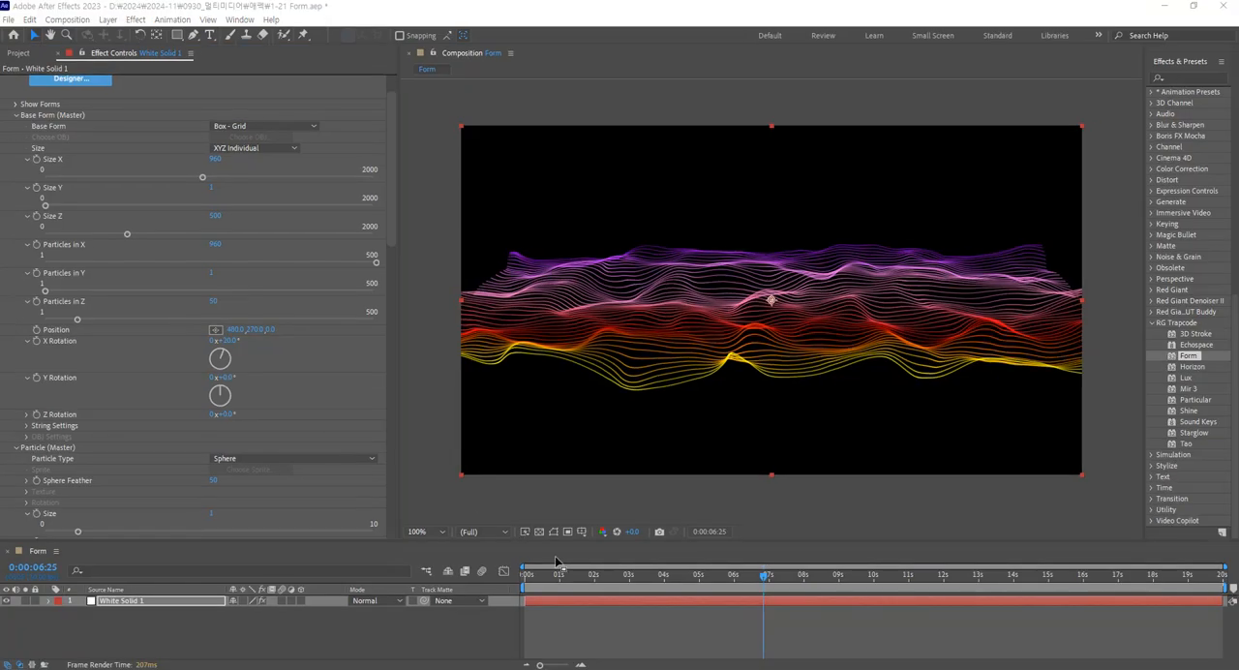
{"action": "left_click", "coordinate": [754, 580]}
{"action": "key", "text": "space"}
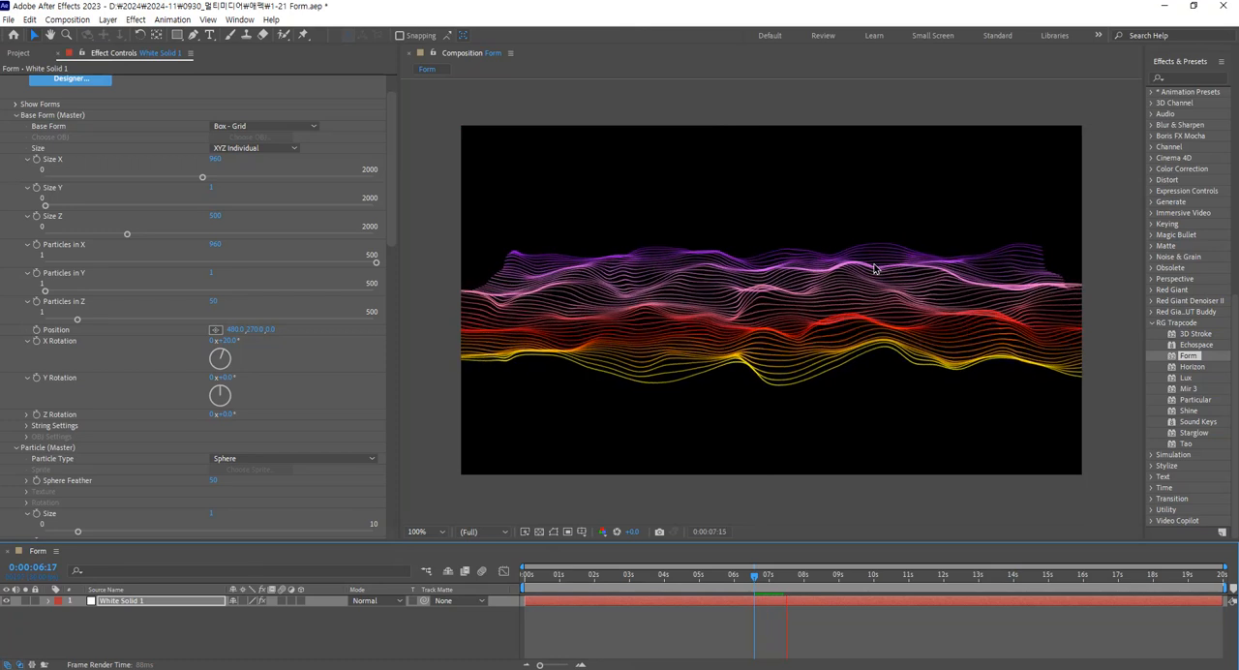
{"action": "key", "text": "space"}
Try 100 Particles in Z for the base form and preview the animation.
{"action": "left_click", "coordinate": [215, 301]}
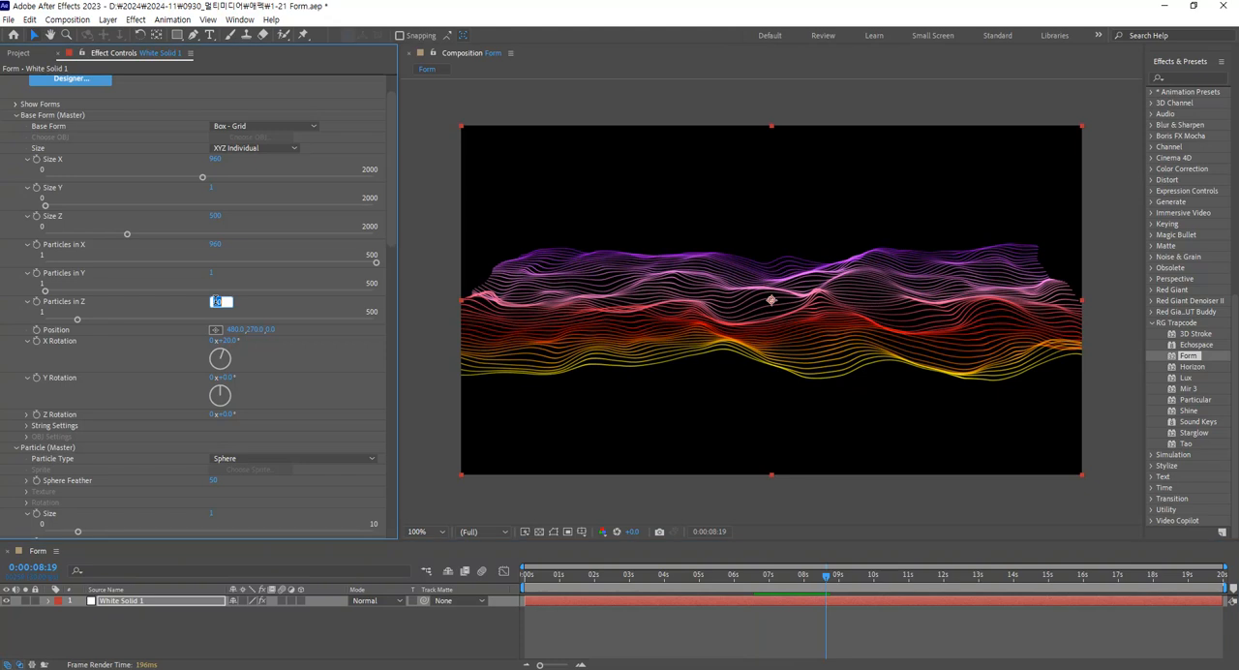
{"action": "type", "text": "100"}
{"action": "key", "text": "Return"}
{"action": "key", "text": "space"}
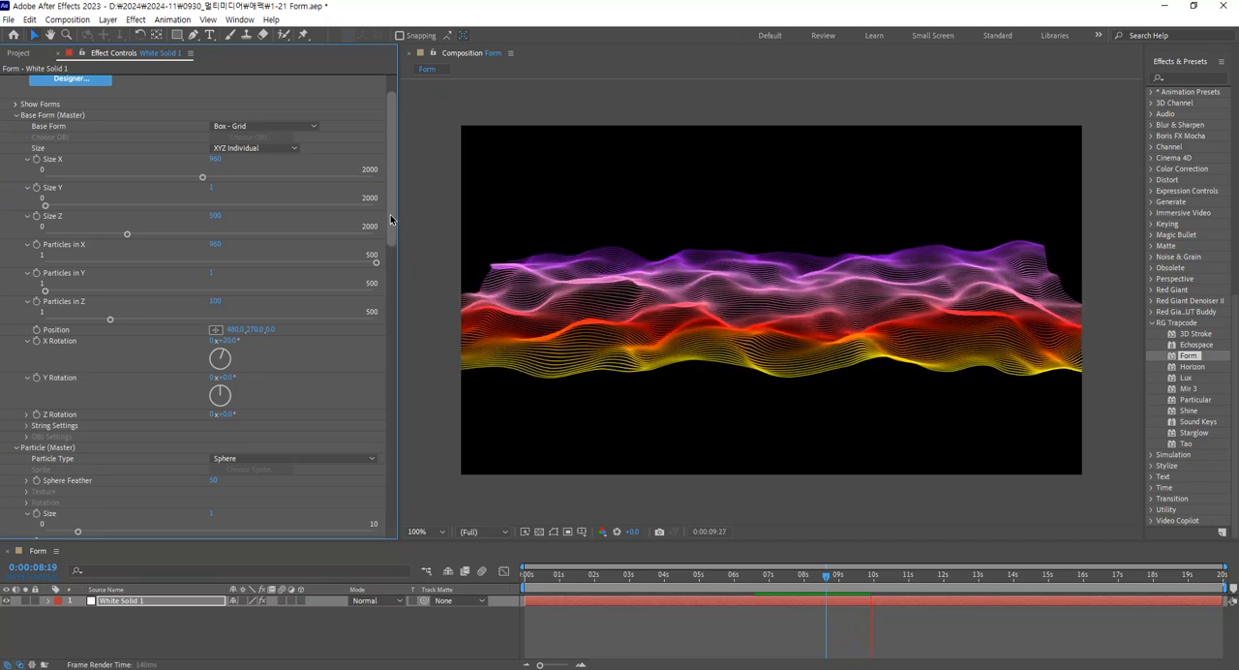
Set the particle Size to 0.7.
{"action": "left_click_drag", "start_coordinate": [391, 219], "coordinate": [386, 279]}
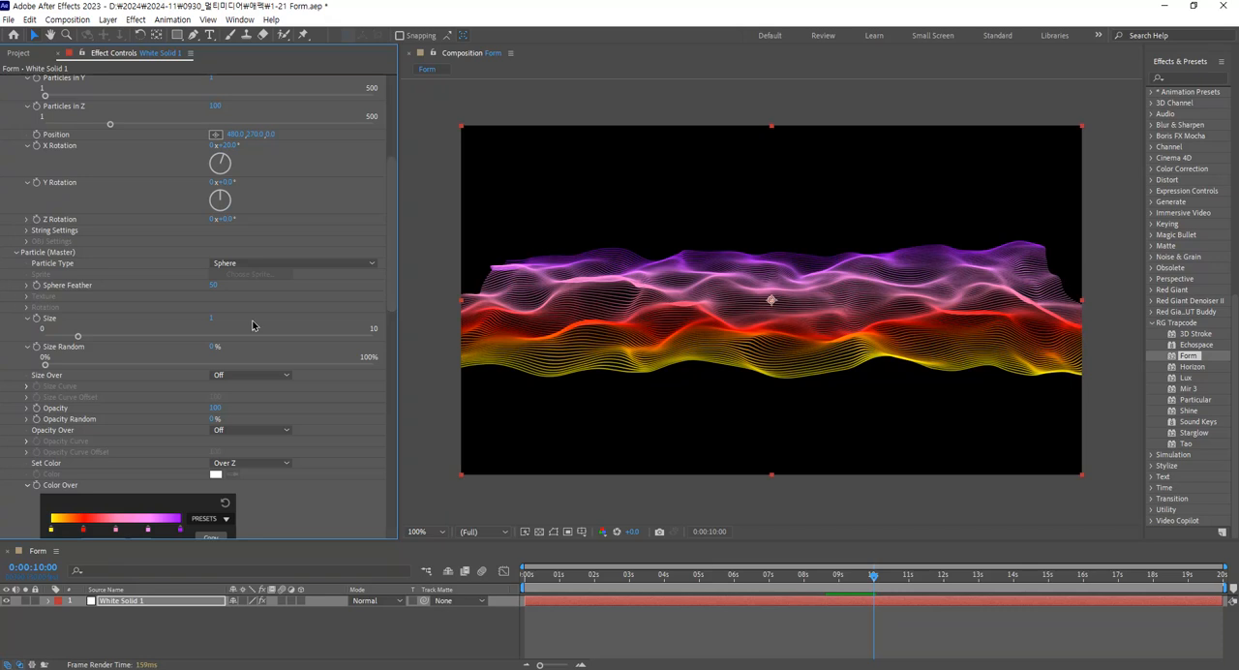
{"action": "left_click", "coordinate": [213, 319]}
{"action": "type", "text": "0.7"}
{"action": "key", "text": "Return"}
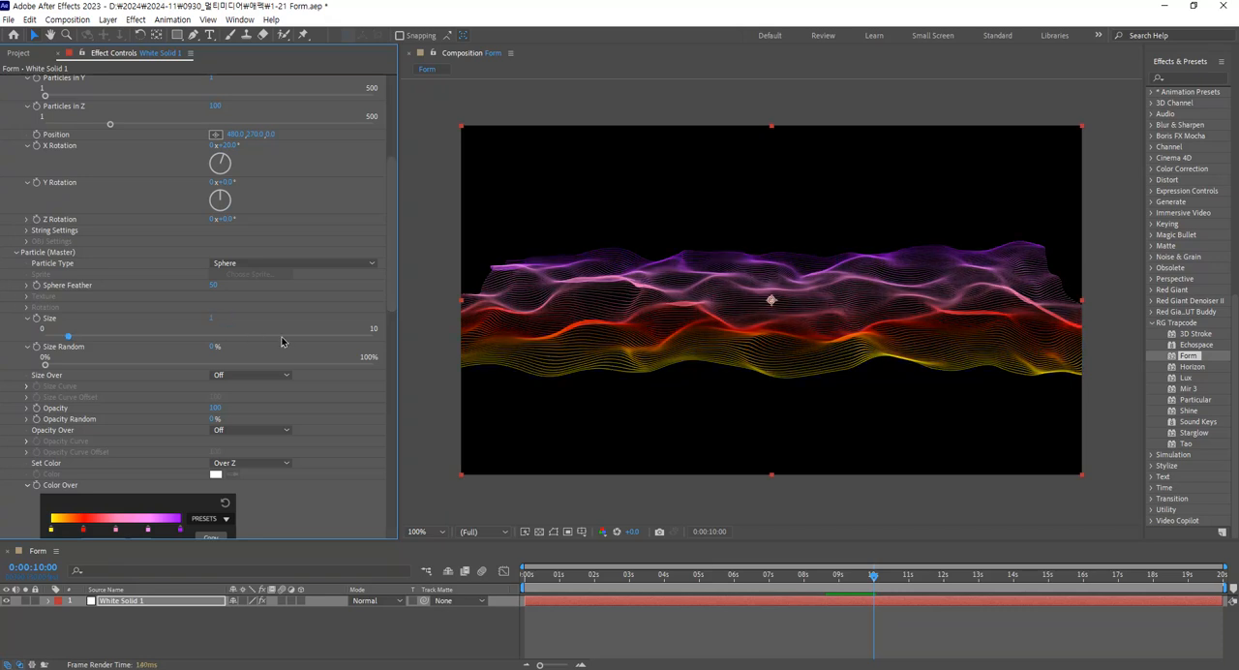
{"action": "left_click", "coordinate": [213, 319]}
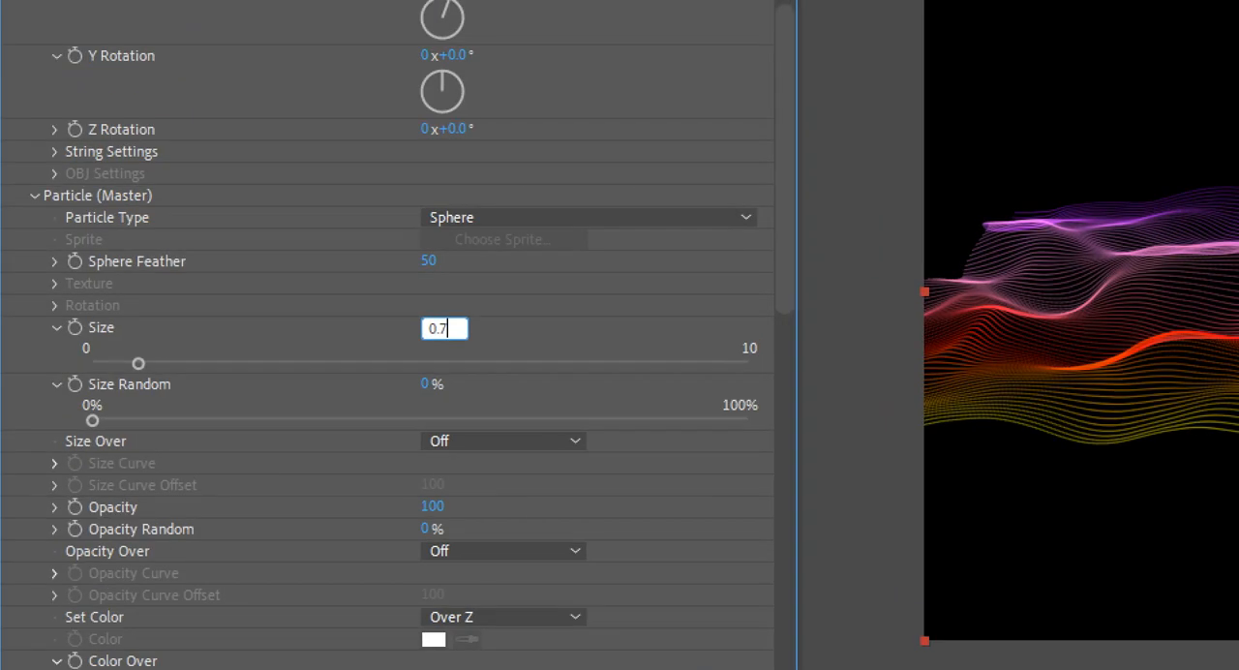
{"action": "key", "text": "Return"}
Set the base form's Particles in Z to 150 and preview the animation.
{"action": "scroll", "coordinate": [290, 296], "scroll_direction": "up", "scroll_amount": 5}
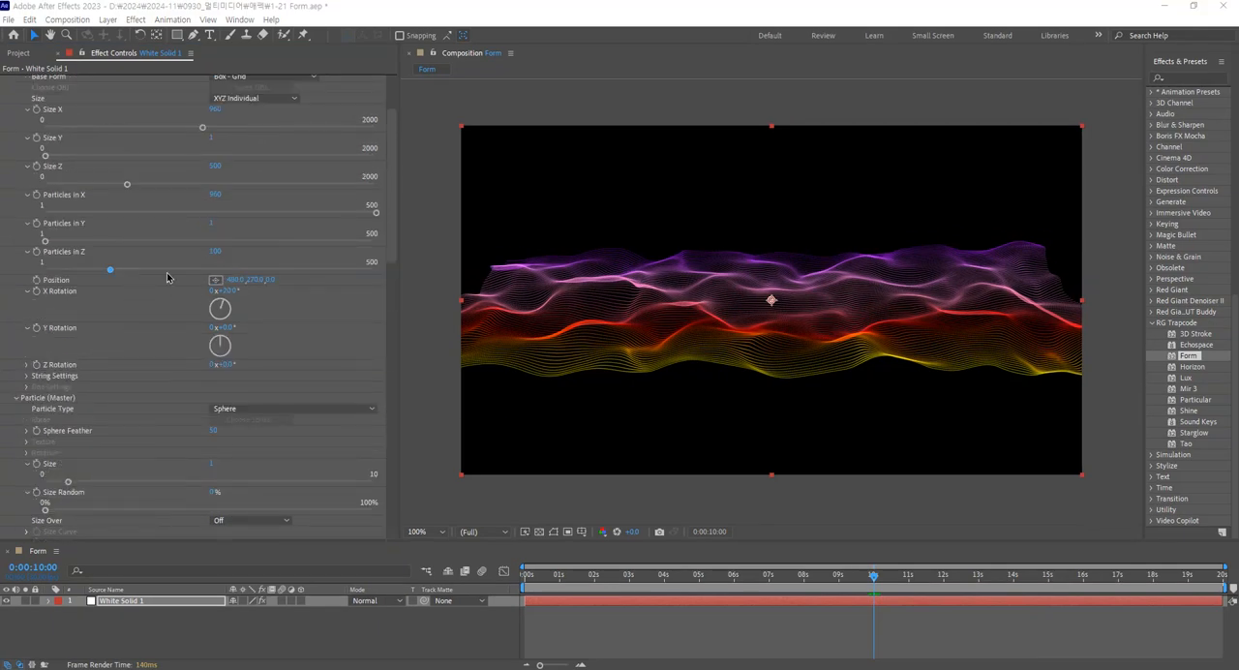
{"action": "left_click", "coordinate": [215, 250]}
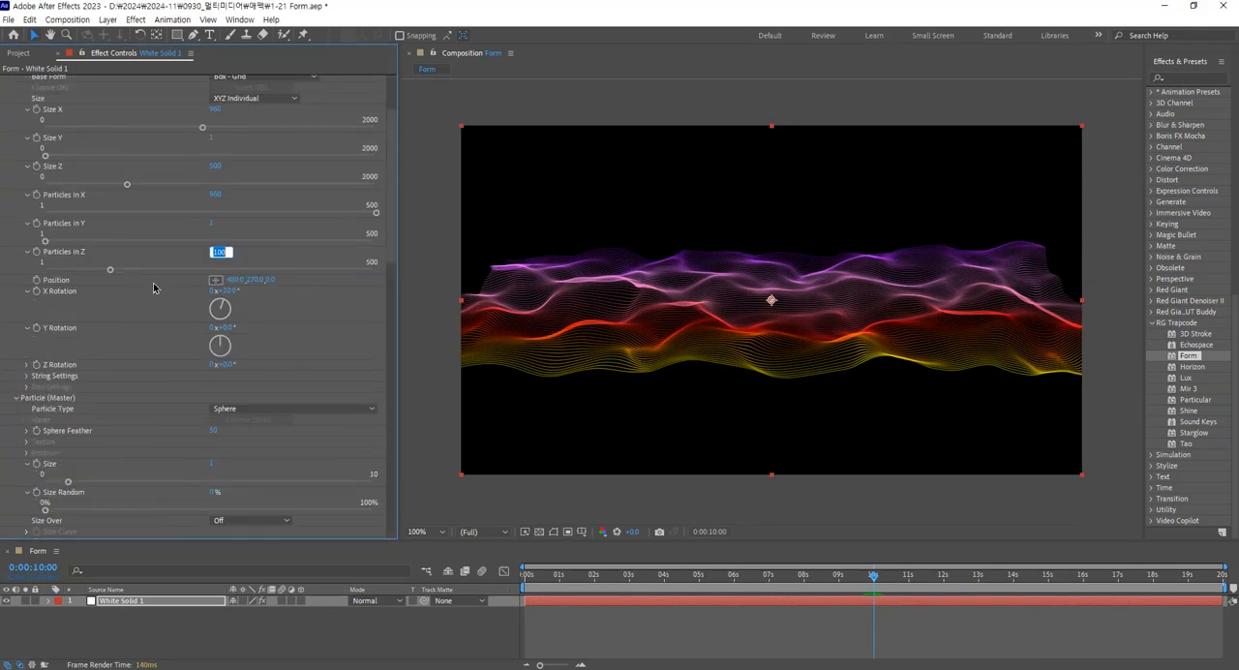
{"action": "type", "text": "150"}
{"action": "key", "text": "Return"}
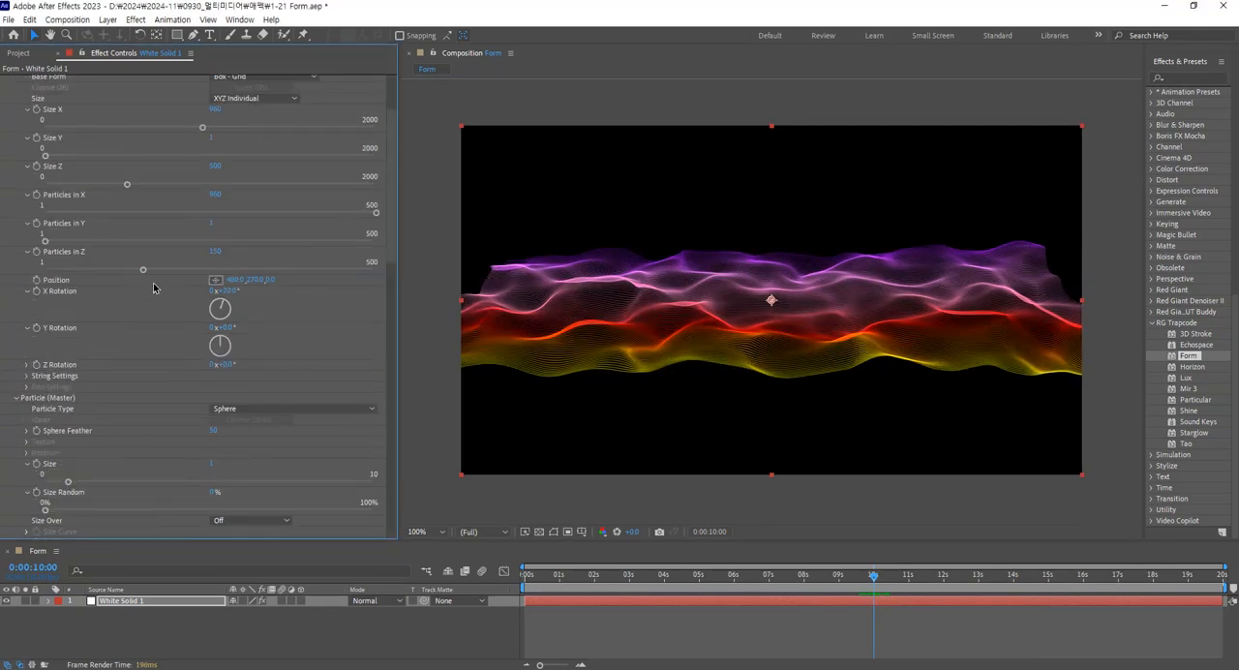
{"action": "key", "text": "space"}
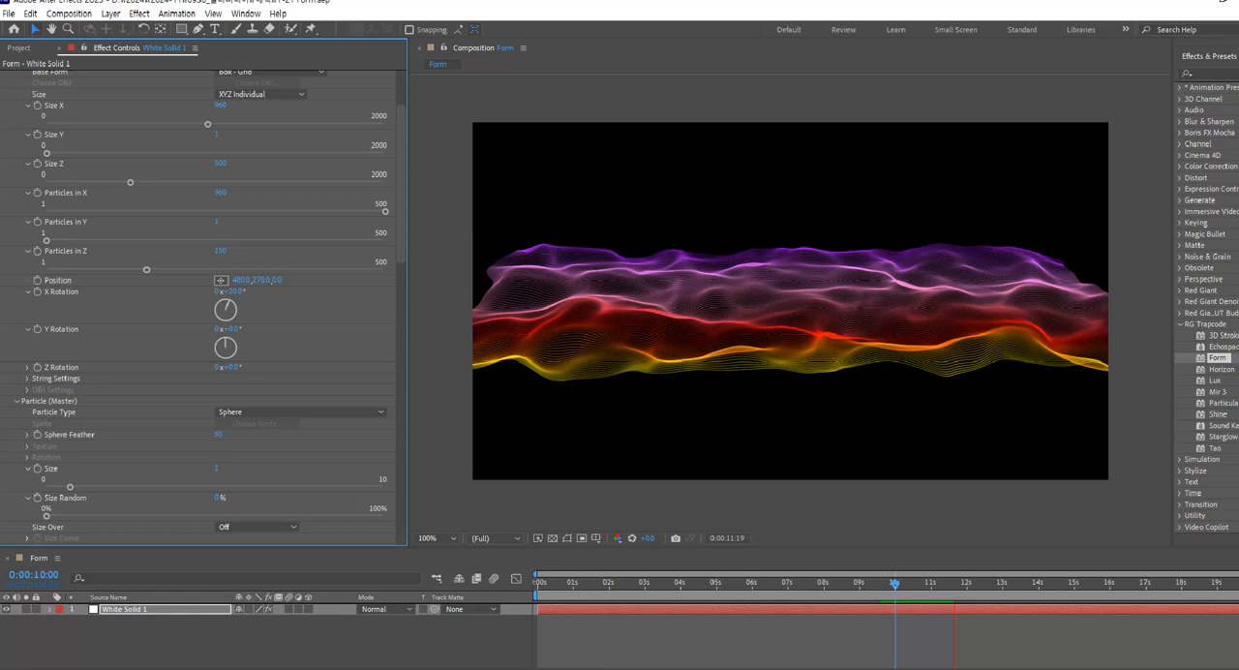
Try the Add blend mode on the particles and set Blend Mode to Screen.
{"action": "left_click_drag", "start_coordinate": [393, 243], "coordinate": [390, 305]}
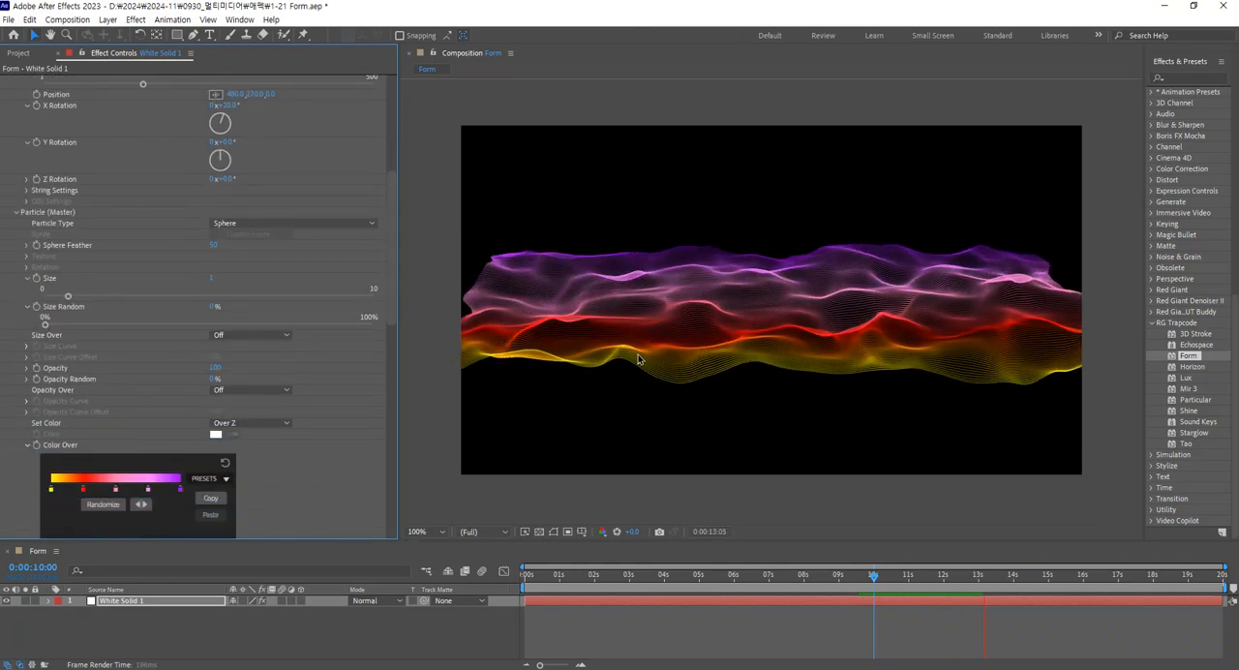
{"action": "scroll", "coordinate": [330, 391], "scroll_direction": "down", "scroll_amount": 3}
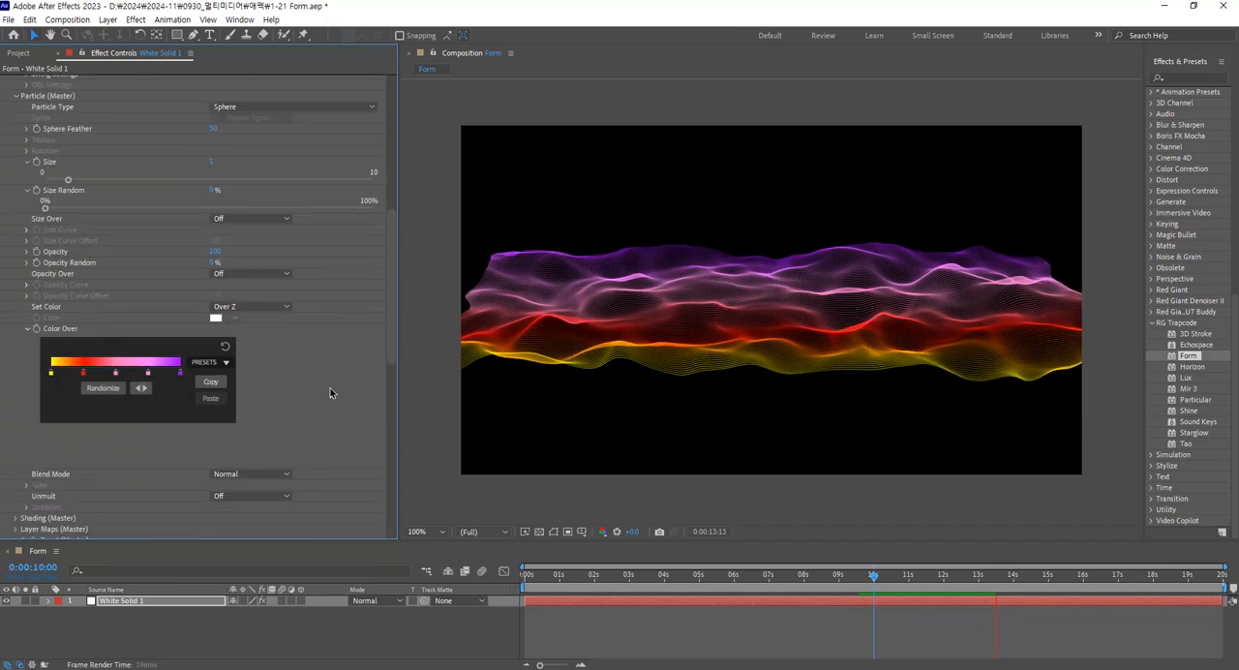
{"action": "scroll", "coordinate": [330, 391], "scroll_direction": "down", "scroll_amount": 2}
{"action": "left_click", "coordinate": [272, 389]}
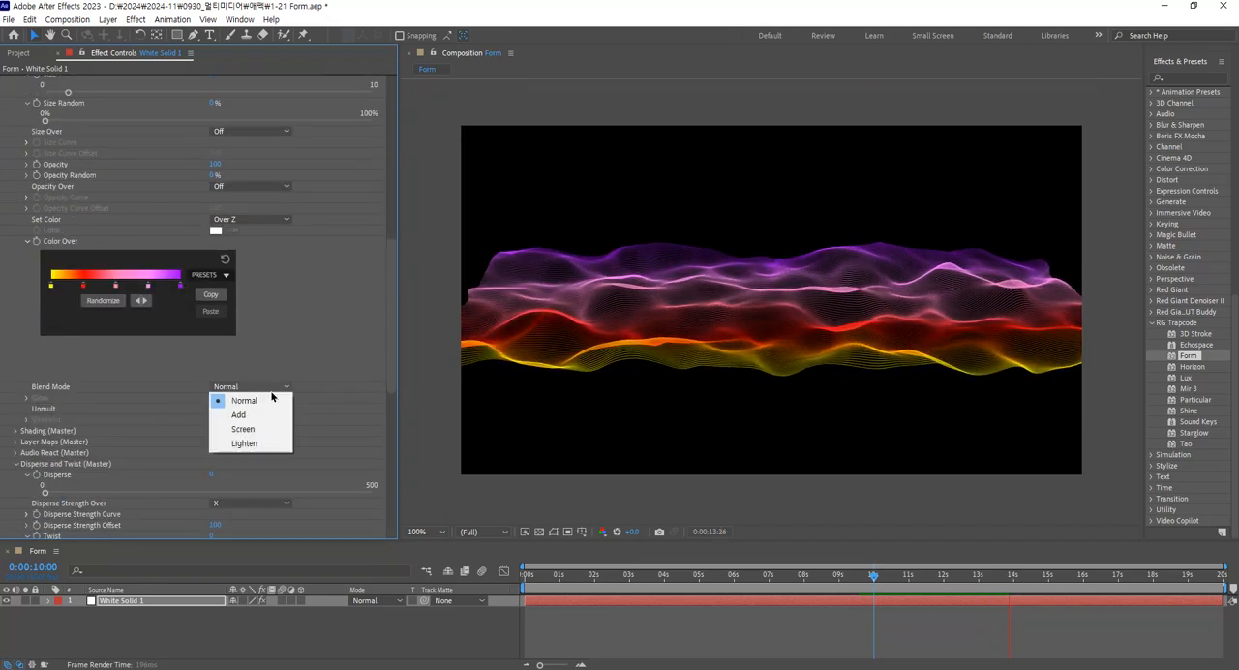
{"action": "left_click", "coordinate": [268, 415]}
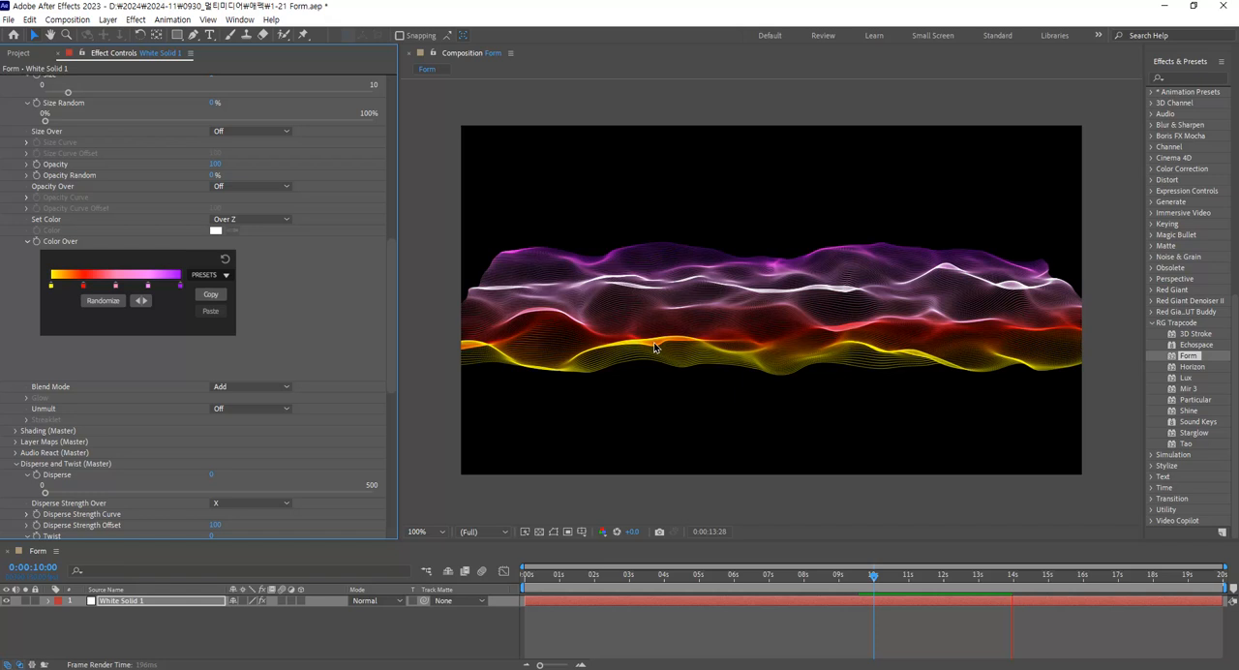
{"action": "left_click", "coordinate": [288, 388]}
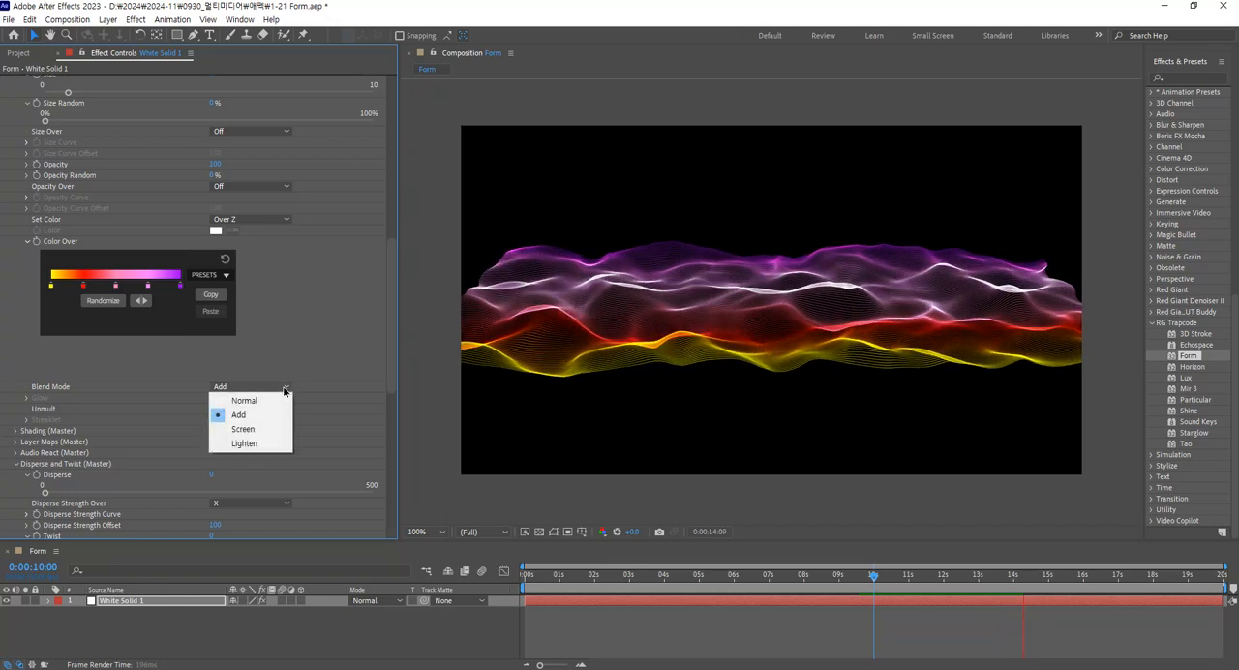
{"action": "left_click", "coordinate": [272, 428]}
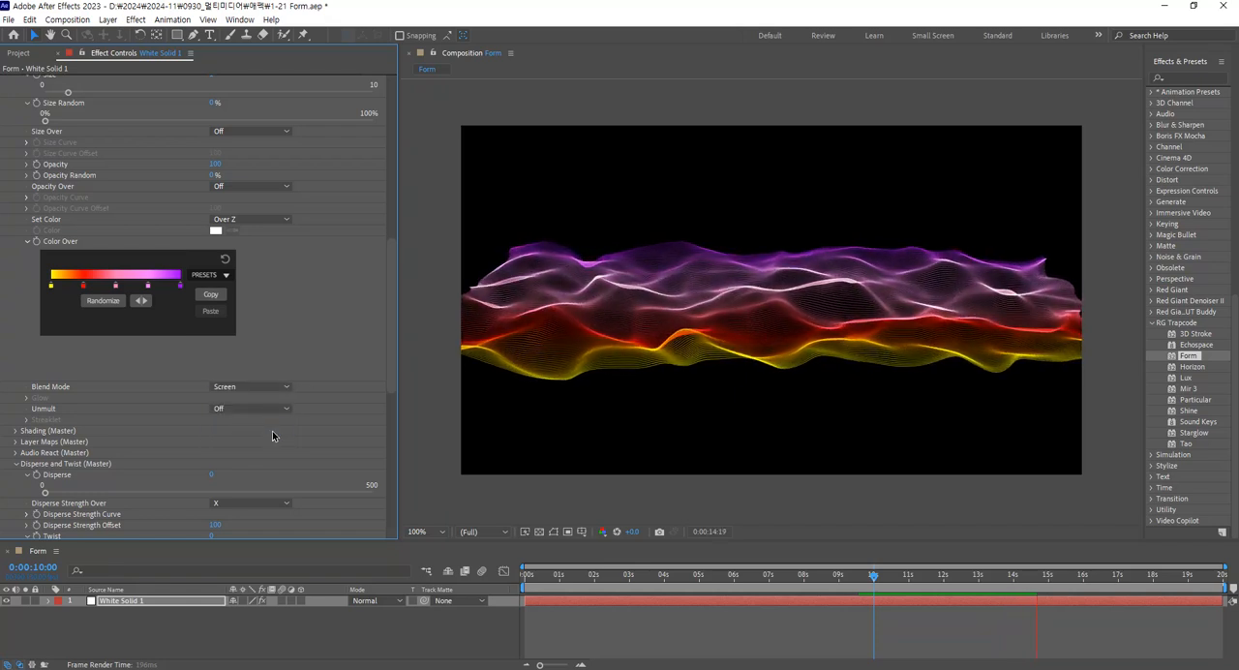
{"action": "left_click", "coordinate": [276, 387]}
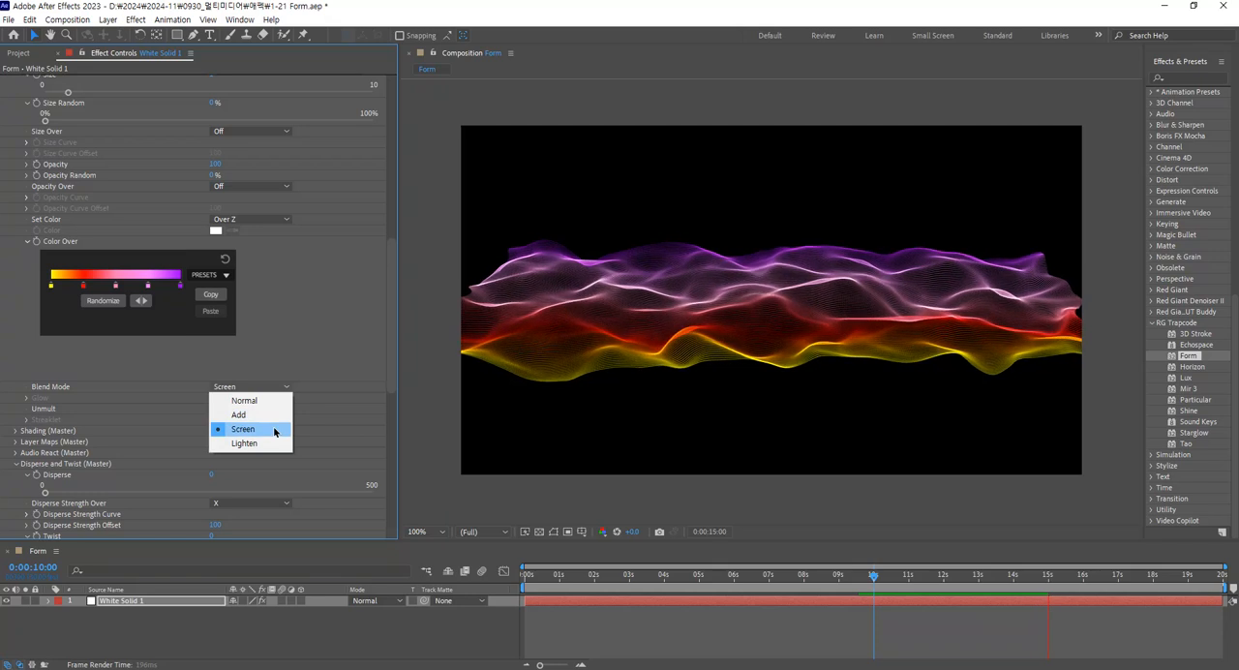
{"action": "left_click", "coordinate": [275, 431]}
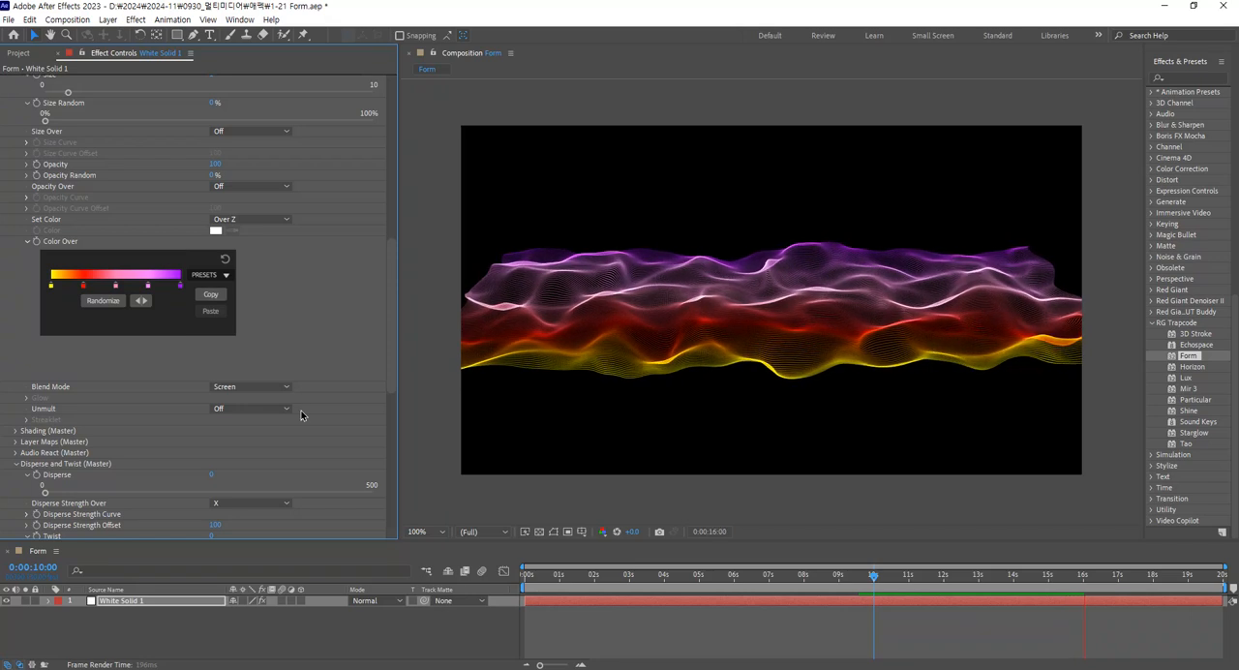
Set the Fractal Field's Displace to 60.
{"action": "left_click_drag", "start_coordinate": [392, 282], "coordinate": [379, 335]}
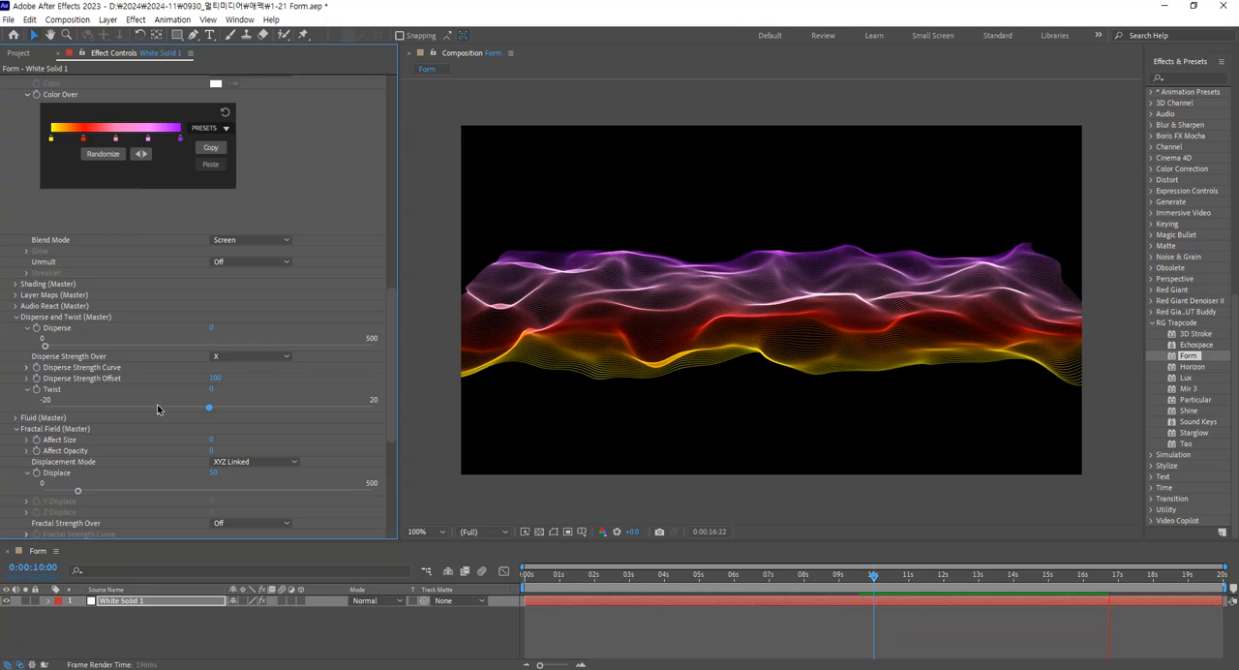
{"action": "scroll", "coordinate": [157, 406], "scroll_direction": "down", "scroll_amount": 2}
{"action": "scroll", "coordinate": [157, 410], "scroll_direction": "down", "scroll_amount": 2}
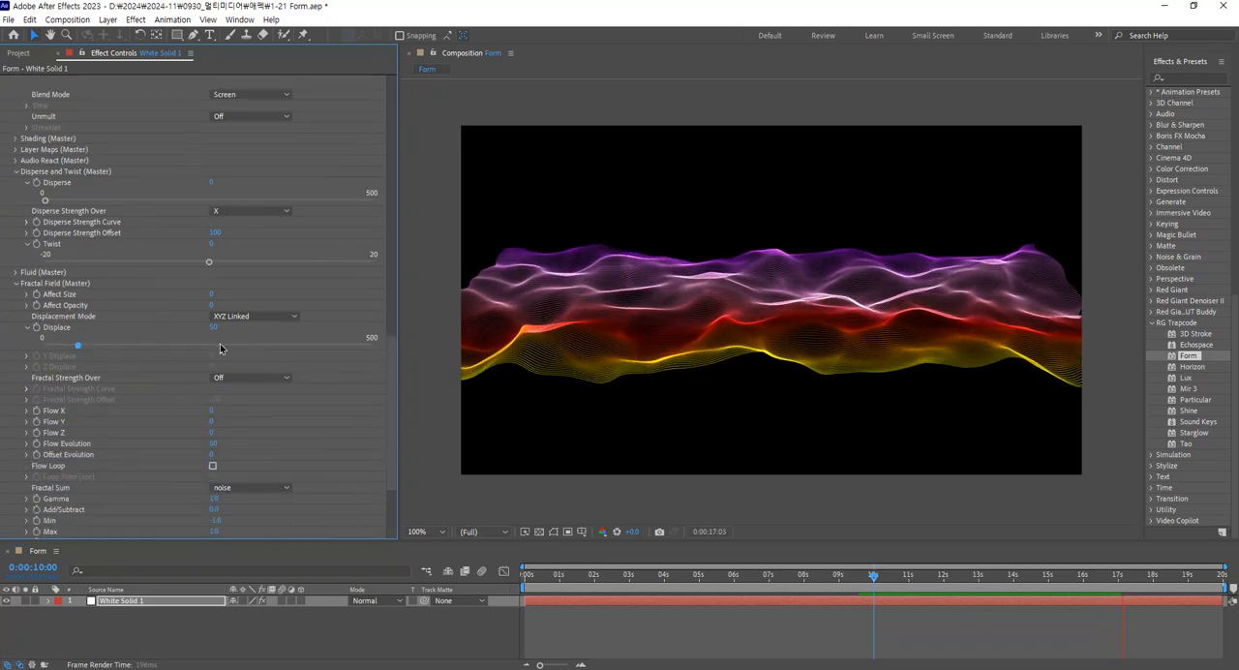
{"action": "left_click", "coordinate": [214, 327]}
{"action": "type", "text": "60"}
{"action": "key", "text": "Return"}
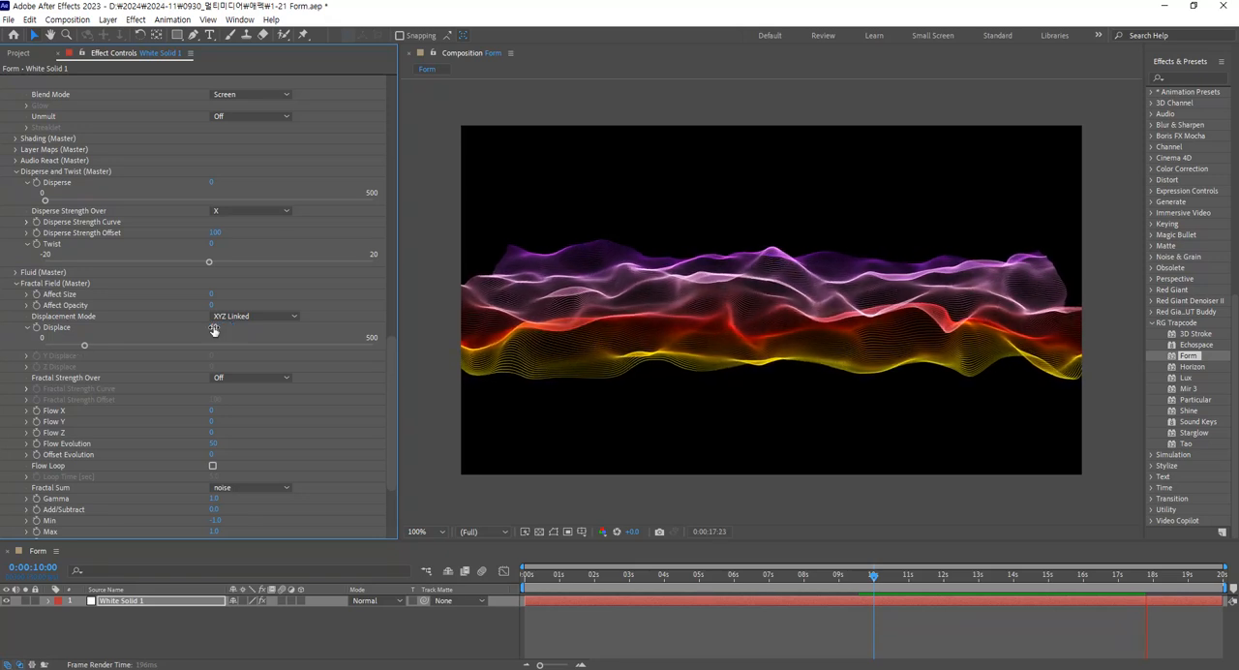
Set the Fractal Field's Flow X to 50.
{"action": "left_click", "coordinate": [26, 410]}
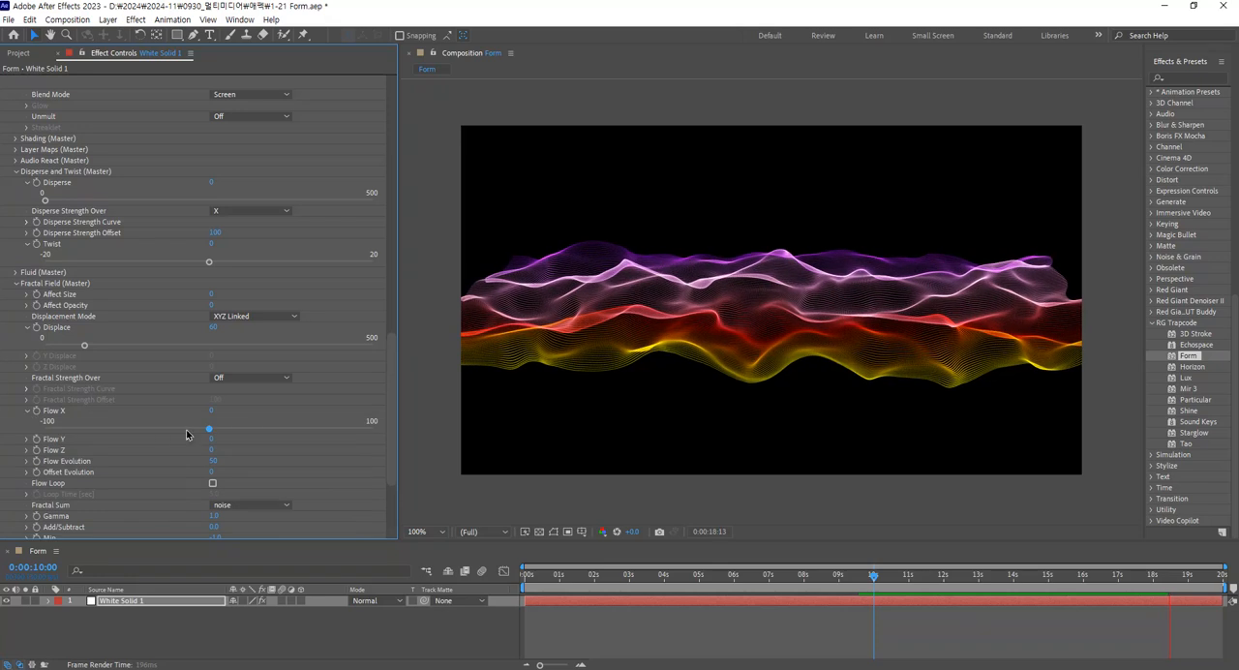
{"action": "left_click", "coordinate": [289, 429]}
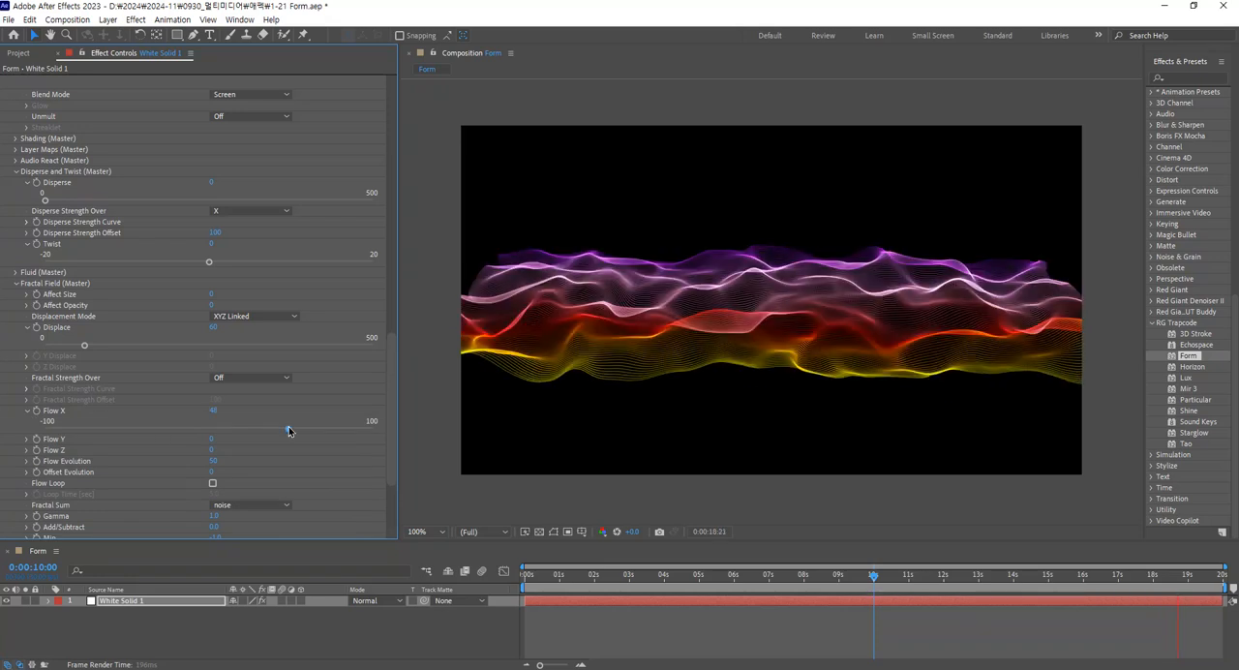
{"action": "left_click", "coordinate": [215, 412]}
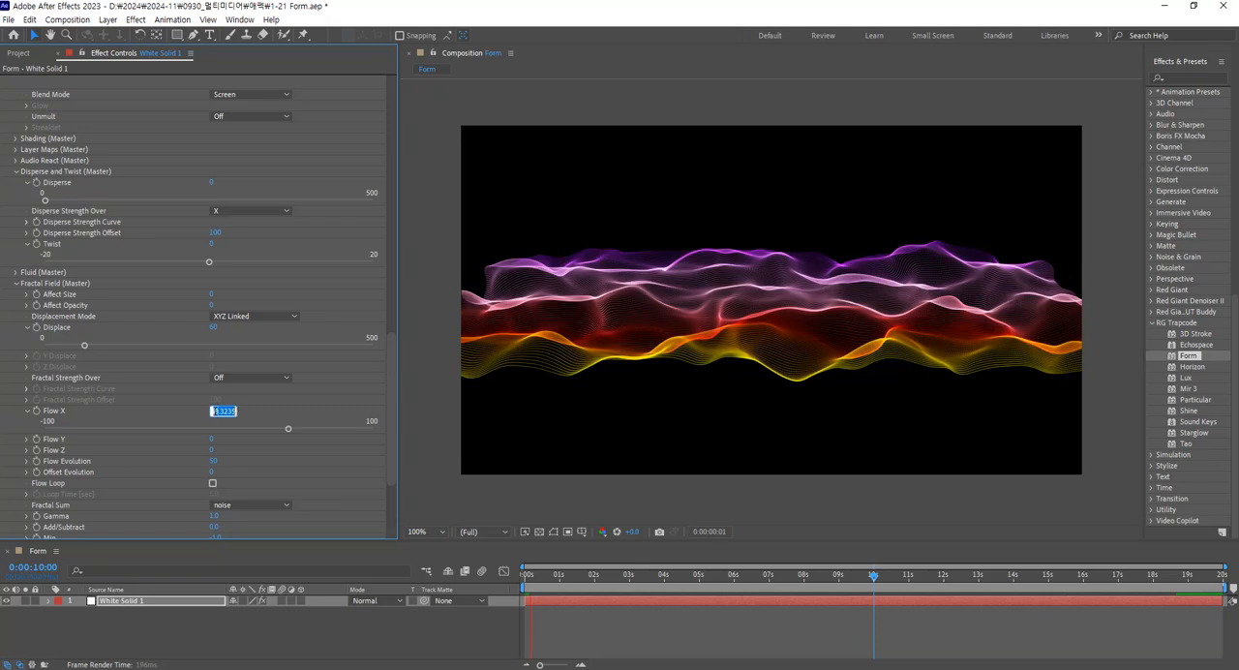
{"action": "type", "text": "50"}
{"action": "key", "text": "Return"}
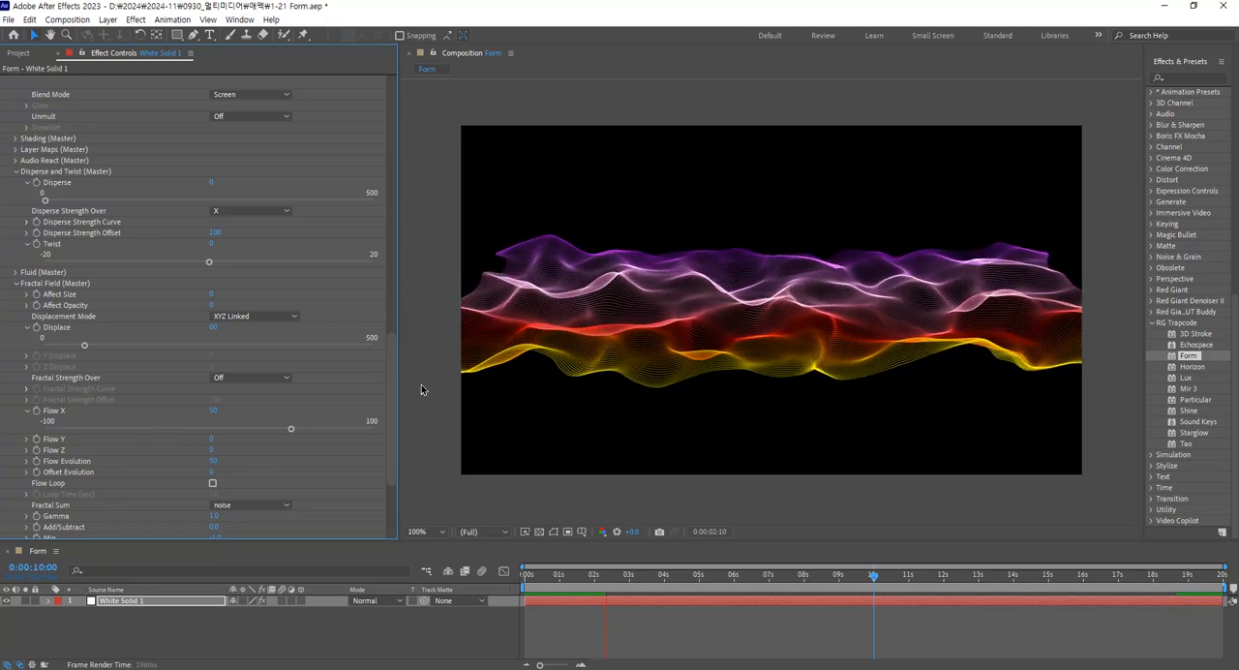
Set the Fractal Field's Flow Z to -50 and preview the animation from around the four-second mark.
{"action": "left_click", "coordinate": [26, 450]}
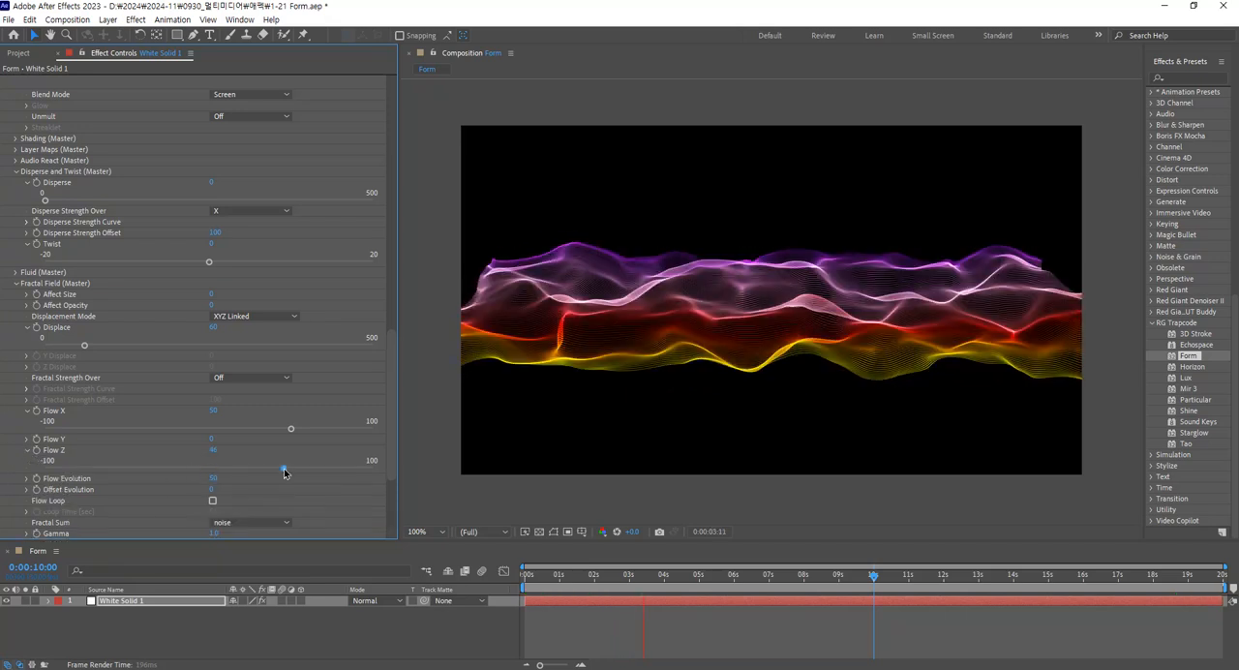
{"action": "left_click", "coordinate": [129, 468]}
{"action": "left_click", "coordinate": [225, 451]}
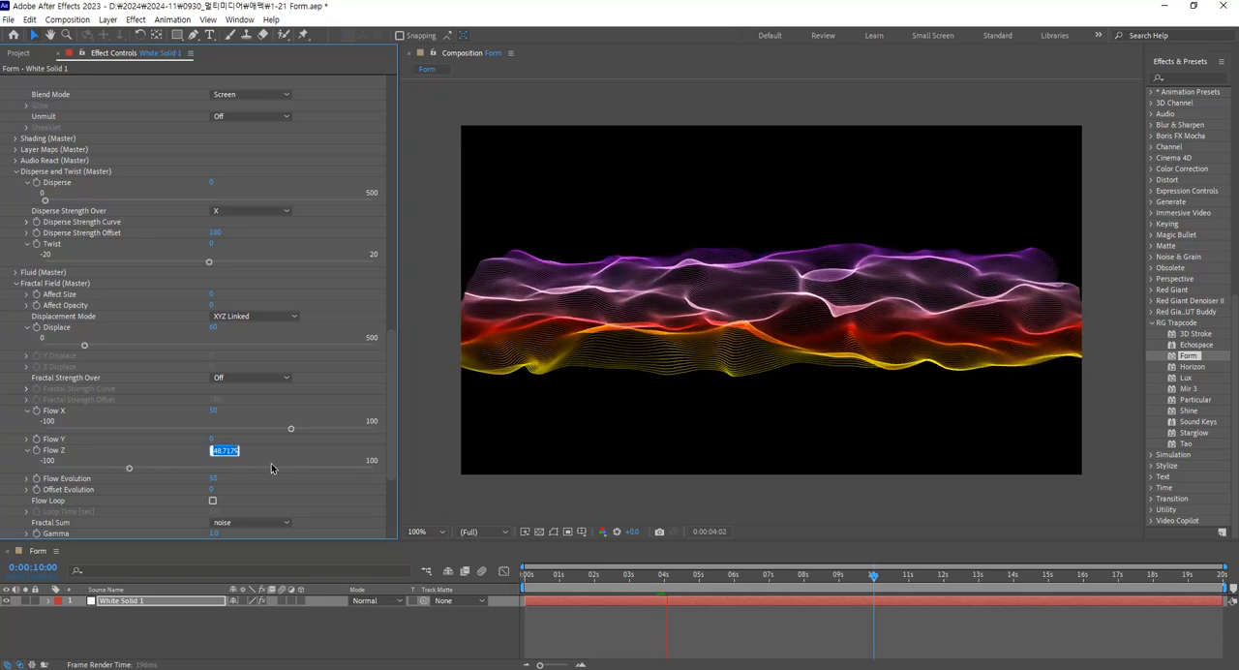
{"action": "type", "text": "-50"}
{"action": "key", "text": "Return"}
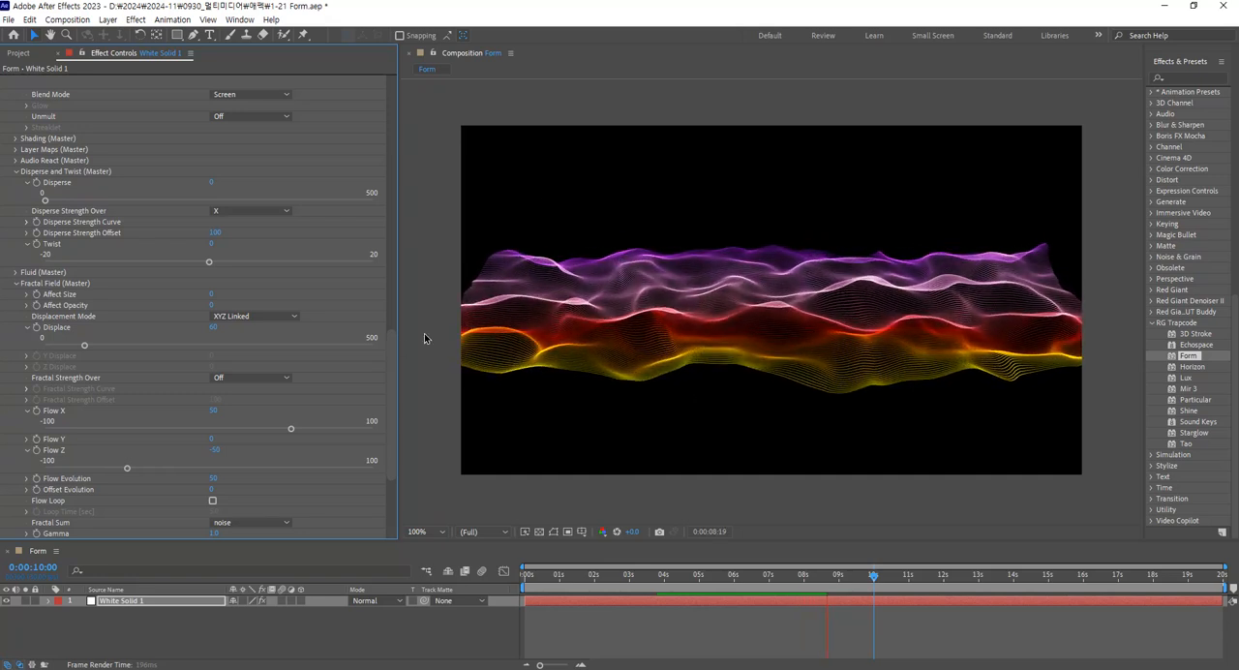
{"action": "left_click", "coordinate": [668, 578]}
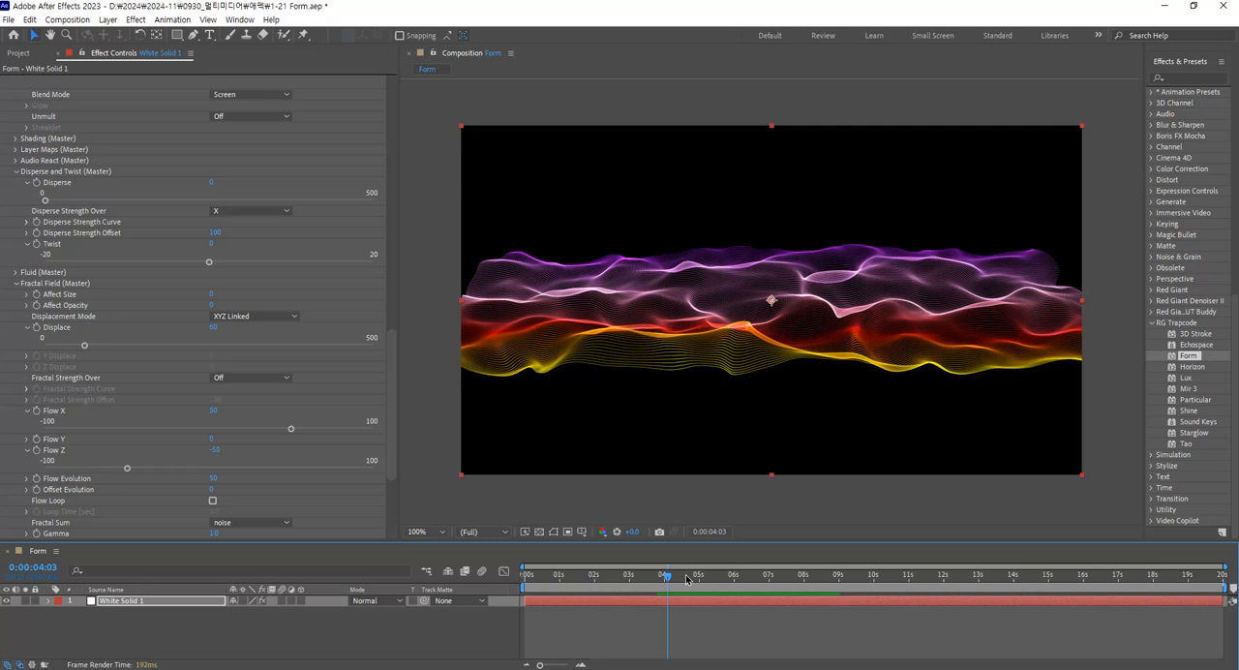
{"action": "left_click", "coordinate": [686, 578]}
{"action": "key", "text": "space"}
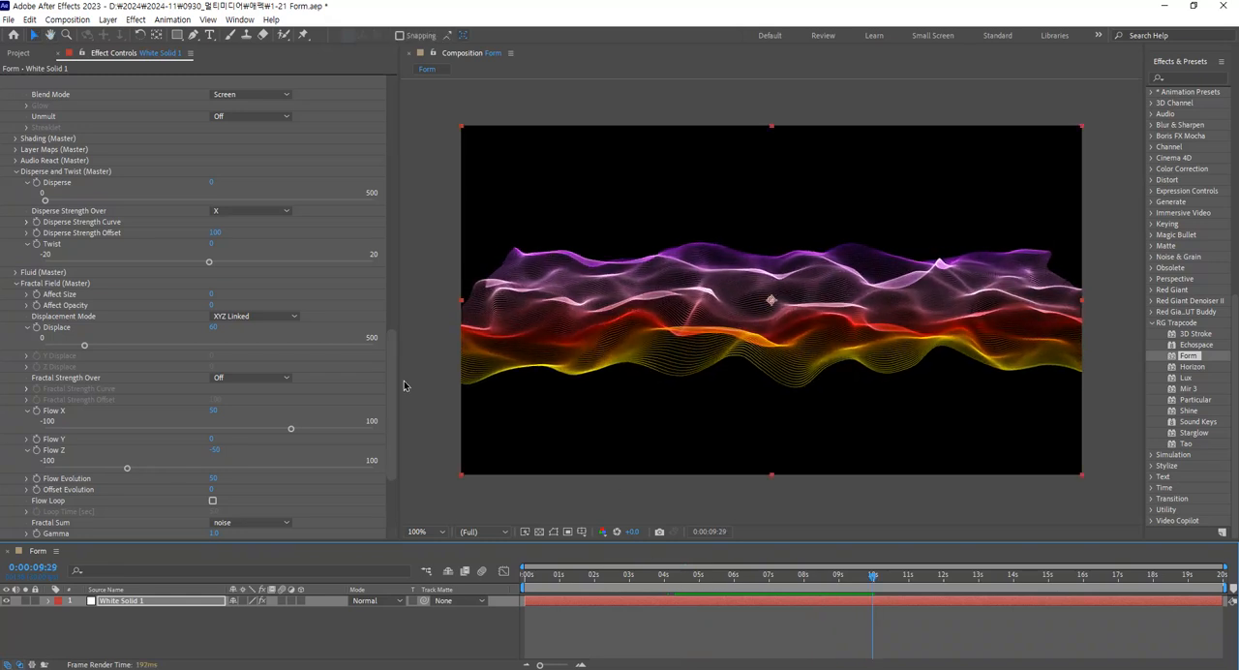
Try a base form Size Z of 800, then compare larger depths of about 1396 and 947.
{"action": "left_click_drag", "start_coordinate": [391, 369], "coordinate": [394, 136]}
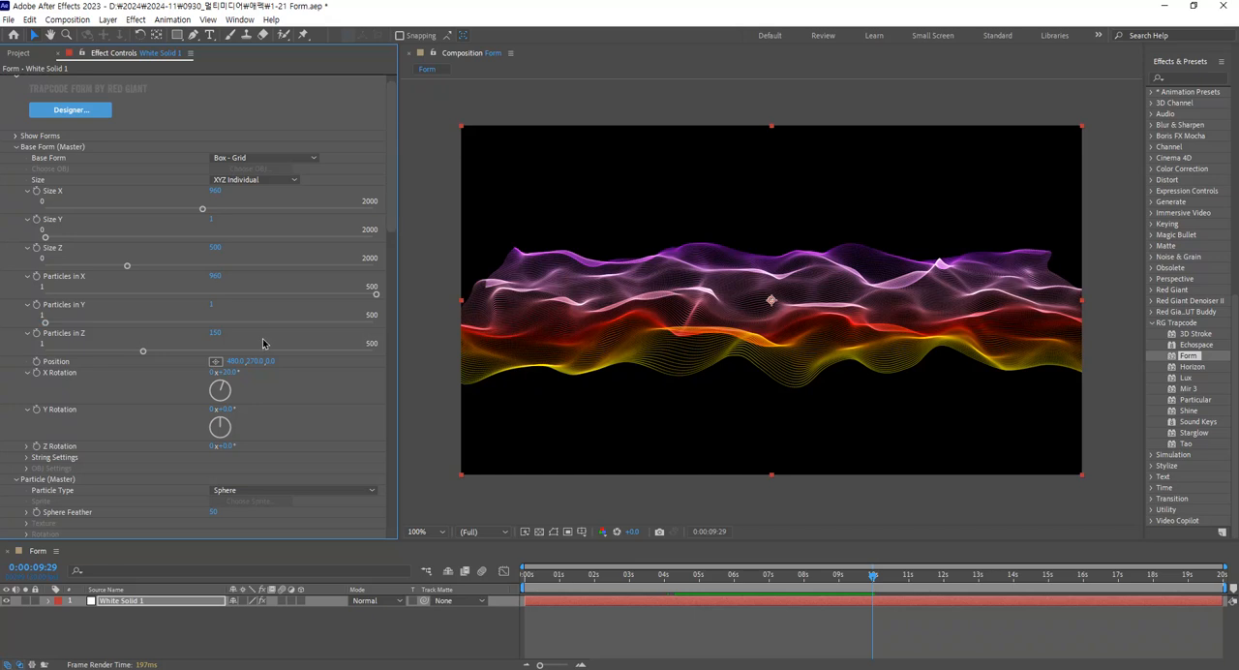
{"action": "left_click", "coordinate": [216, 333]}
{"action": "left_click", "coordinate": [217, 248]}
{"action": "type", "text": "800"}
{"action": "key", "text": "Return"}
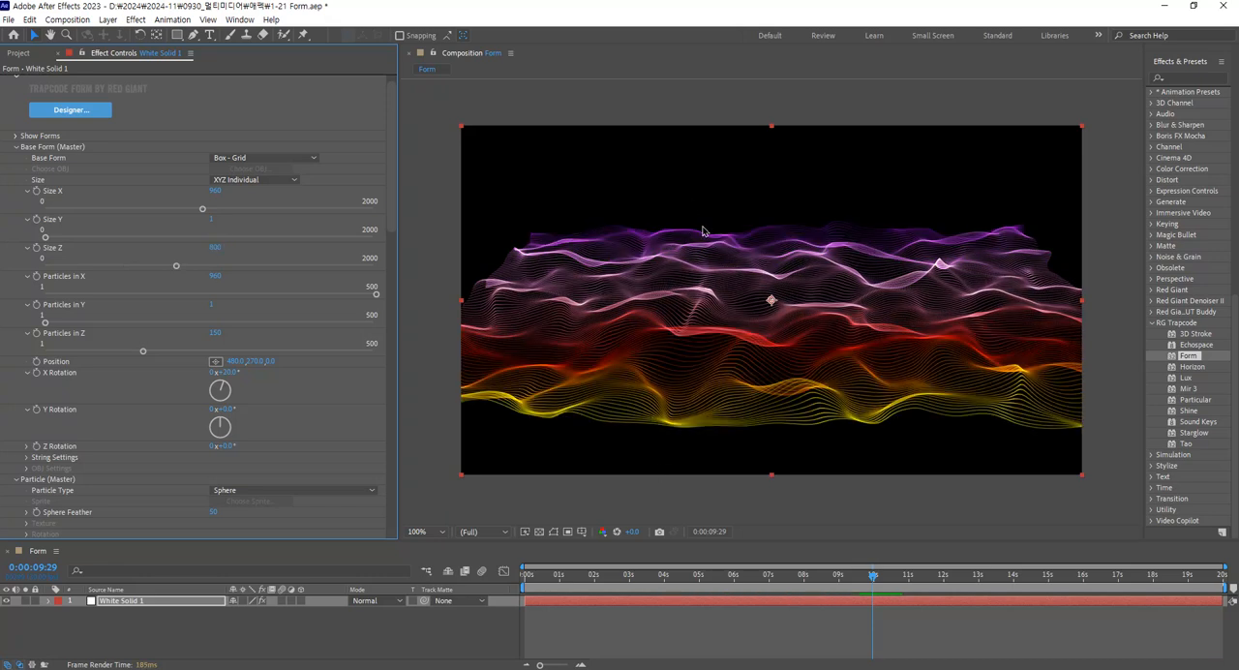
{"action": "left_click", "coordinate": [218, 267]}
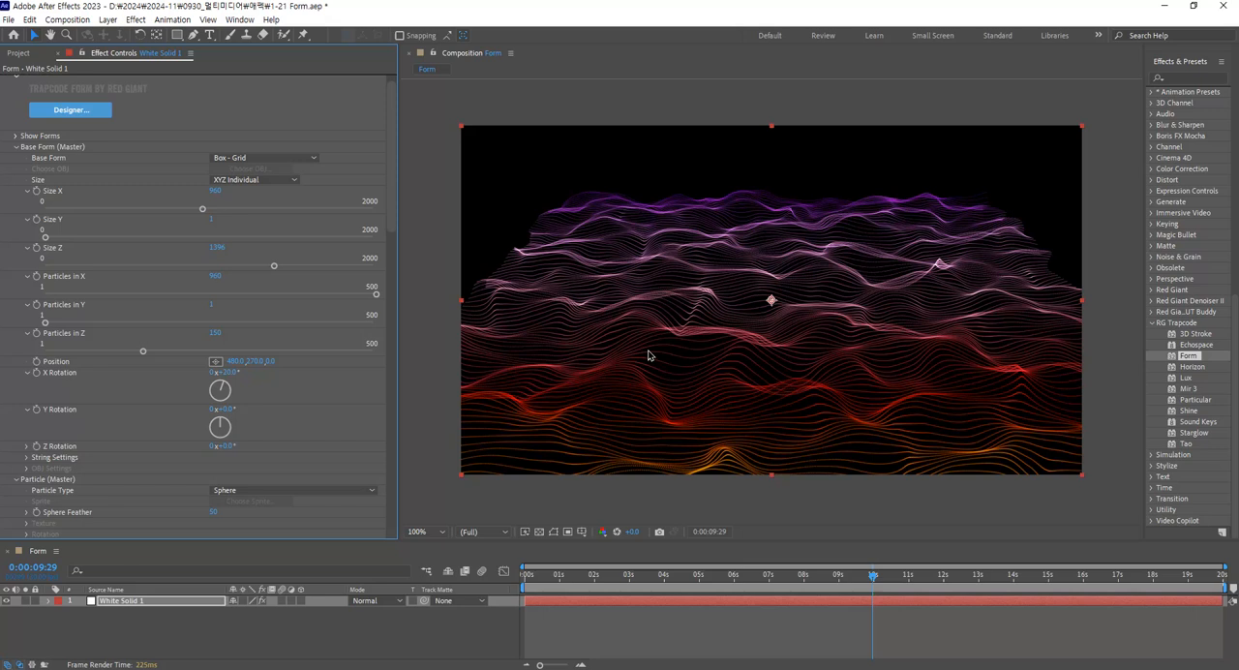
{"action": "left_click", "coordinate": [202, 266]}
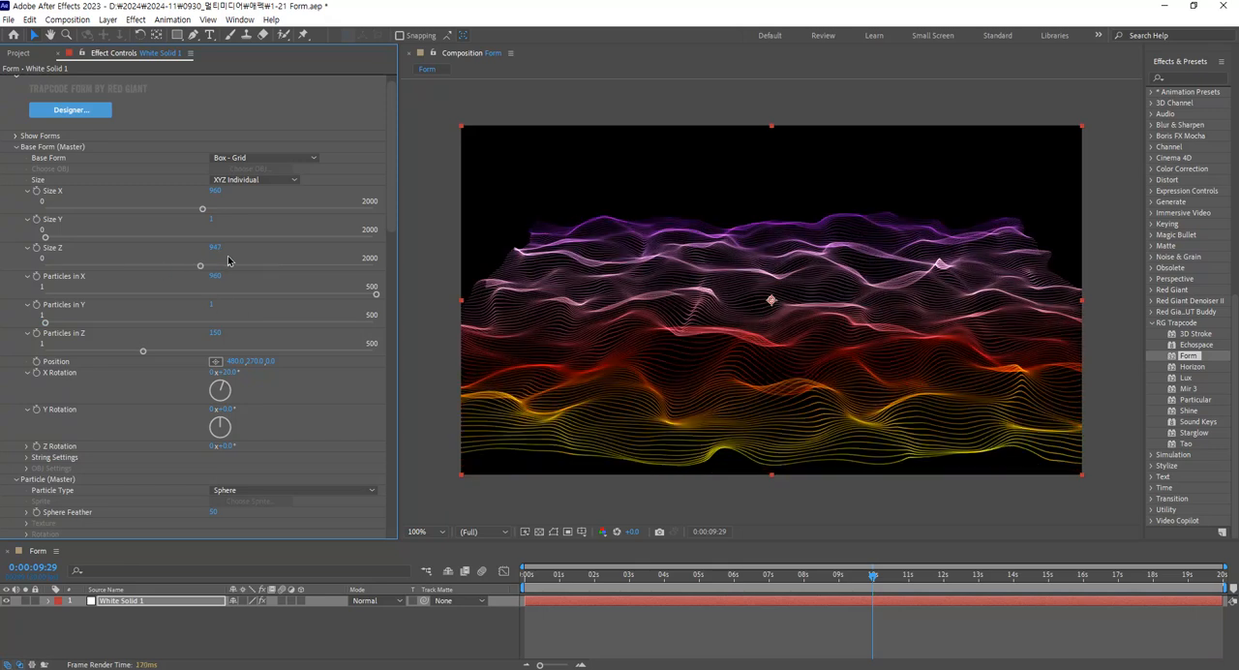
Set the base form's Size Z to 600.
{"action": "left_click", "coordinate": [215, 248]}
{"action": "type", "text": "500"}
{"action": "key", "text": "Return"}
{"action": "left_click", "coordinate": [215, 248]}
{"action": "type", "text": "600"}
{"action": "key", "text": "Return"}
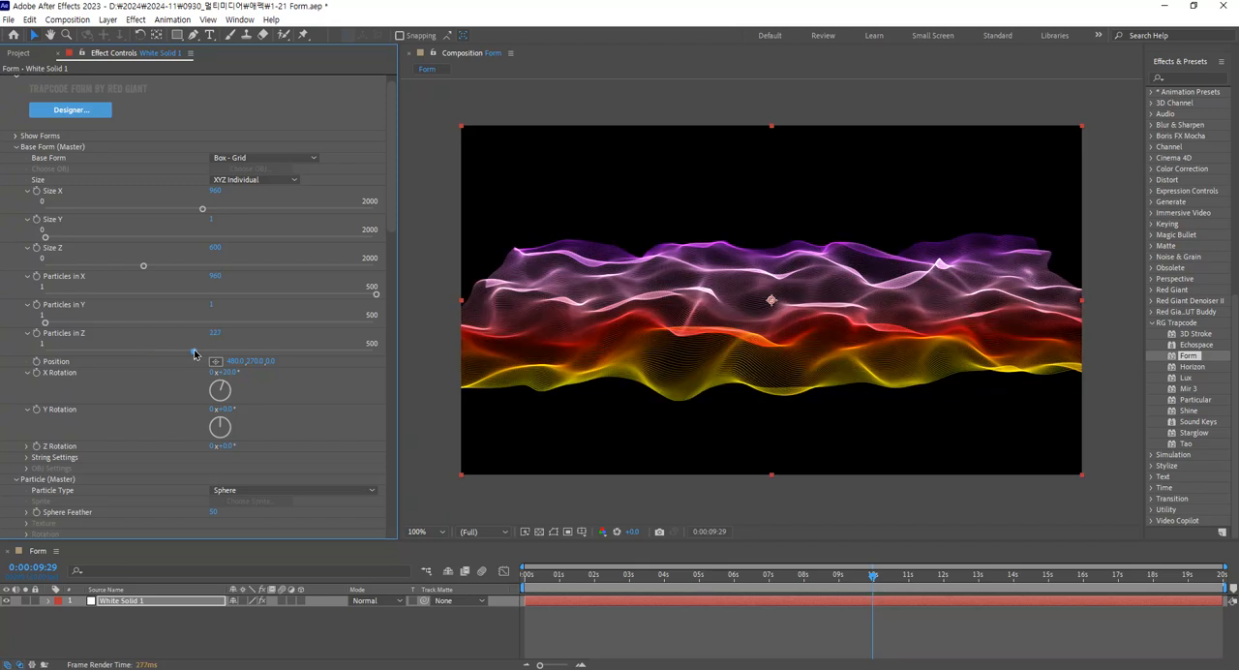
Try 250 Particles in Z for the base form, preview the animation and inspect the wave up close.
{"action": "left_click_drag", "start_coordinate": [194, 354], "coordinate": [225, 355]}
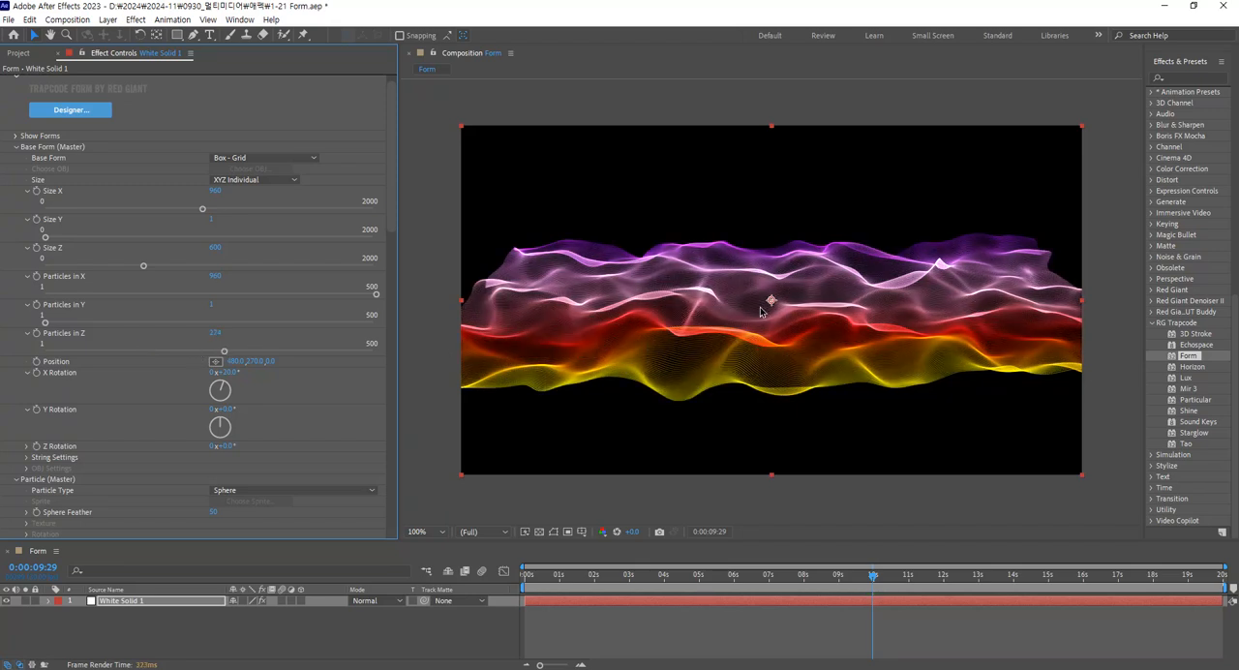
{"action": "left_click", "coordinate": [215, 333]}
{"action": "type", "text": "250"}
{"action": "key", "text": "Return"}
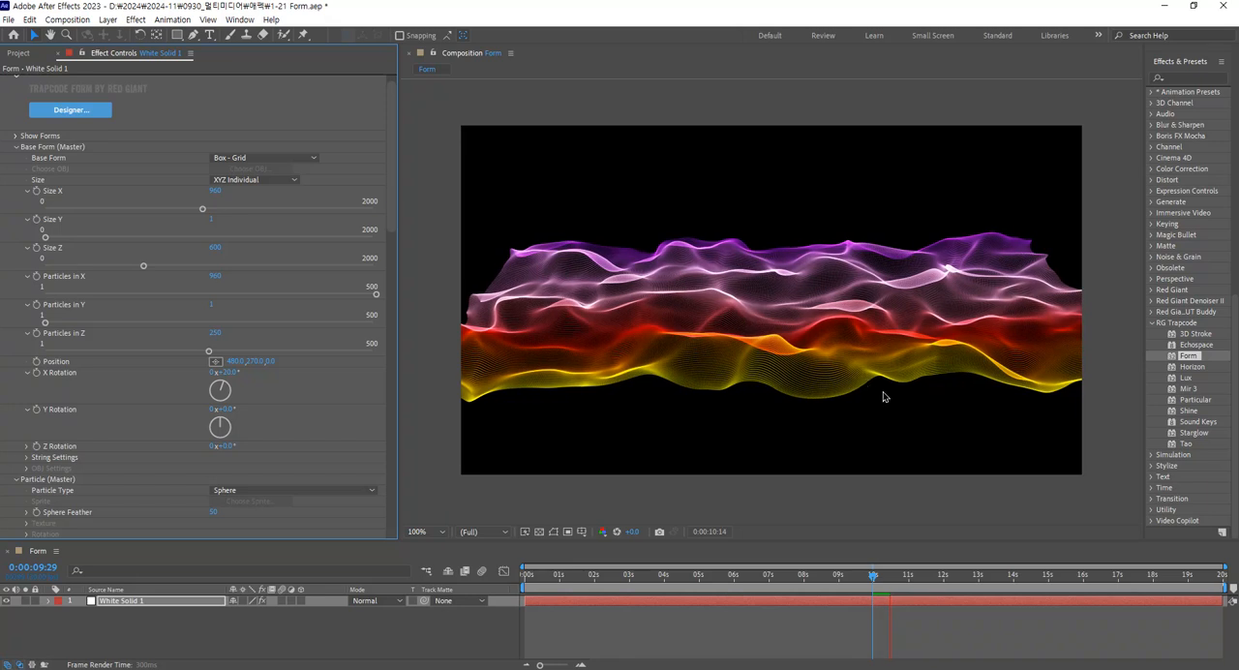
{"action": "key", "text": "space"}
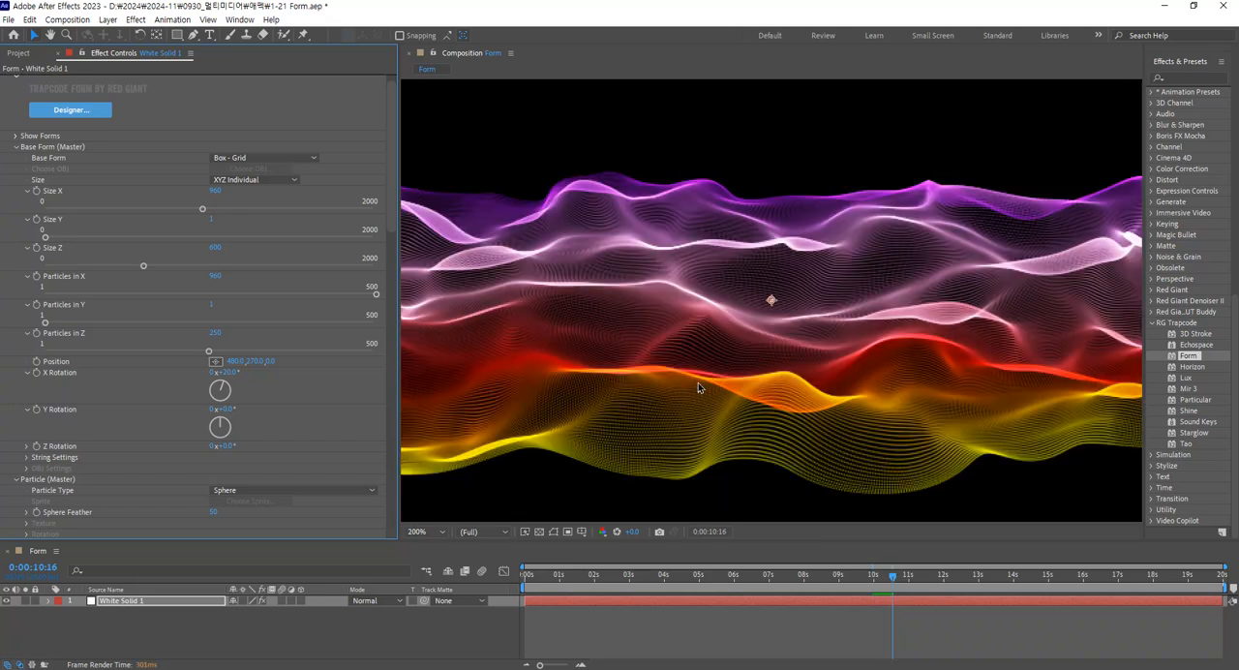
{"action": "key", "text": "space"}
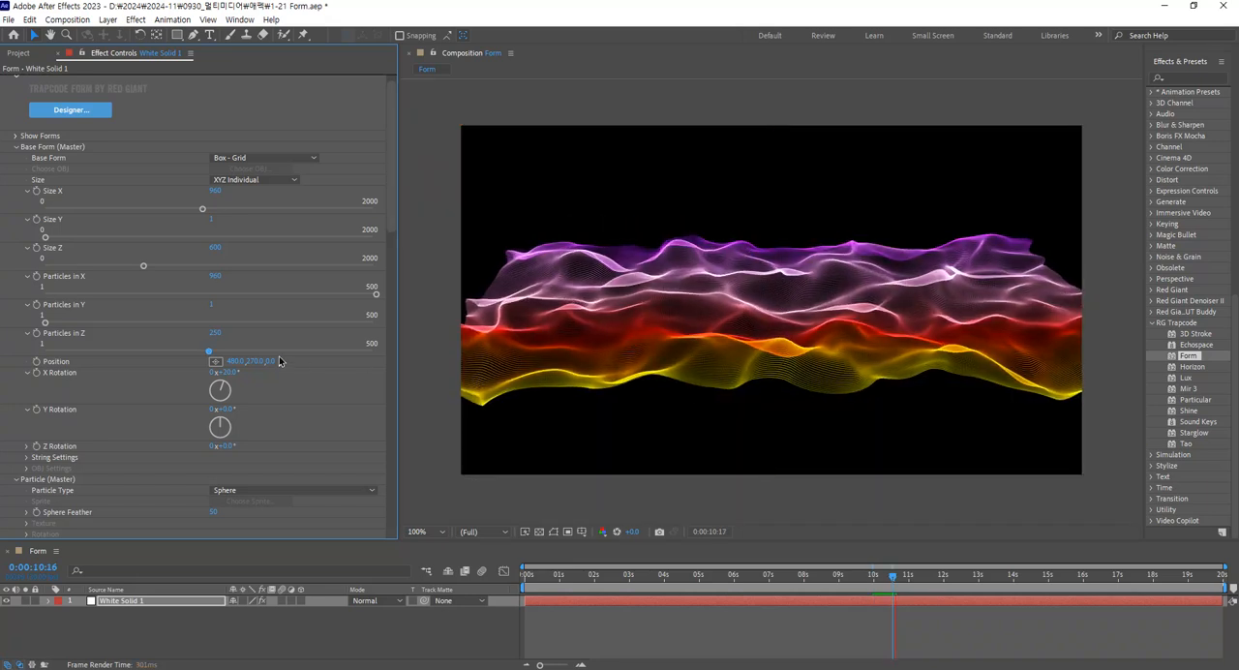
{"action": "key", "text": "space"}
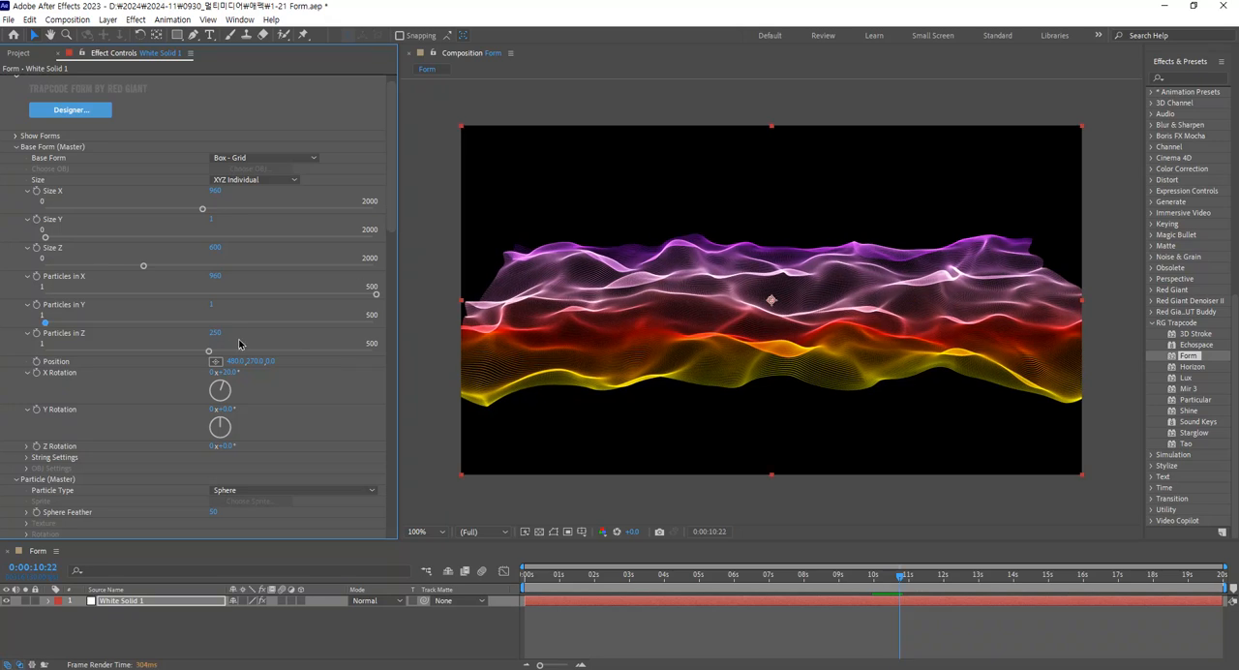
Set the base form's Particles in Z to 180.
{"action": "left_click", "coordinate": [216, 333]}
{"action": "type", "text": "180"}
{"action": "key", "text": "Return"}
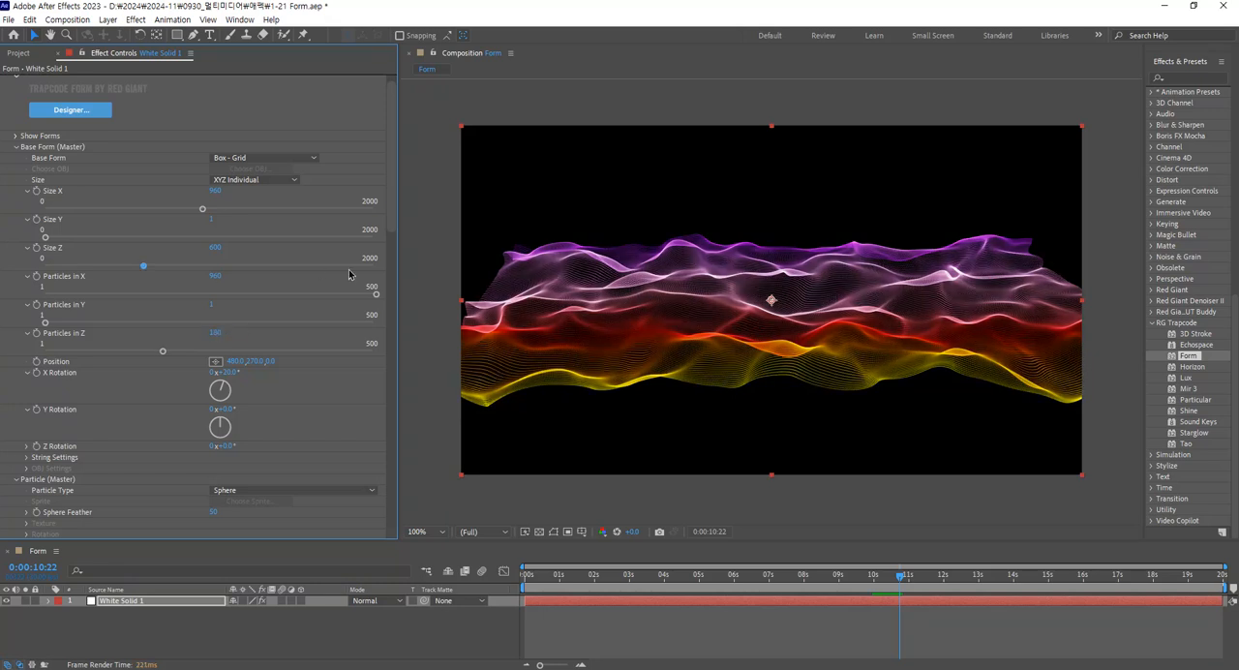
Try a Fractal Field Affect Size of 3 and preview the animation.
{"action": "left_click_drag", "start_coordinate": [392, 210], "coordinate": [384, 481]}
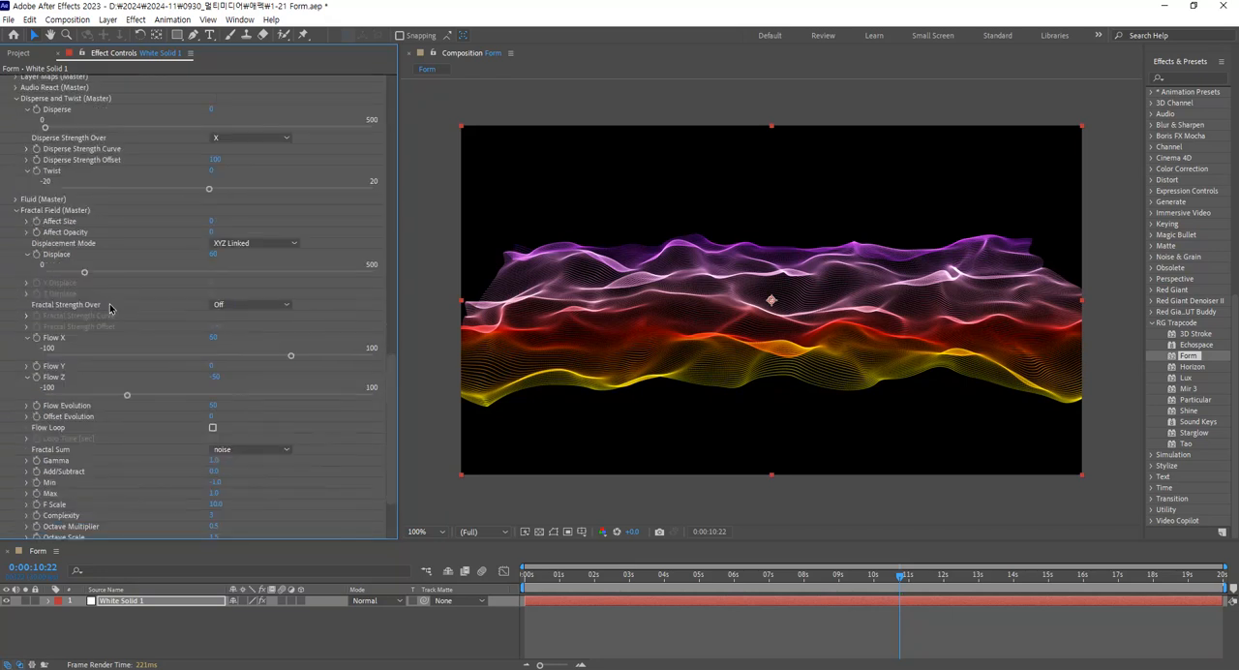
{"action": "left_click", "coordinate": [175, 344]}
{"action": "left_click", "coordinate": [26, 407]}
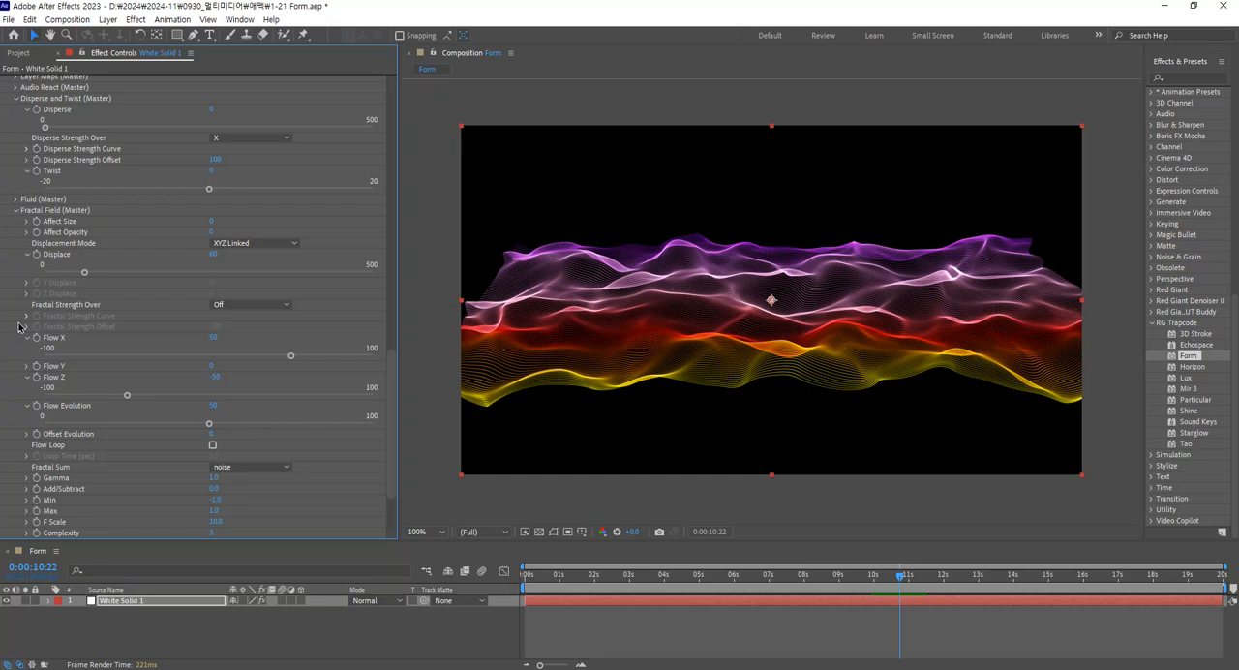
{"action": "scroll", "coordinate": [25, 298], "scroll_direction": "up", "scroll_amount": 1}
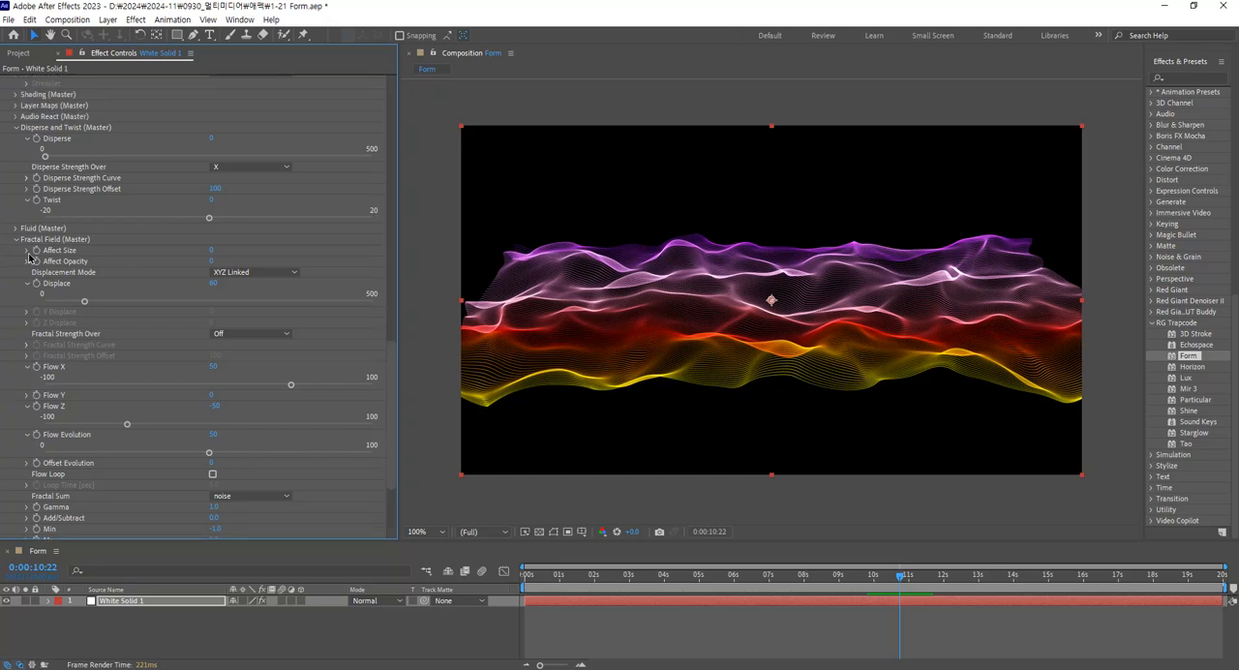
{"action": "left_click", "coordinate": [27, 251]}
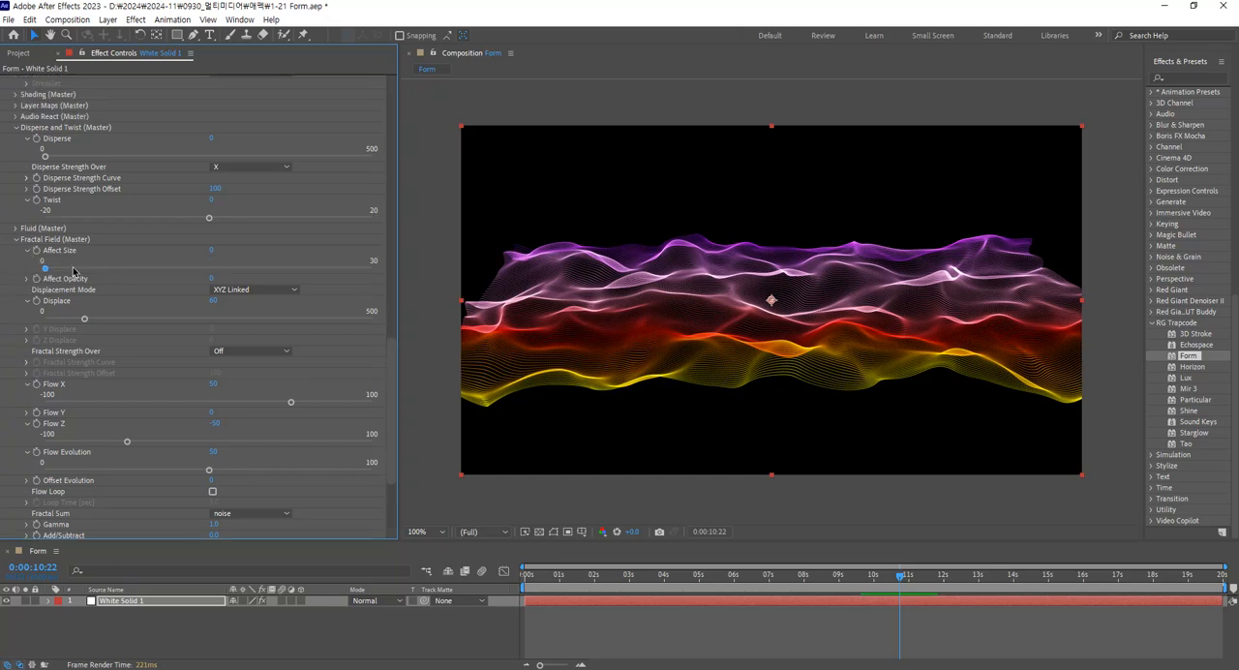
{"action": "left_click", "coordinate": [75, 270]}
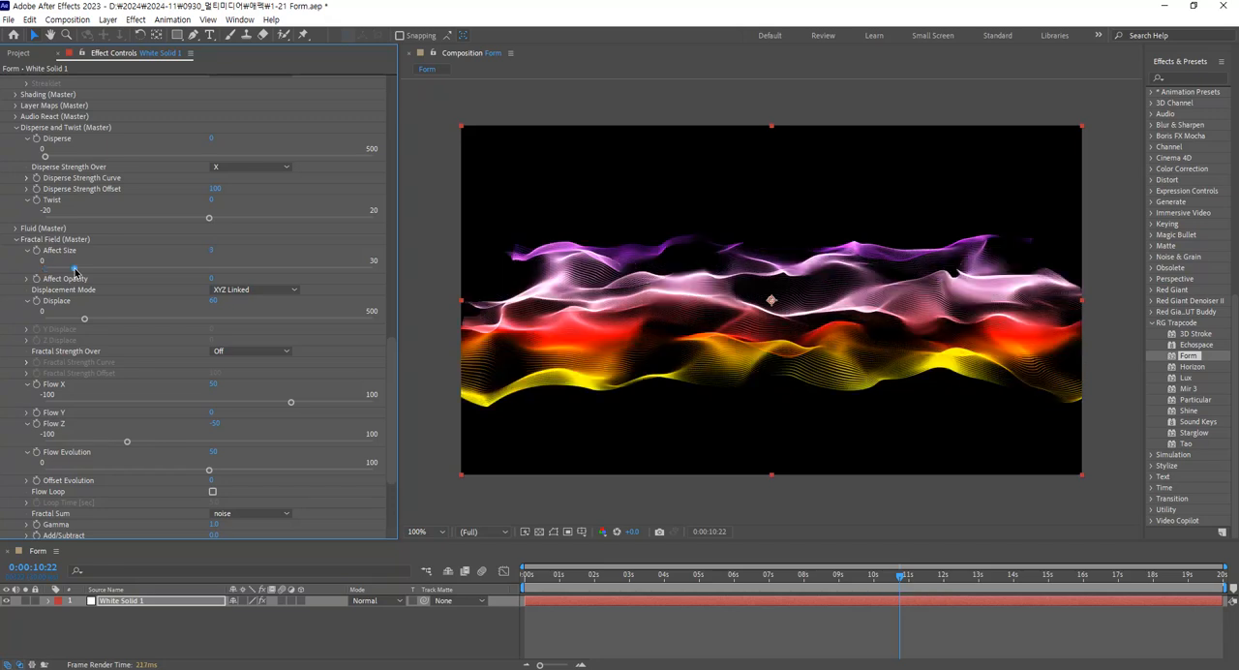
{"action": "left_click", "coordinate": [212, 250]}
{"action": "type", "text": "3"}
{"action": "key", "text": "Return"}
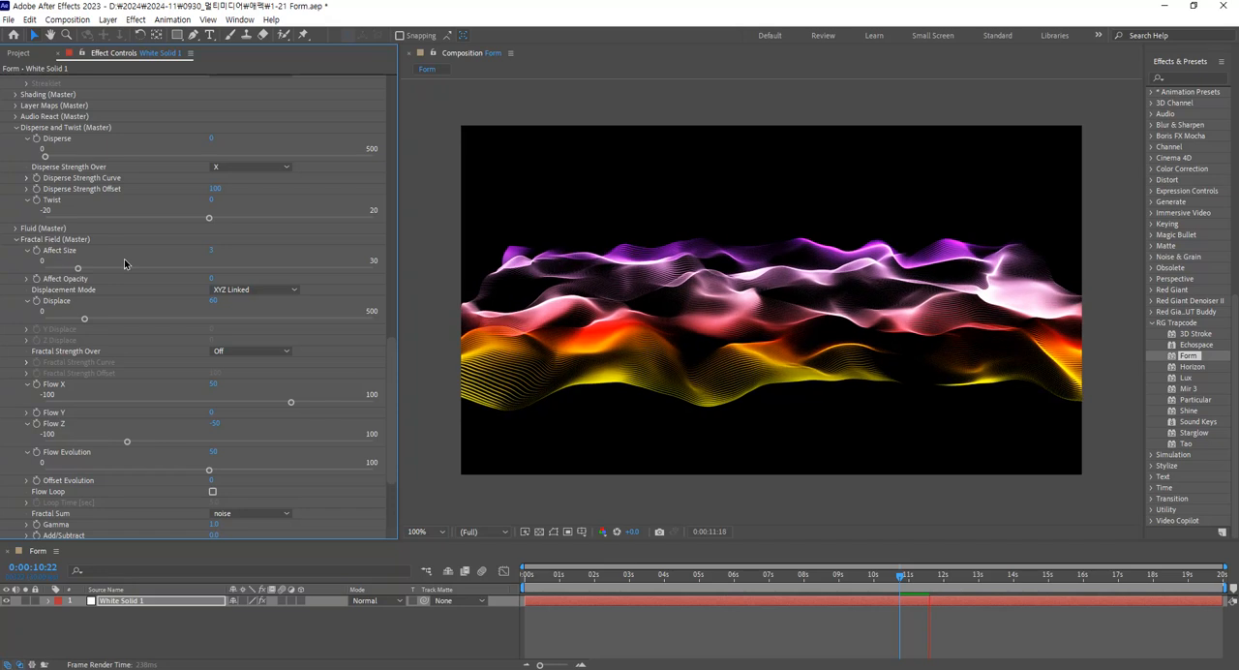
{"action": "key", "text": "space"}
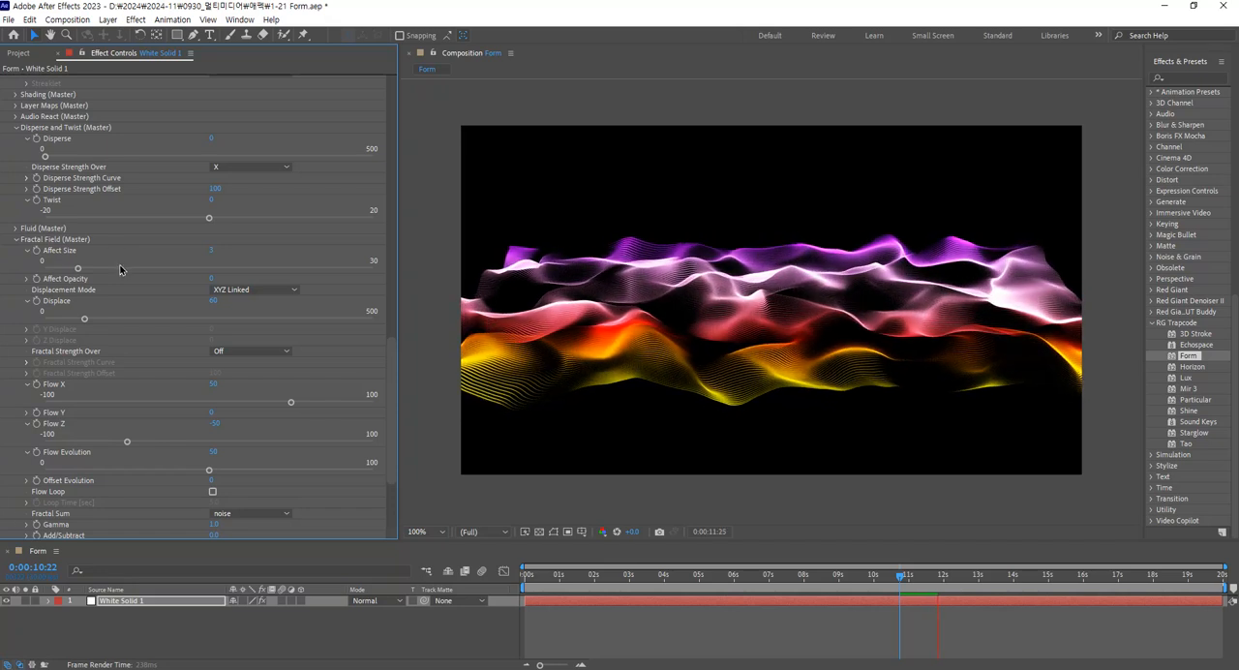
Reset the Fractal Field's Affect Size to 0.
{"action": "left_click", "coordinate": [211, 254]}
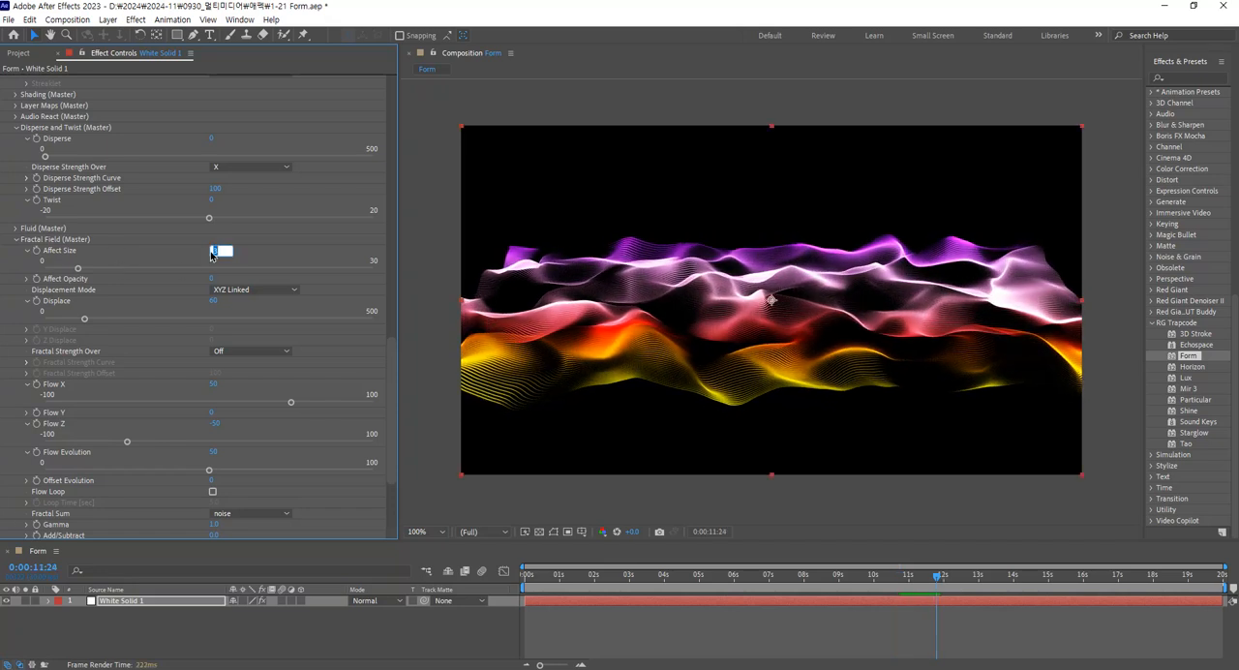
{"action": "type", "text": "0"}
{"action": "key", "text": "Return"}
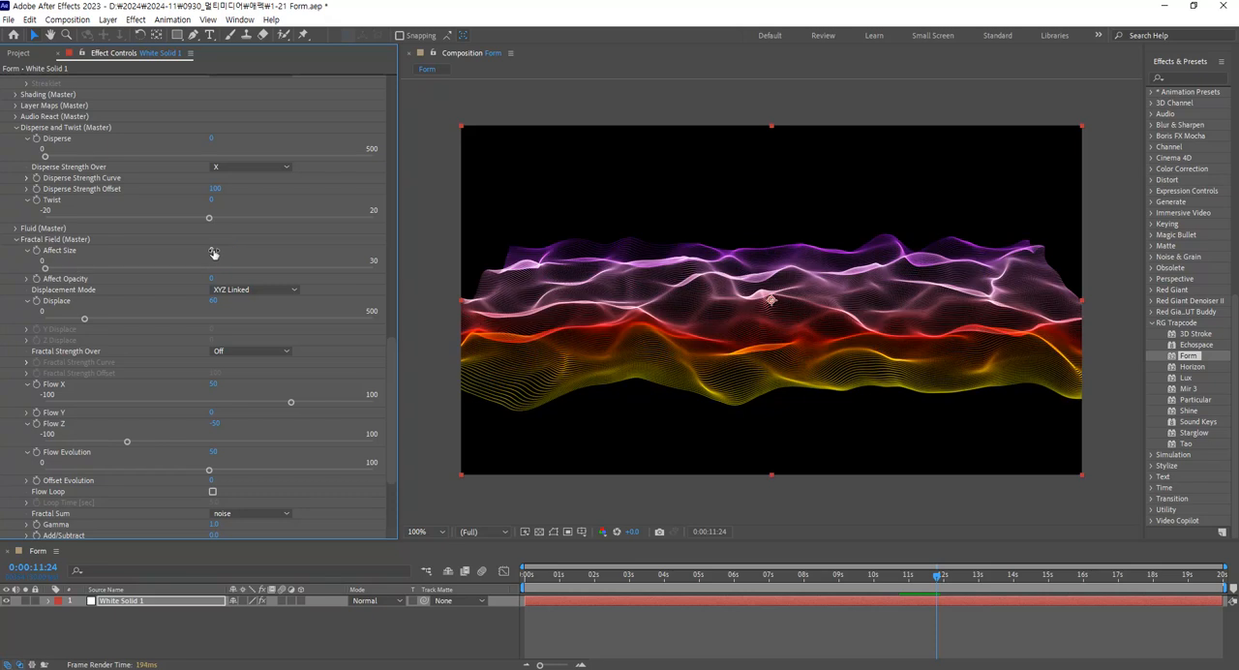
Try a Fractal Field Affect Opacity of 50 and preview the animation.
{"action": "left_click", "coordinate": [27, 279]}
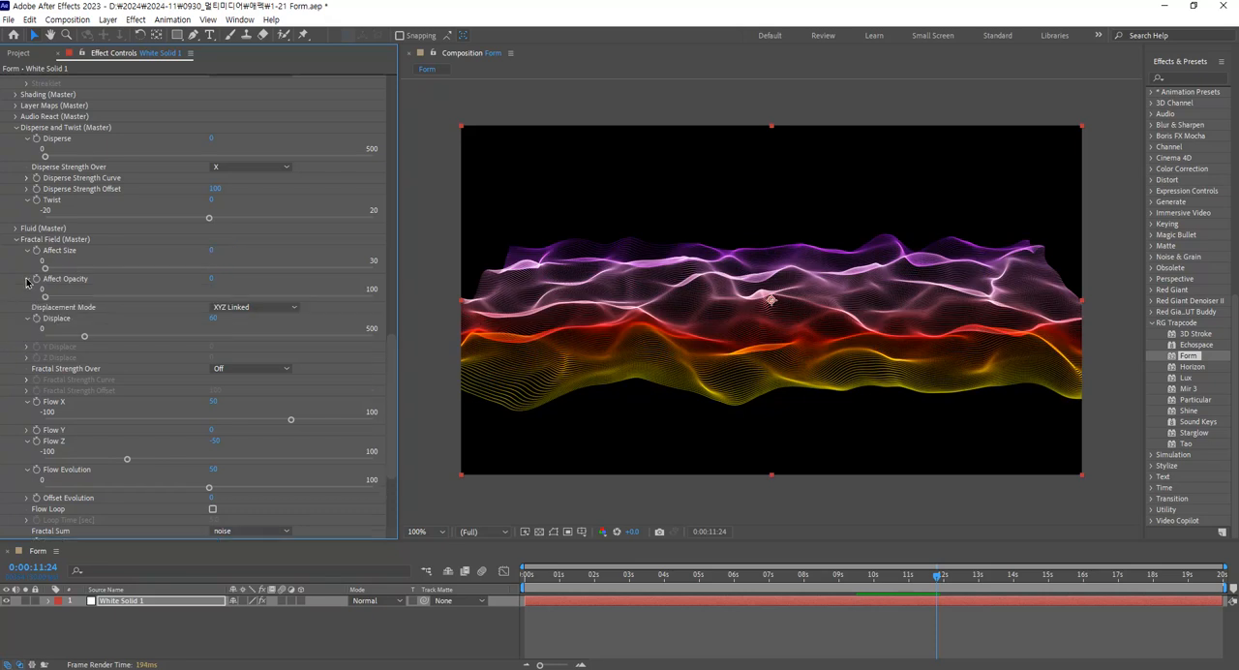
{"action": "left_click", "coordinate": [79, 298]}
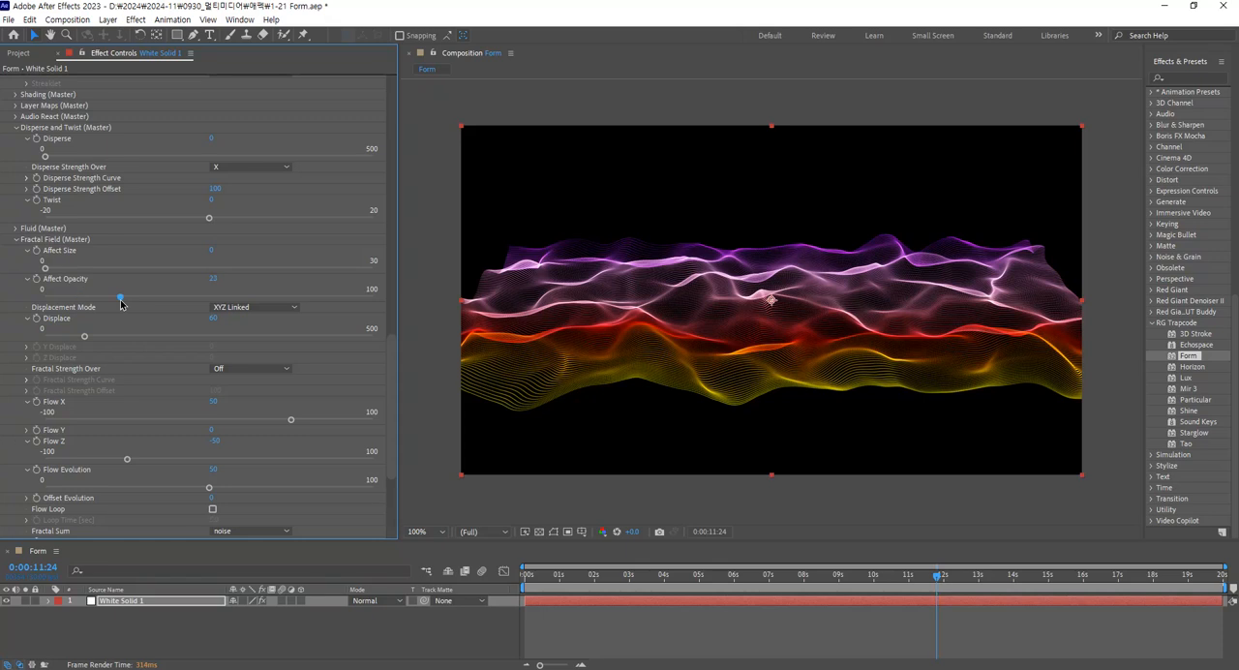
{"action": "left_click", "coordinate": [215, 279]}
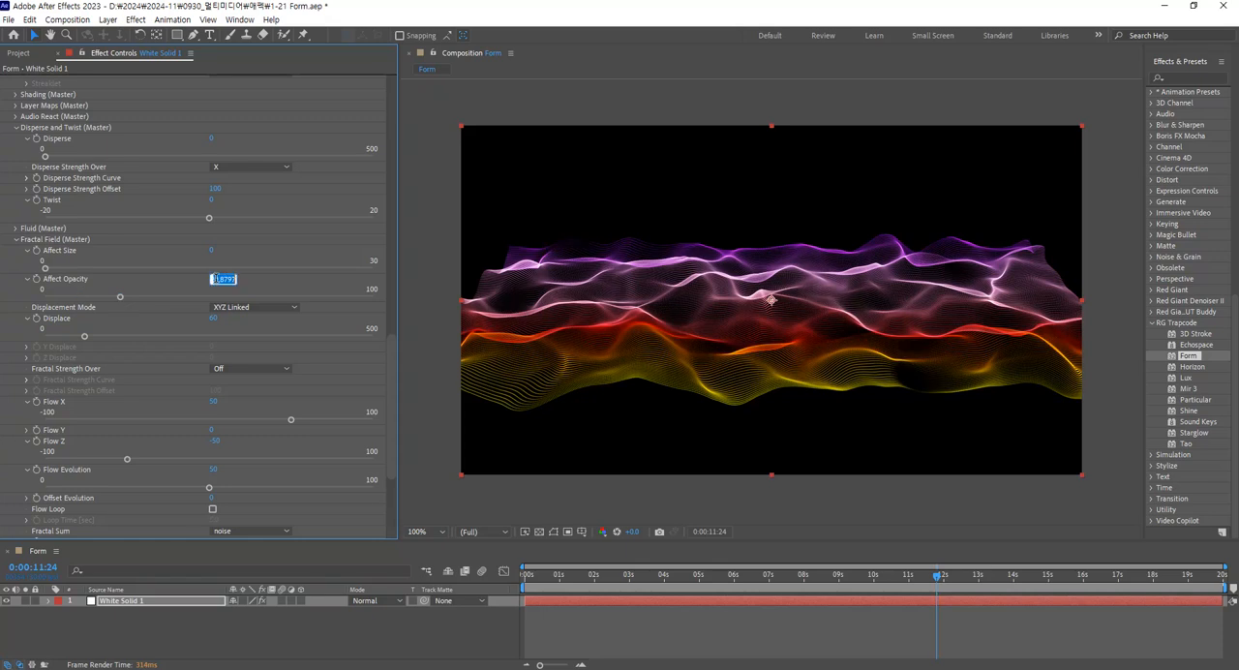
{"action": "type", "text": "50"}
{"action": "key", "text": "Return"}
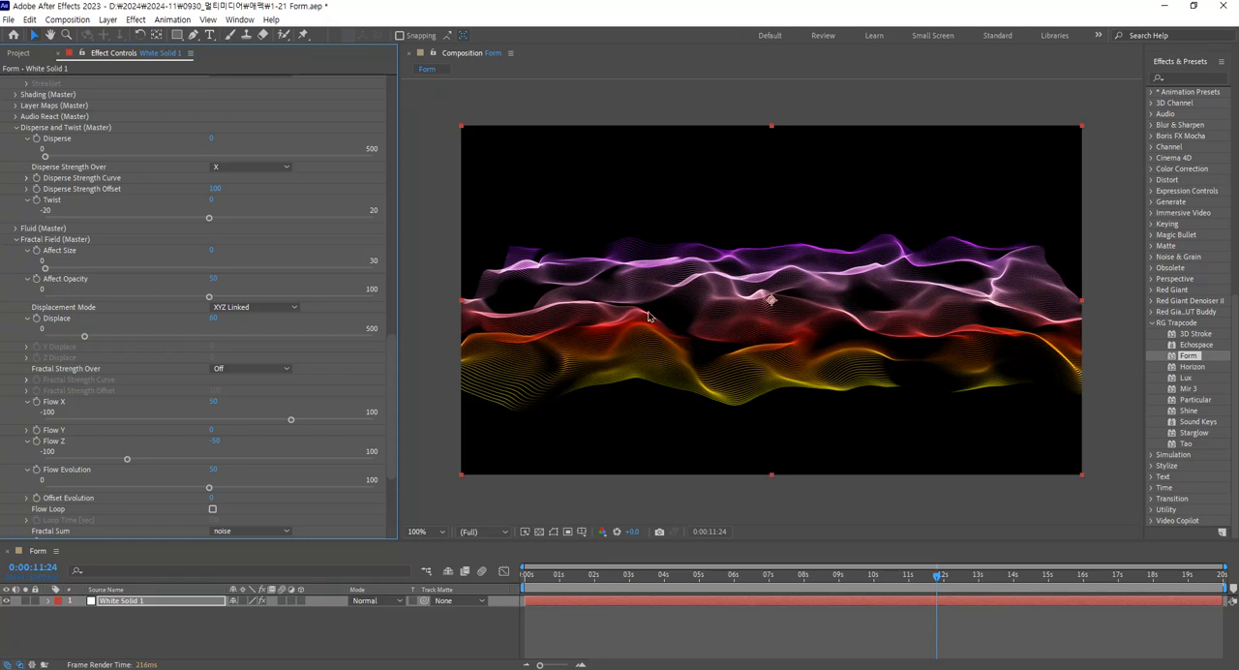
{"action": "key", "text": "space"}
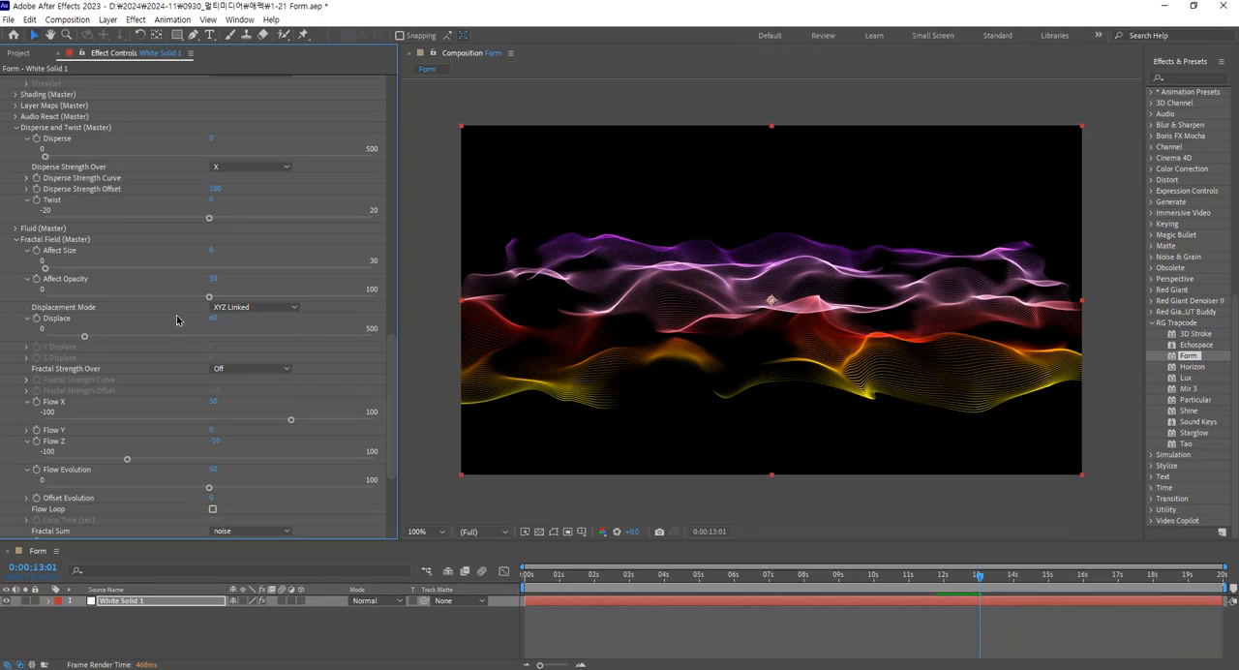
Try Fractal Field Affect Opacity values of 40, 100 and 28.
{"action": "left_click_drag", "start_coordinate": [211, 299], "coordinate": [177, 303]}
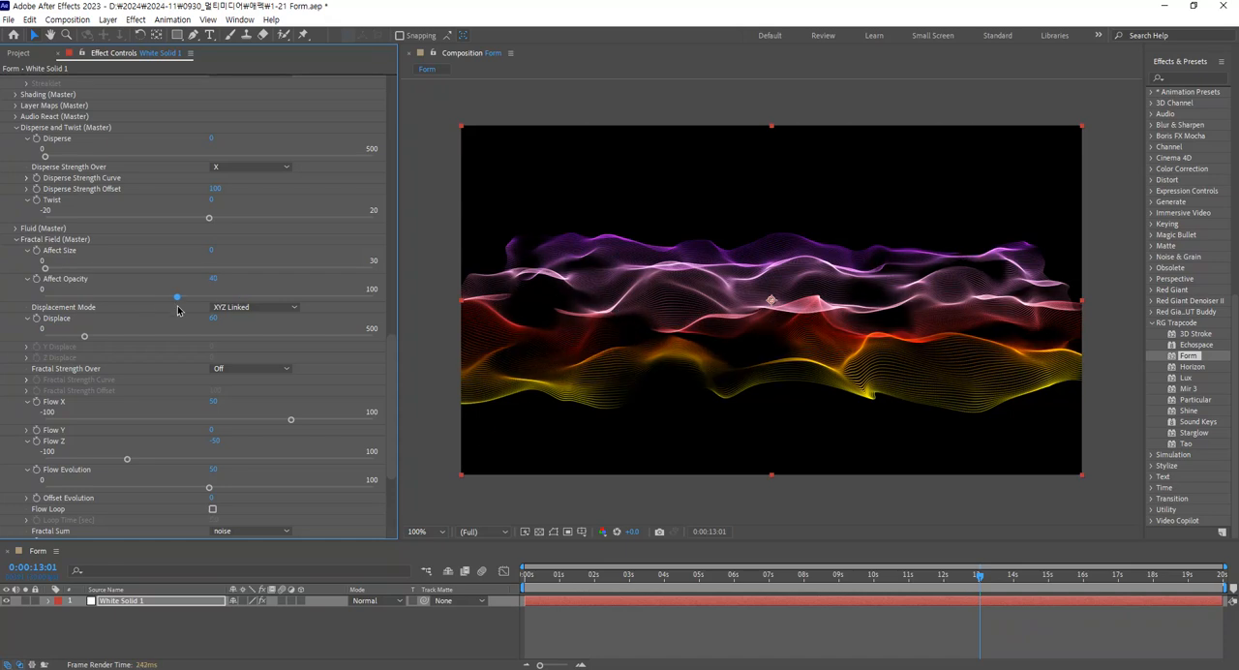
{"action": "left_click_drag", "start_coordinate": [178, 310], "coordinate": [382, 311]}
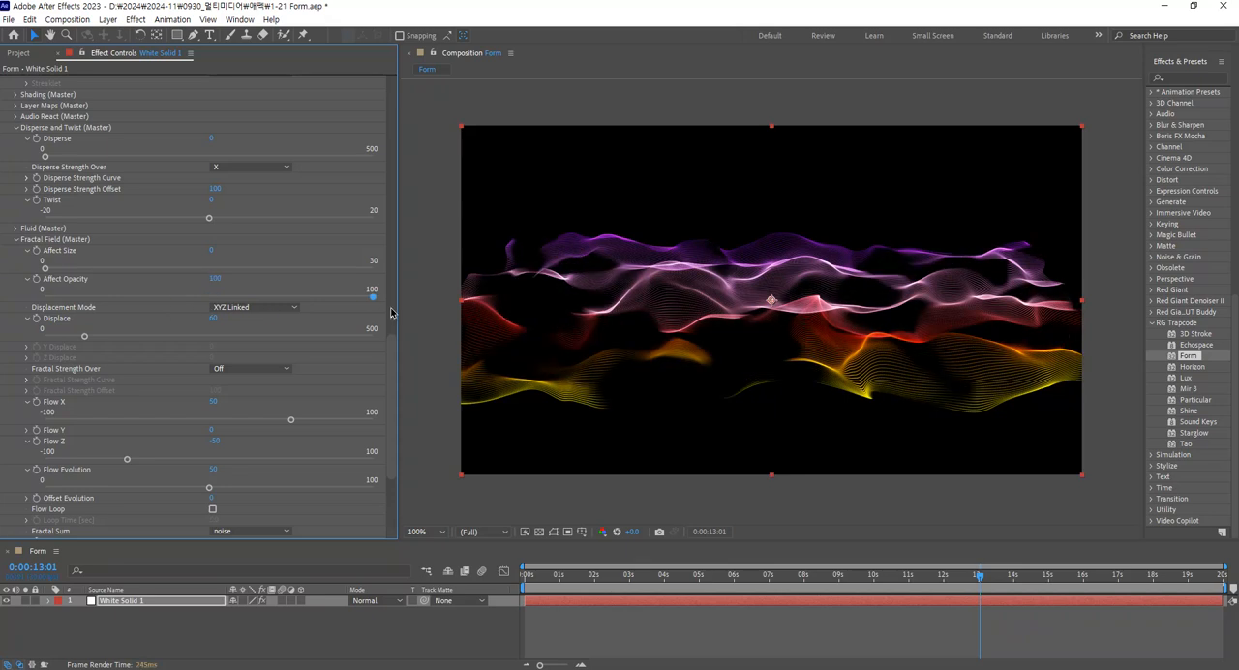
{"action": "left_click_drag", "start_coordinate": [391, 312], "coordinate": [141, 308]}
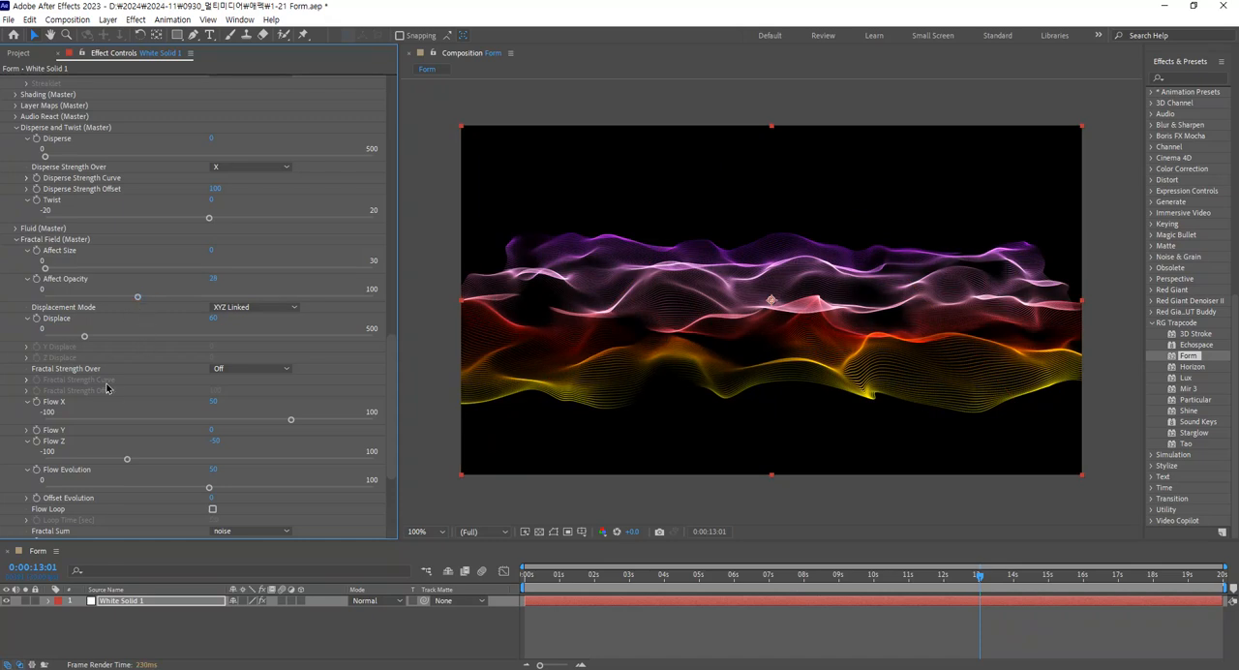
Set the Fractal Field's Affect Opacity to 30.
{"action": "scroll", "coordinate": [122, 391], "scroll_direction": "down", "scroll_amount": 2}
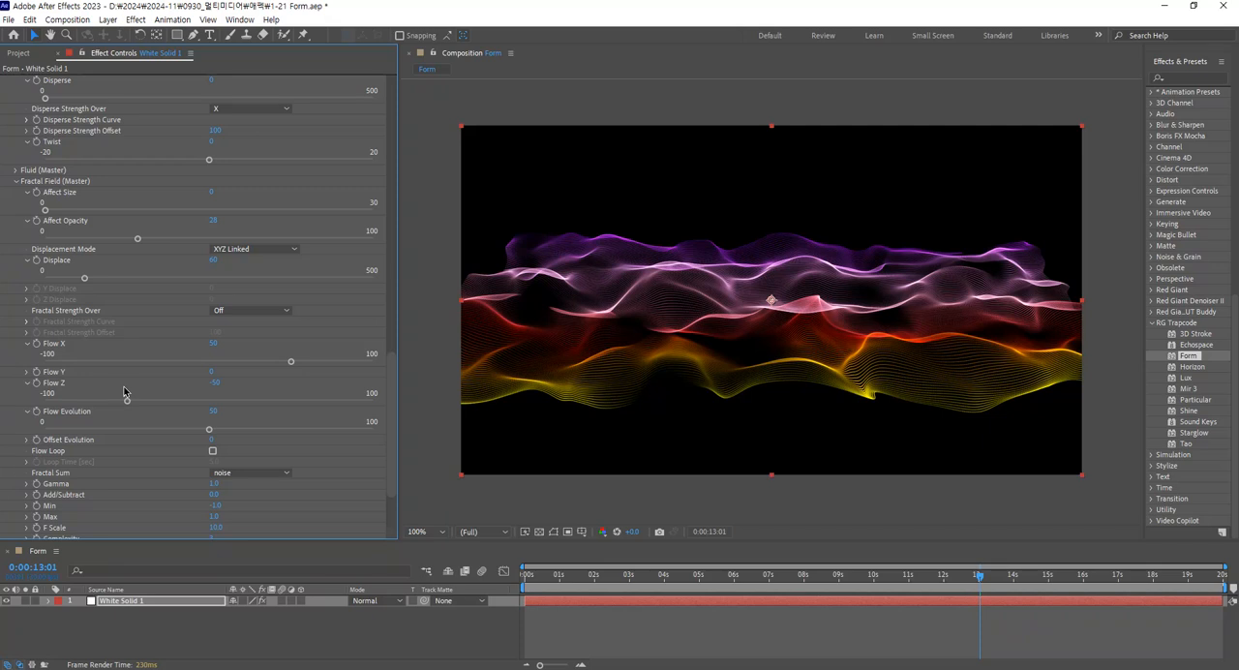
{"action": "scroll", "coordinate": [120, 387], "scroll_direction": "down", "scroll_amount": 1}
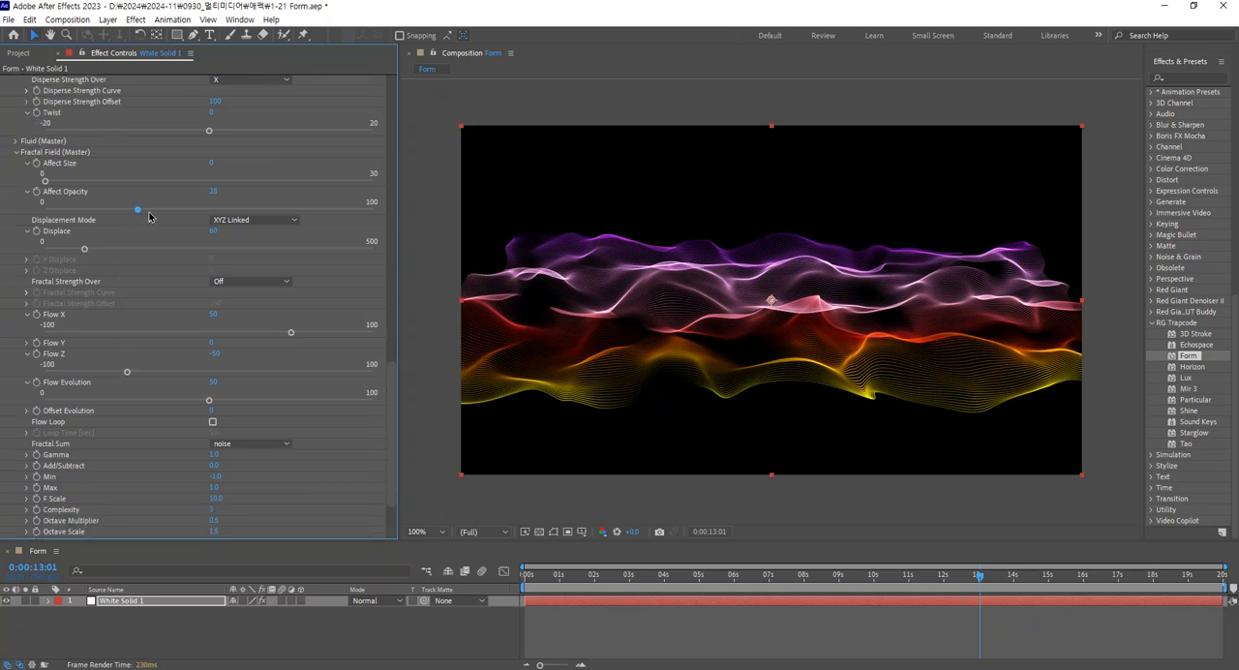
{"action": "left_click", "coordinate": [214, 192]}
{"action": "type", "text": "30"}
{"action": "key", "text": "Return"}
Try abs(noise) as the Fractal Field's Fractal Sum and switch it back to noise.
{"action": "scroll", "coordinate": [127, 353], "scroll_direction": "down", "scroll_amount": 2}
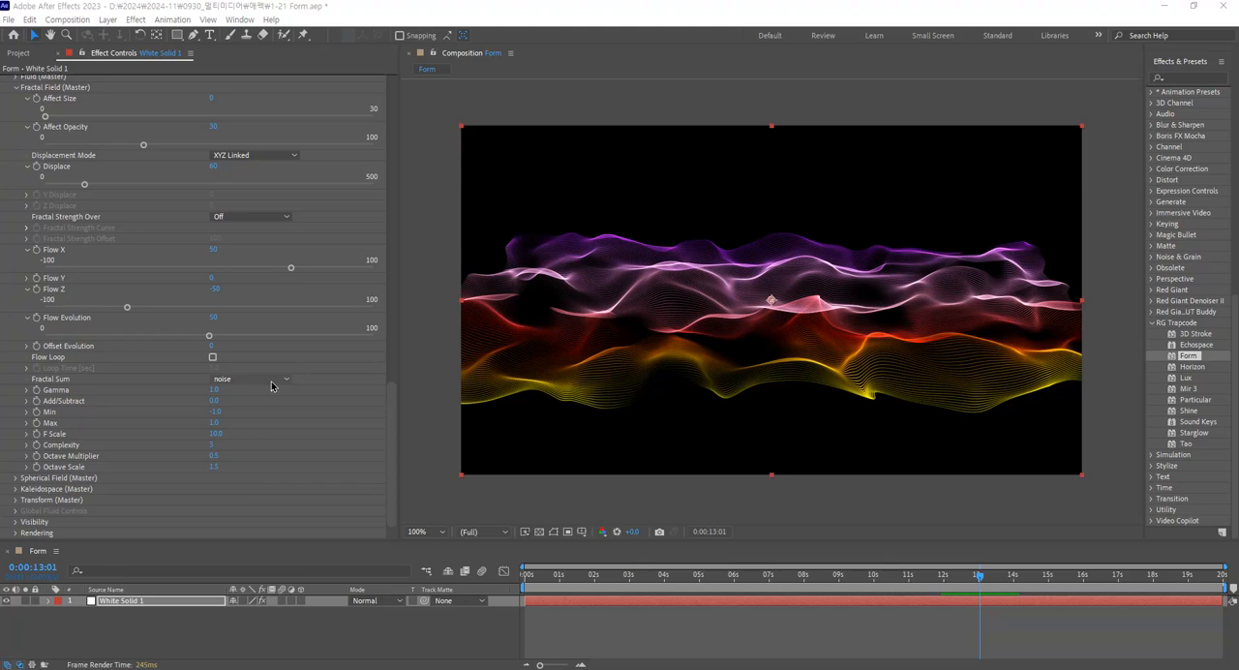
{"action": "left_click", "coordinate": [270, 382]}
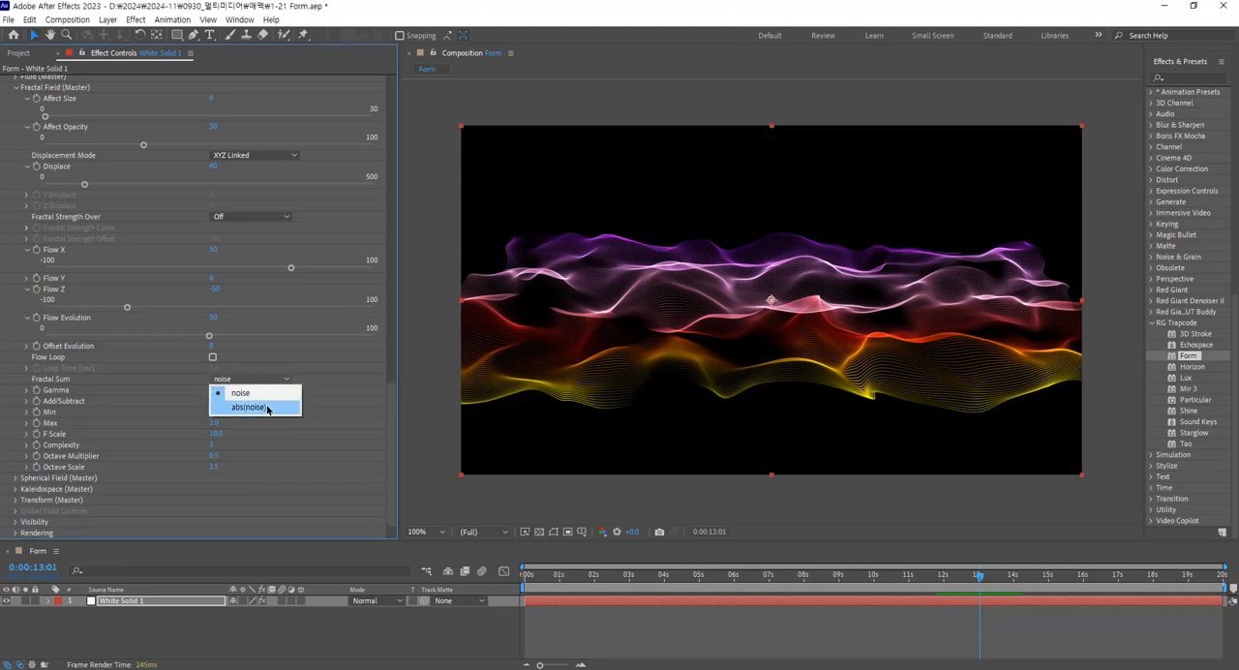
{"action": "left_click", "coordinate": [268, 407]}
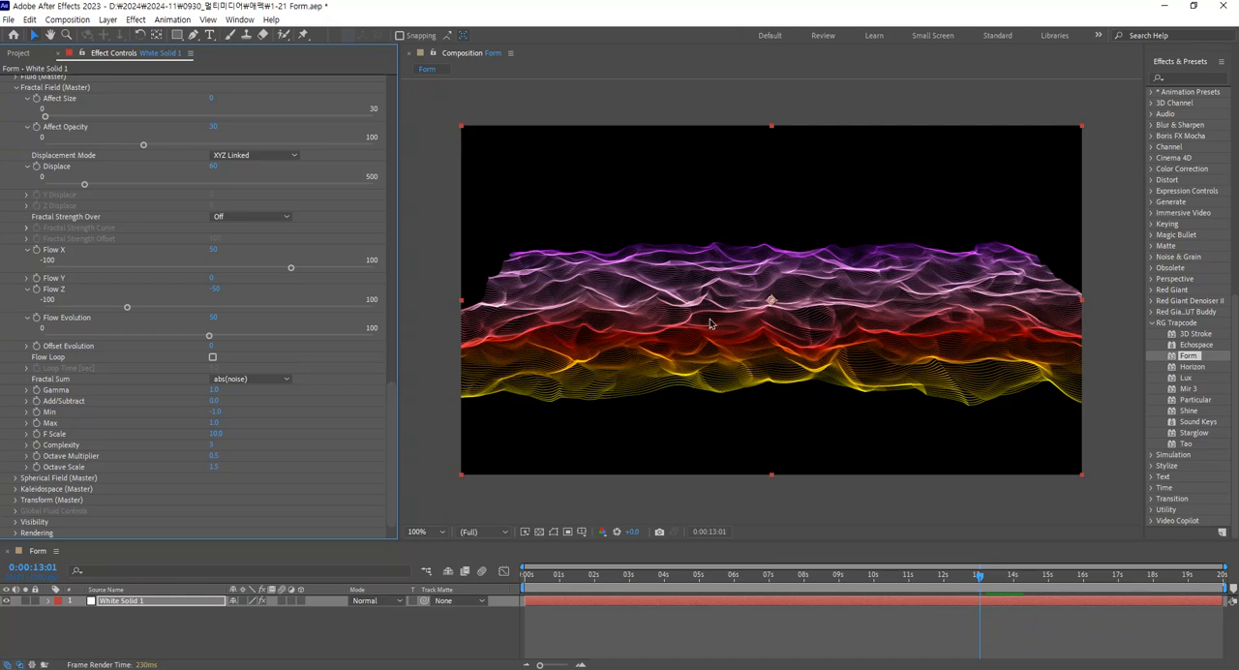
{"action": "left_click", "coordinate": [271, 384]}
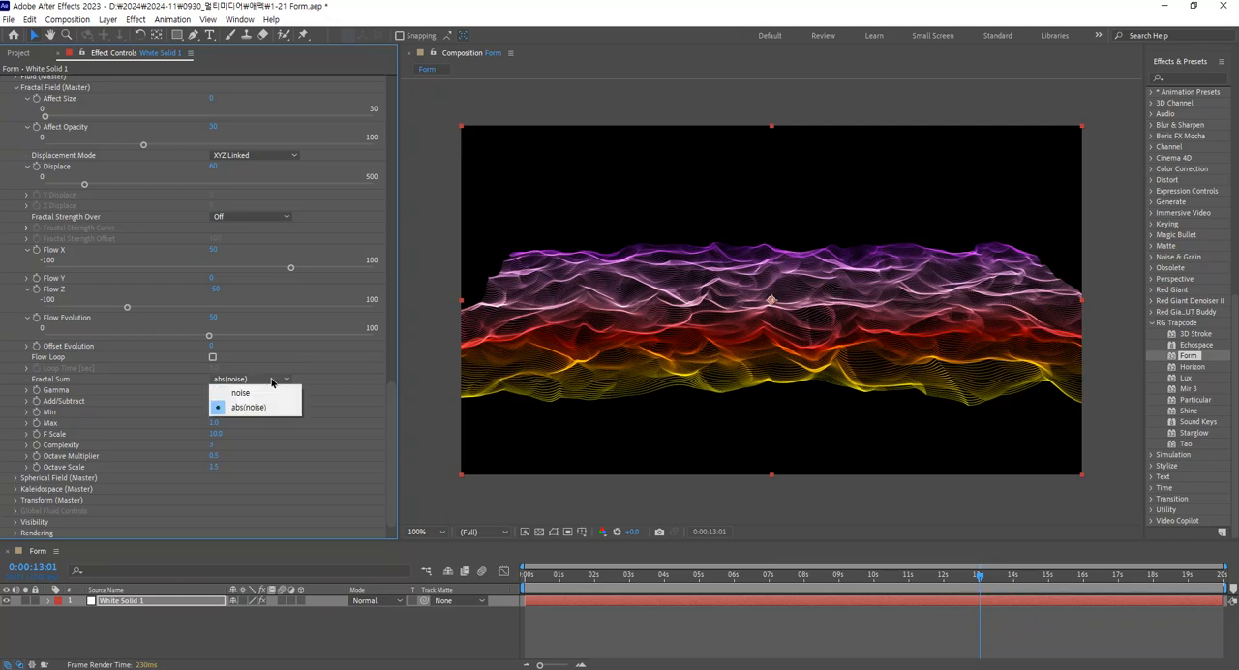
{"action": "left_click", "coordinate": [281, 396]}
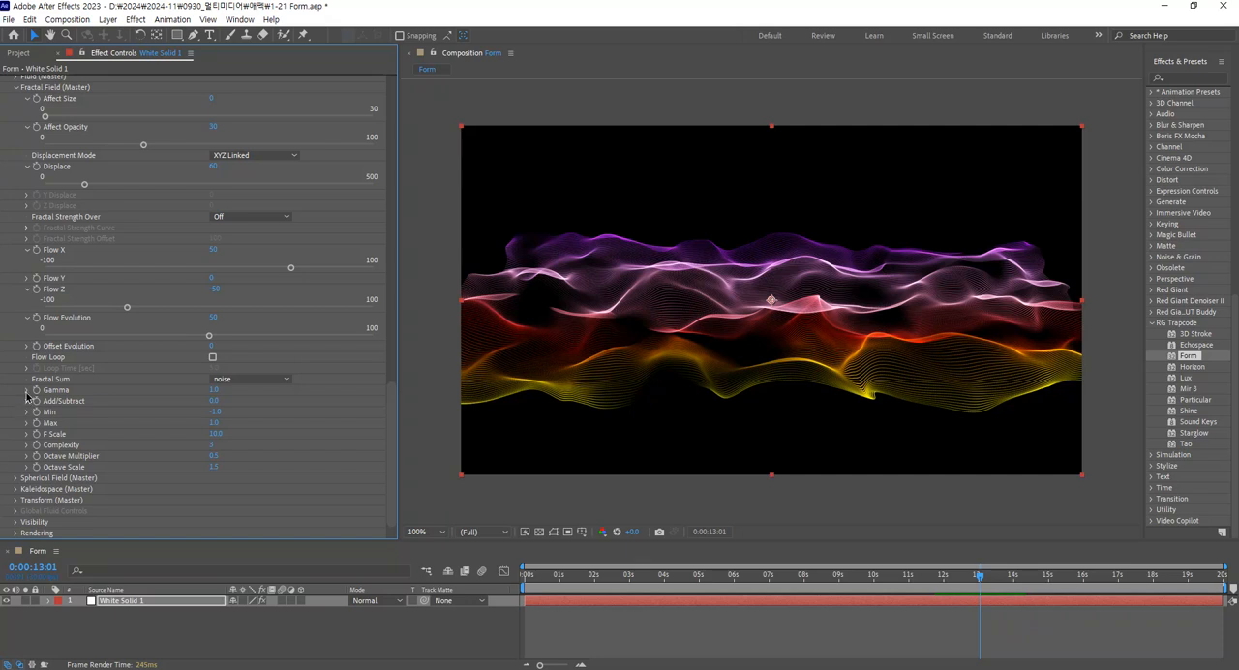
Try different Fractal Field Gamma values, reset Gamma to 1, and look at the Min setting's range.
{"action": "left_click", "coordinate": [27, 389]}
{"action": "left_click", "coordinate": [258, 409]}
{"action": "left_click_drag", "start_coordinate": [258, 410], "coordinate": [300, 409]}
{"action": "left_click", "coordinate": [147, 410]}
{"action": "left_click", "coordinate": [214, 390]}
{"action": "type", "text": "1"}
{"action": "key", "text": "Return"}
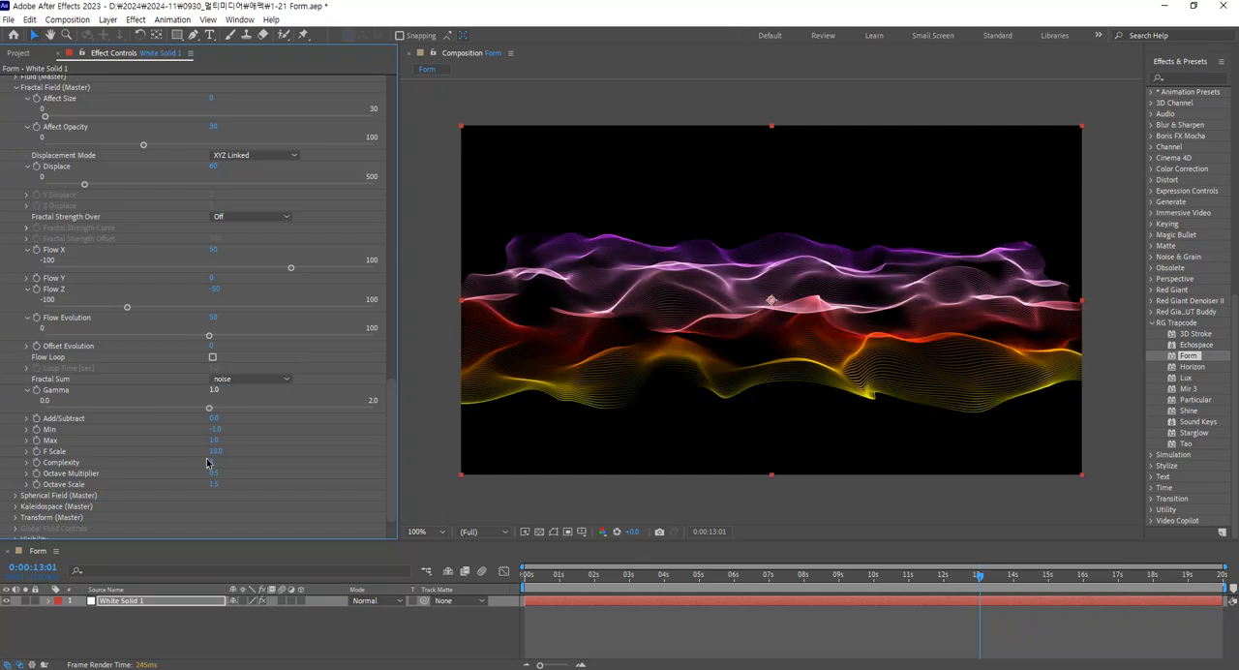
{"action": "left_click", "coordinate": [27, 428]}
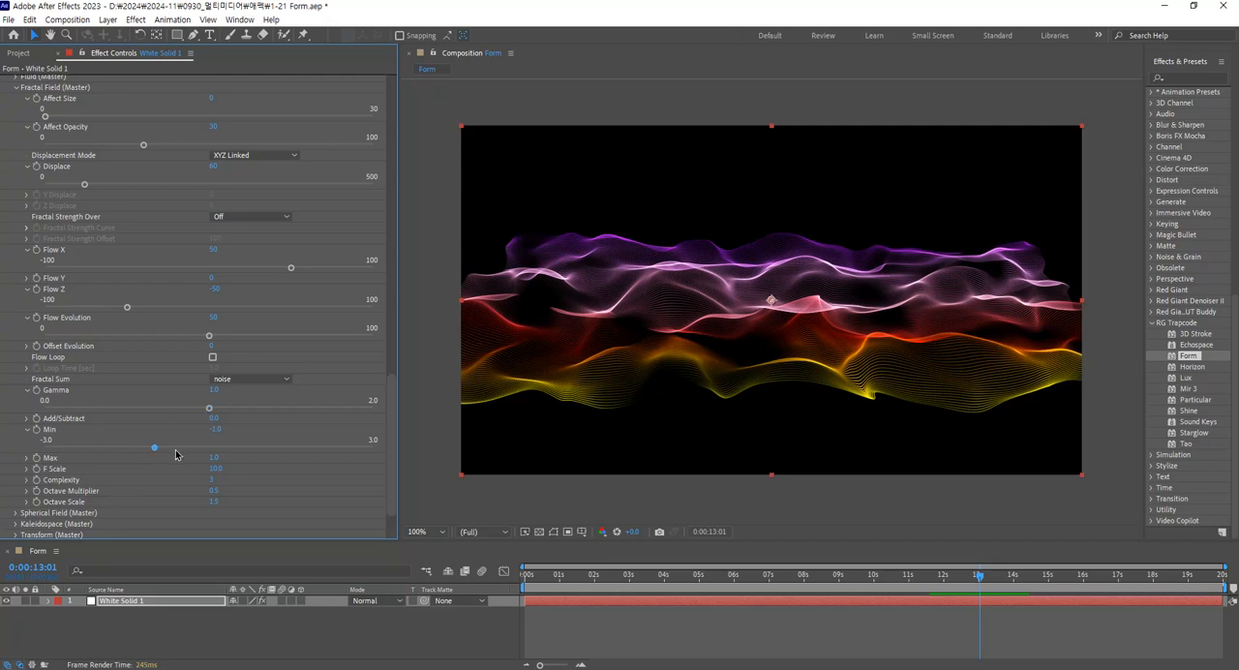
{"action": "left_click", "coordinate": [27, 430]}
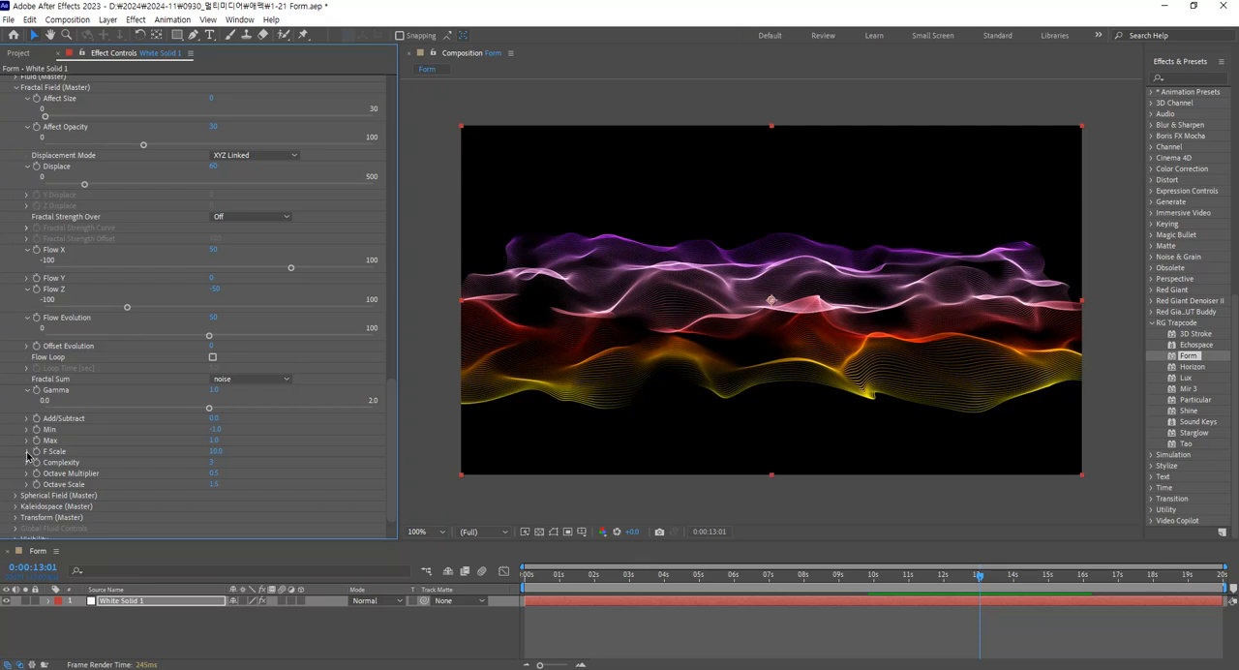
Try a Fractal Field F Scale of about 24 and reset it to 10.
{"action": "left_click", "coordinate": [27, 452]}
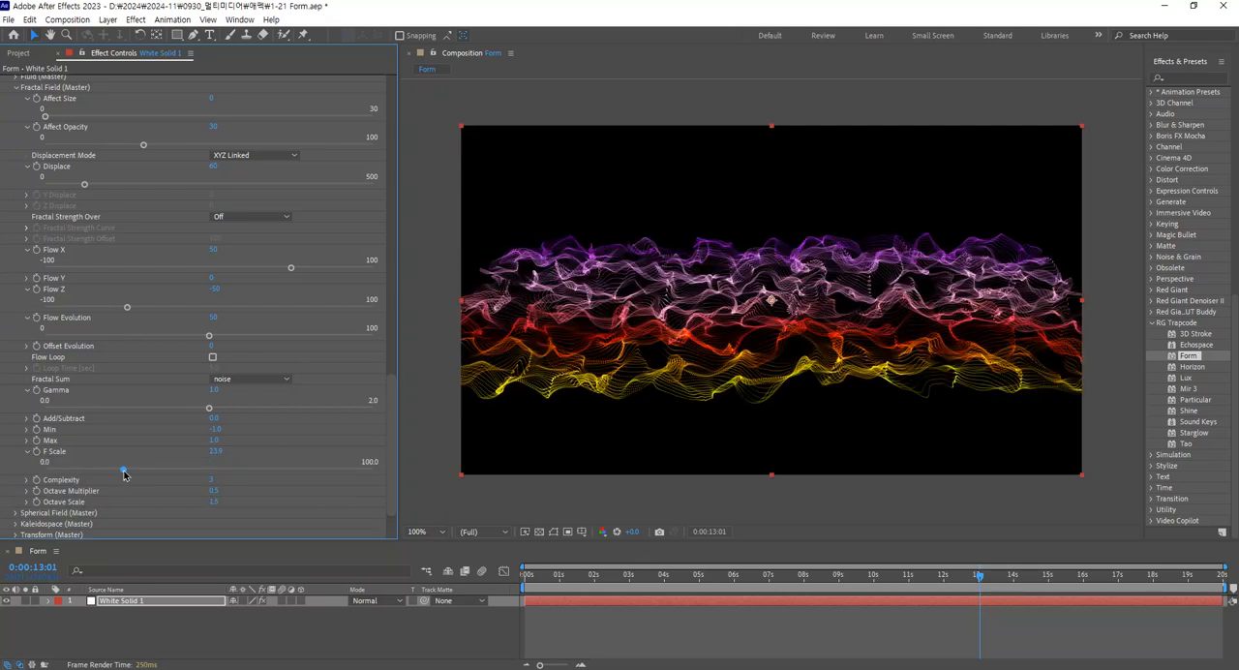
{"action": "left_click", "coordinate": [213, 451]}
{"action": "type", "text": "10"}
{"action": "key", "text": "Return"}
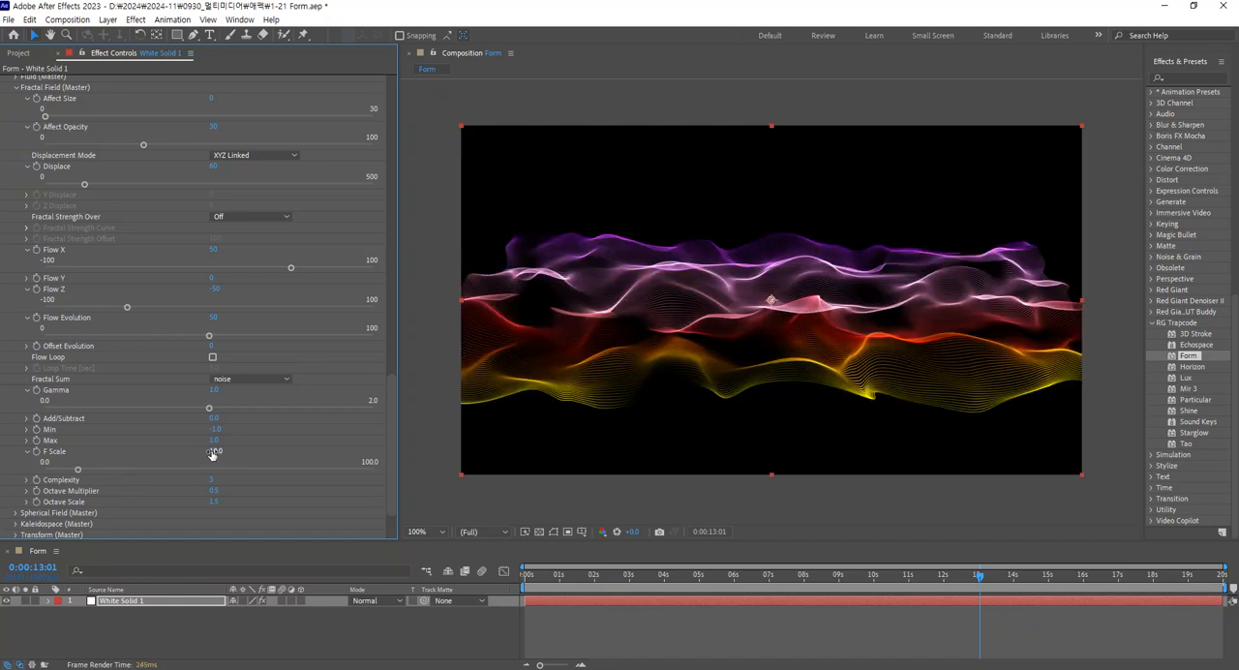
Try Fractal Field F Scale values of 20 and 30.
{"action": "left_click", "coordinate": [213, 451]}
{"action": "type", "text": "20"}
{"action": "key", "text": "Return"}
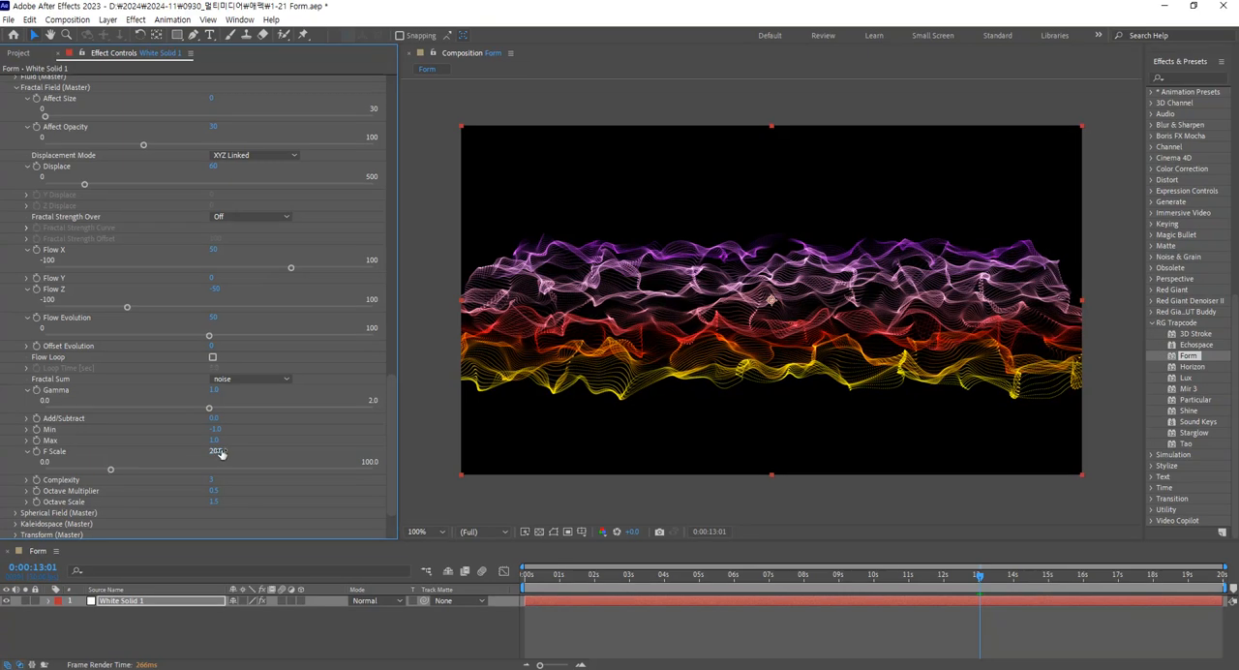
{"action": "left_click", "coordinate": [433, 402]}
{"action": "type", "text": "30"}
{"action": "key", "text": "Return"}
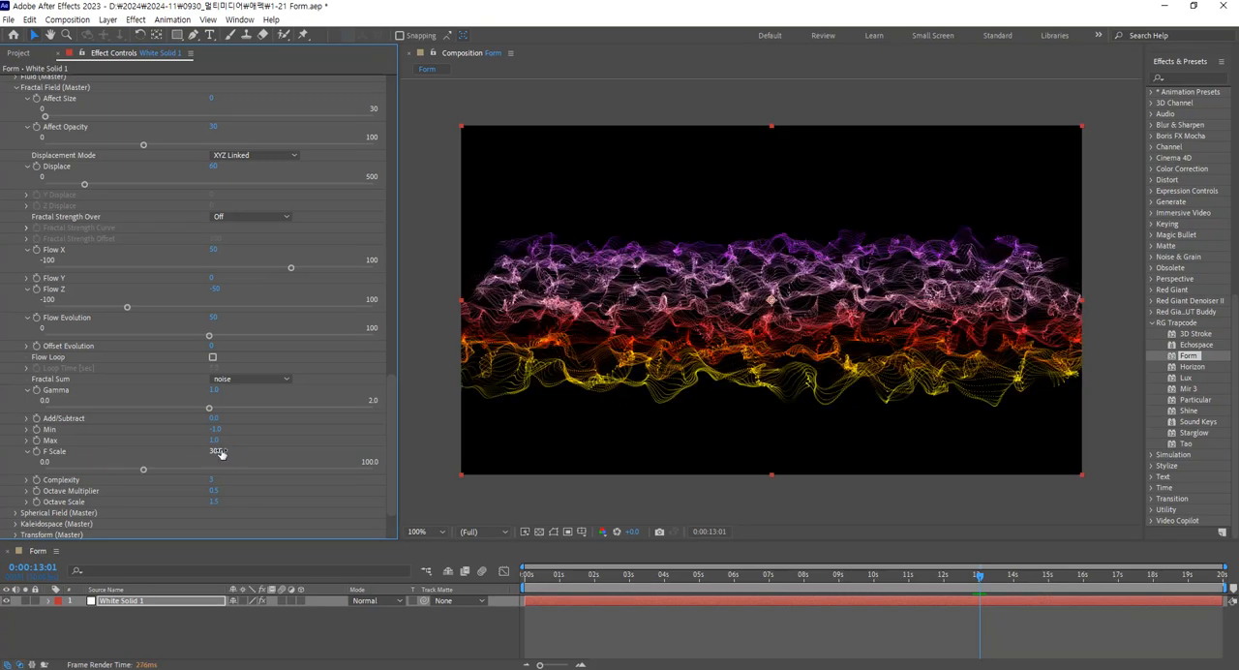
Try a Fractal Field F Scale of 5 and set it back to 10.
{"action": "left_click", "coordinate": [220, 452]}
{"action": "type", "text": "5"}
{"action": "key", "text": "Return"}
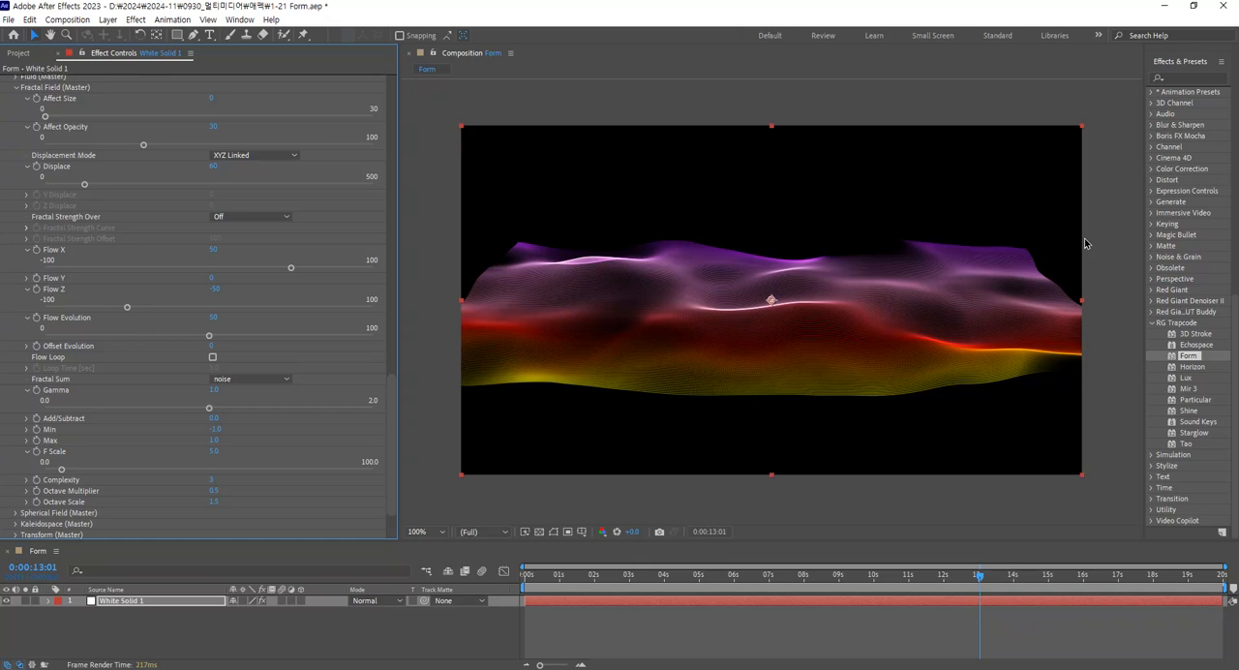
{"action": "left_click", "coordinate": [214, 452]}
{"action": "type", "text": "10"}
{"action": "key", "text": "Return"}
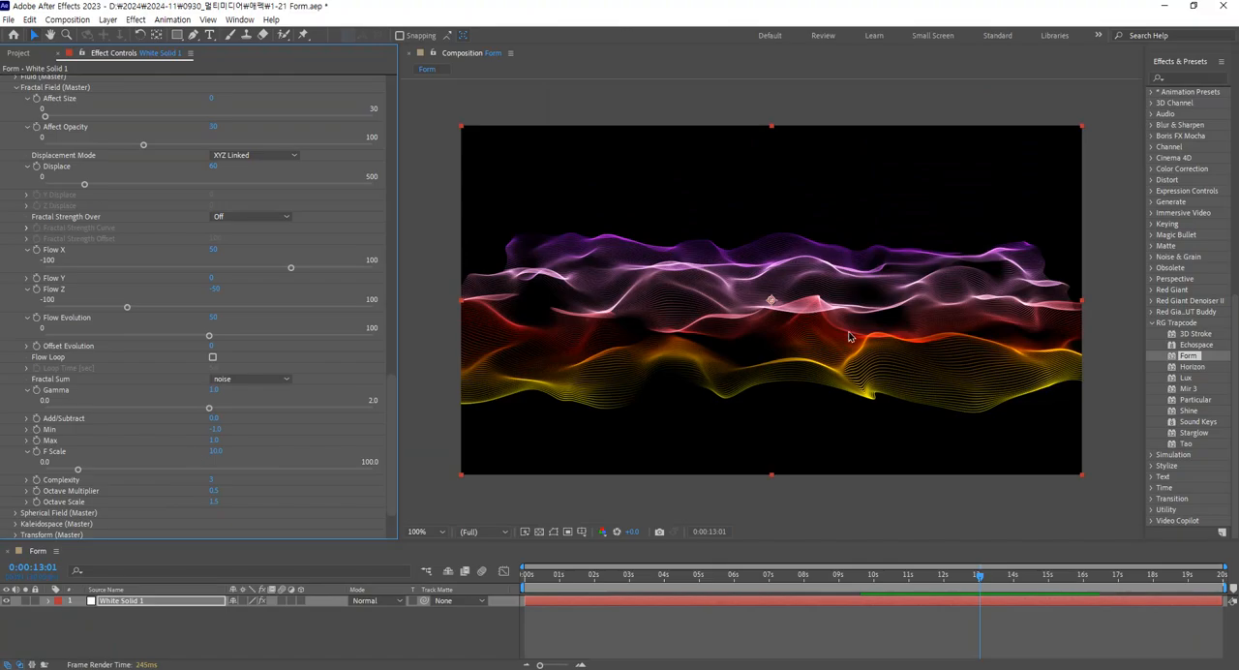
Try Fractal Field Complexity values of 4 and 5.
{"action": "left_click", "coordinate": [27, 481]}
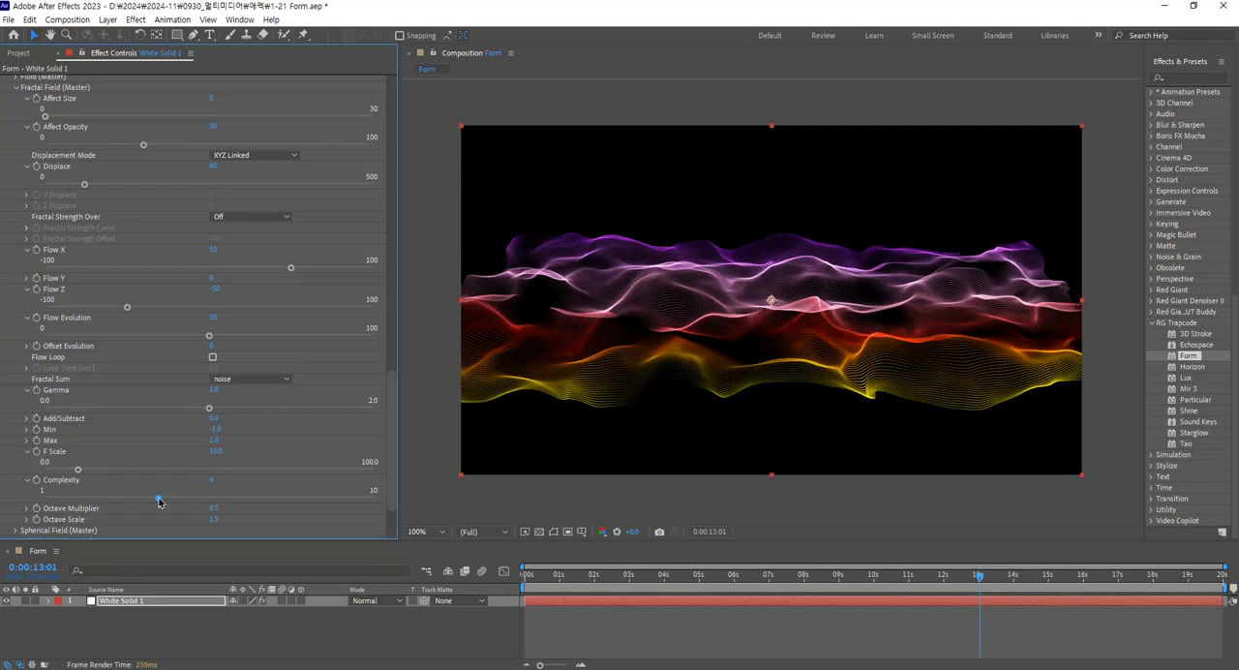
{"action": "left_click", "coordinate": [195, 500]}
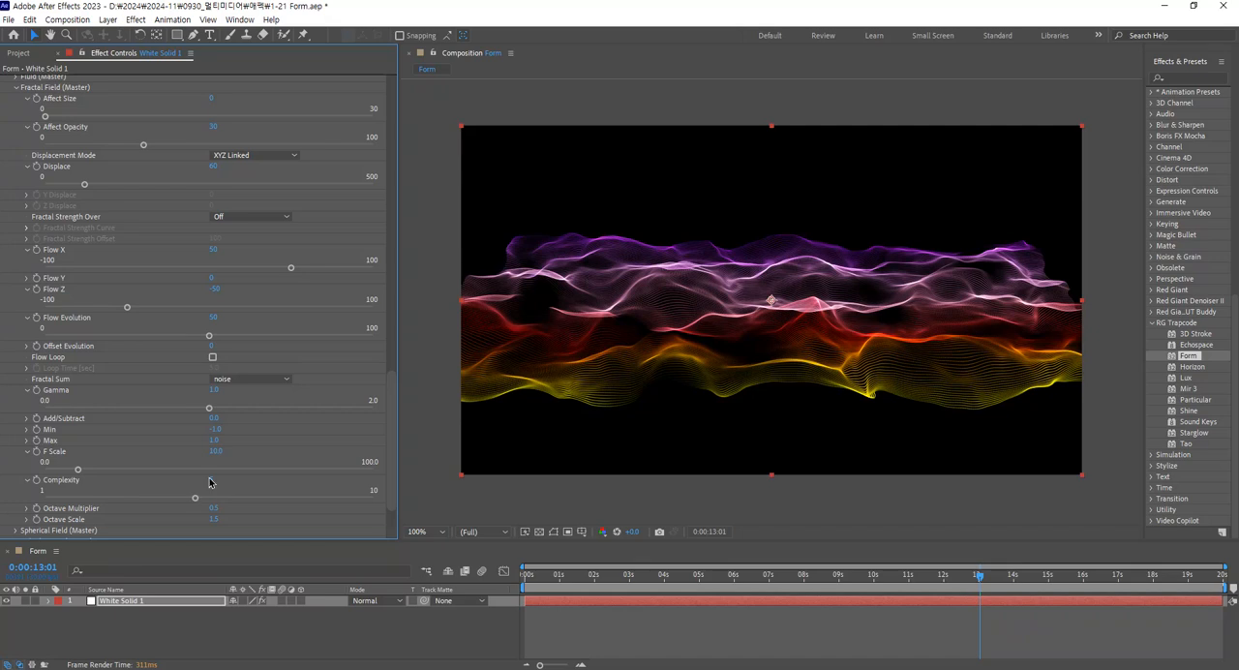
{"action": "left_click", "coordinate": [214, 481]}
{"action": "type", "text": "5"}
{"action": "key", "text": "Return"}
Try a much higher Fractal Field Complexity and reset it to 3.
{"action": "scroll", "coordinate": [98, 506], "scroll_direction": "down", "scroll_amount": 1}
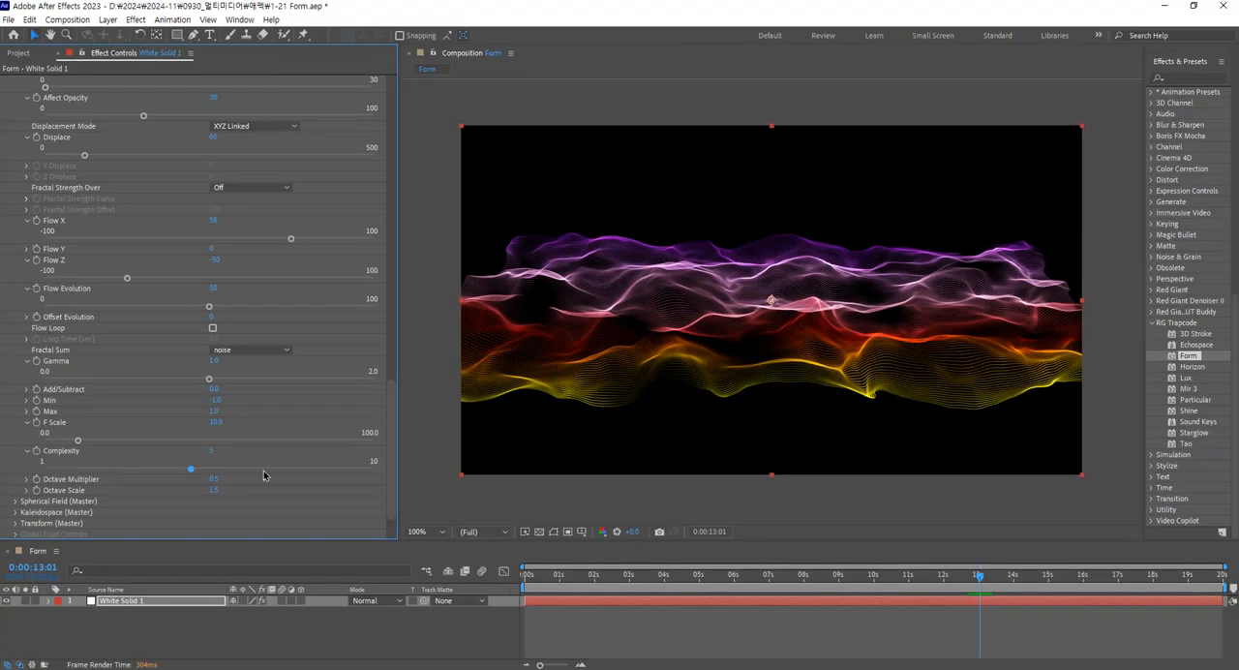
{"action": "left_click", "coordinate": [311, 470]}
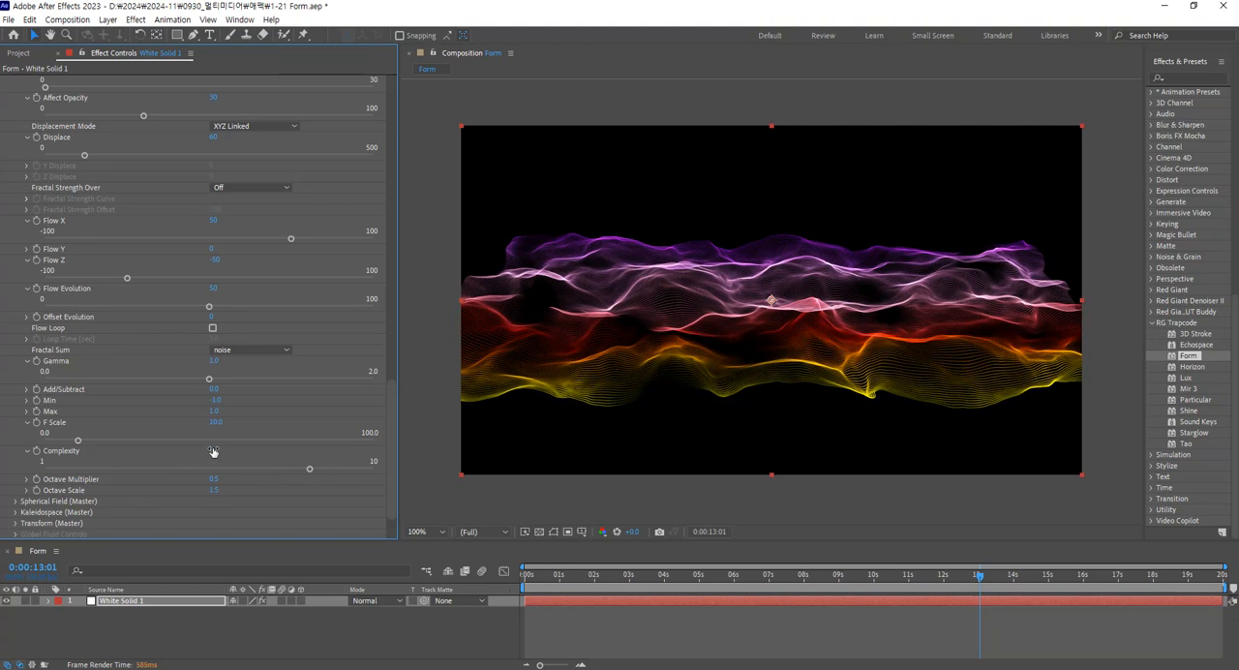
{"action": "left_click", "coordinate": [138, 470]}
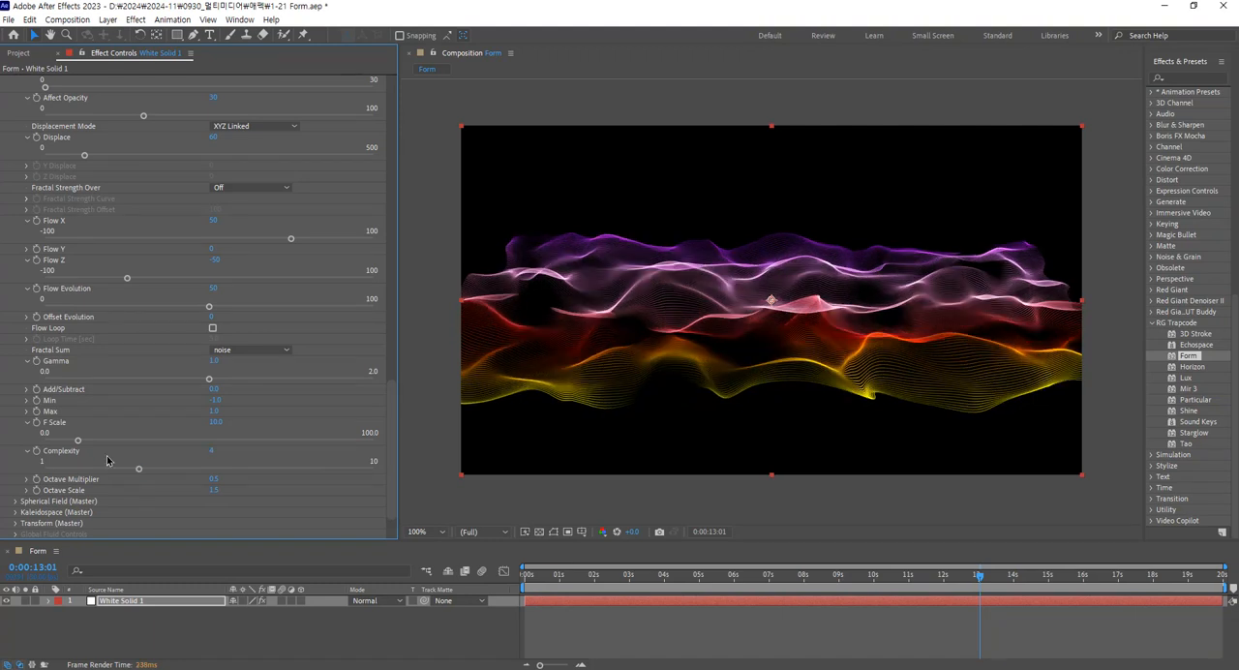
{"action": "left_click", "coordinate": [213, 451]}
{"action": "type", "text": "3"}
{"action": "key", "text": "Return"}
Save the project and enlarge the effect controls and composition area slightly at the timeline's expense.
{"action": "scroll", "coordinate": [126, 372], "scroll_direction": "up", "scroll_amount": 1}
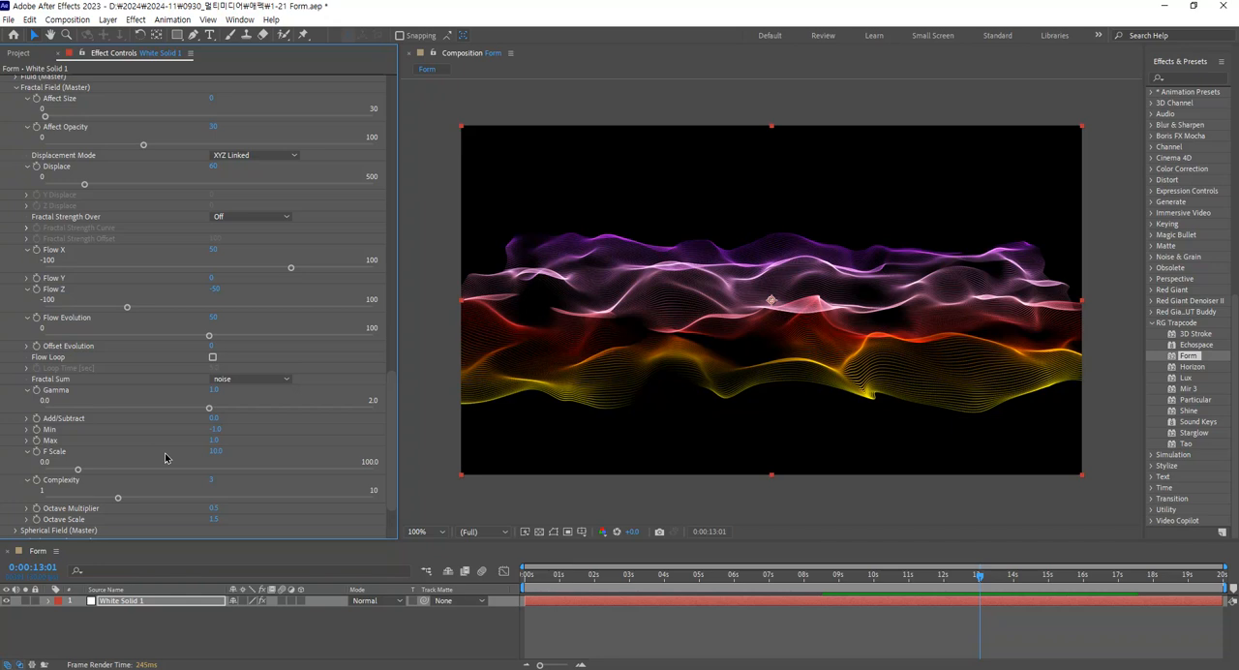
{"action": "key", "text": "ctrl+s"}
{"action": "left_click_drag", "start_coordinate": [303, 549], "coordinate": [303, 561]}
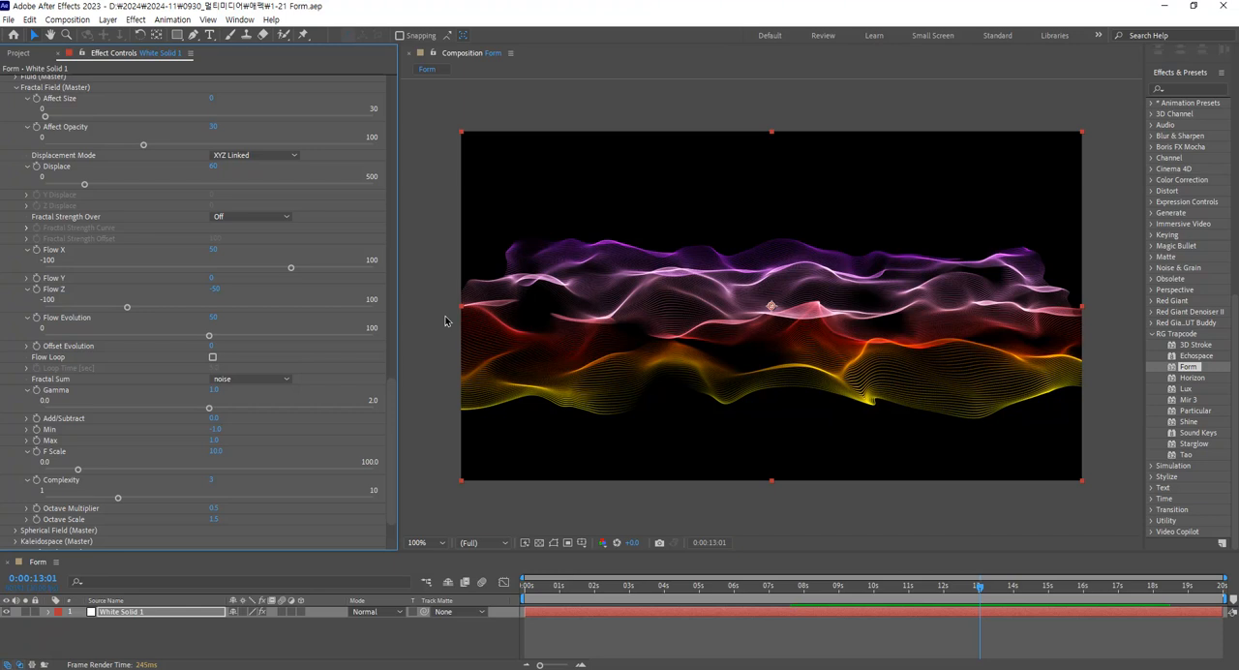
Expand Sphere 1 in the Spherical Field settings and raise its Strength to about 55.
{"action": "left_click_drag", "start_coordinate": [392, 410], "coordinate": [393, 396]}
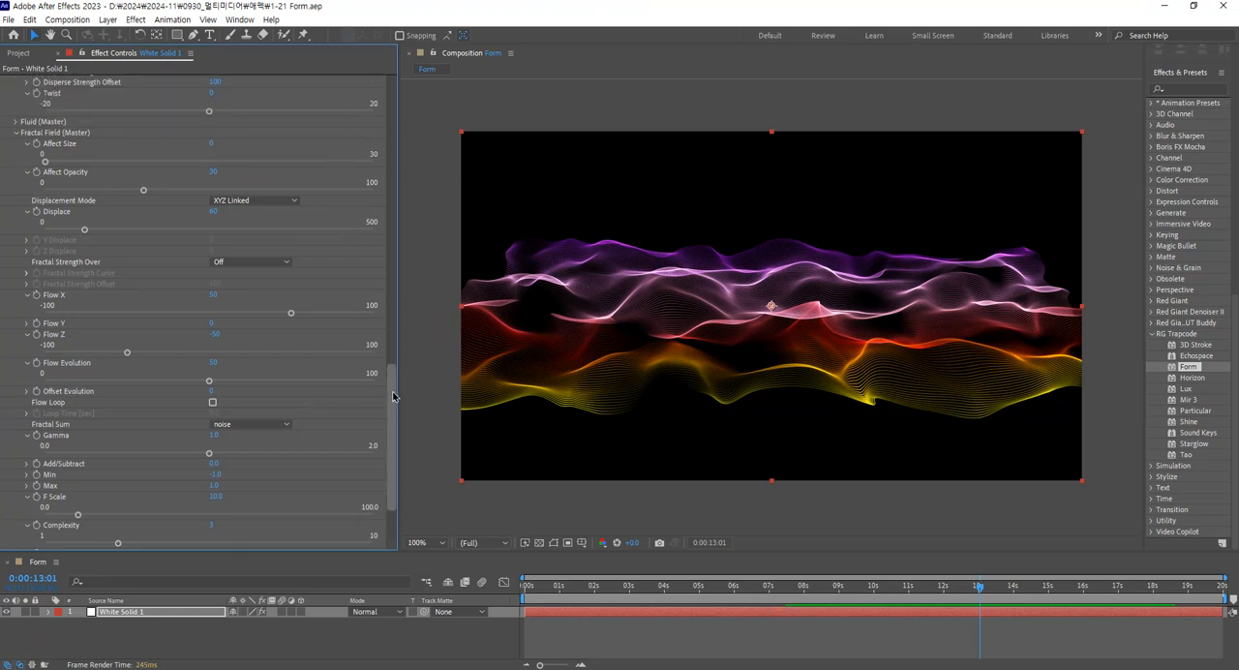
{"action": "scroll", "coordinate": [396, 386], "scroll_direction": "up", "scroll_amount": 2}
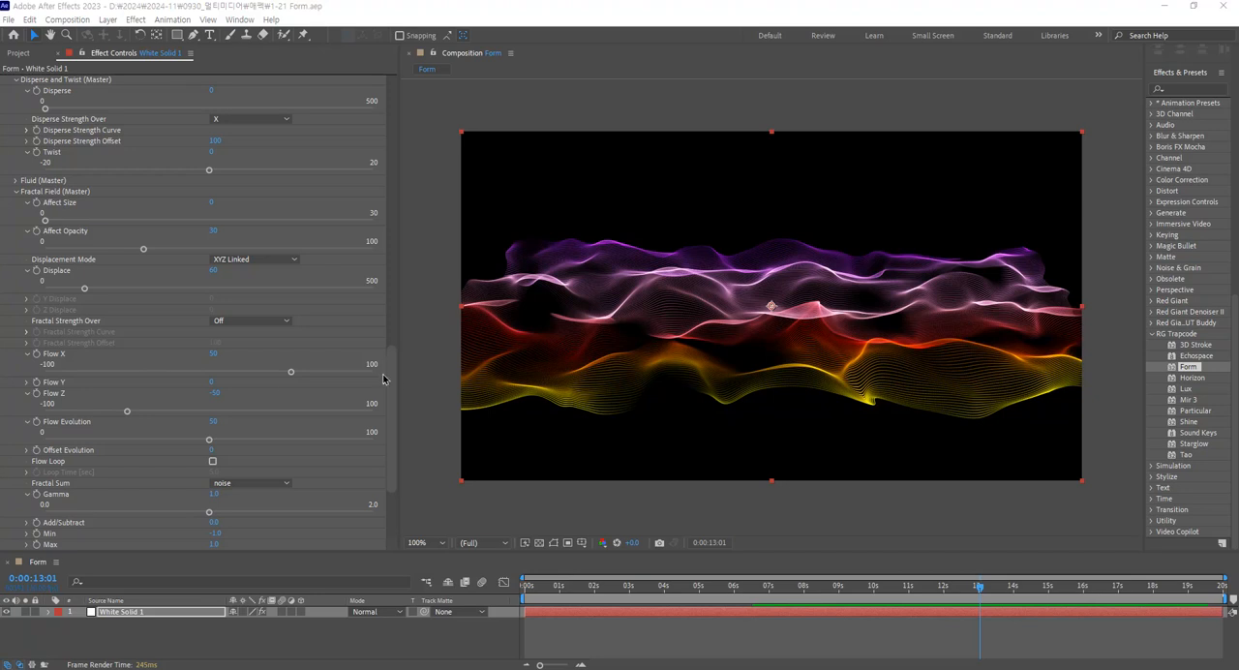
{"action": "scroll", "coordinate": [379, 382], "scroll_direction": "down", "scroll_amount": 3}
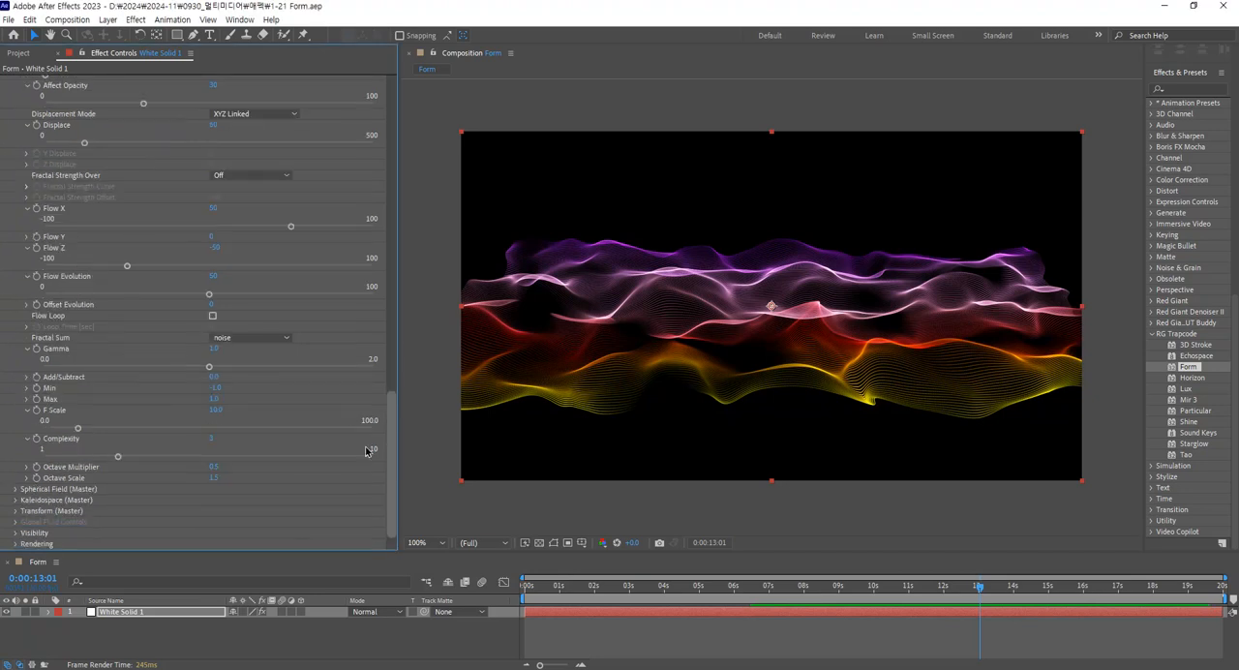
{"action": "left_click", "coordinate": [14, 491]}
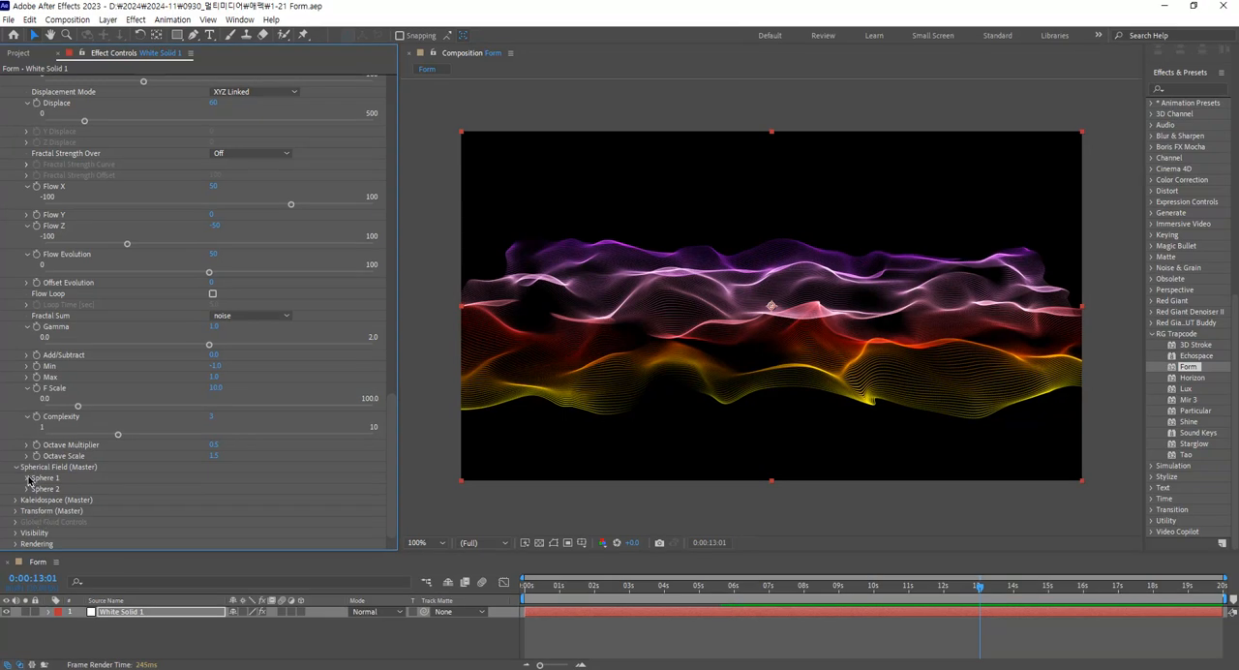
{"action": "left_click", "coordinate": [28, 479]}
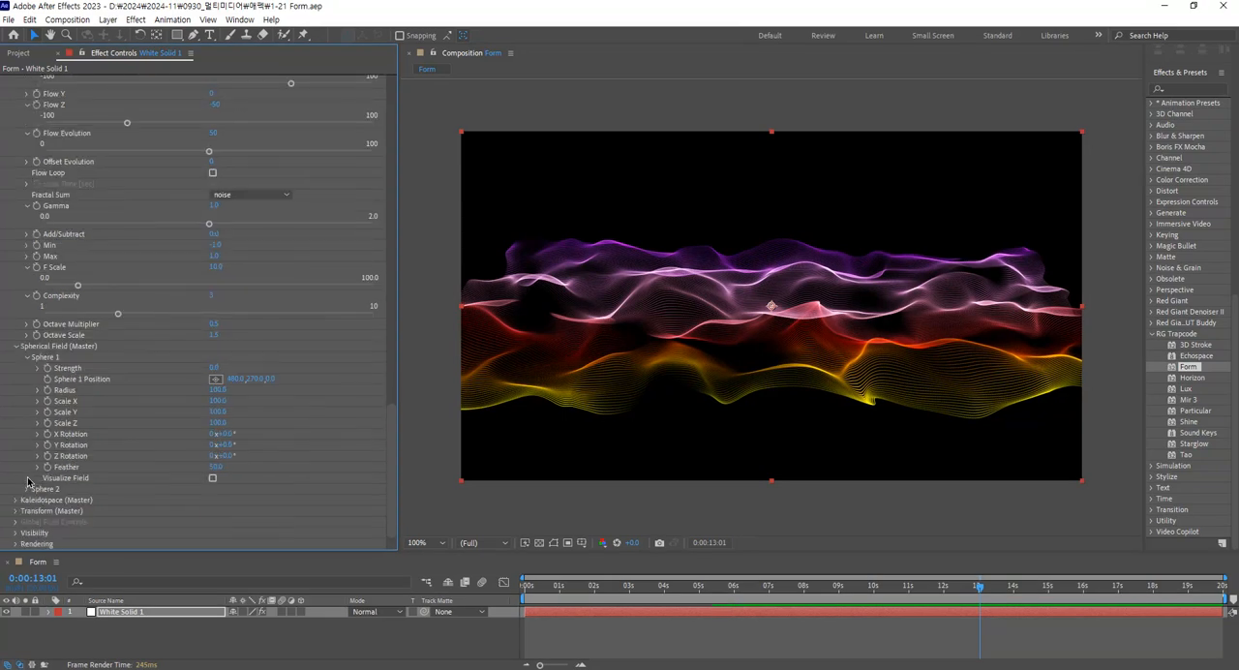
{"action": "left_click", "coordinate": [39, 369]}
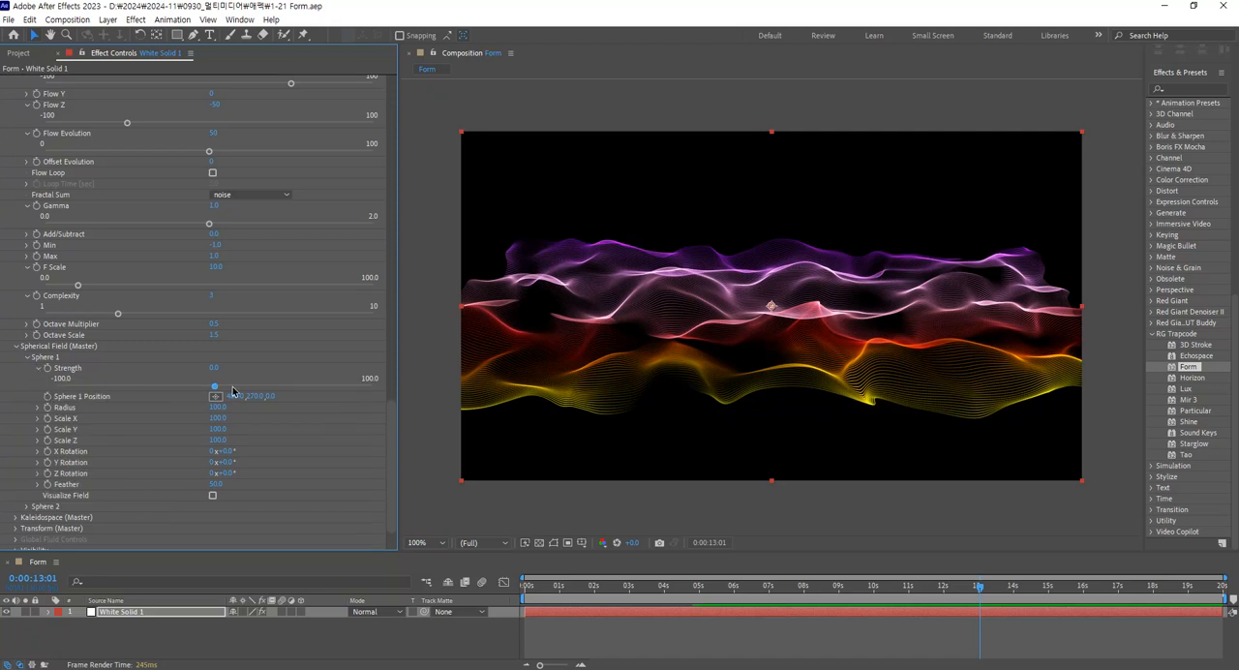
{"action": "left_click_drag", "start_coordinate": [246, 387], "coordinate": [303, 392]}
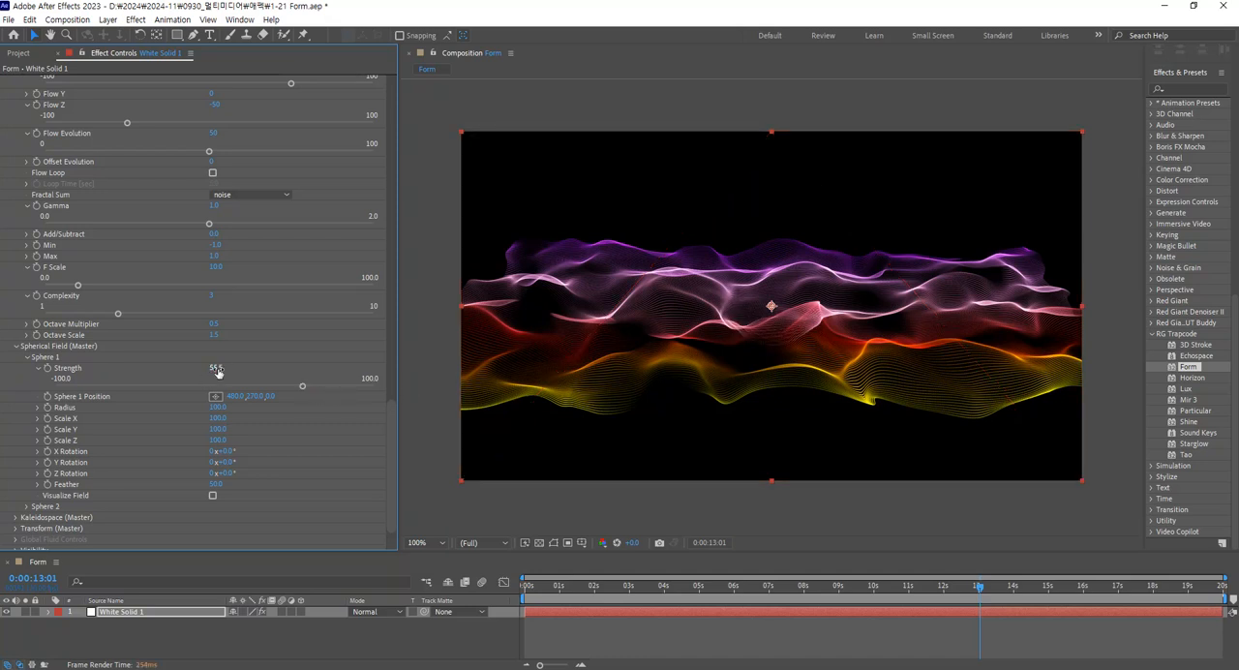
Set Sphere 1's Strength to 90 and its Radius to 150.
{"action": "left_click", "coordinate": [36, 411]}
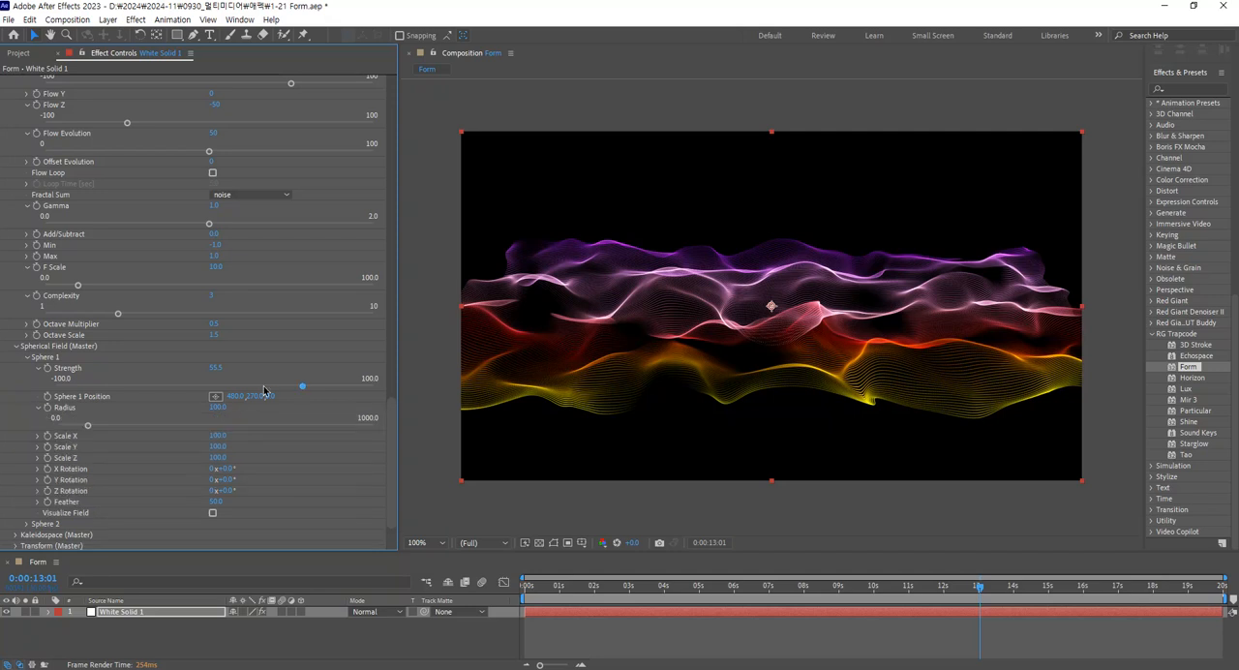
{"action": "left_click", "coordinate": [214, 369]}
{"action": "type", "text": "90"}
{"action": "key", "text": "Return"}
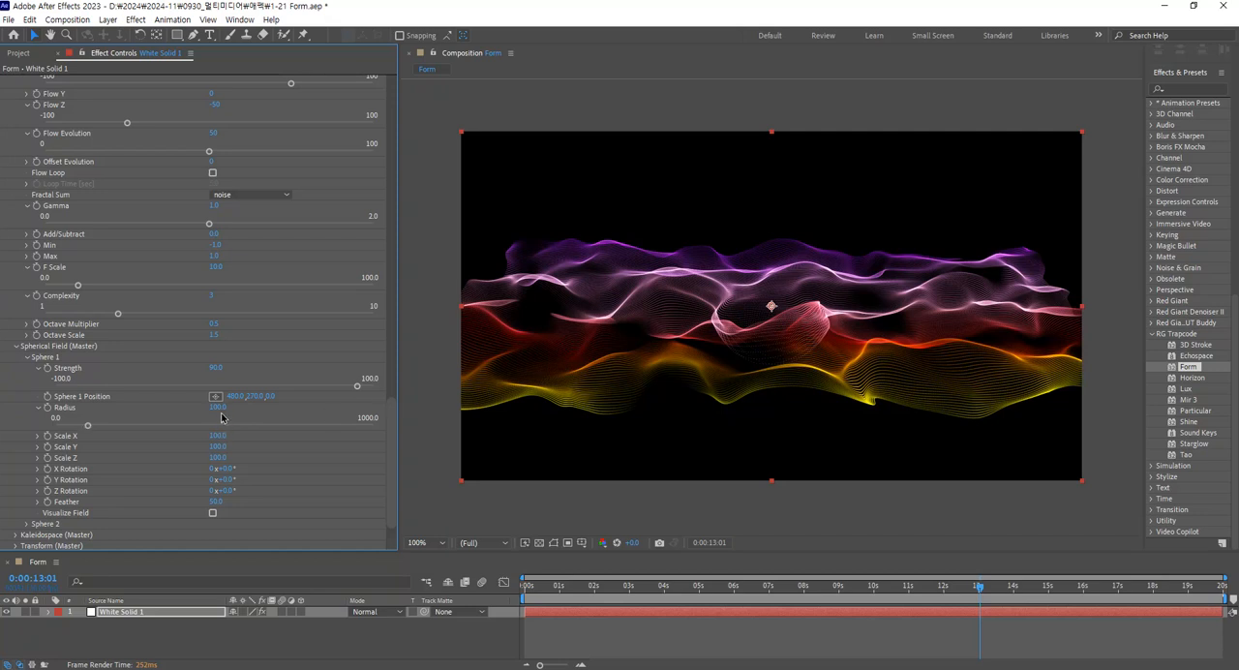
{"action": "left_click", "coordinate": [218, 407]}
{"action": "type", "text": "150"}
{"action": "key", "text": "Return"}
Preview the animation from 0:00:03:25 and set Sphere 1's Strength to 95.
{"action": "left_click", "coordinate": [659, 586]}
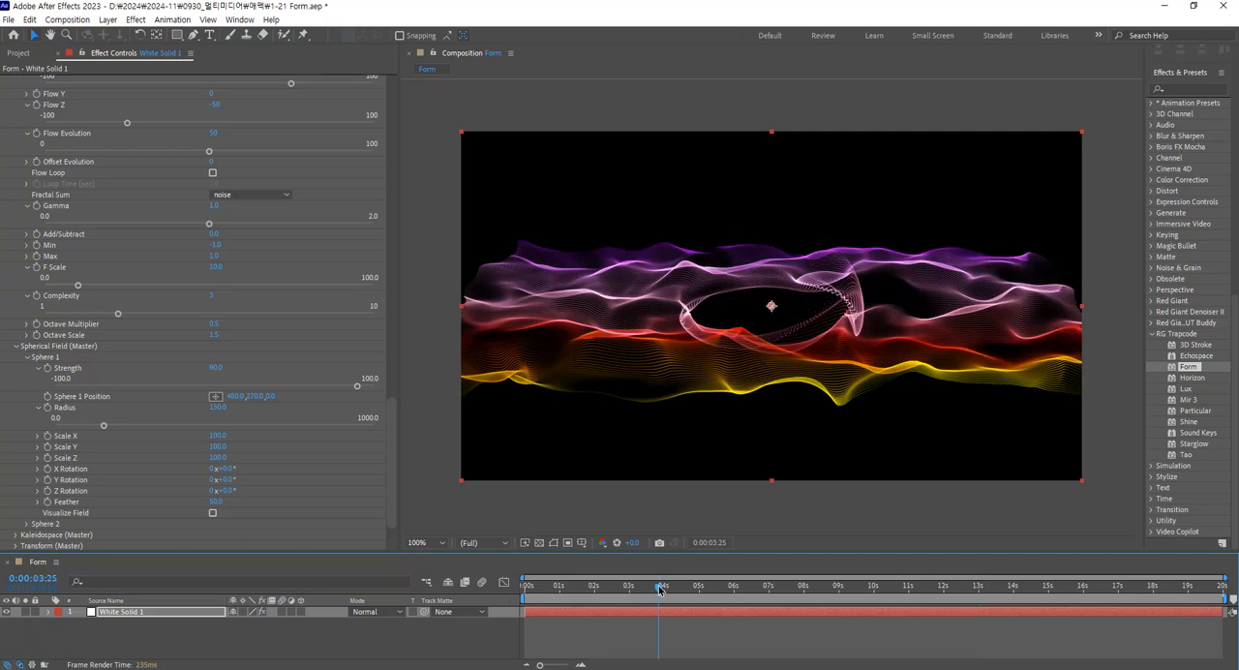
{"action": "key", "text": "space"}
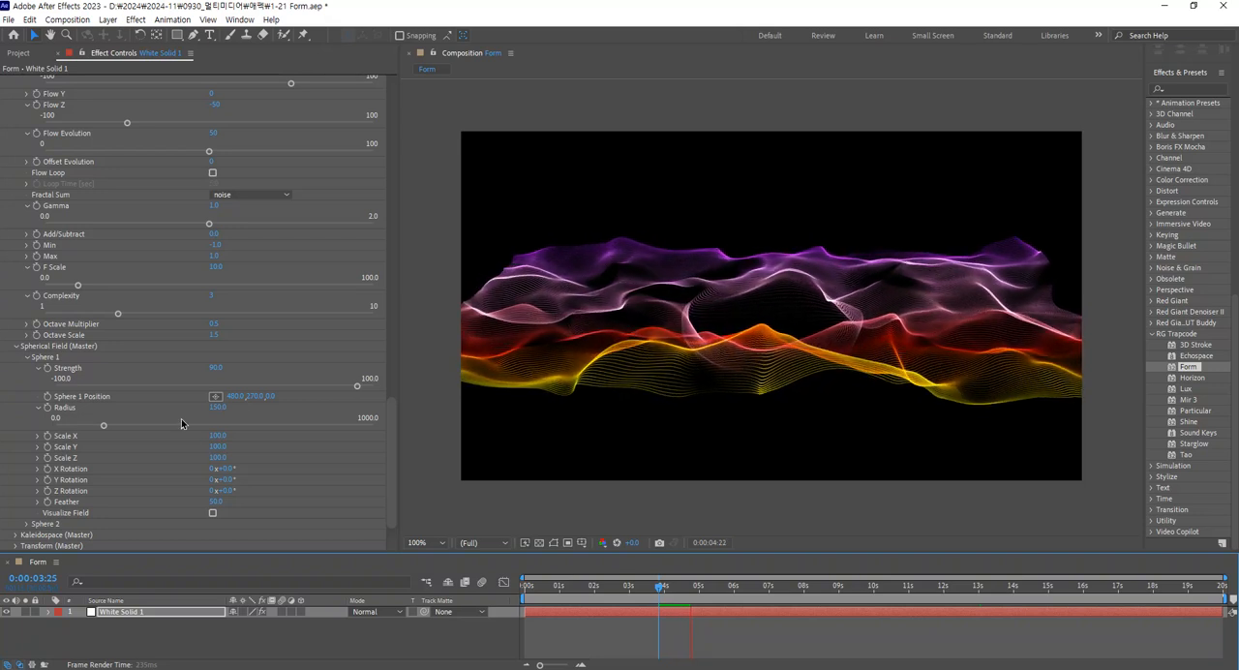
{"action": "left_click", "coordinate": [216, 368]}
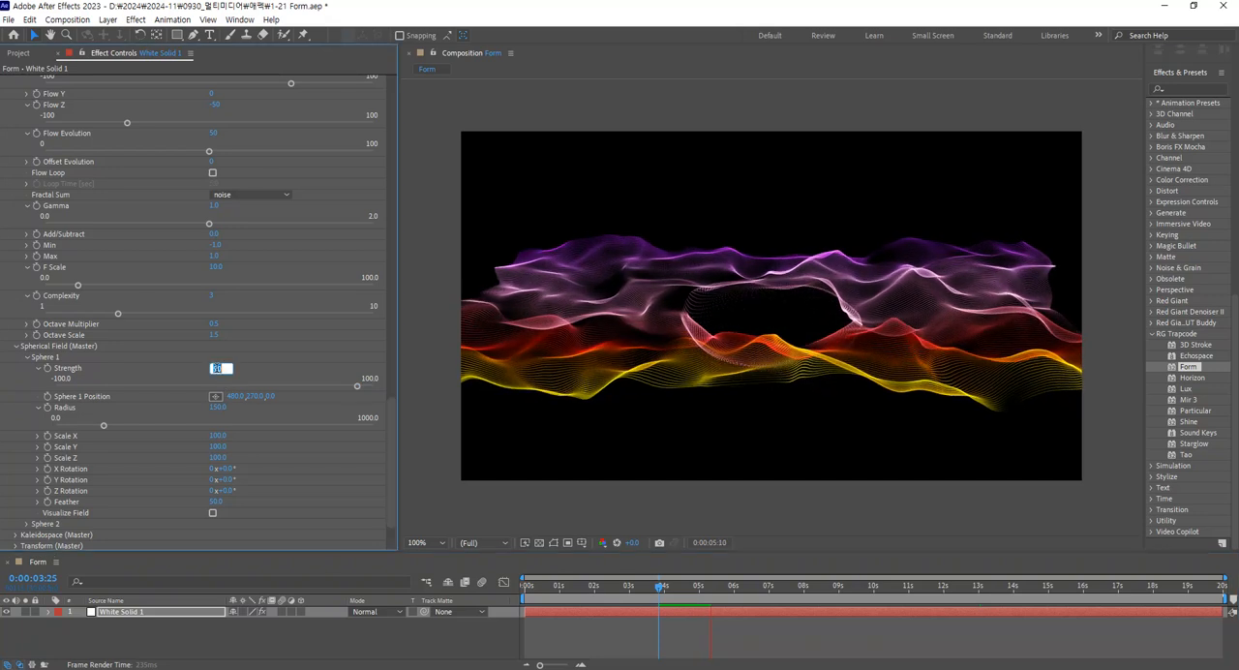
{"action": "type", "text": "95"}
{"action": "key", "text": "Return"}
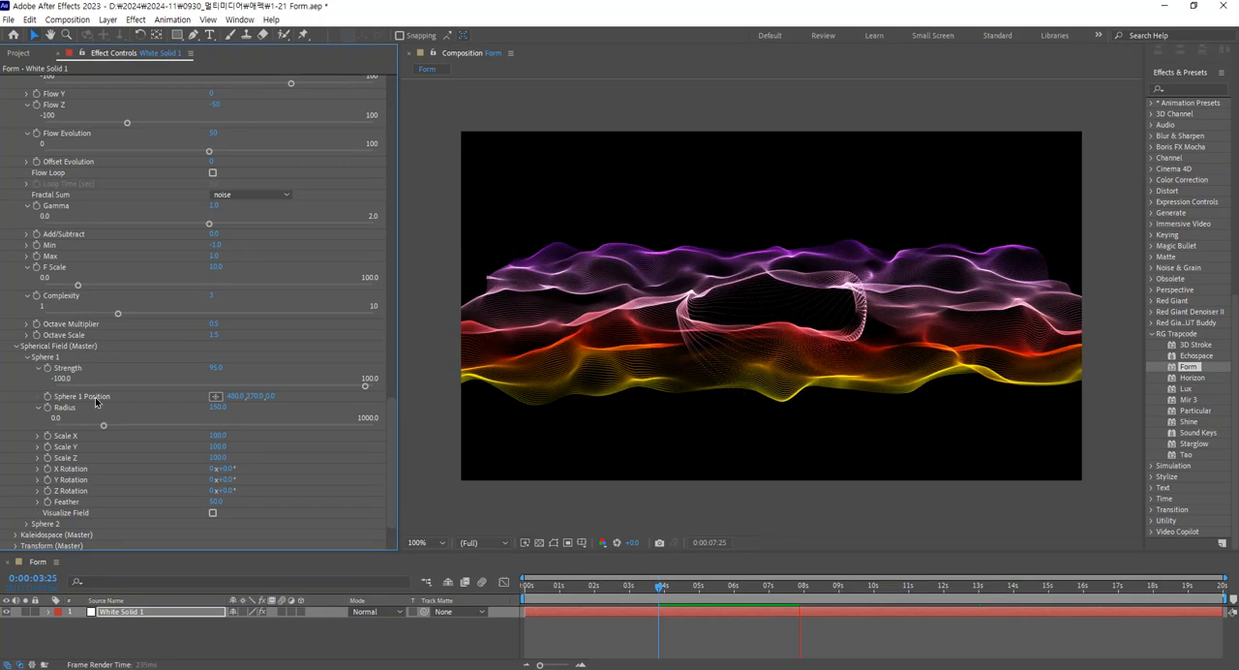
Shift Sphere 1 toward the wave's left side, to an X position of 241.
{"action": "left_click_drag", "start_coordinate": [235, 396], "coordinate": [213, 397]}
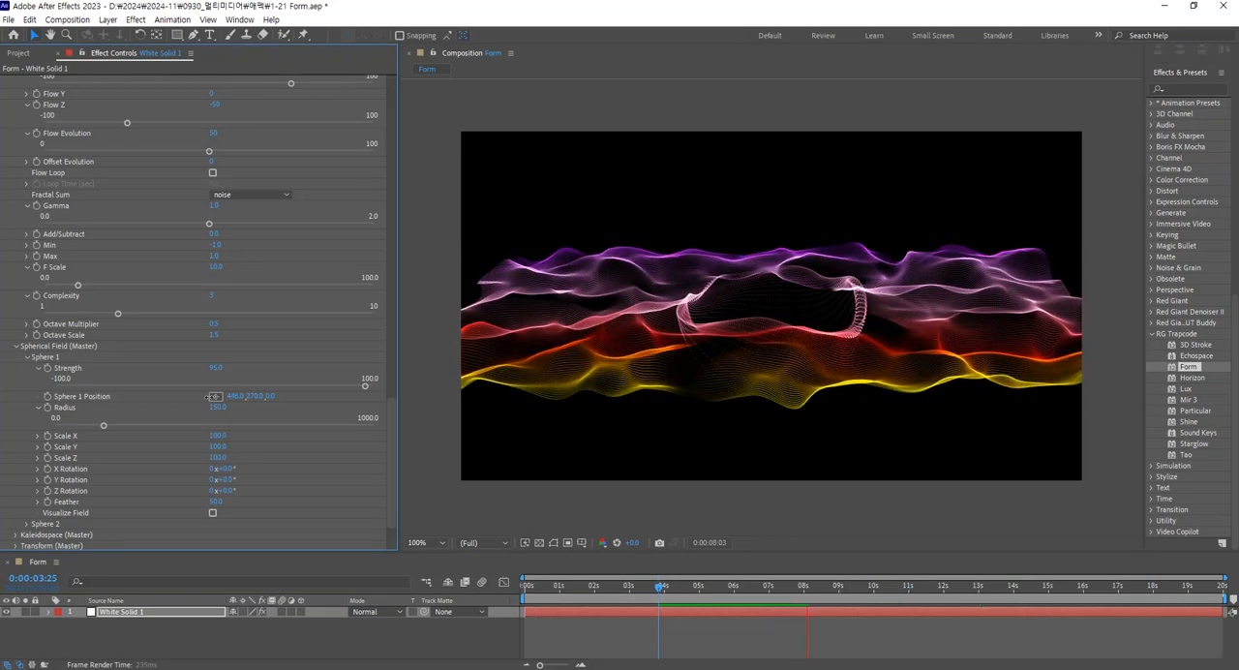
{"action": "left_click", "coordinate": [167, 396]}
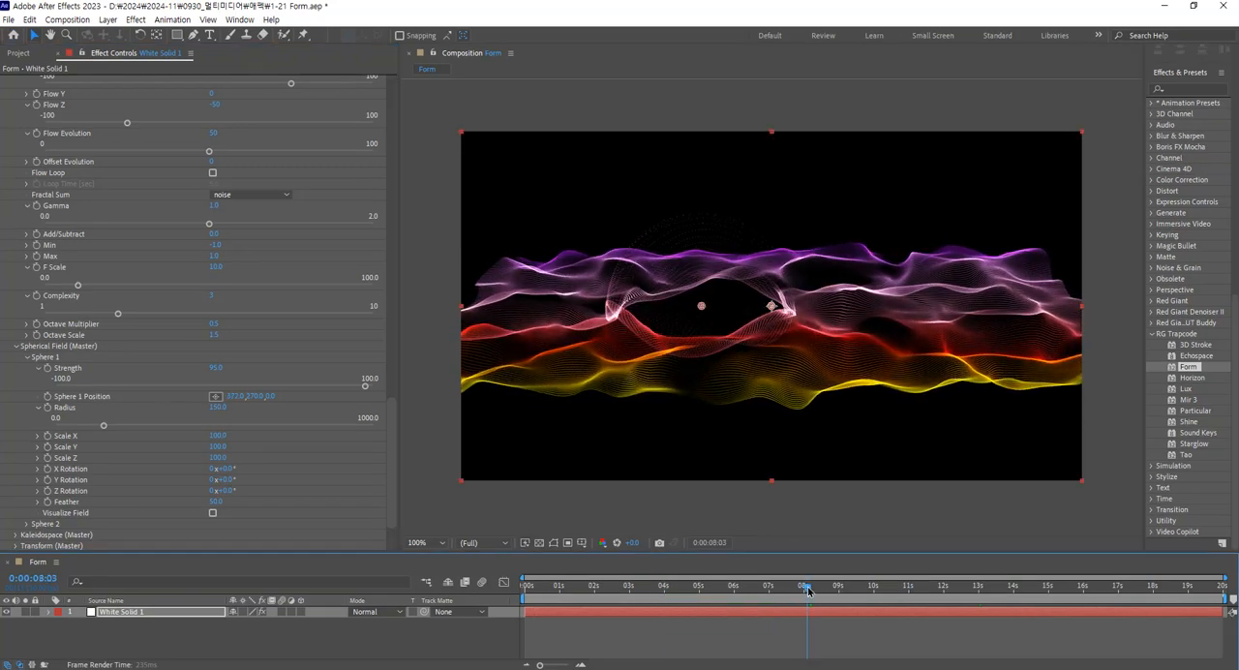
{"action": "left_click_drag", "start_coordinate": [237, 396], "coordinate": [142, 392]}
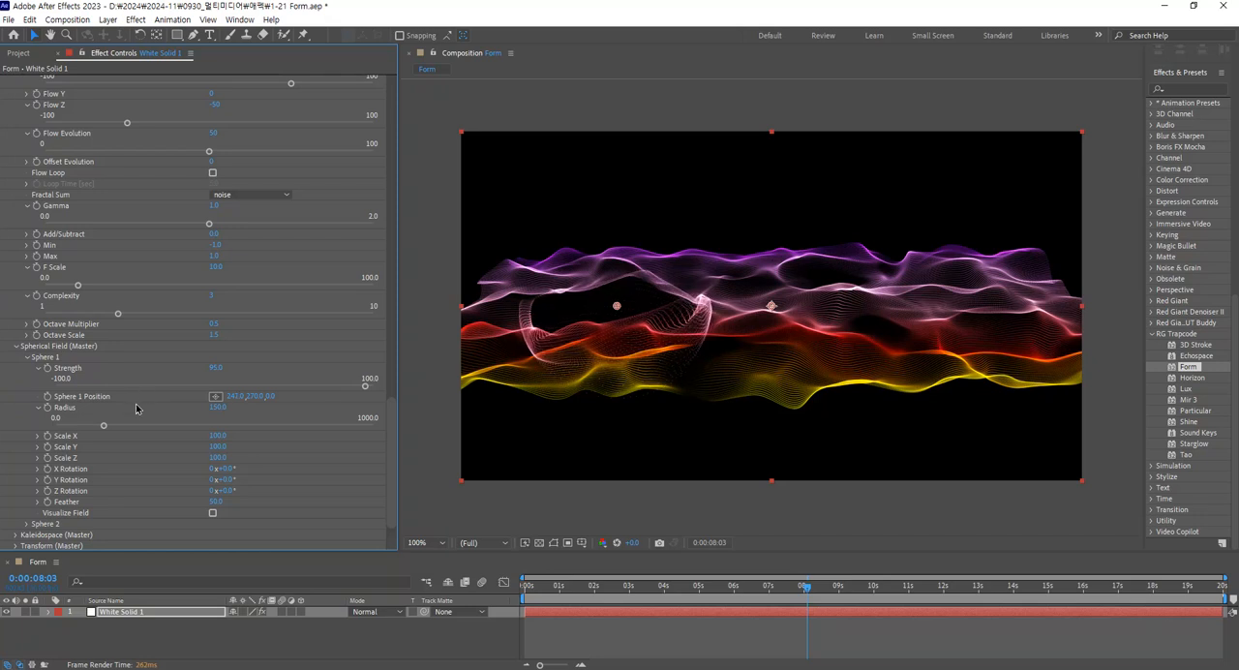
{"action": "left_click", "coordinate": [215, 396]}
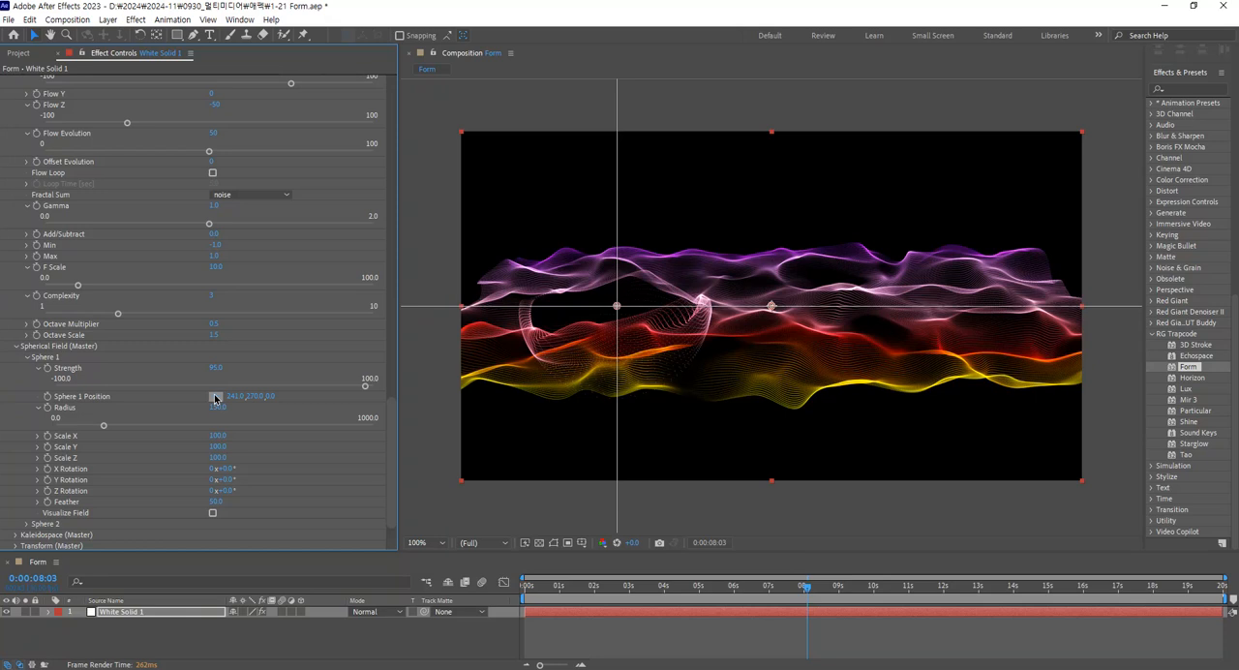
{"action": "left_click", "coordinate": [214, 396]}
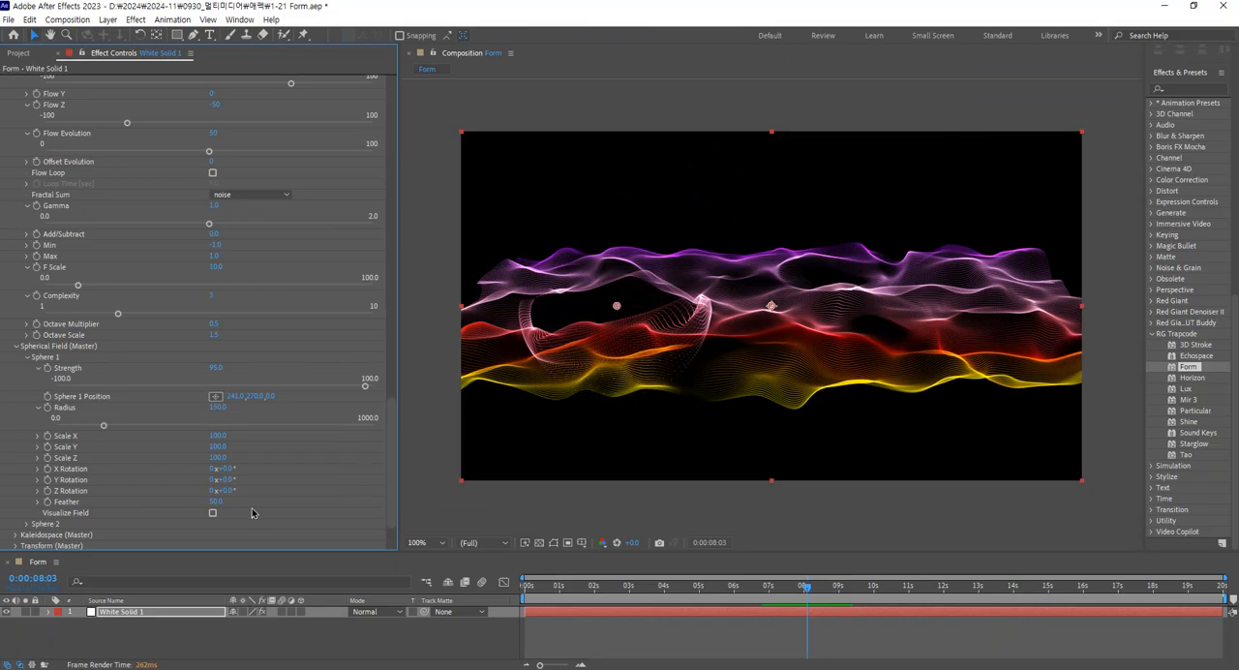
Toggle Sphere 1's Visualize Field option on and off to inspect the sphere's extent, leaving it off.
{"action": "left_click", "coordinate": [213, 514]}
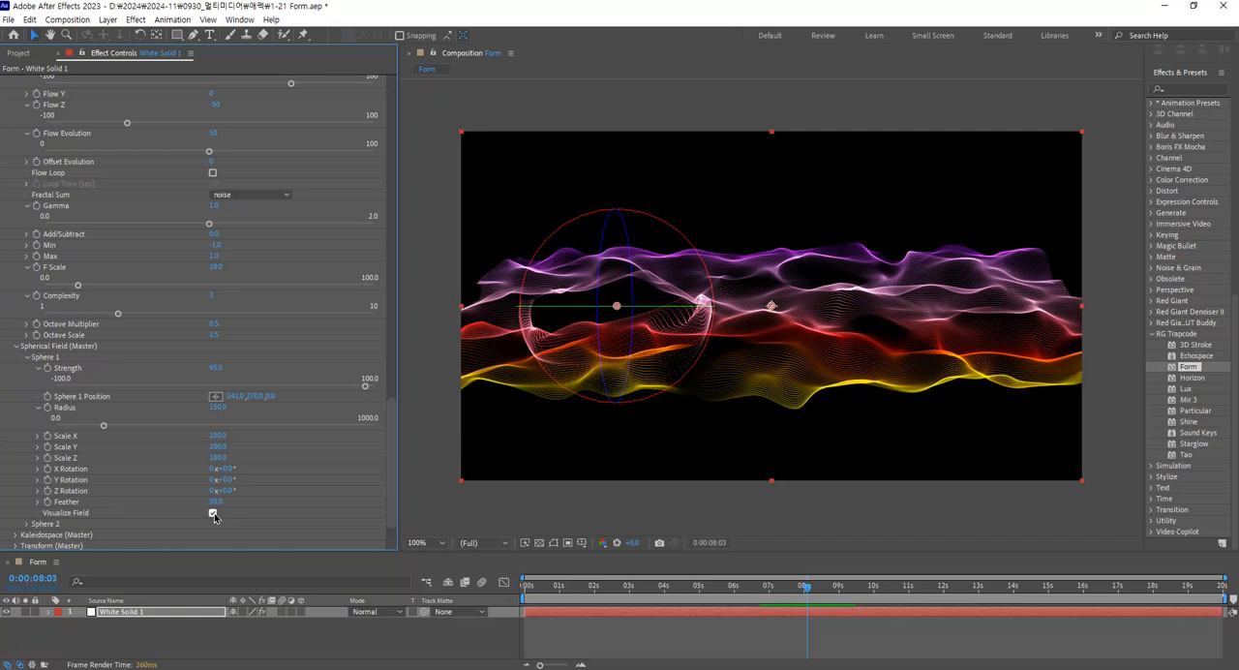
{"action": "left_click", "coordinate": [213, 514]}
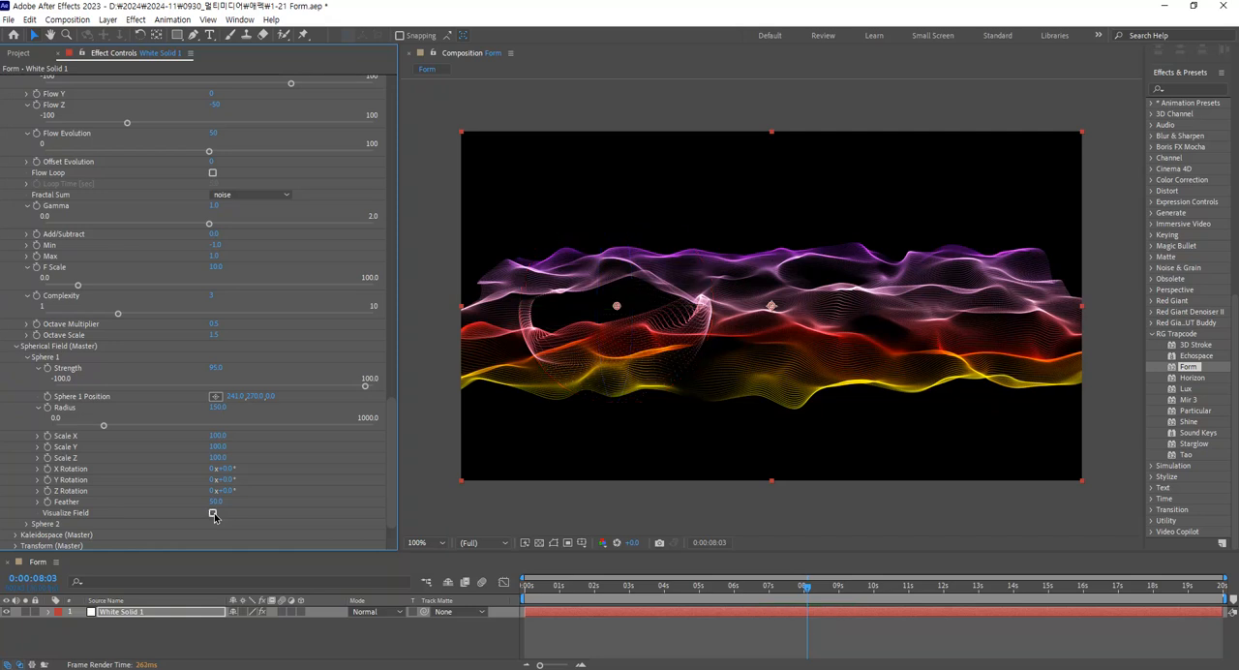
{"action": "left_click", "coordinate": [213, 514]}
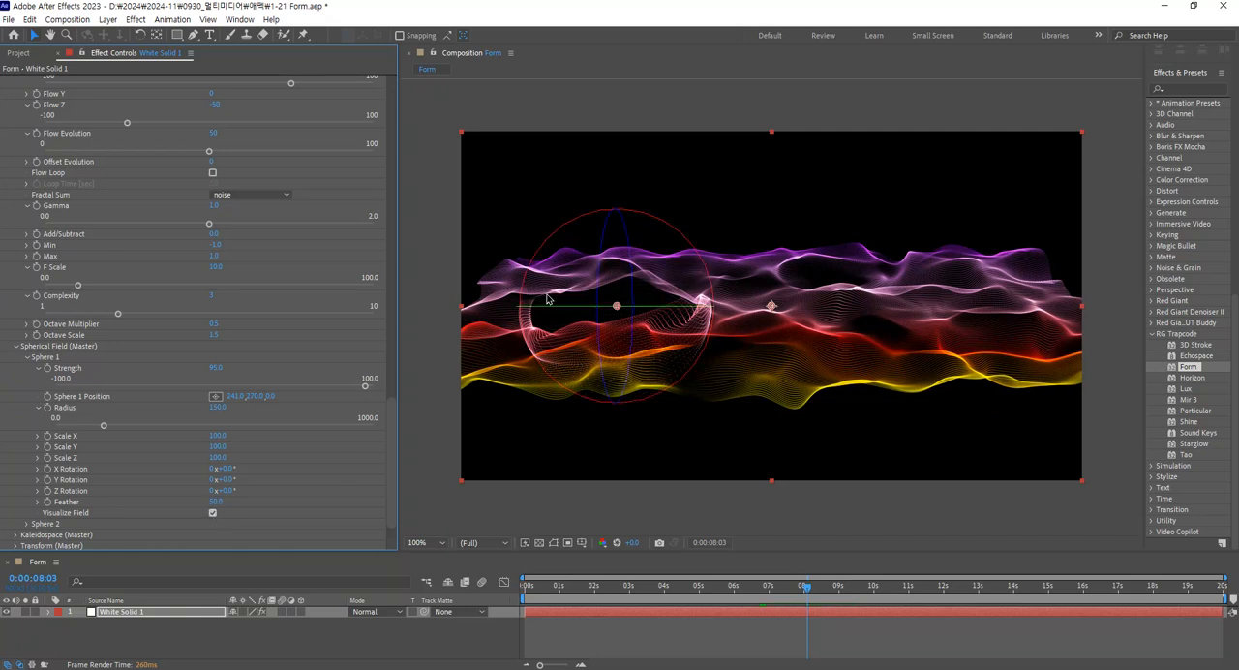
{"action": "left_click", "coordinate": [213, 514]}
{"action": "left_click", "coordinate": [213, 514]}
{"action": "left_click", "coordinate": [213, 514]}
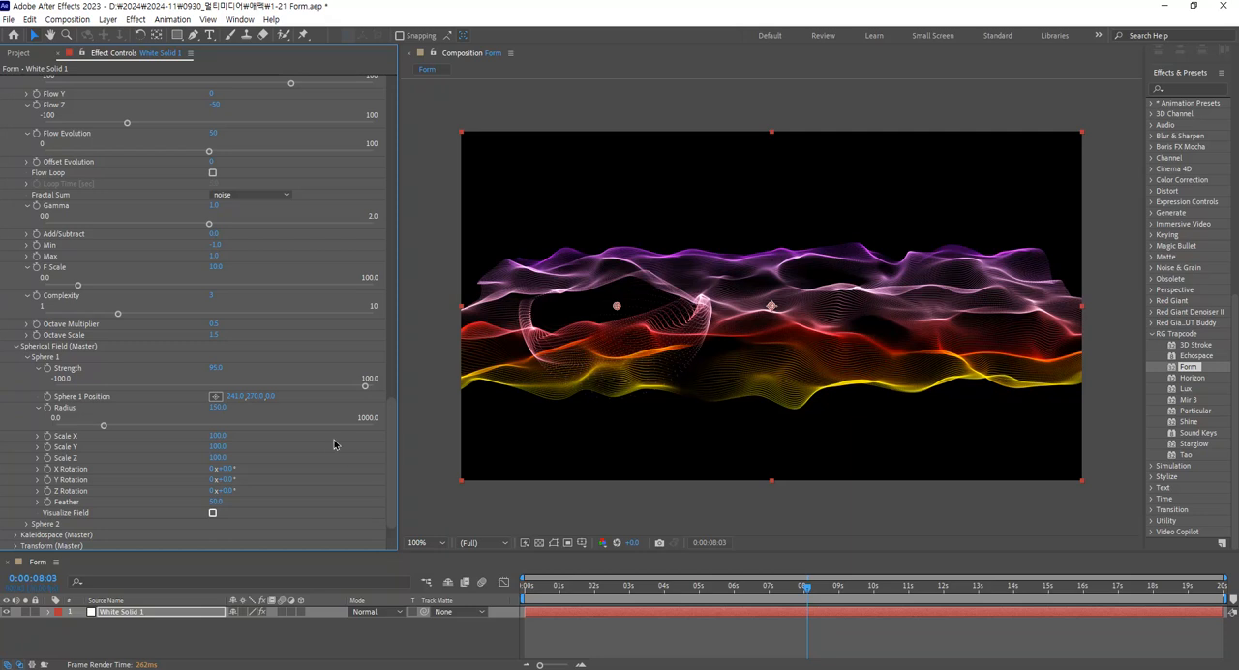
Expand Sphere 2 in the Spherical Field settings and set its Strength to 95.
{"action": "scroll", "coordinate": [348, 460], "scroll_direction": "down", "scroll_amount": 1}
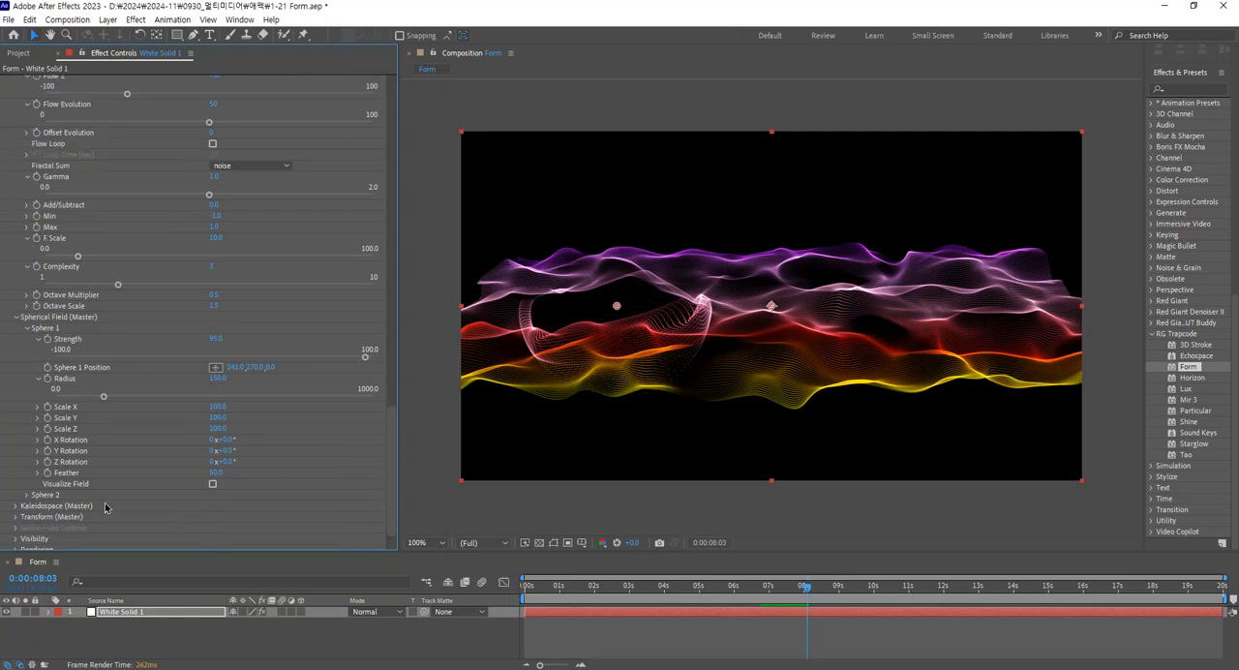
{"action": "left_click", "coordinate": [27, 496]}
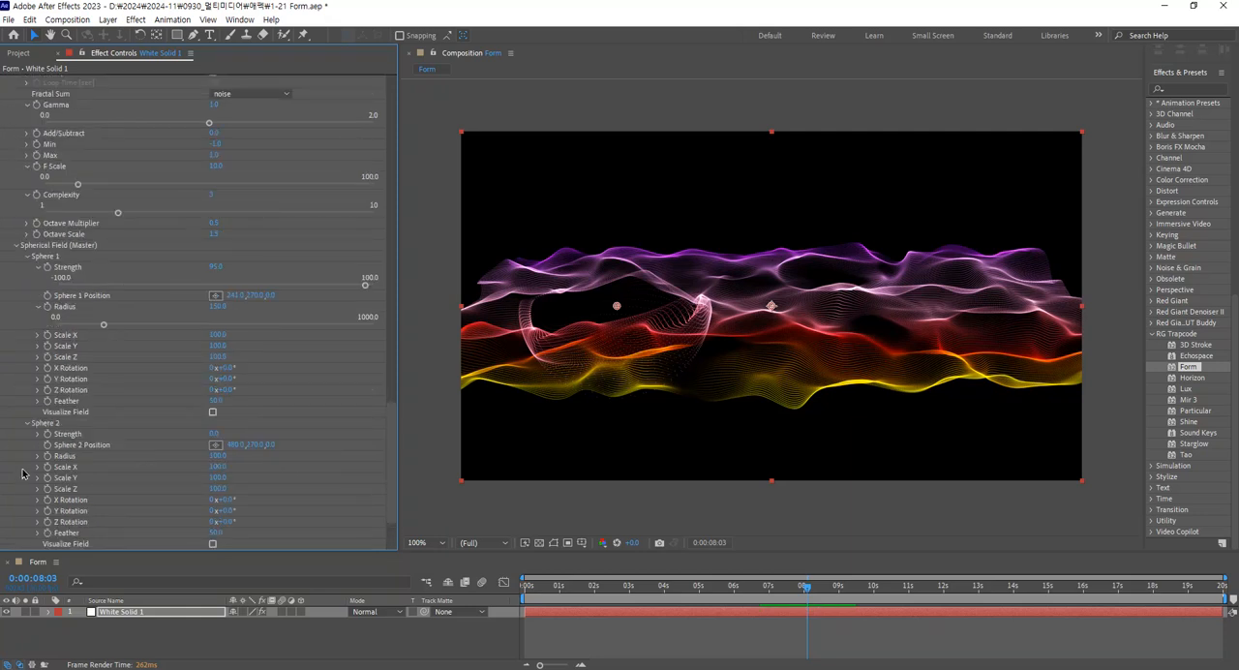
{"action": "left_click", "coordinate": [39, 434]}
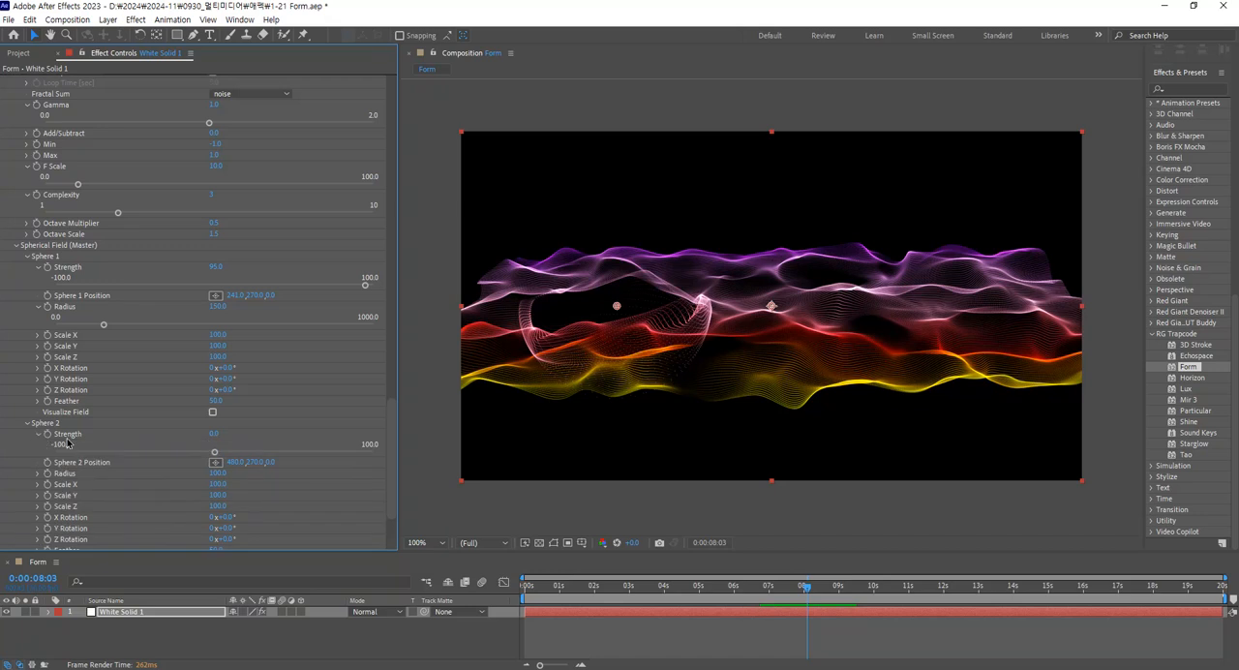
{"action": "left_click", "coordinate": [218, 434]}
{"action": "type", "text": "95"}
{"action": "key", "text": "Return"}
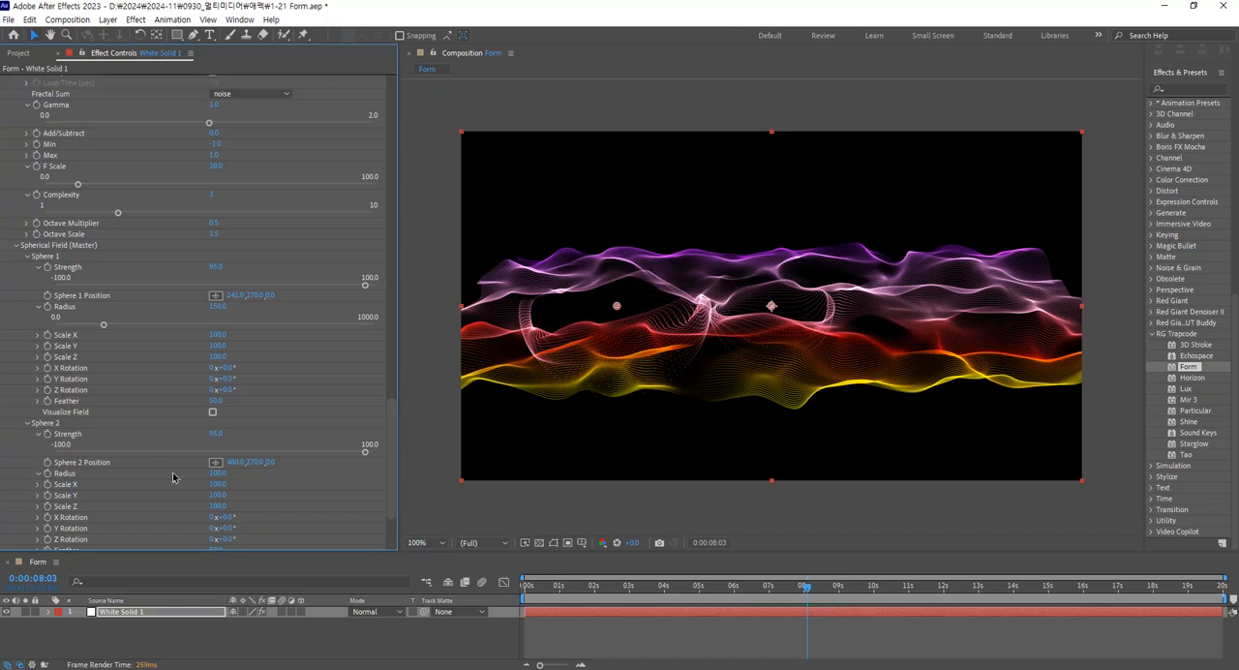
Set Sphere 2's Radius to 120 and shift it to an X position of 644.
{"action": "left_click", "coordinate": [217, 472]}
{"action": "type", "text": "120"}
{"action": "key", "text": "Return"}
{"action": "left_click_drag", "start_coordinate": [232, 462], "coordinate": [342, 463]}
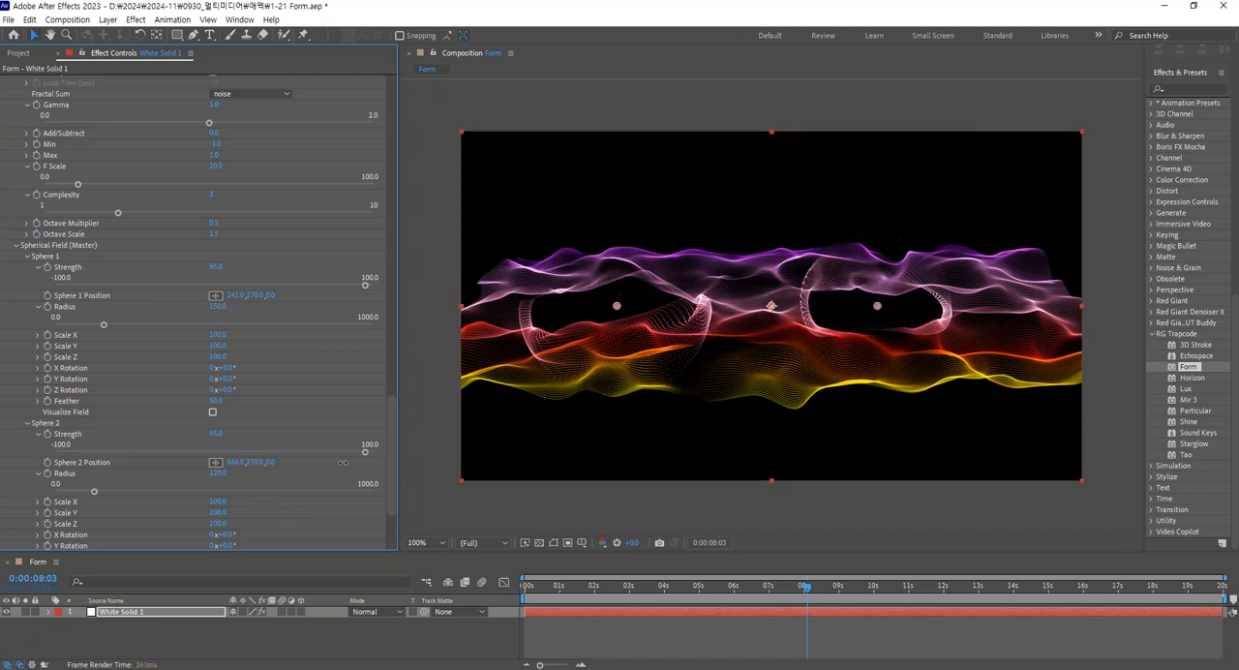
Set the base form's Particles in Z to 260.
{"action": "scroll", "coordinate": [102, 528], "scroll_direction": "down", "scroll_amount": 1}
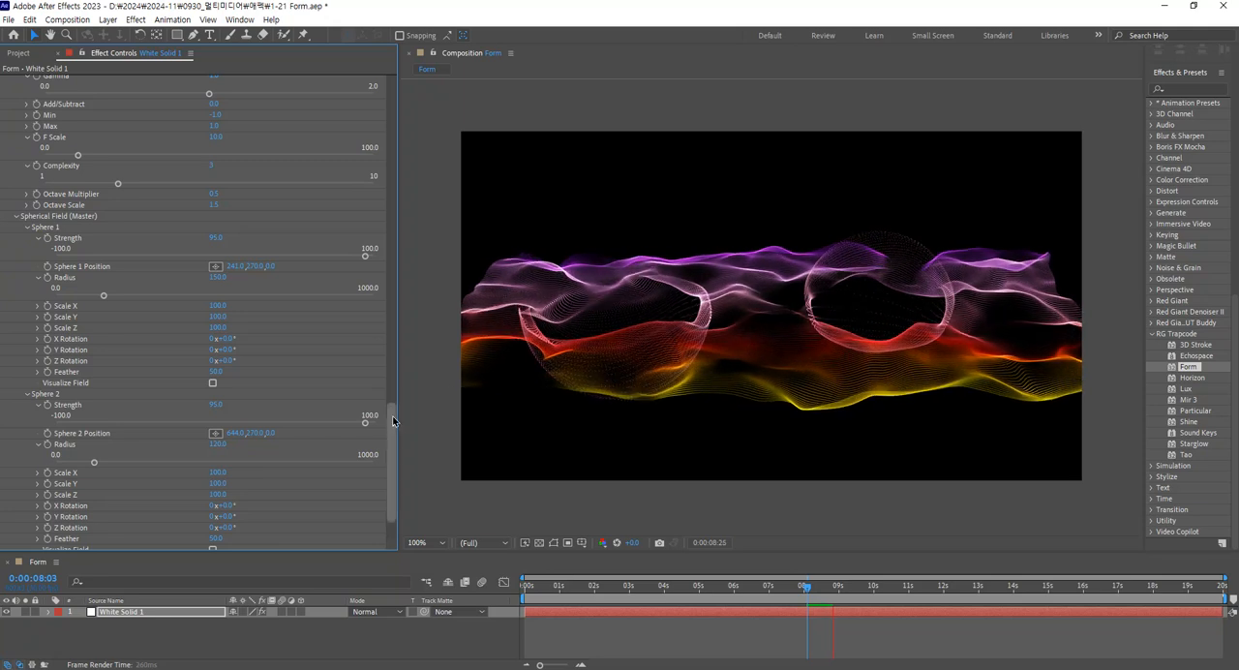
{"action": "left_click_drag", "start_coordinate": [393, 422], "coordinate": [395, 142]}
{"action": "left_click", "coordinate": [219, 180]}
{"action": "type", "text": "260"}
{"action": "key", "text": "Return"}
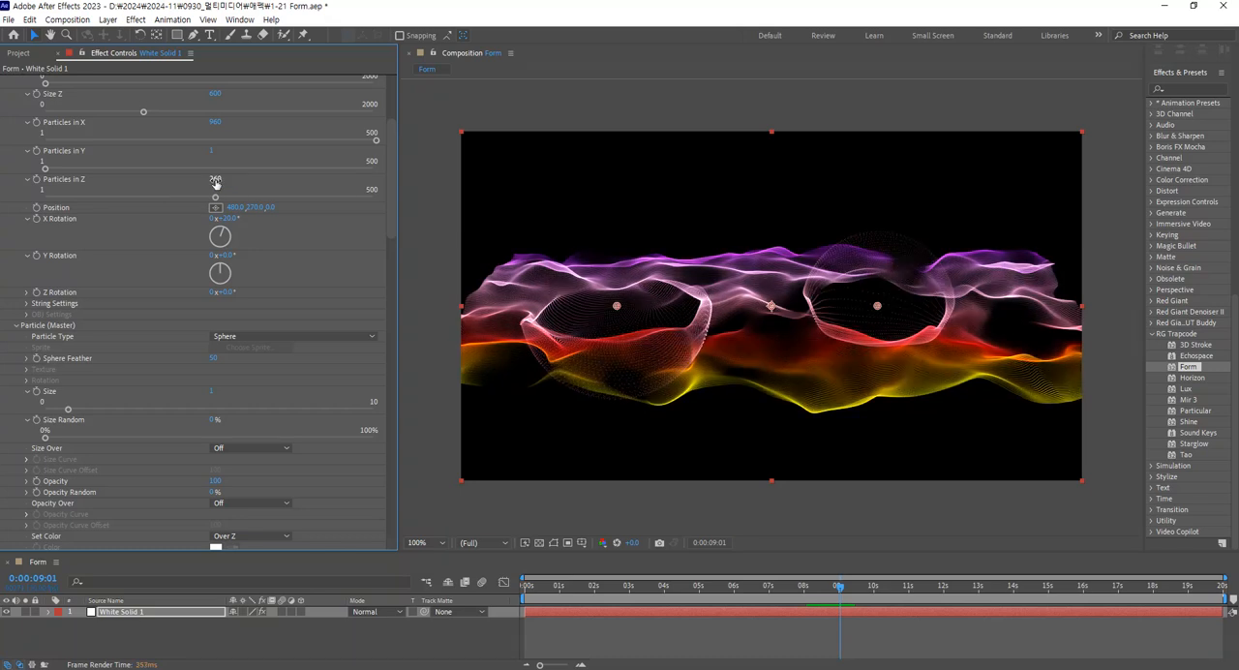
{"action": "left_click", "coordinate": [216, 181]}
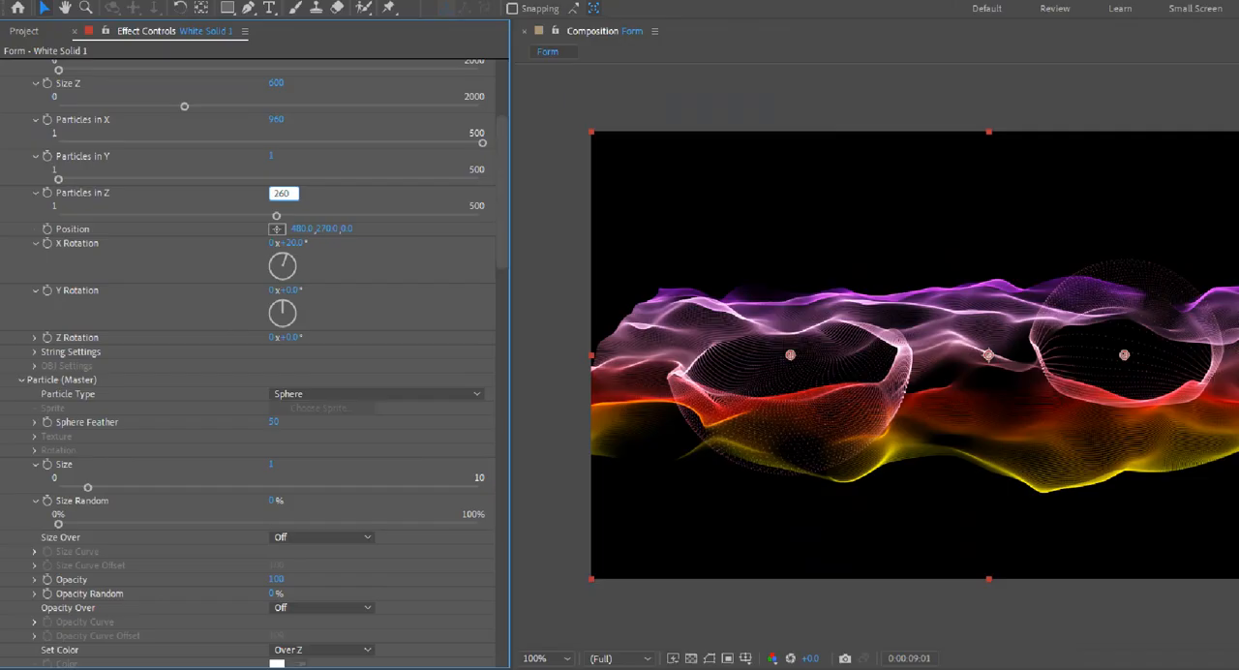
{"action": "left_click", "coordinate": [275, 134]}
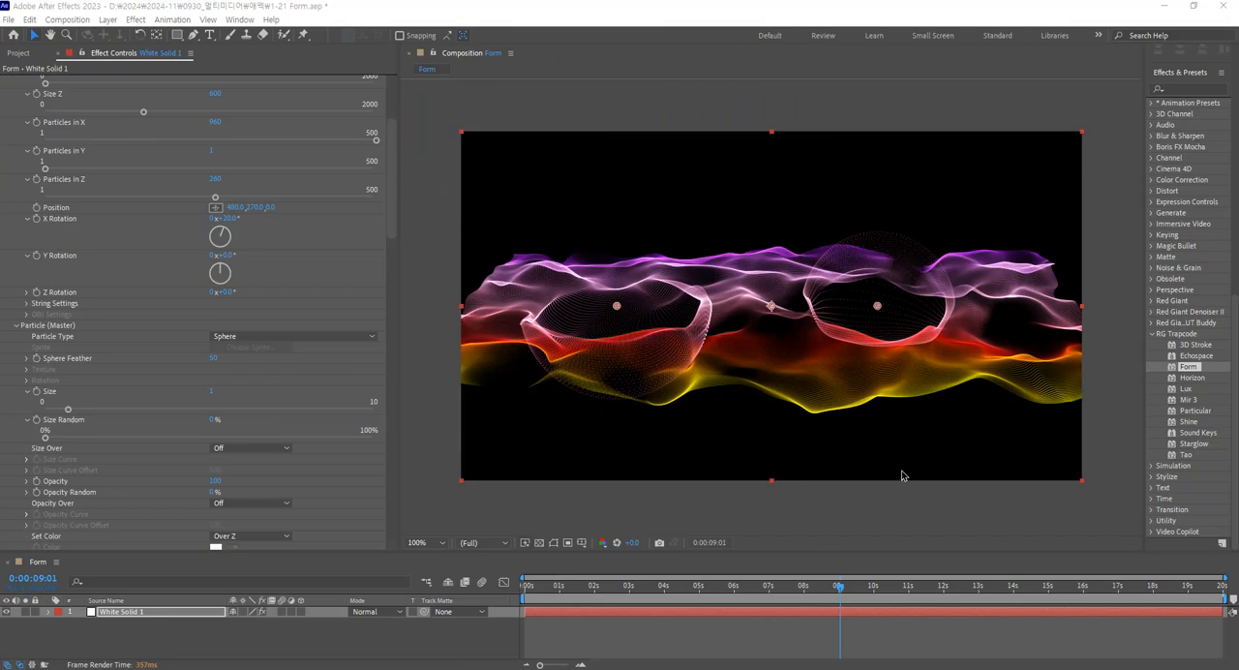
Preview the animation from 0:00:08:07, stop at 0:00:09:06 and review the Spherical Field settings.
{"action": "left_click", "coordinate": [812, 594]}
{"action": "key", "text": "space"}
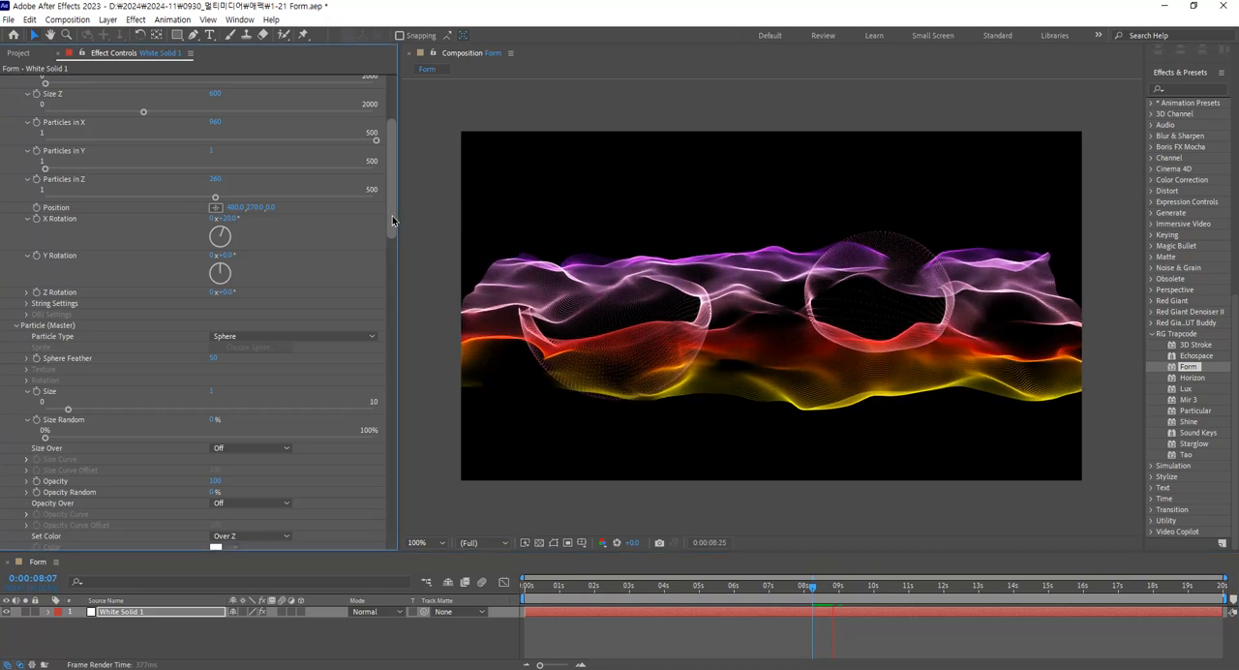
{"action": "left_click_drag", "start_coordinate": [390, 213], "coordinate": [380, 400]}
{"action": "scroll", "coordinate": [373, 445], "scroll_direction": "down", "scroll_amount": 10}
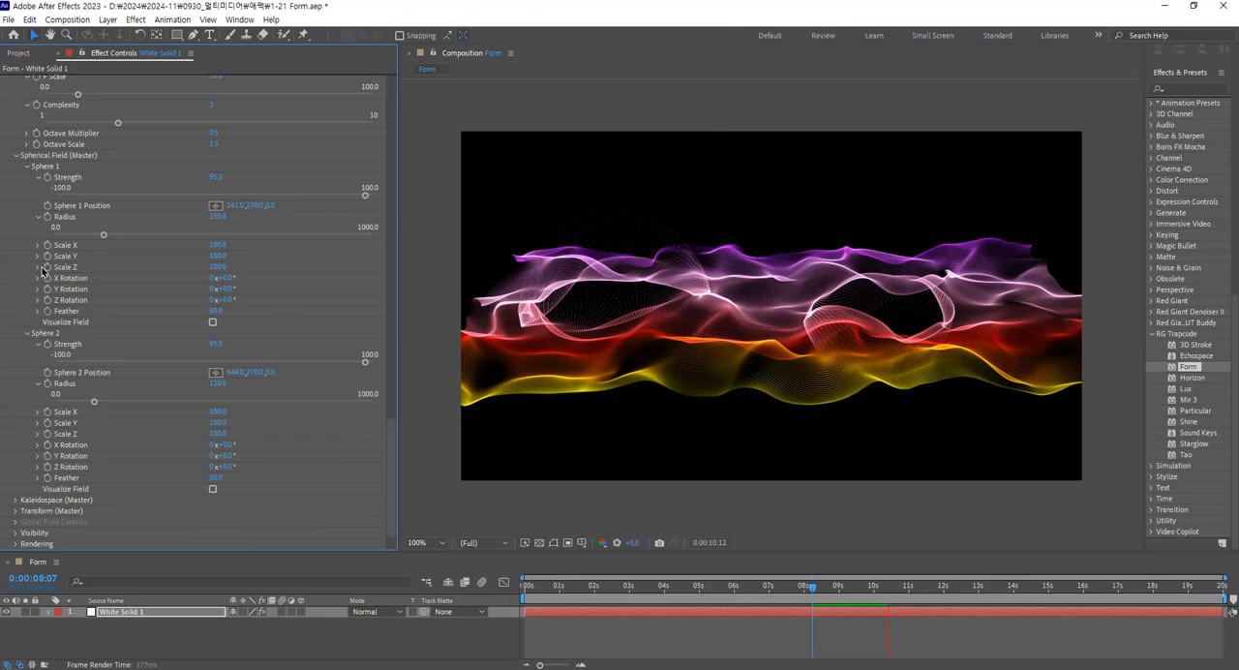
{"action": "left_click", "coordinate": [846, 587]}
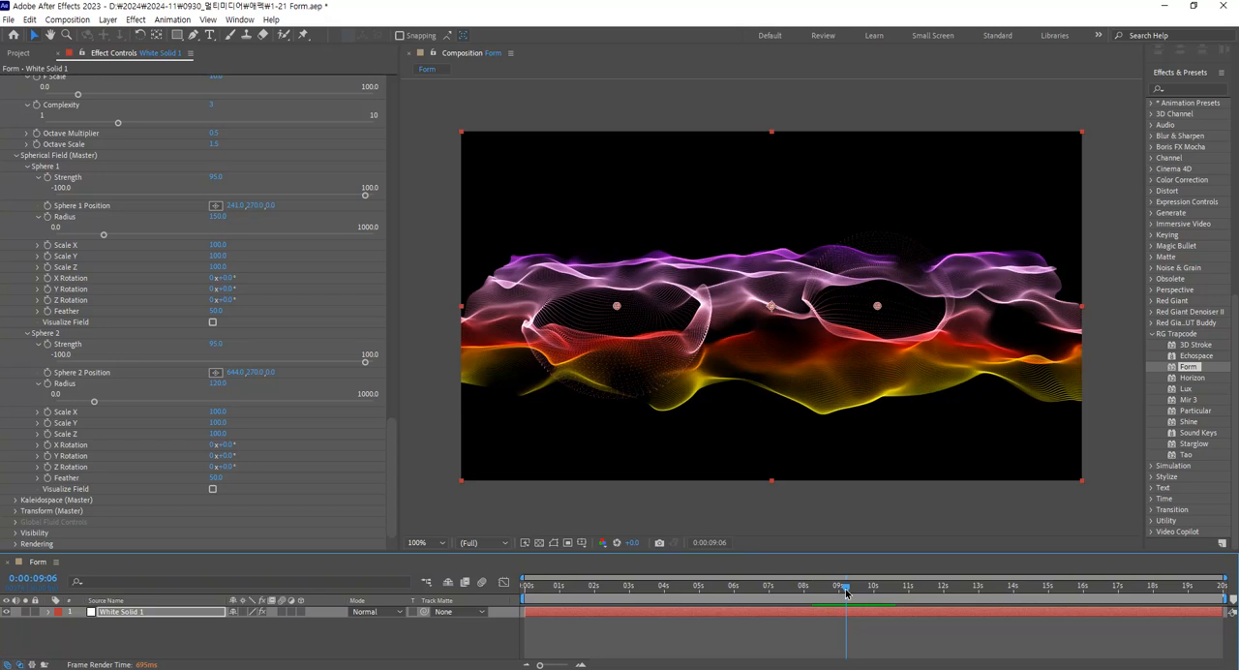
{"action": "scroll", "coordinate": [394, 463], "scroll_direction": "up", "scroll_amount": 3}
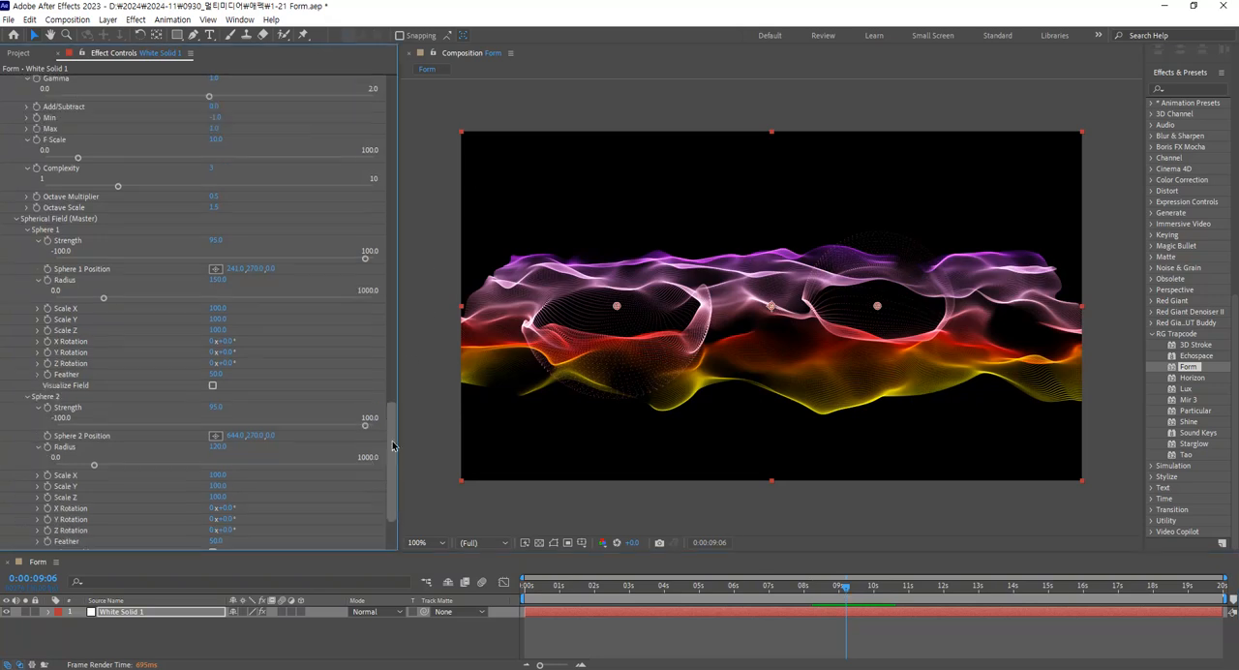
Review the Form effect settings from the Spherical Field back up to the Base Form and bring up the project file commands.
{"action": "scroll", "coordinate": [397, 460], "scroll_direction": "up", "scroll_amount": 6}
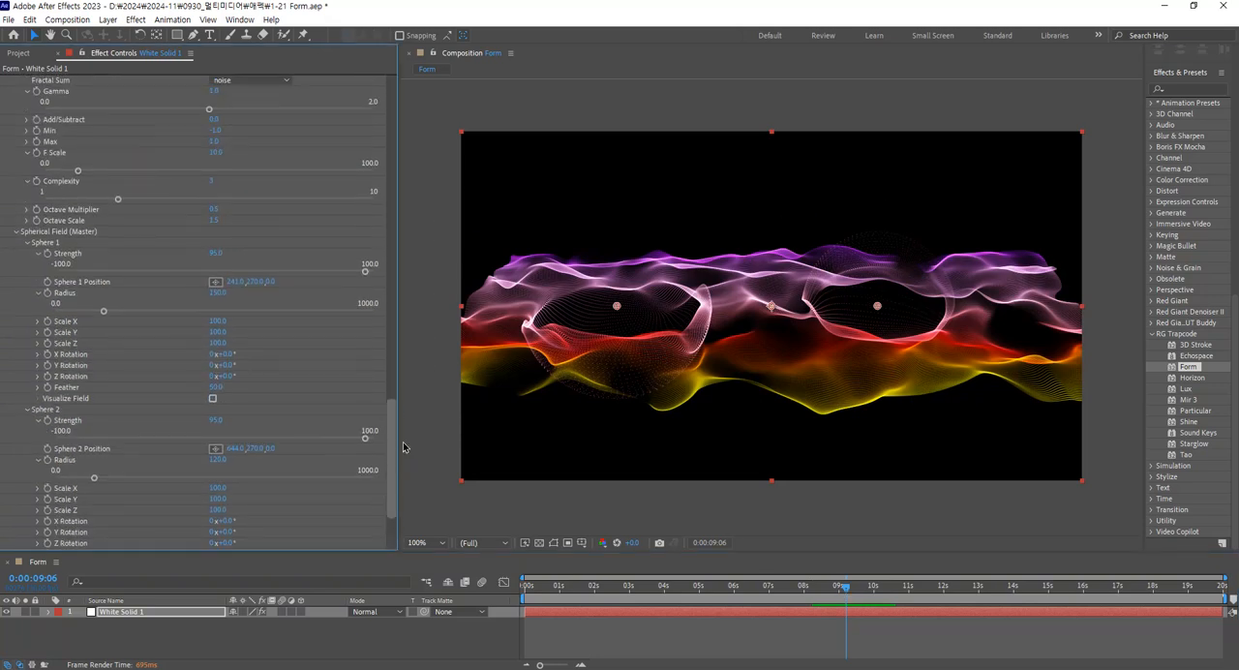
{"action": "scroll", "coordinate": [406, 358], "scroll_direction": "up", "scroll_amount": 10}
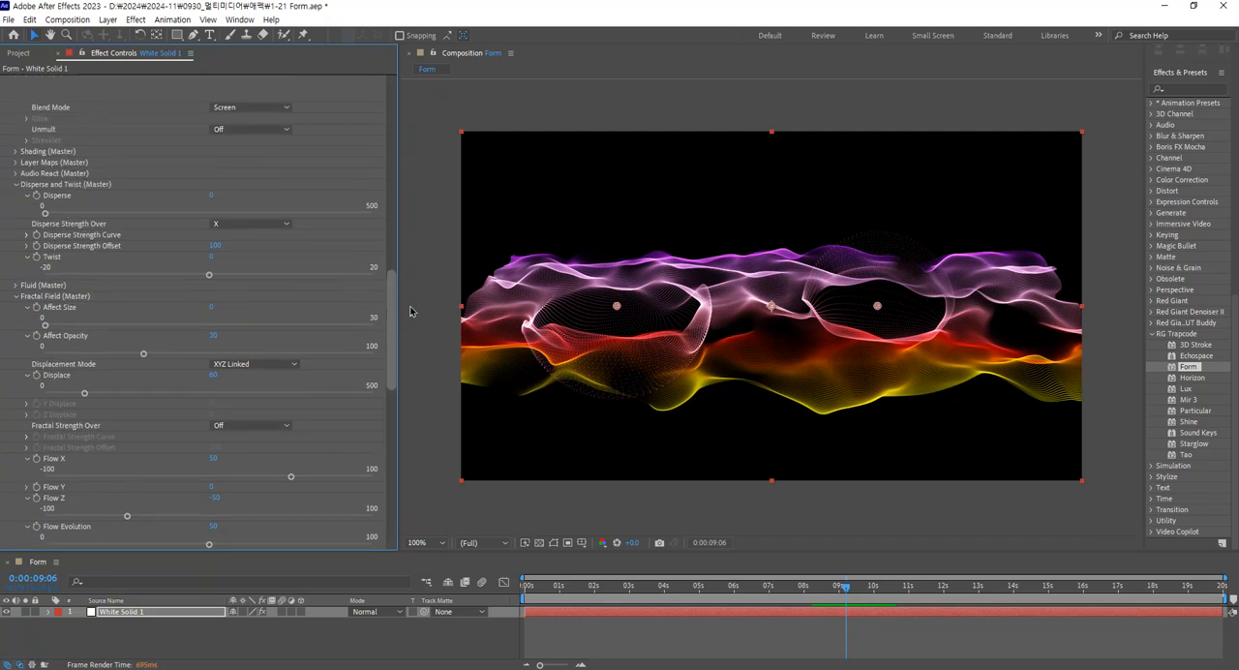
{"action": "scroll", "coordinate": [414, 309], "scroll_direction": "up", "scroll_amount": 10}
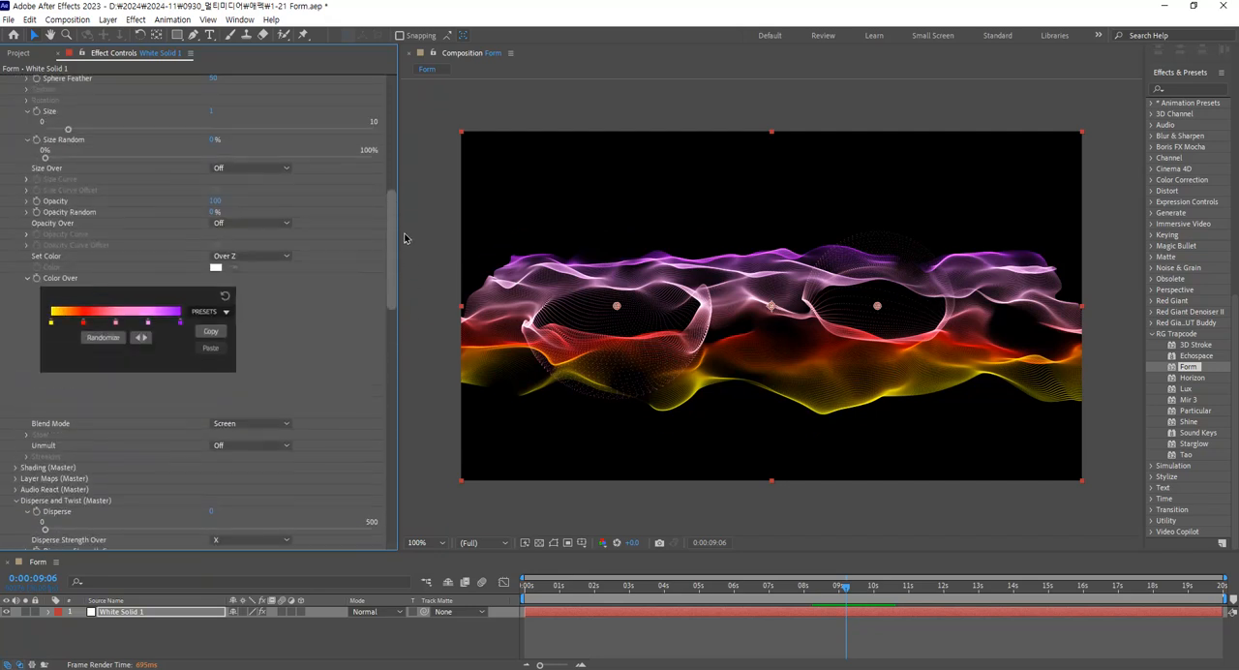
{"action": "scroll", "coordinate": [407, 218], "scroll_direction": "up", "scroll_amount": 2}
{"action": "scroll", "coordinate": [406, 209], "scroll_direction": "up", "scroll_amount": 8}
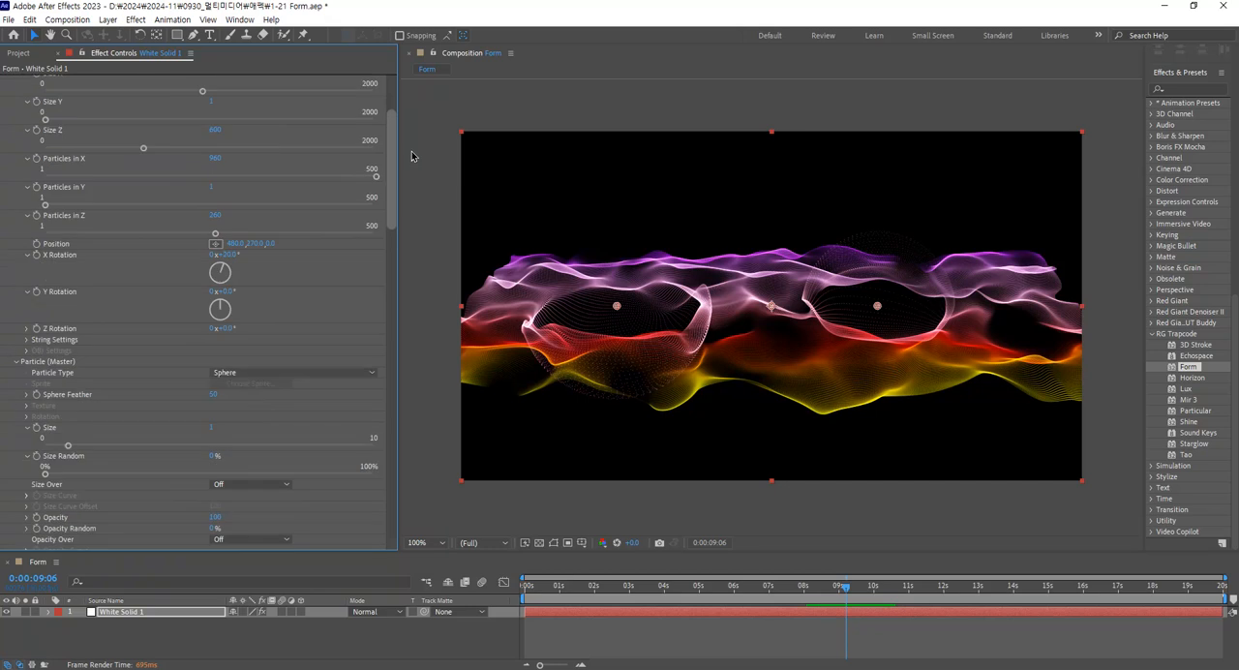
{"action": "scroll", "coordinate": [413, 142], "scroll_direction": "up", "scroll_amount": 2}
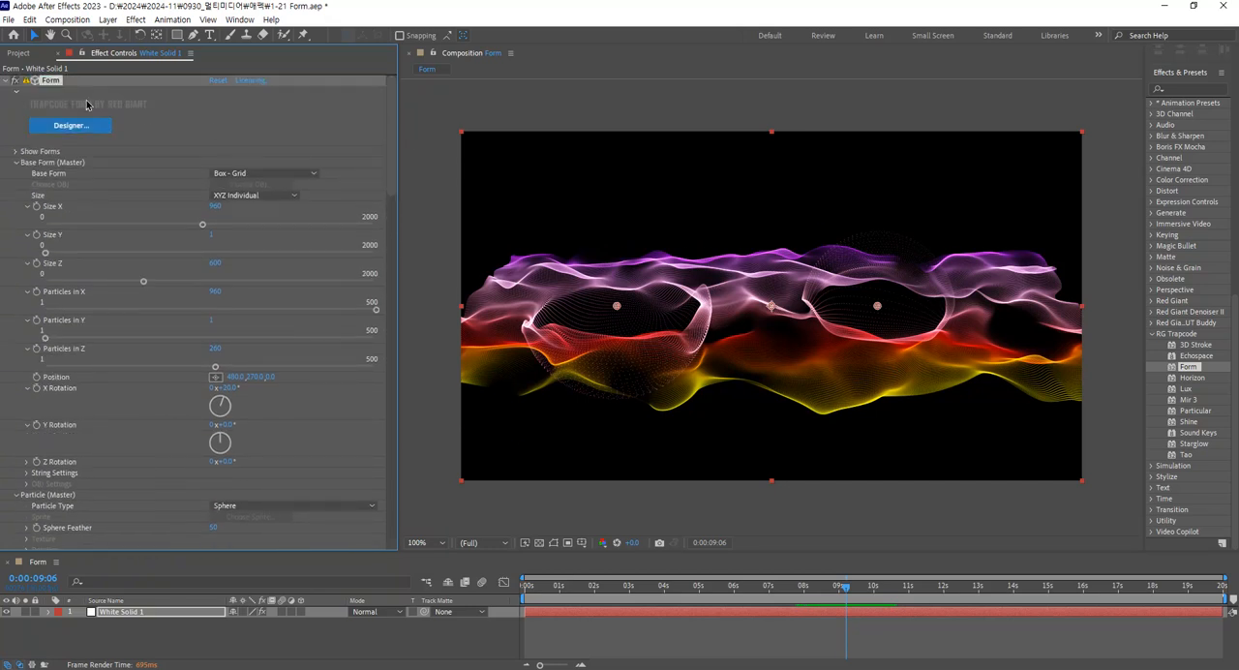
{"action": "left_click", "coordinate": [7, 20]}
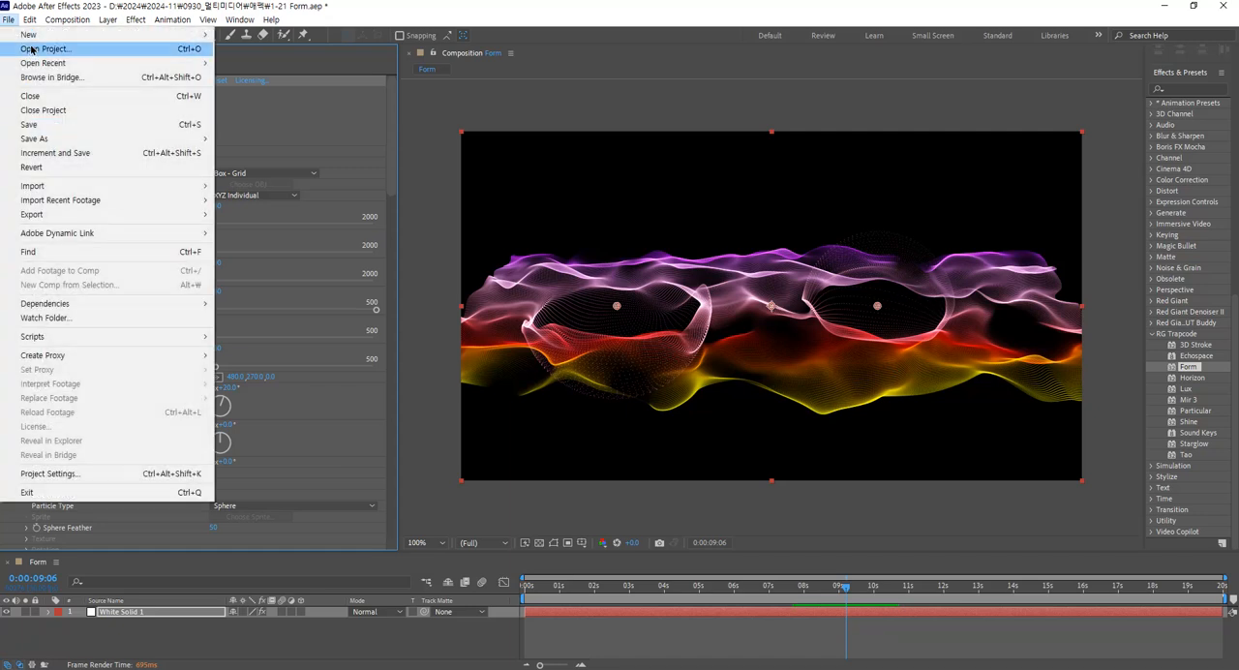